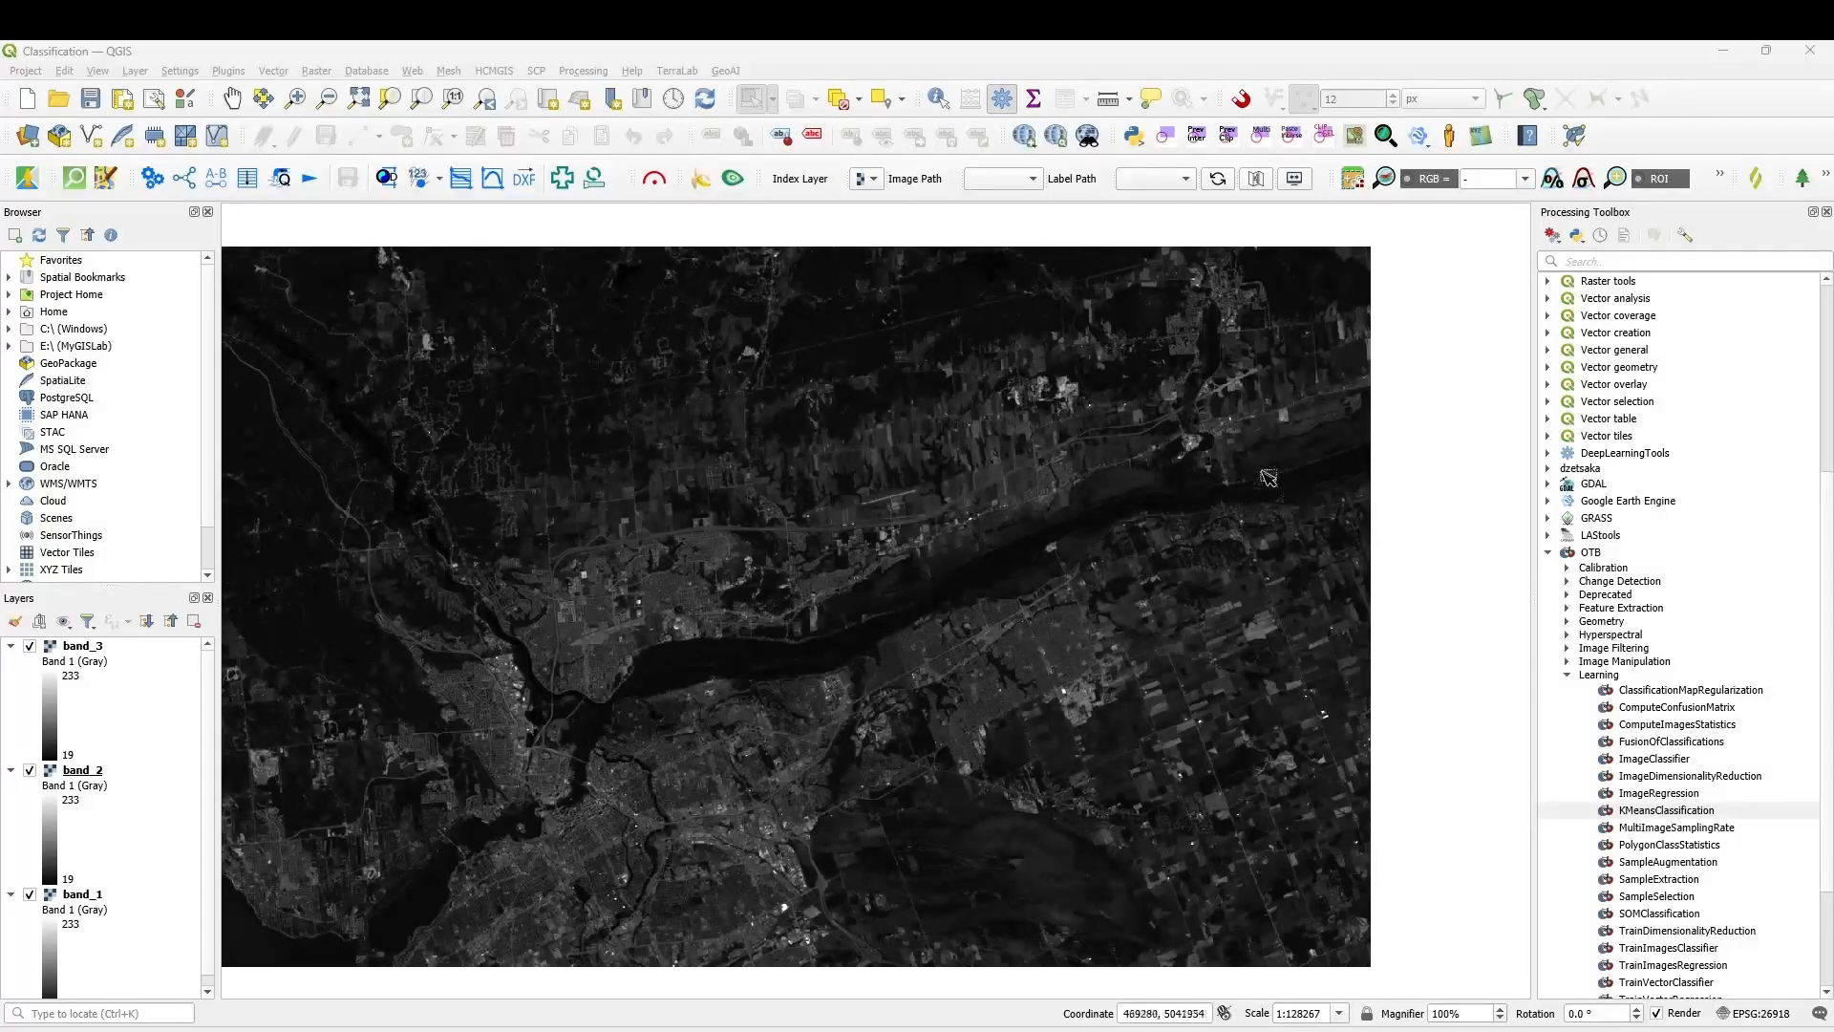
# - Look up OTB in the plugin manager and view the details of the OrfeoToolbox Provider plugin
pyautogui.click(234, 71)
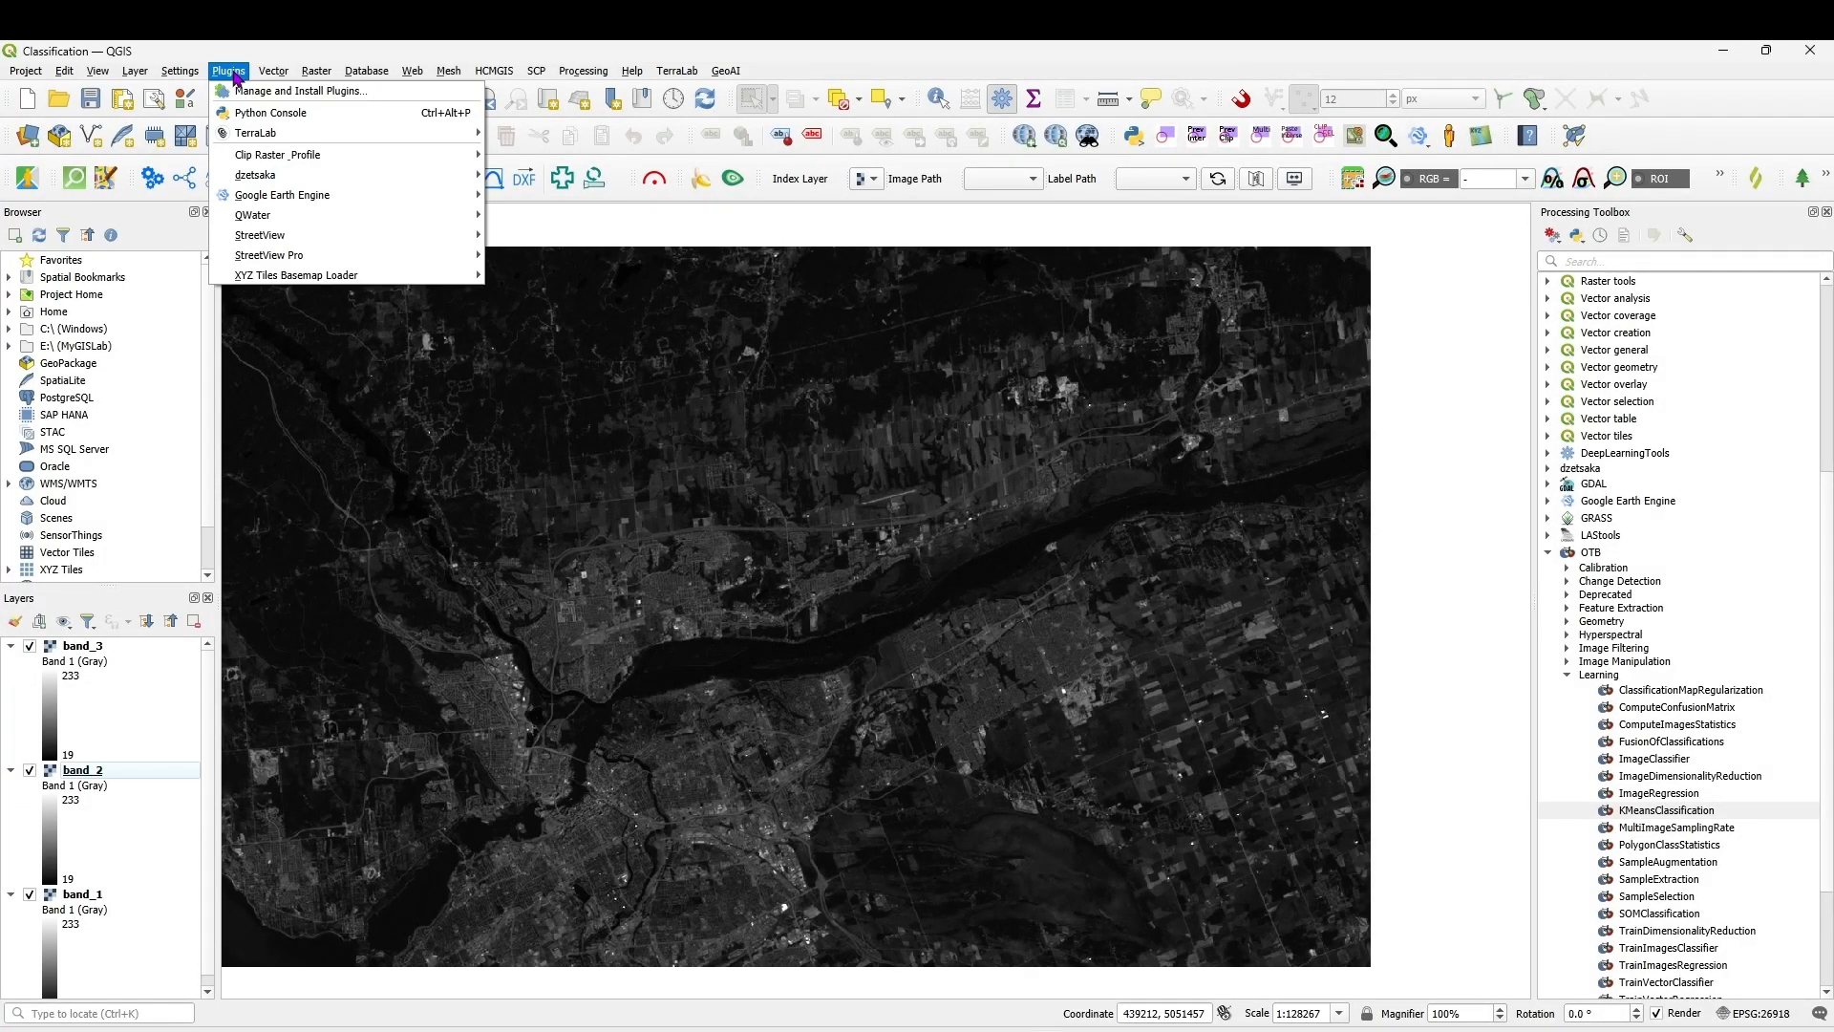
pyautogui.click(297, 91)
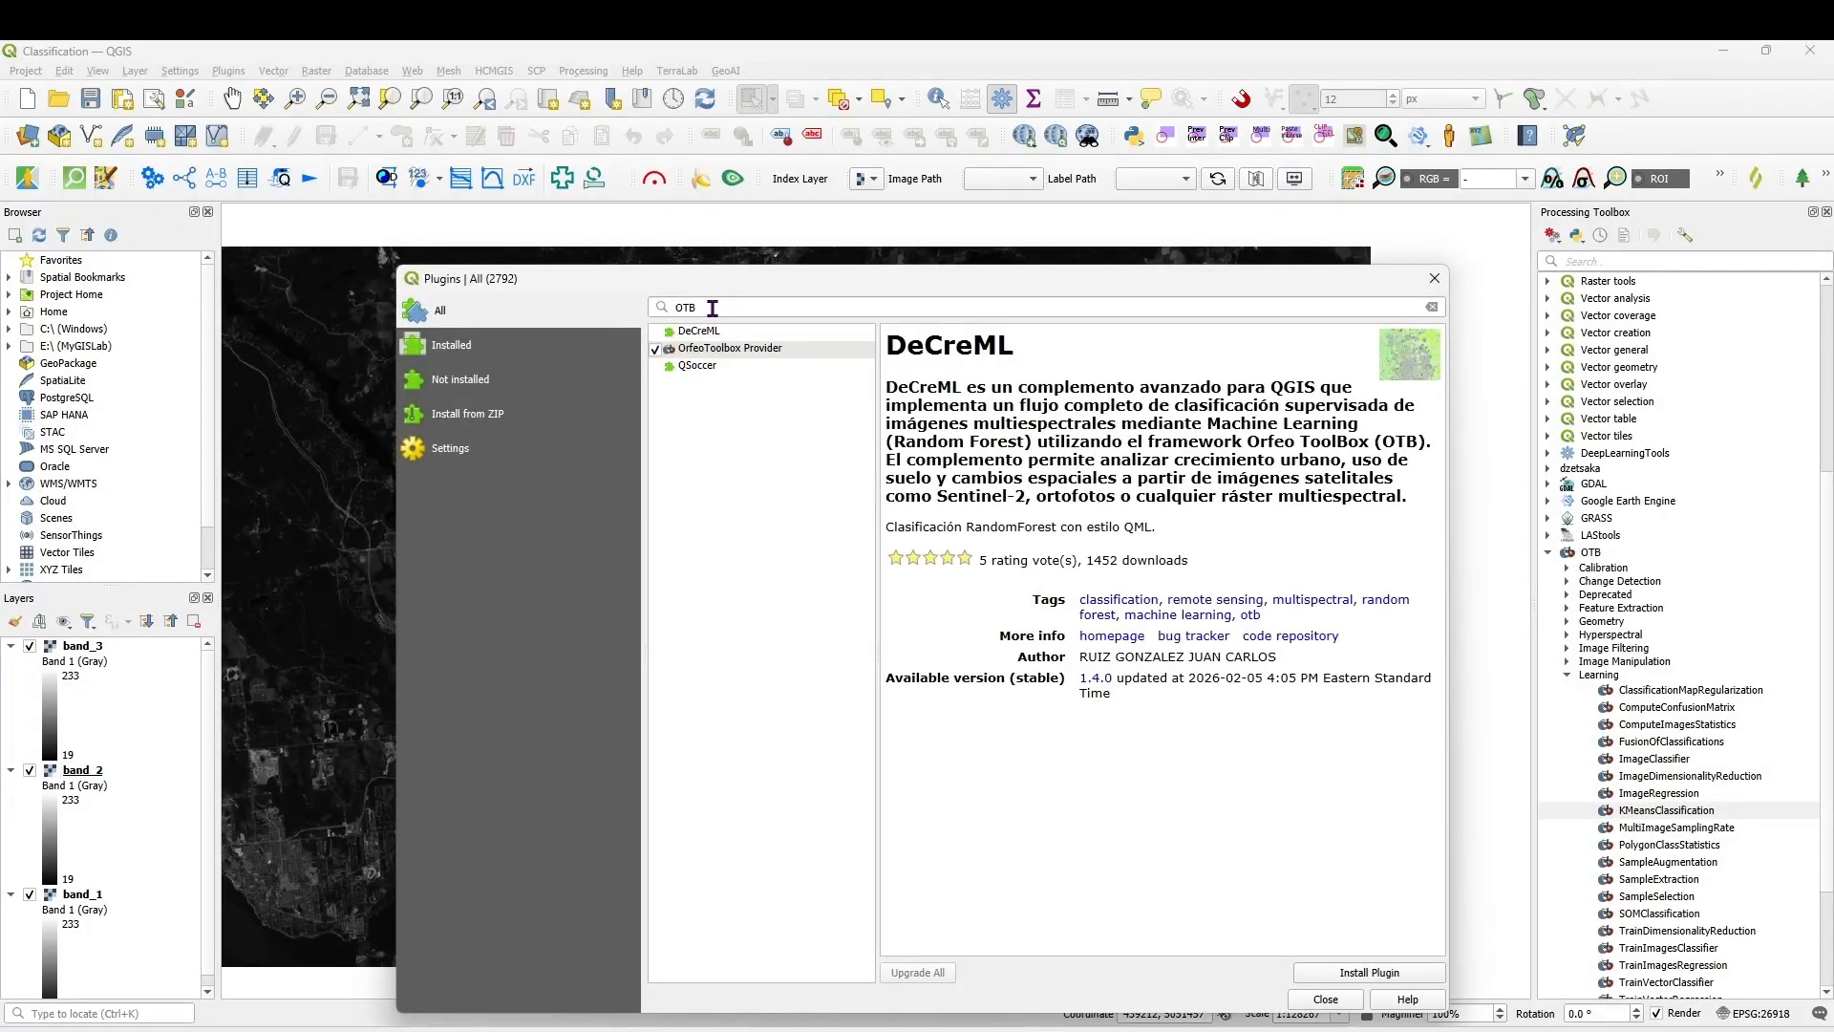
pyautogui.click(730, 350)
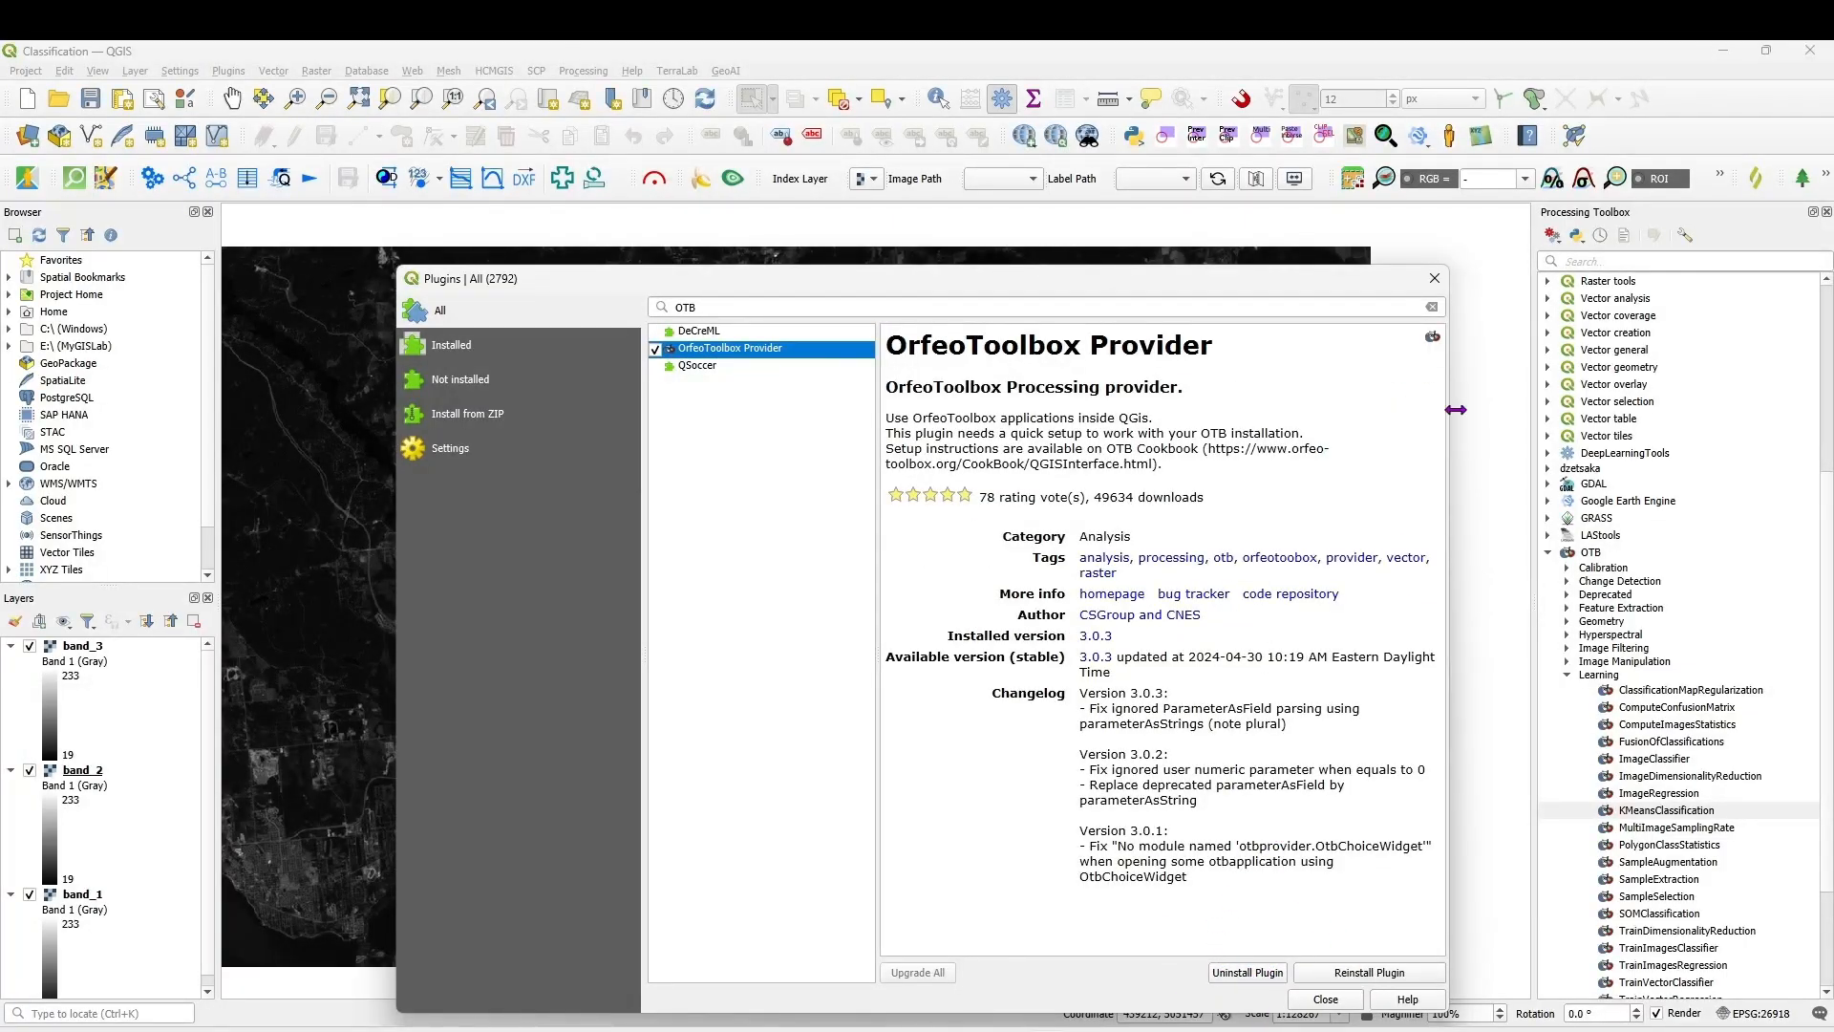
pyautogui.click(1435, 280)
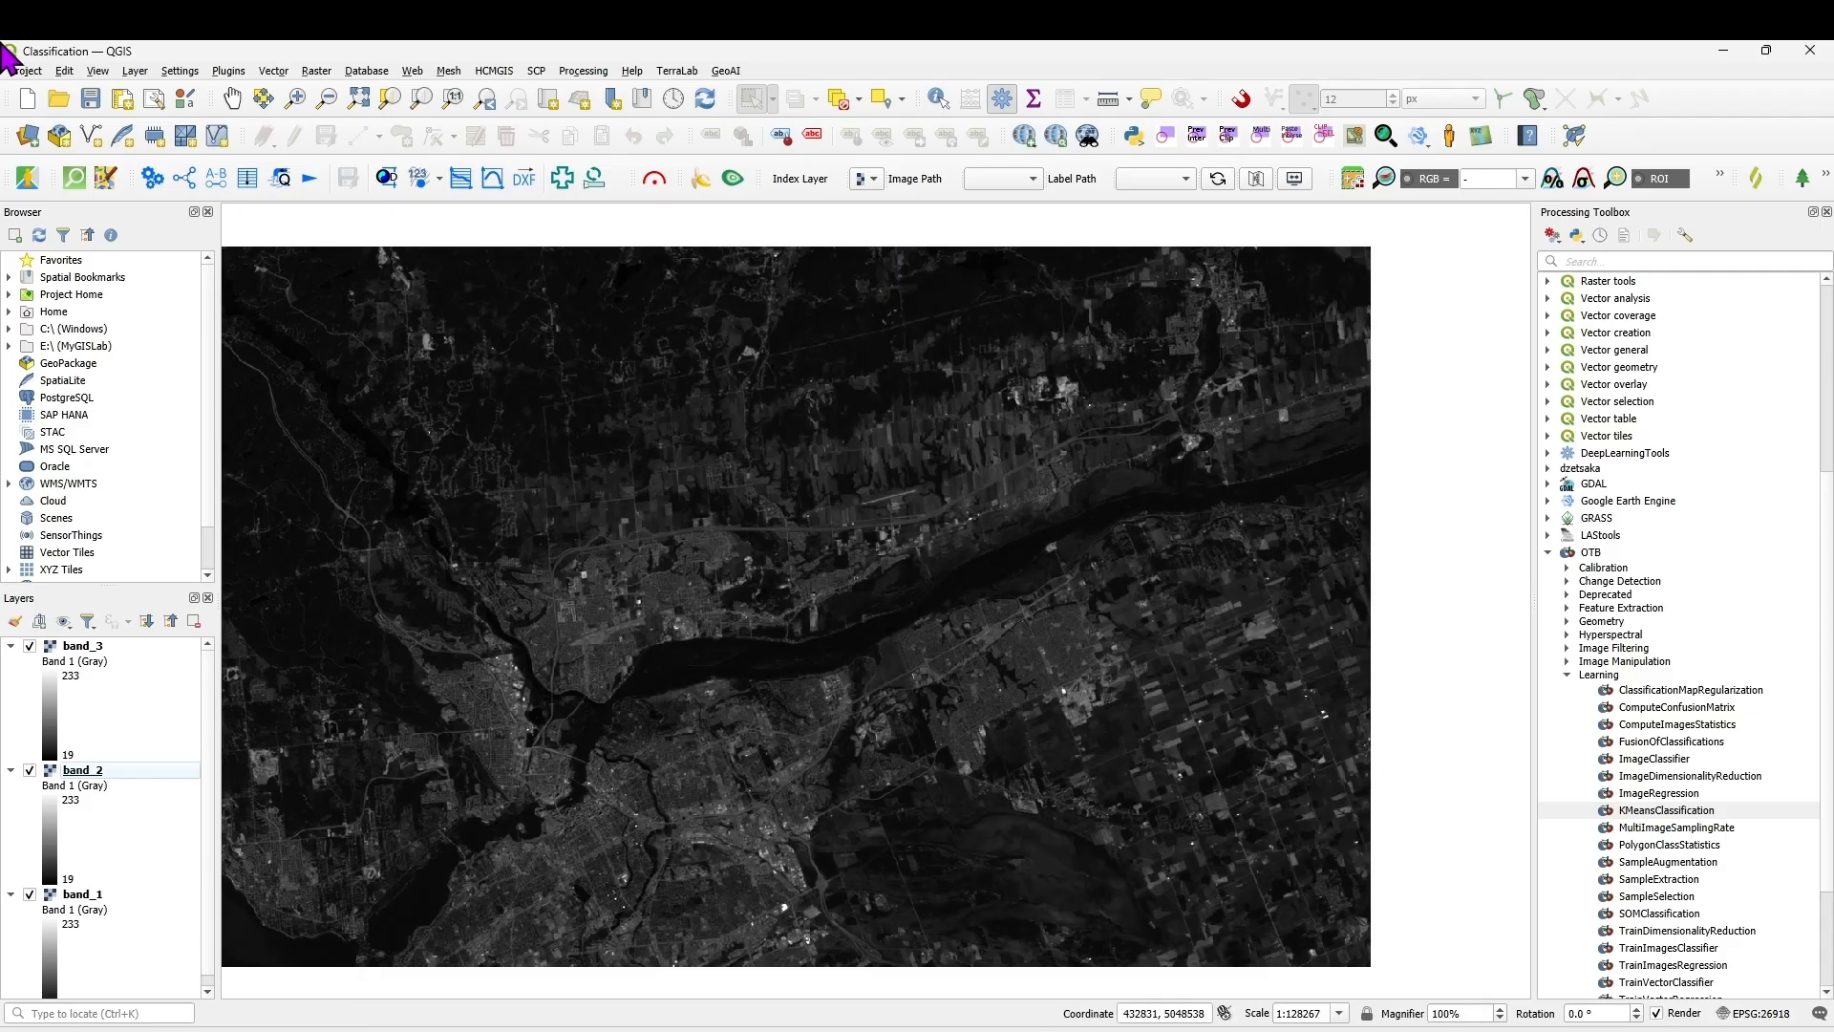
# - Check the OTB folder and OTB application folder paths in the Processing provider options
pyautogui.click(172, 72)
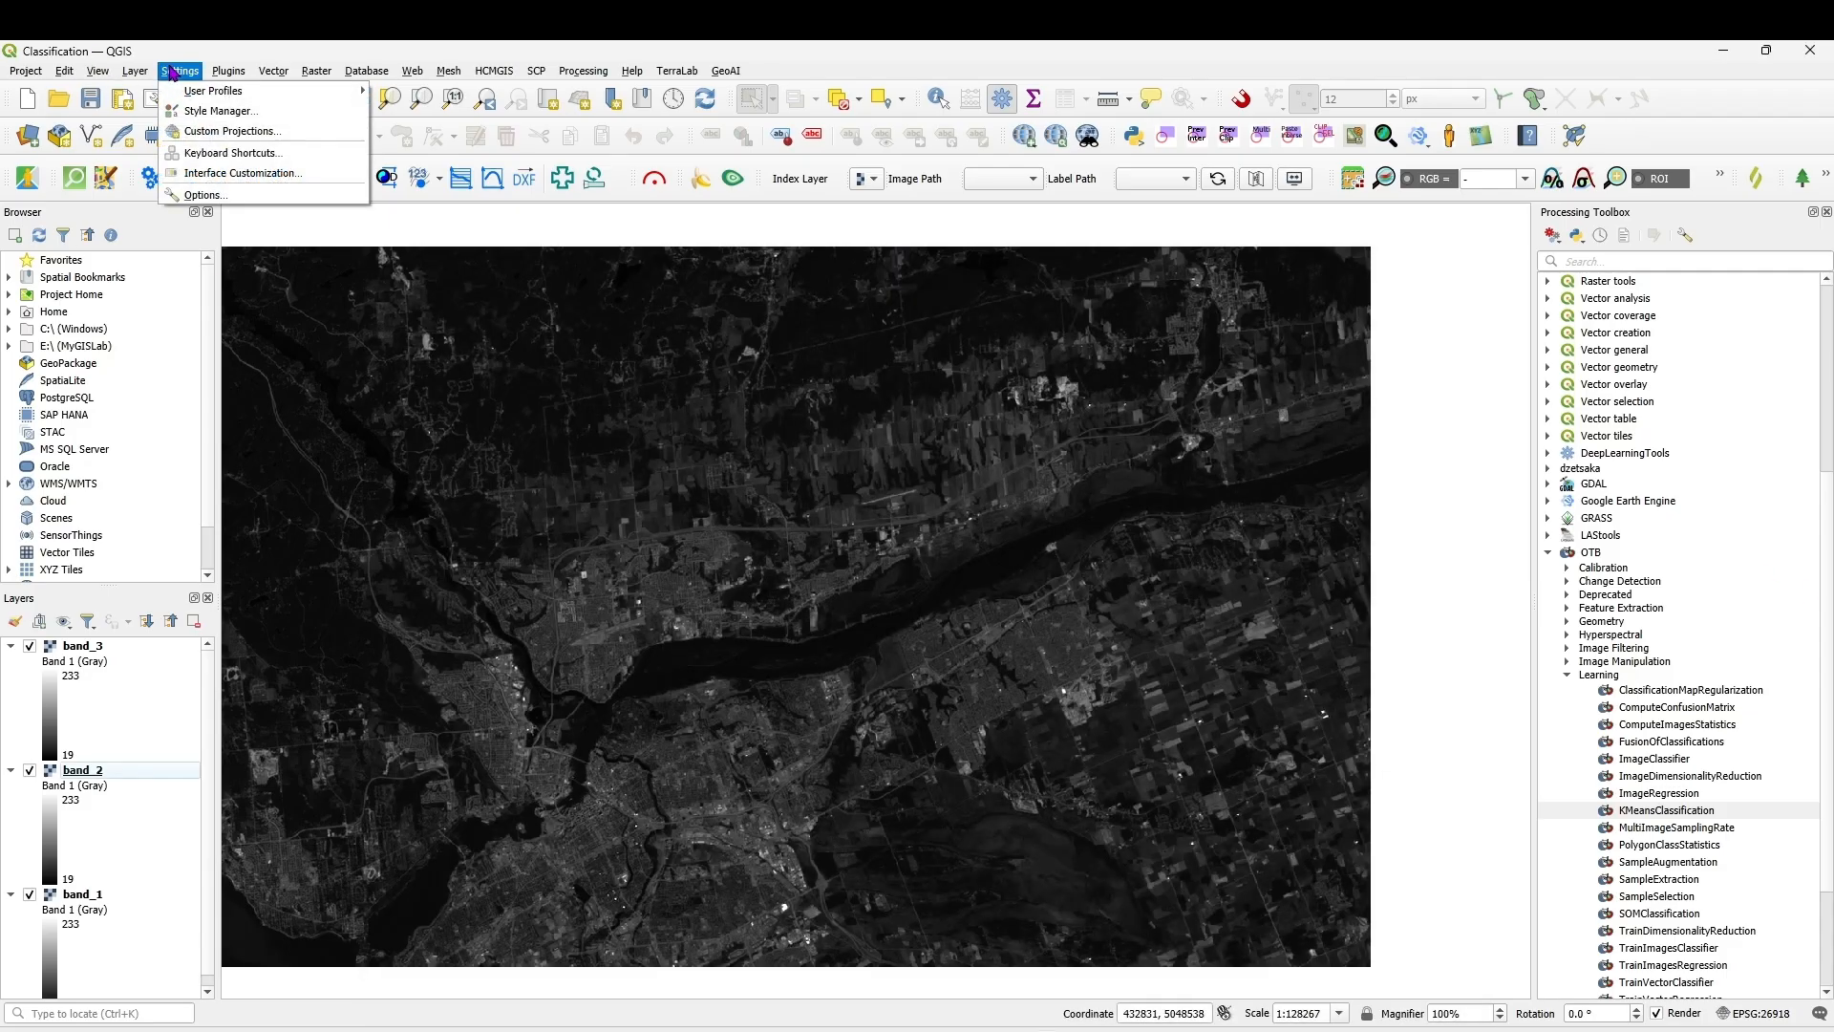
pyautogui.click(256, 195)
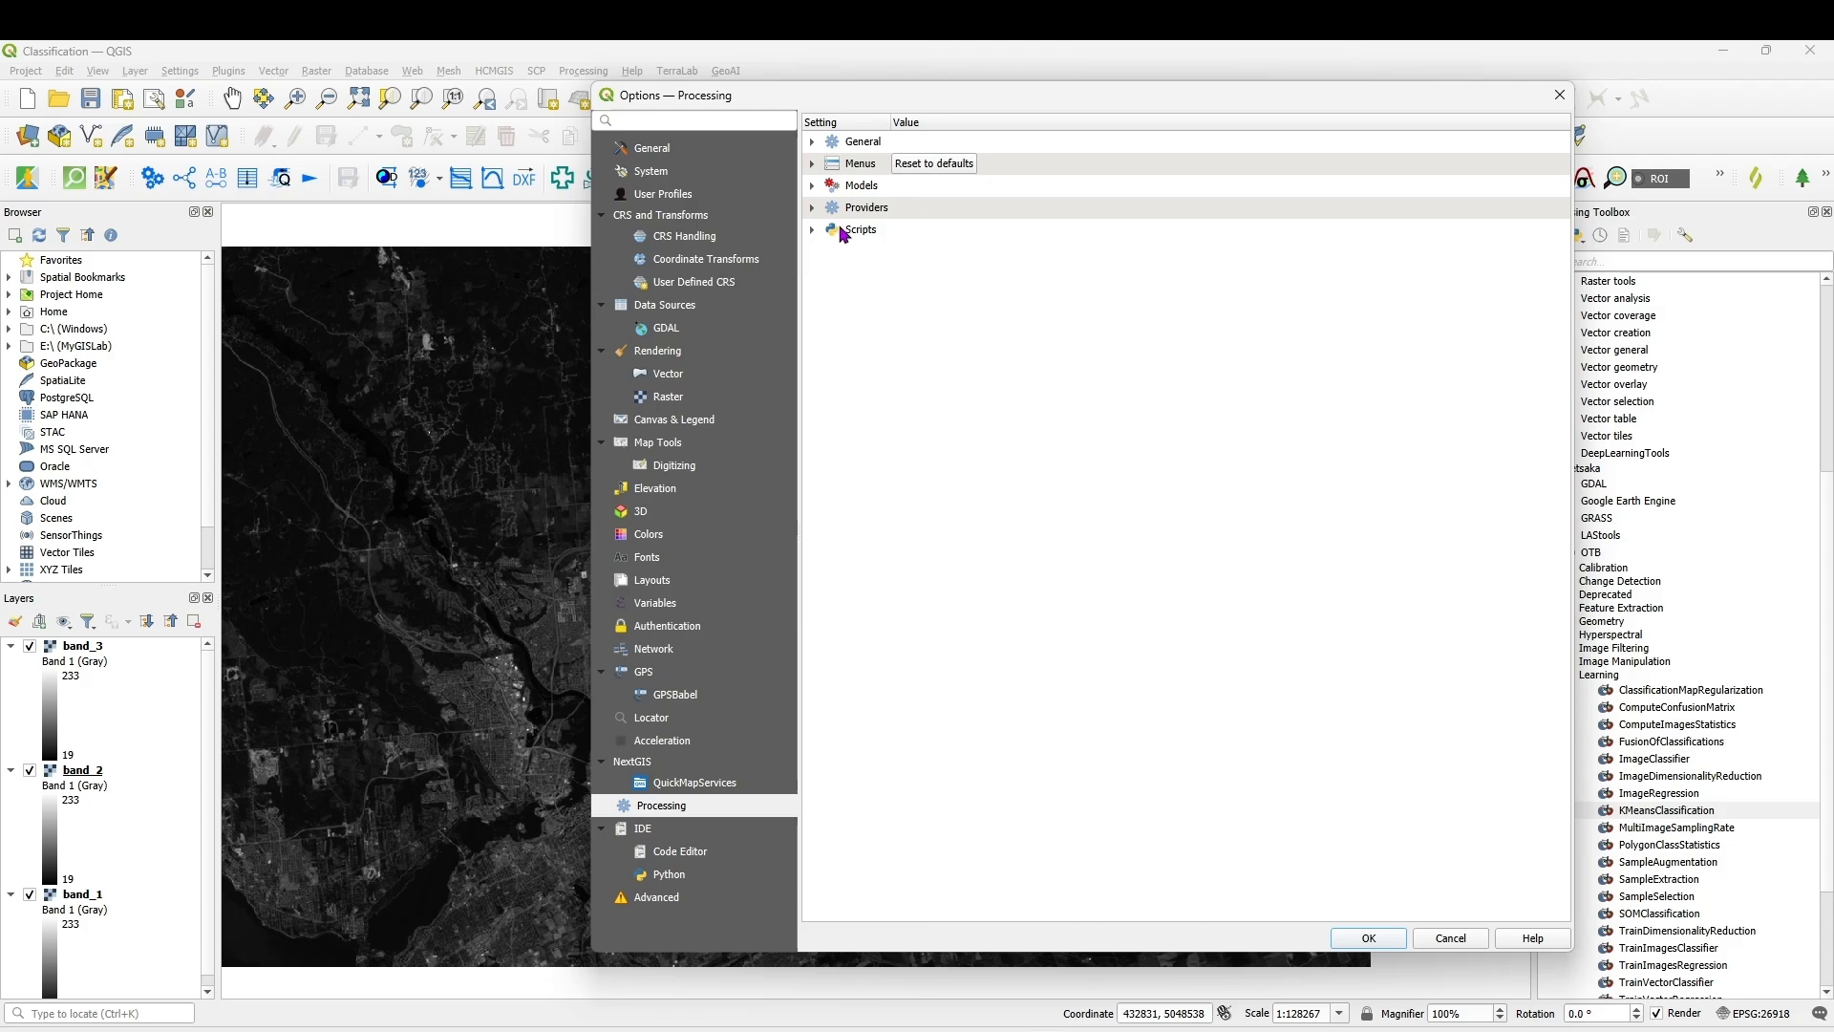
pyautogui.click(813, 208)
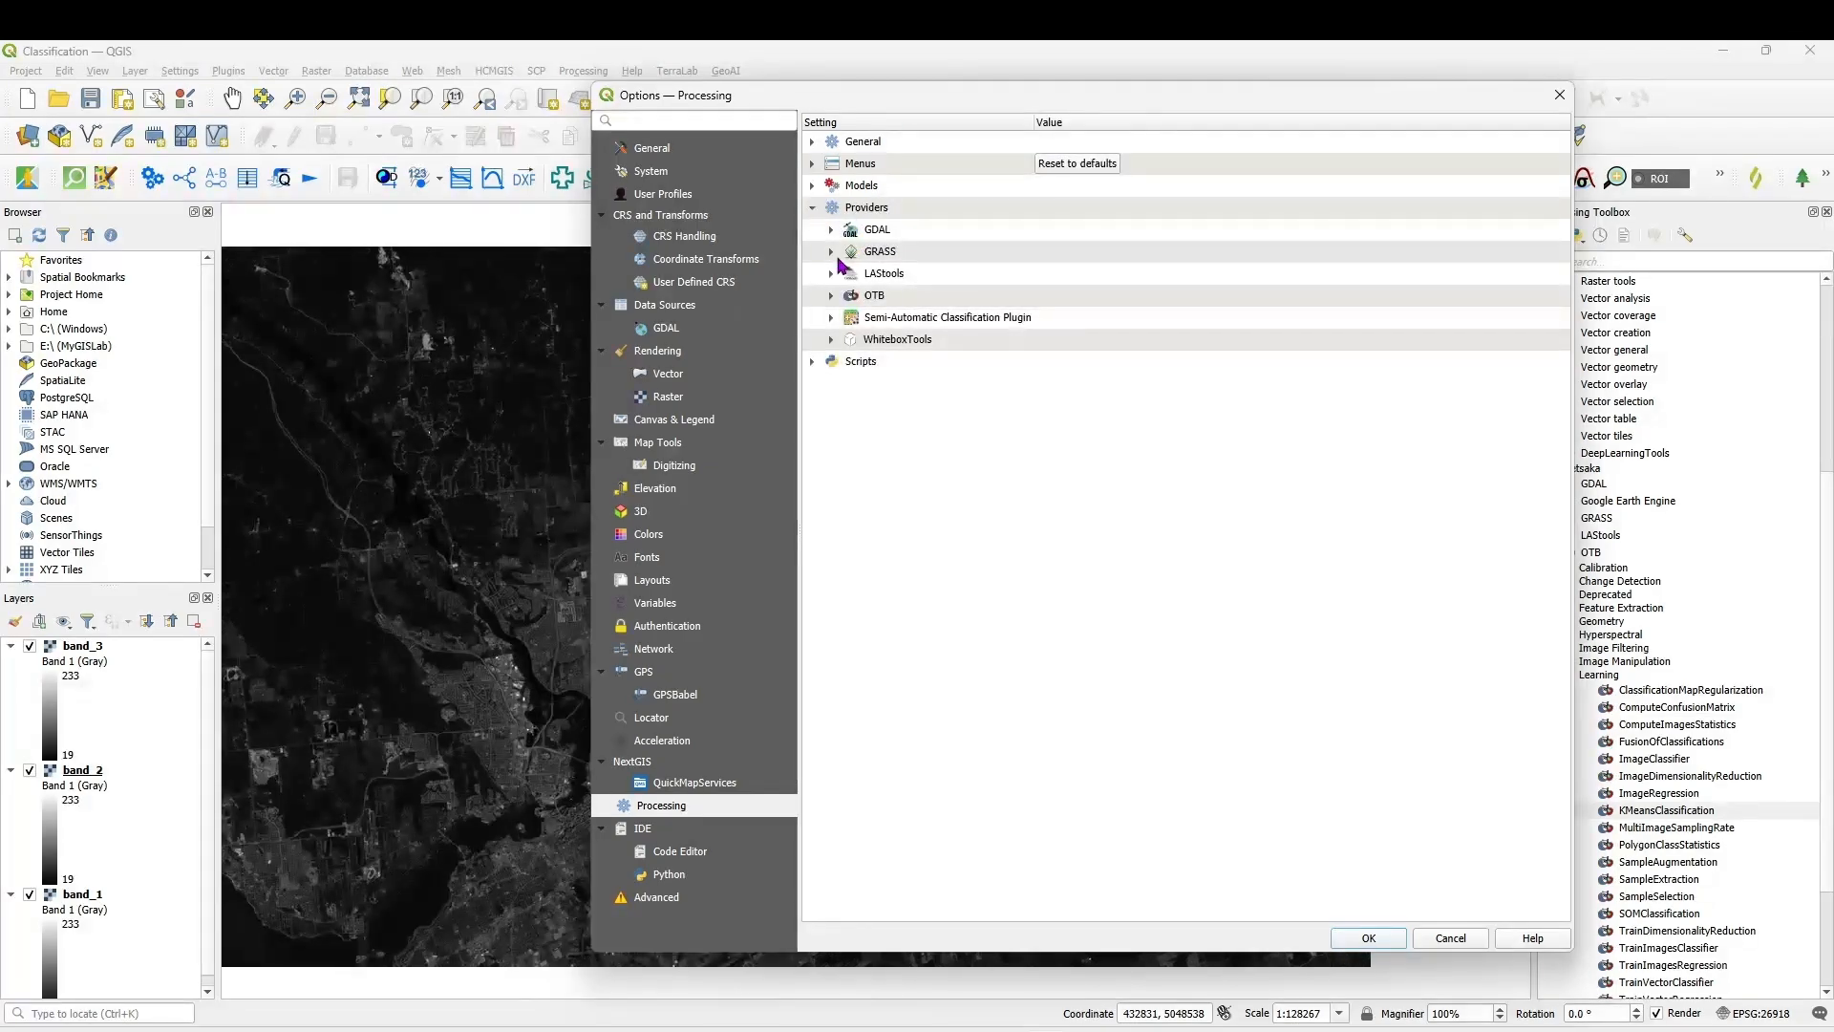
pyautogui.click(831, 299)
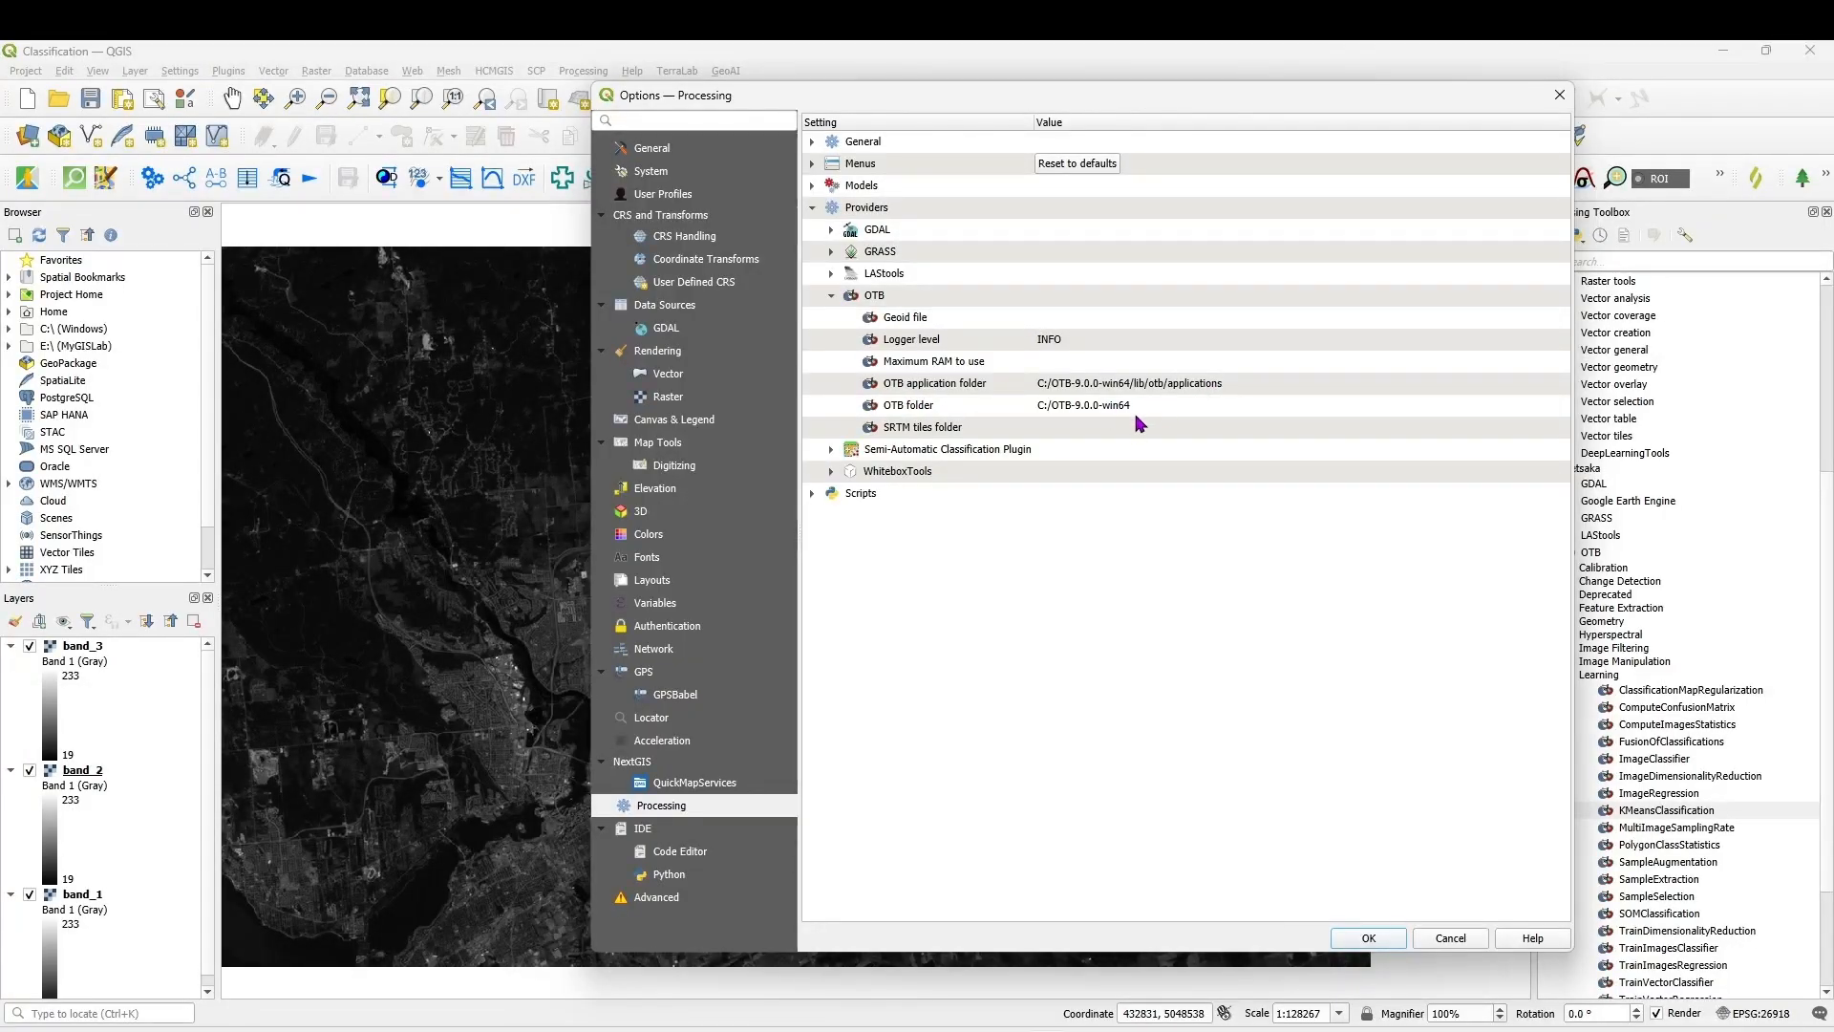
pyautogui.click(1384, 940)
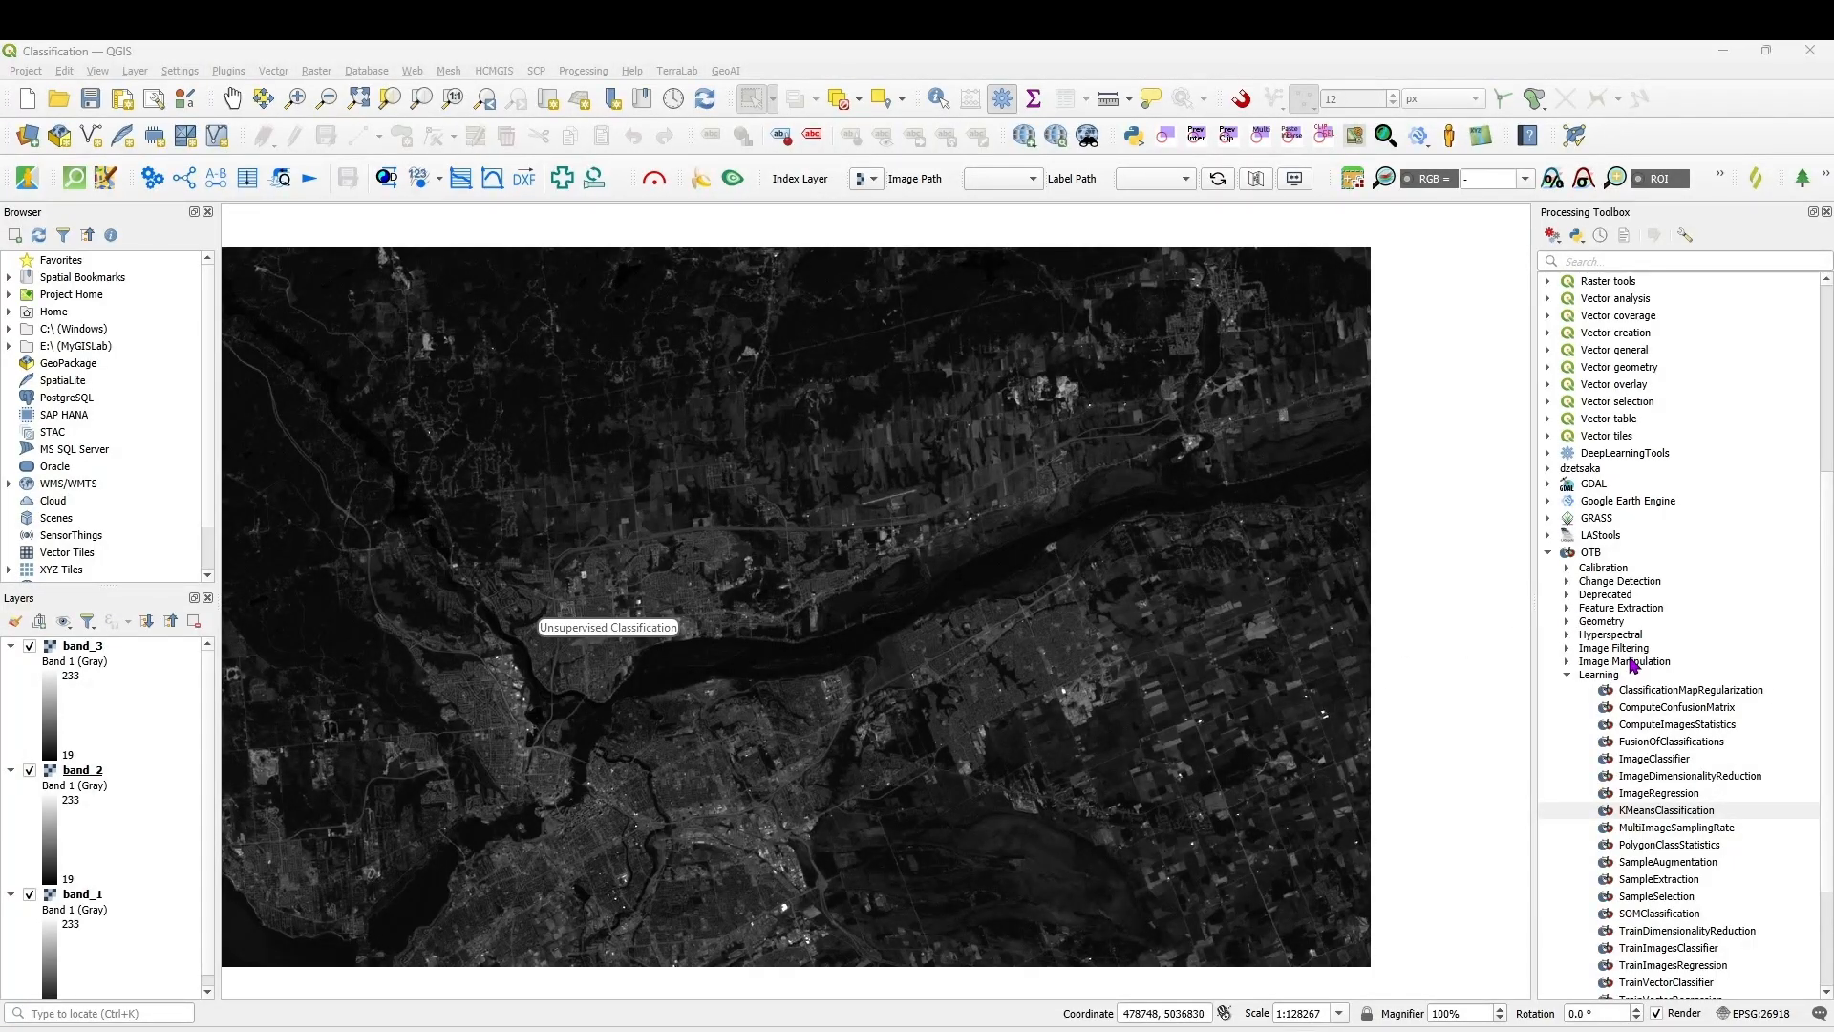
# - Start the OTB ConcatenateImages tool with band_1, band_2 and band_3 selected as input images
pyautogui.click(1566, 661)
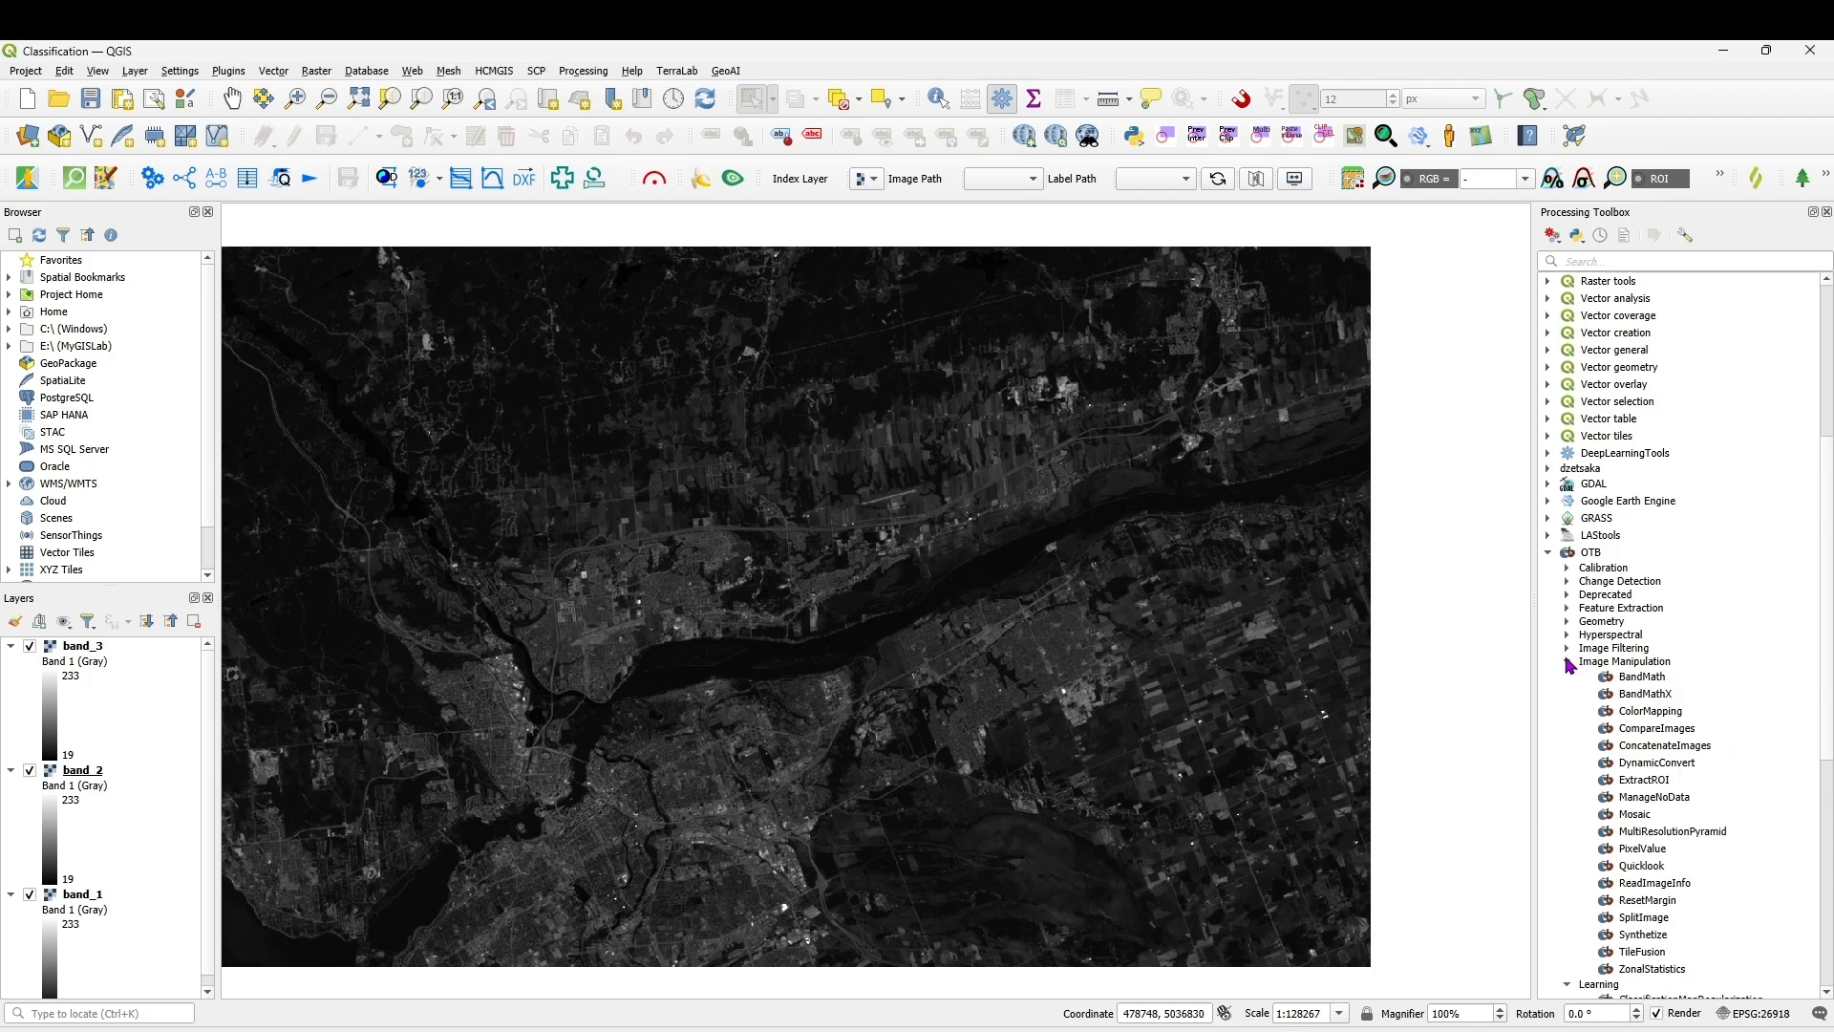
pyautogui.doubleClick(1645, 748)
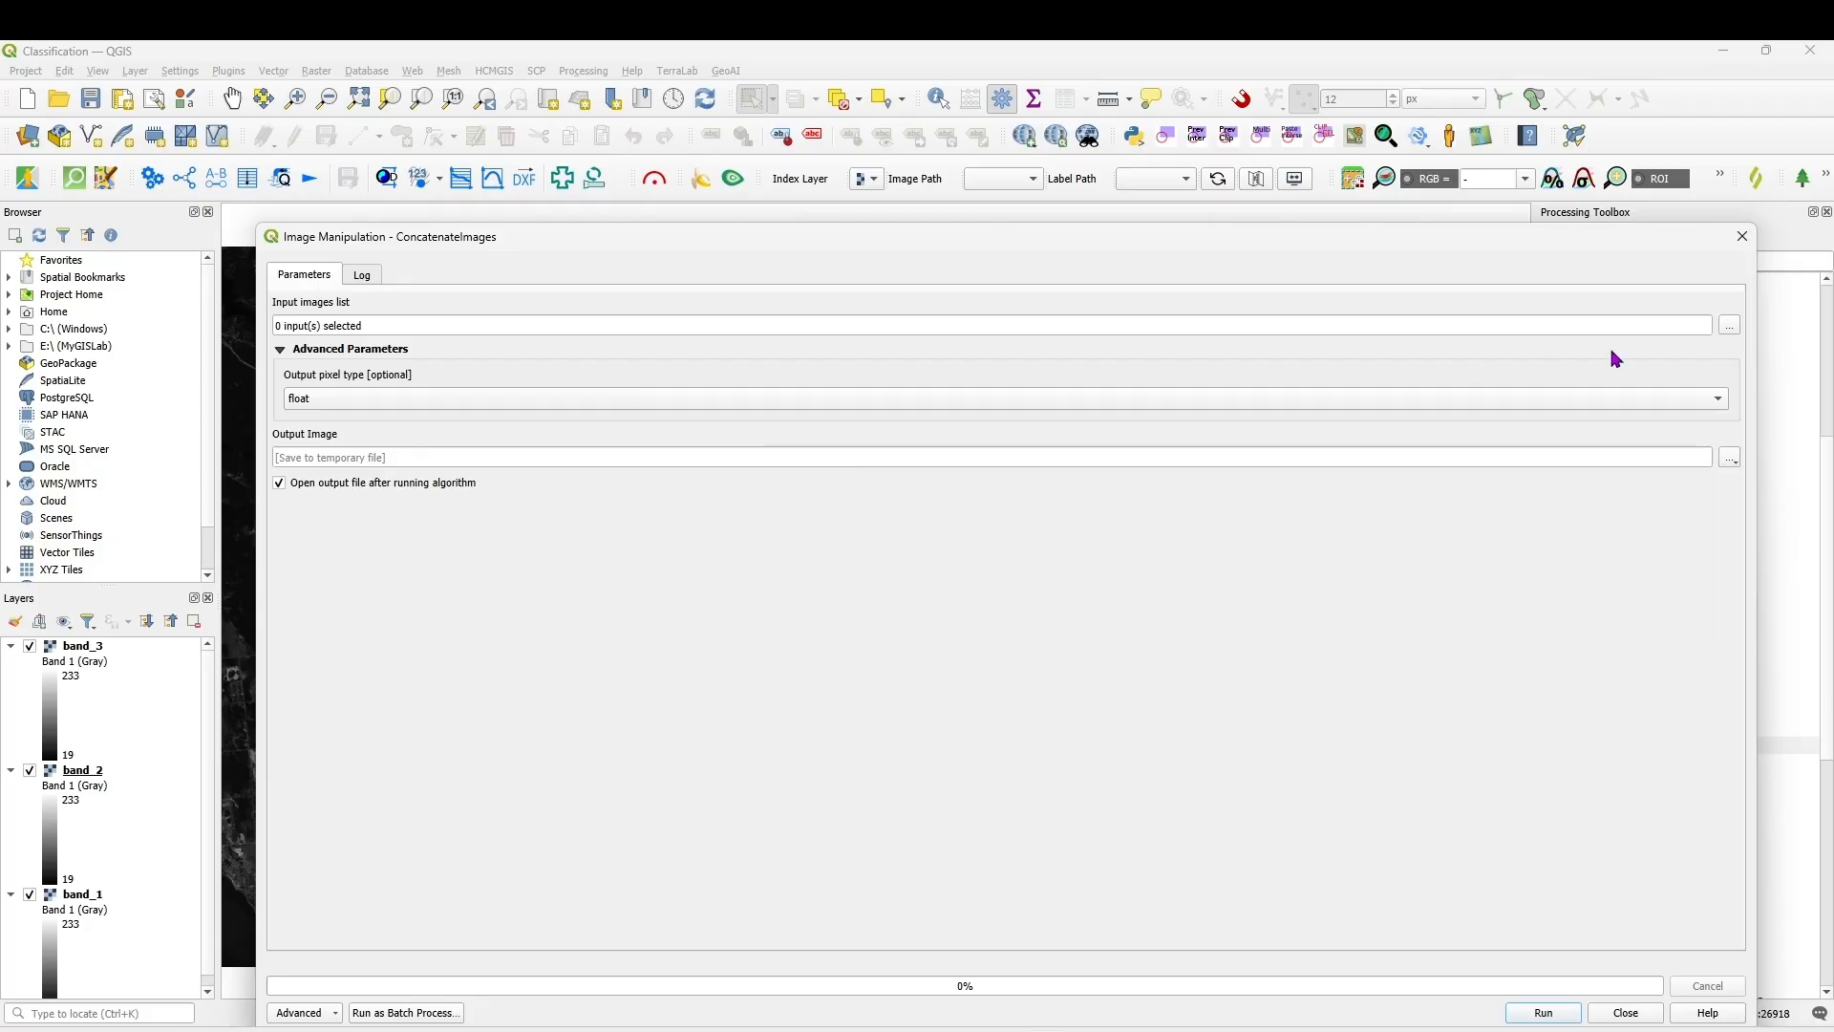
pyautogui.click(1729, 325)
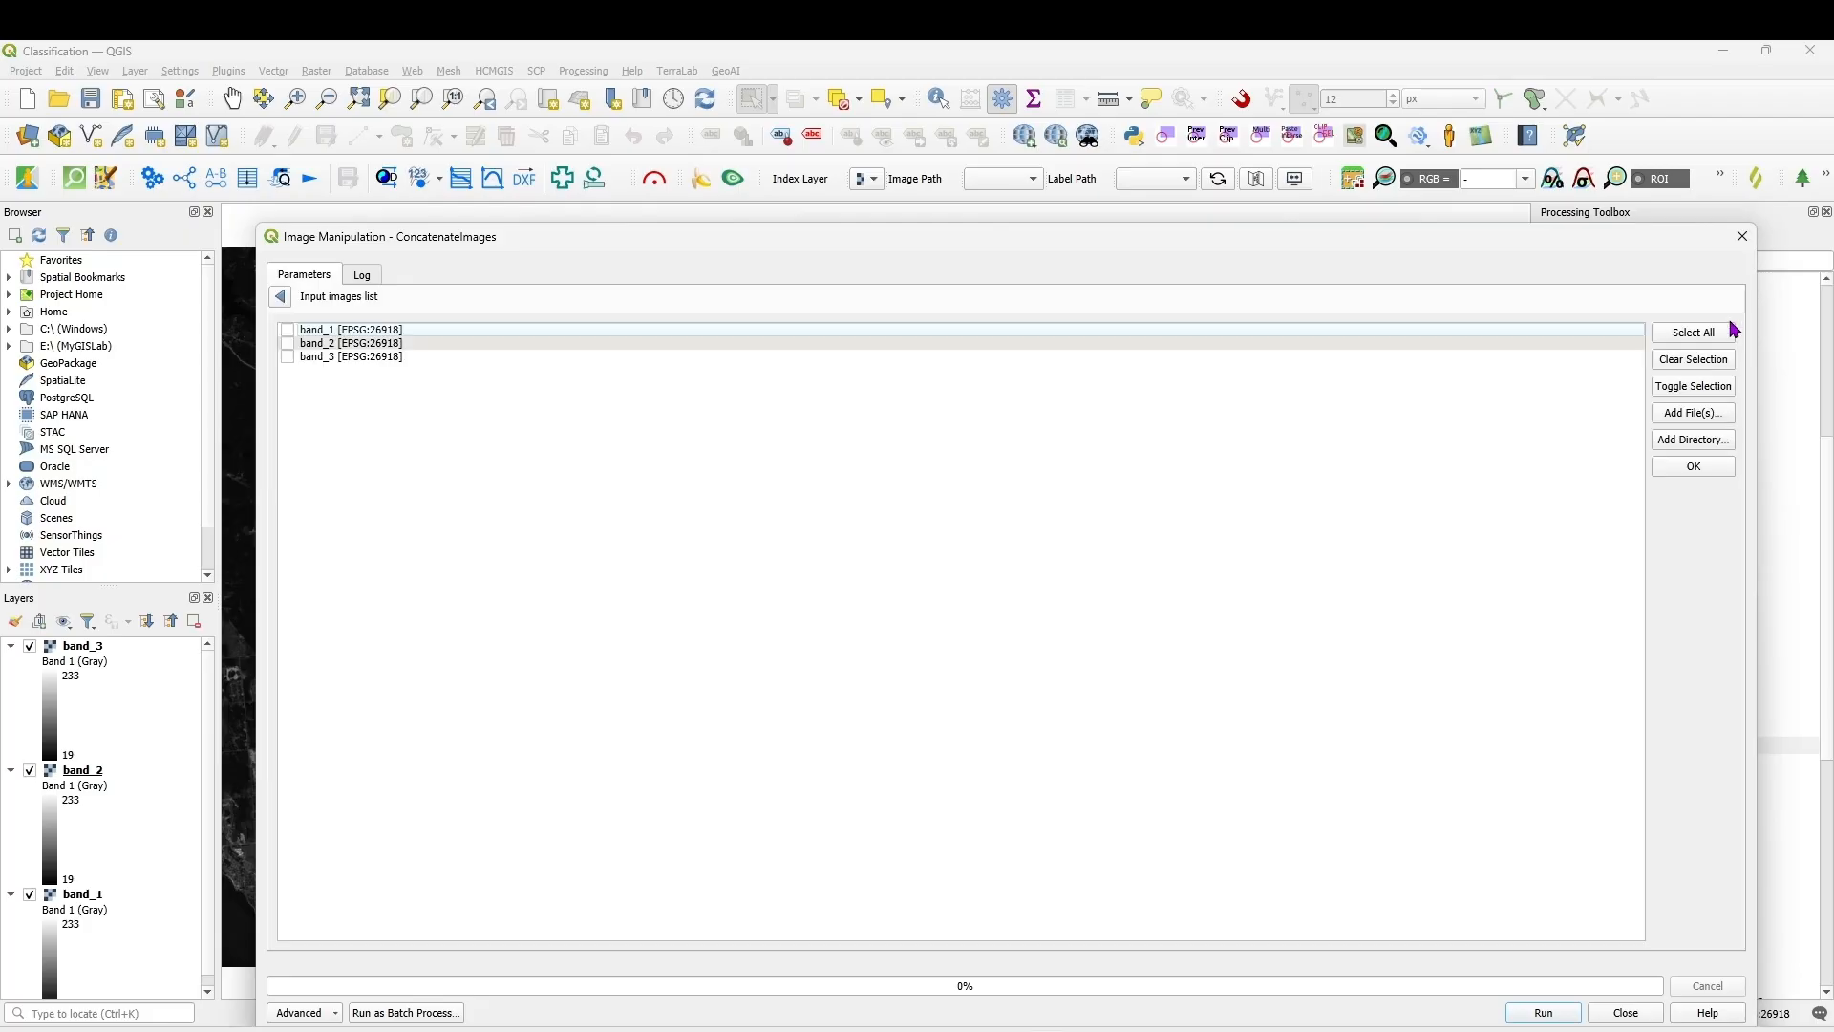
pyautogui.click(298, 333)
pyautogui.click(289, 331)
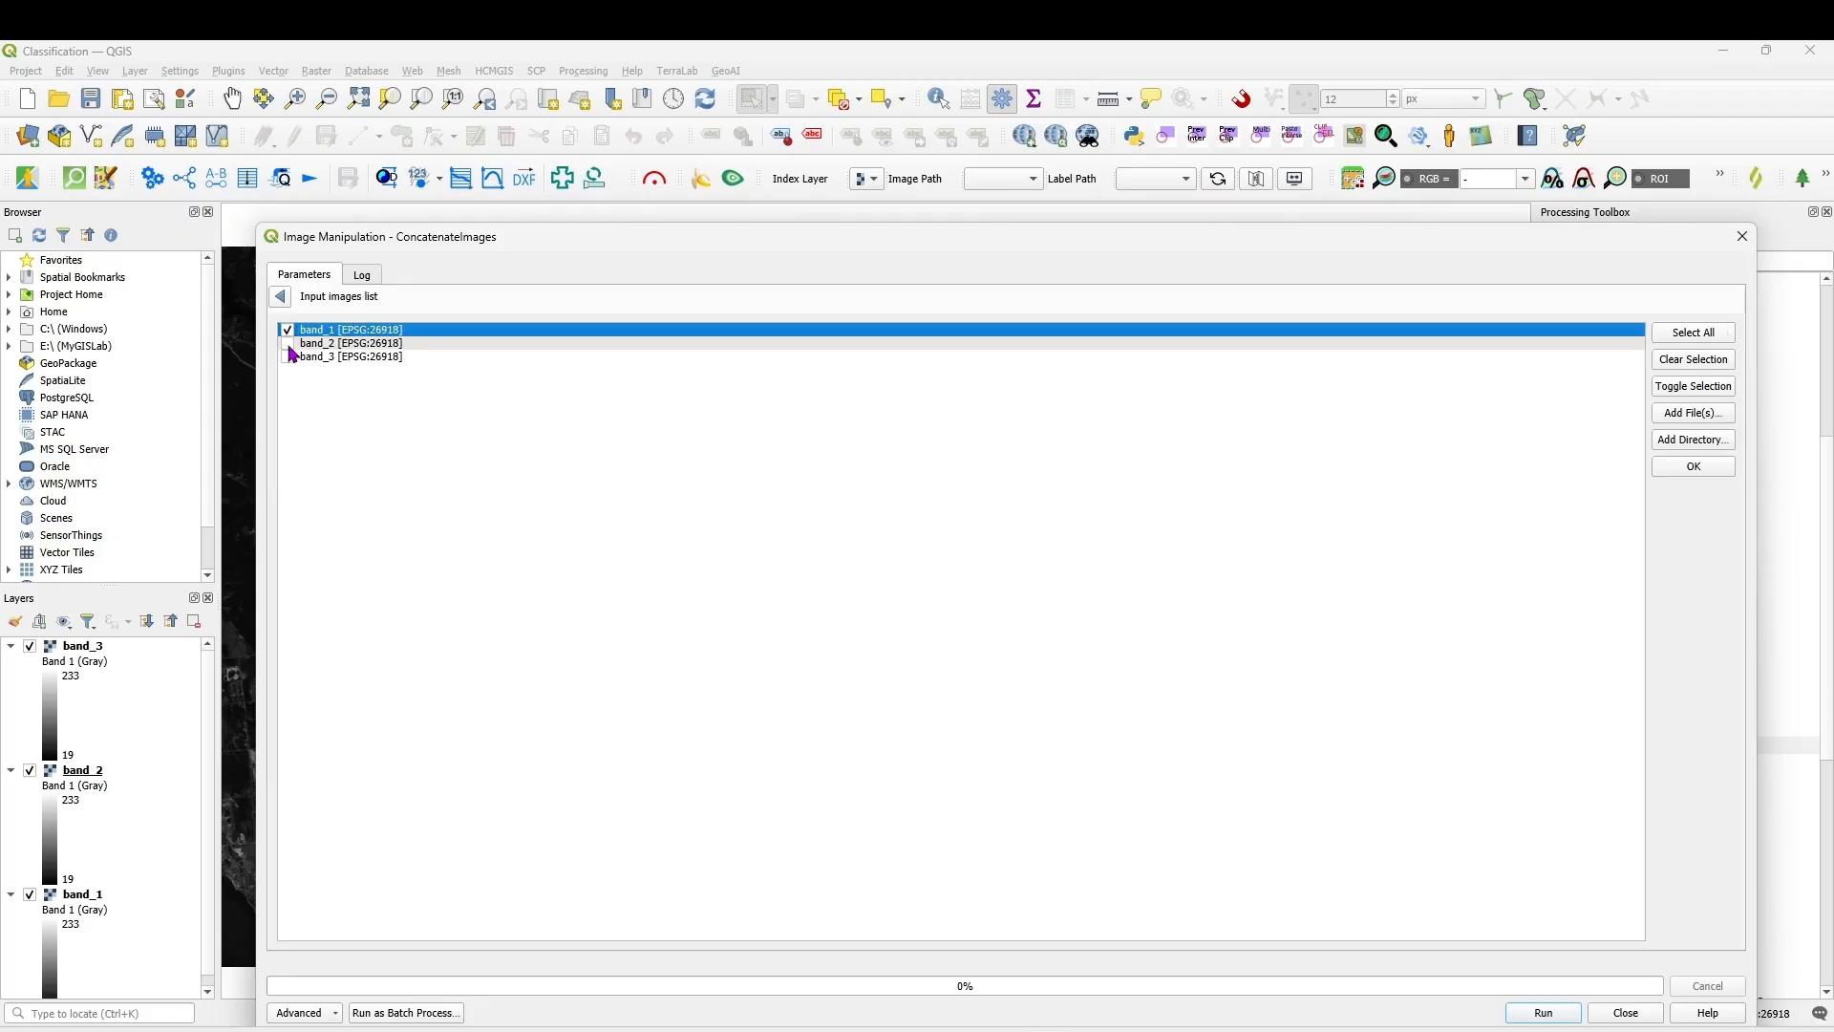
pyautogui.click(288, 344)
pyautogui.click(1686, 466)
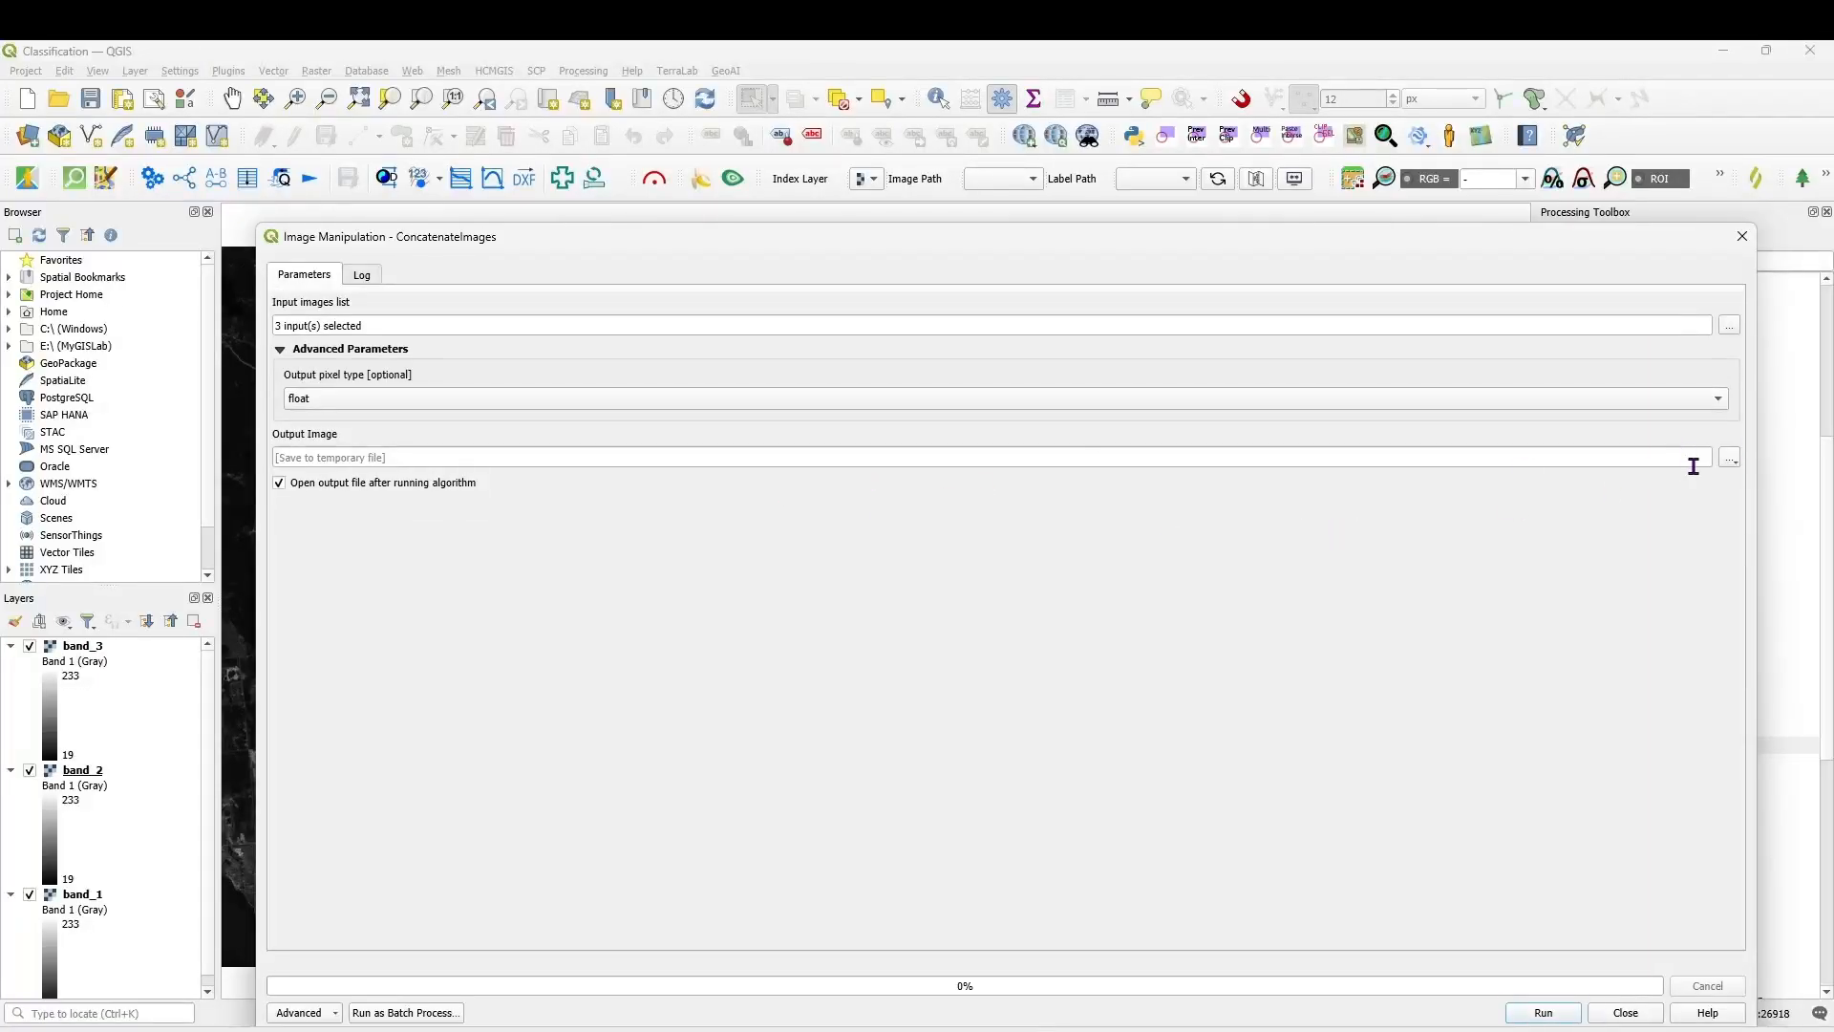
# - Set the concatenation output to the existing Gatineau.tif in the Gatinuea Bands folder, allowing overwrite, and run the tool
pyautogui.click(1732, 460)
pyautogui.click(1724, 499)
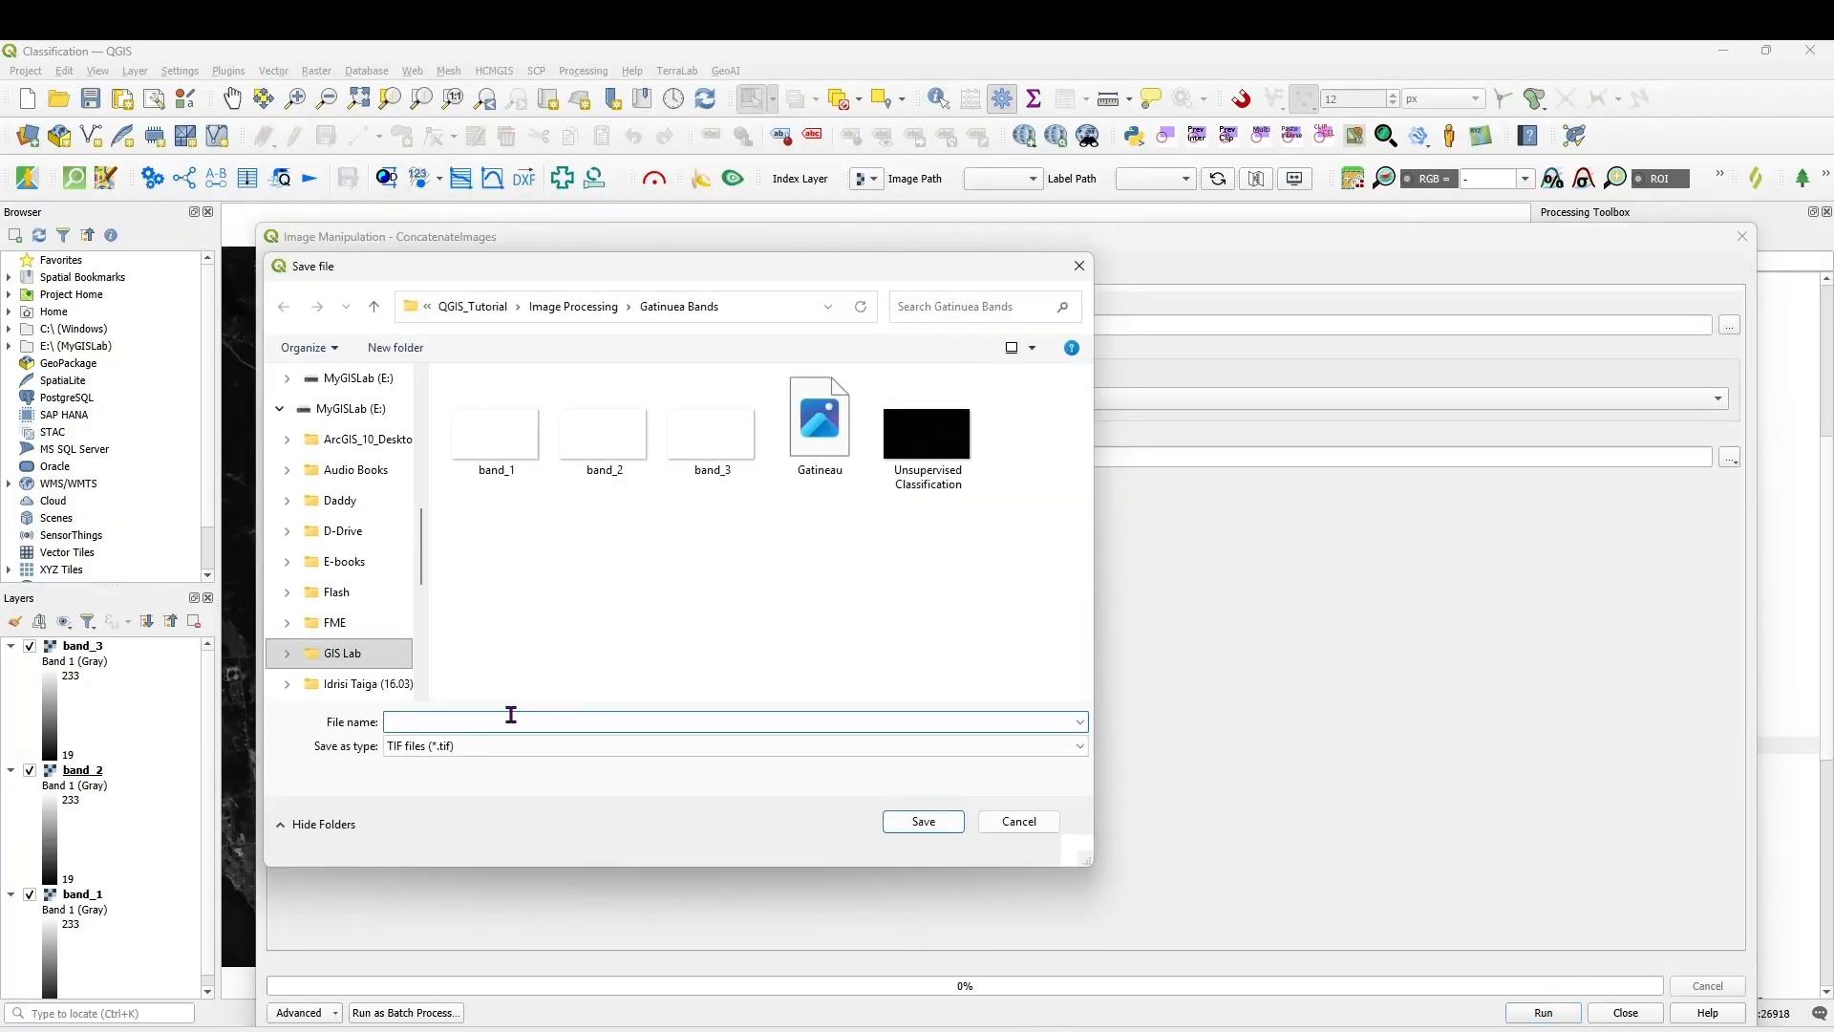
pyautogui.click(825, 438)
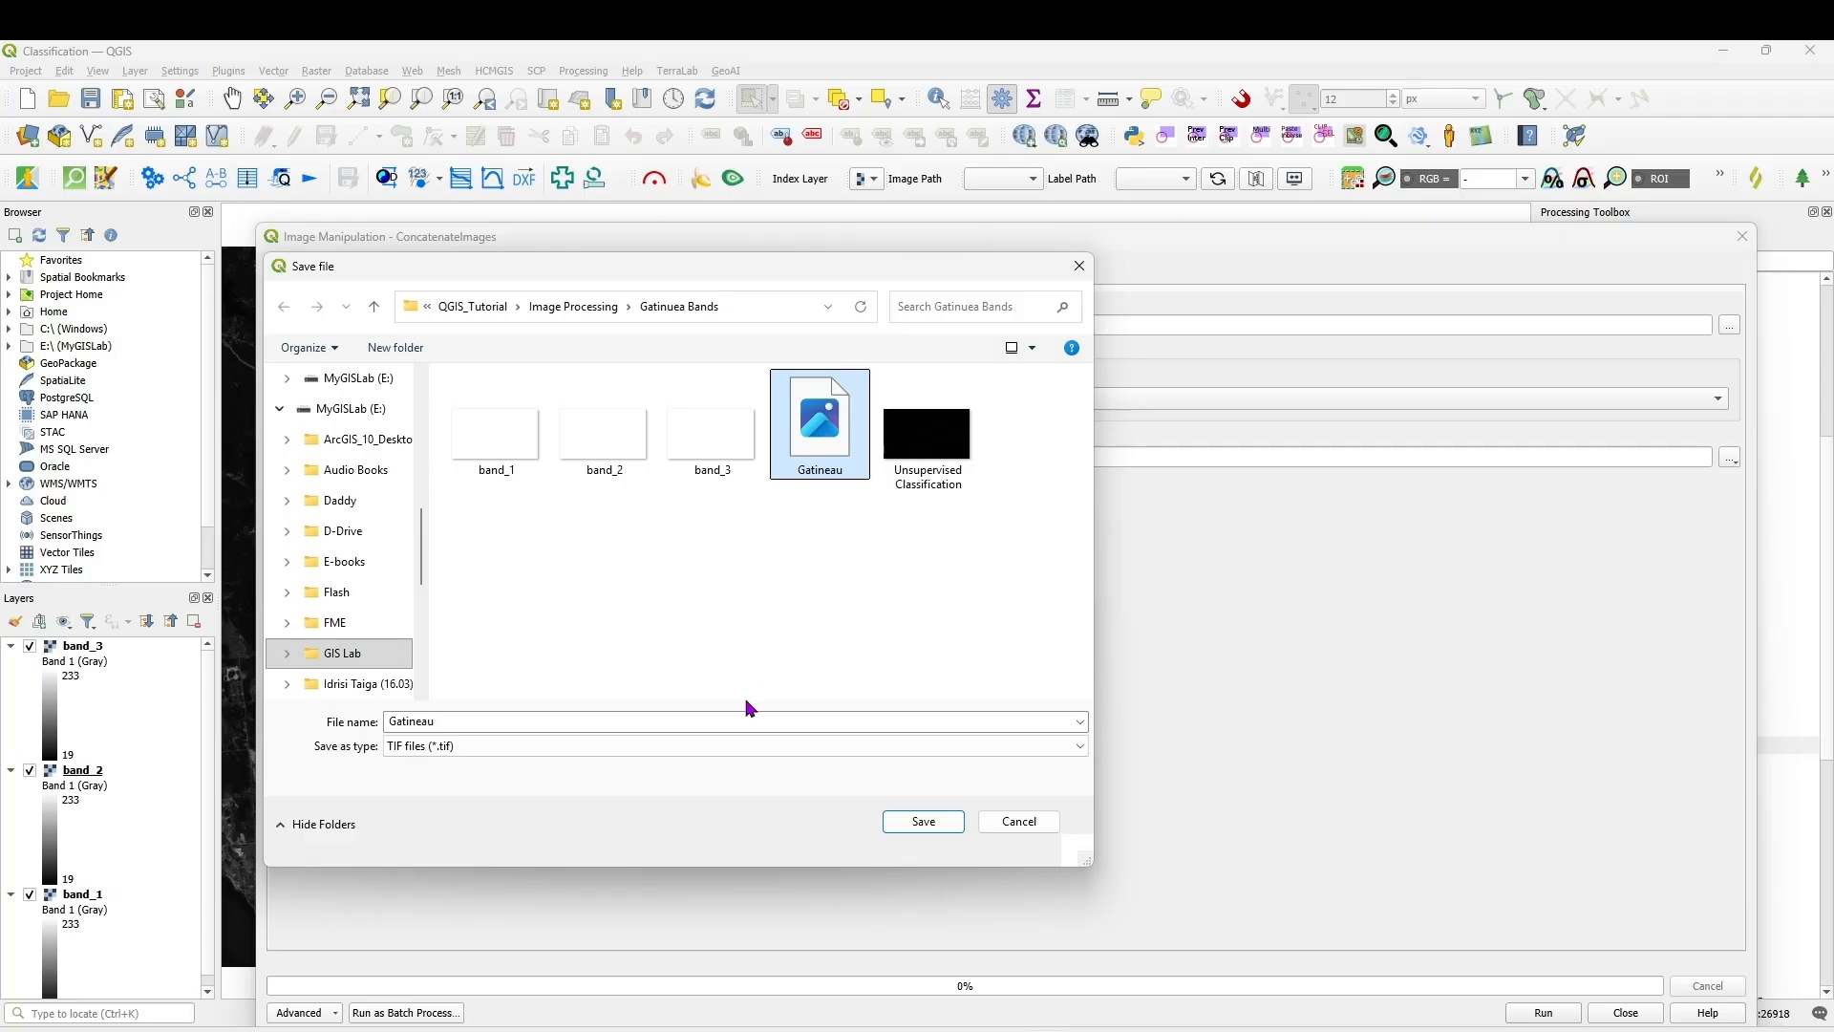
pyautogui.click(919, 822)
pyautogui.click(962, 542)
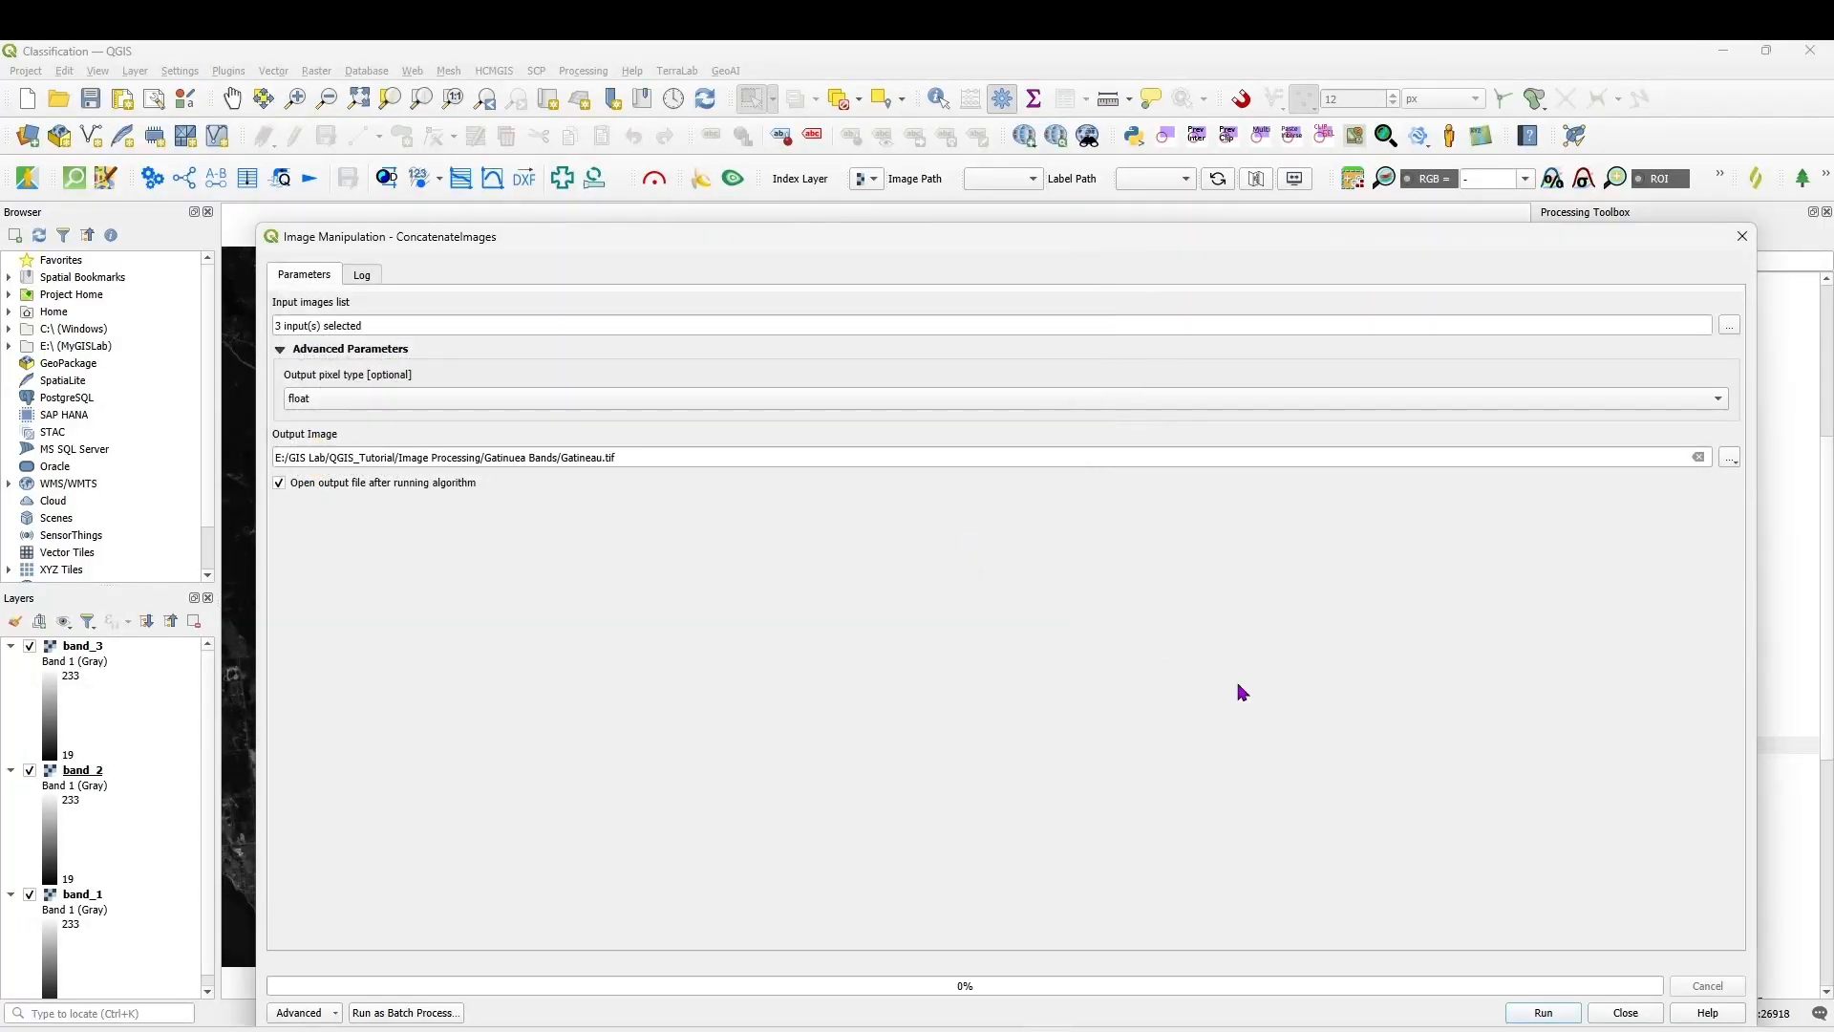
pyautogui.click(1541, 1014)
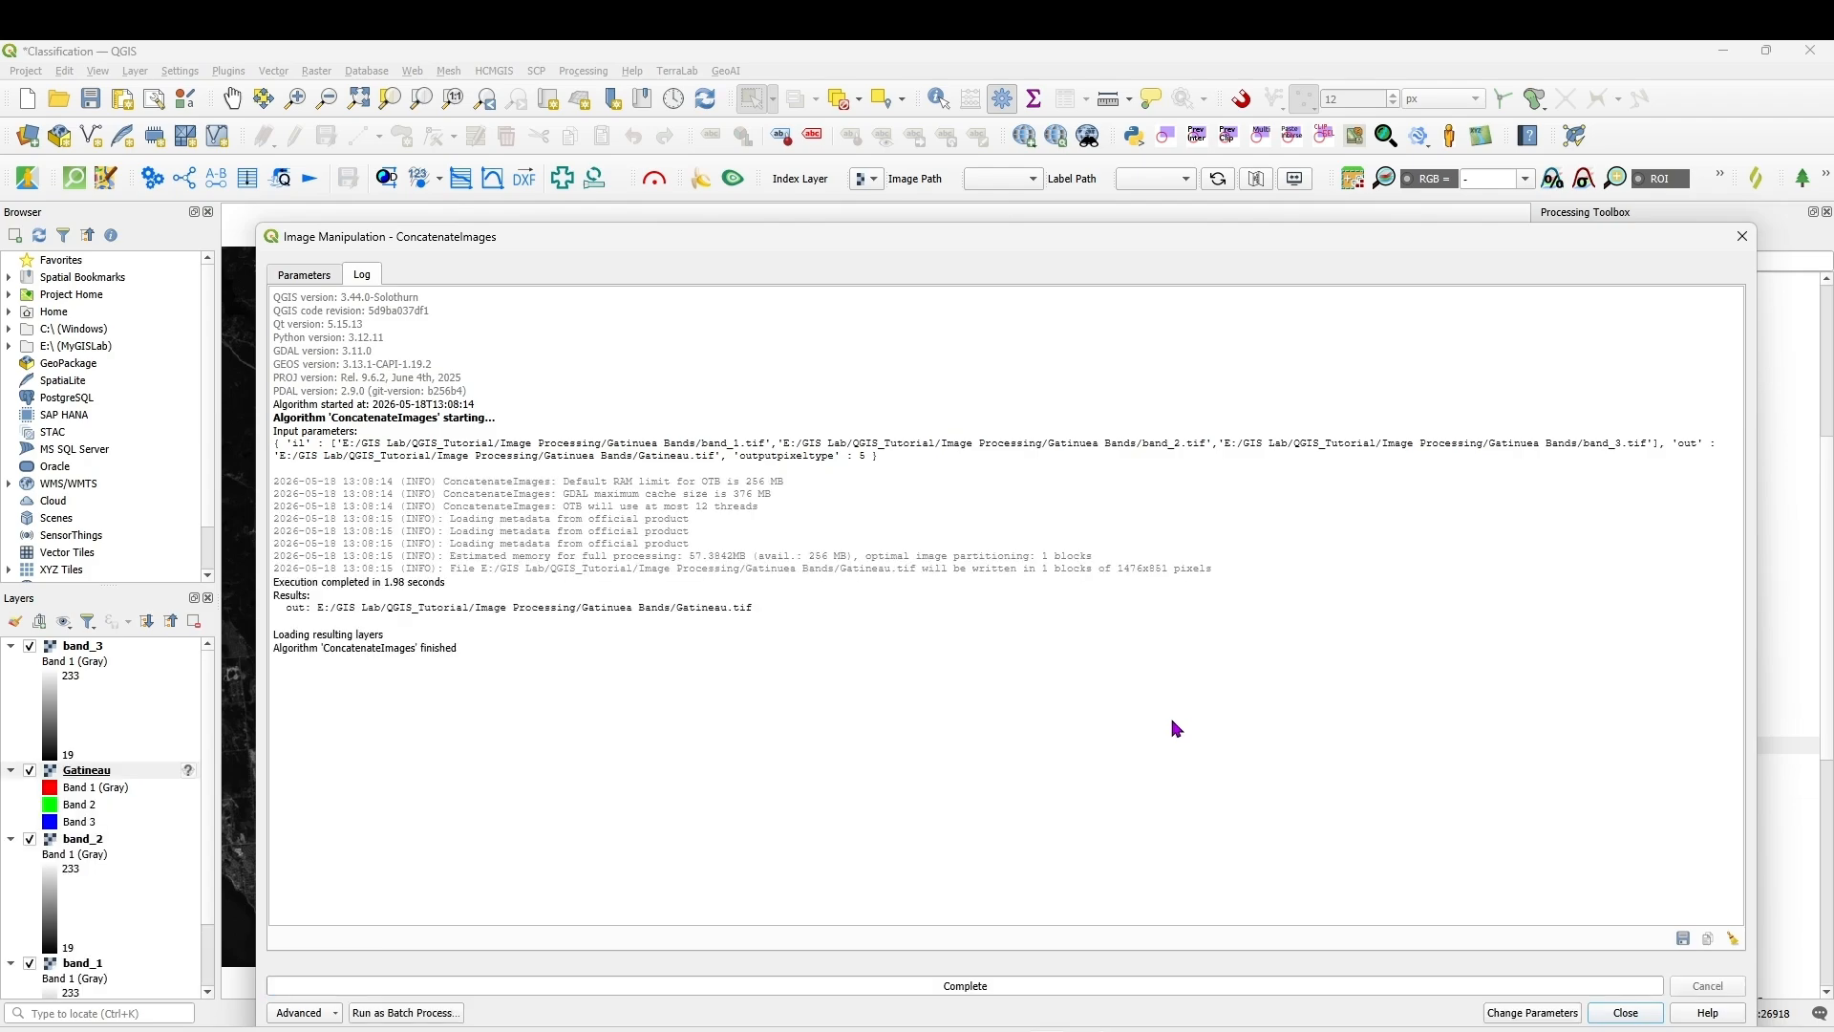
pyautogui.click(1742, 236)
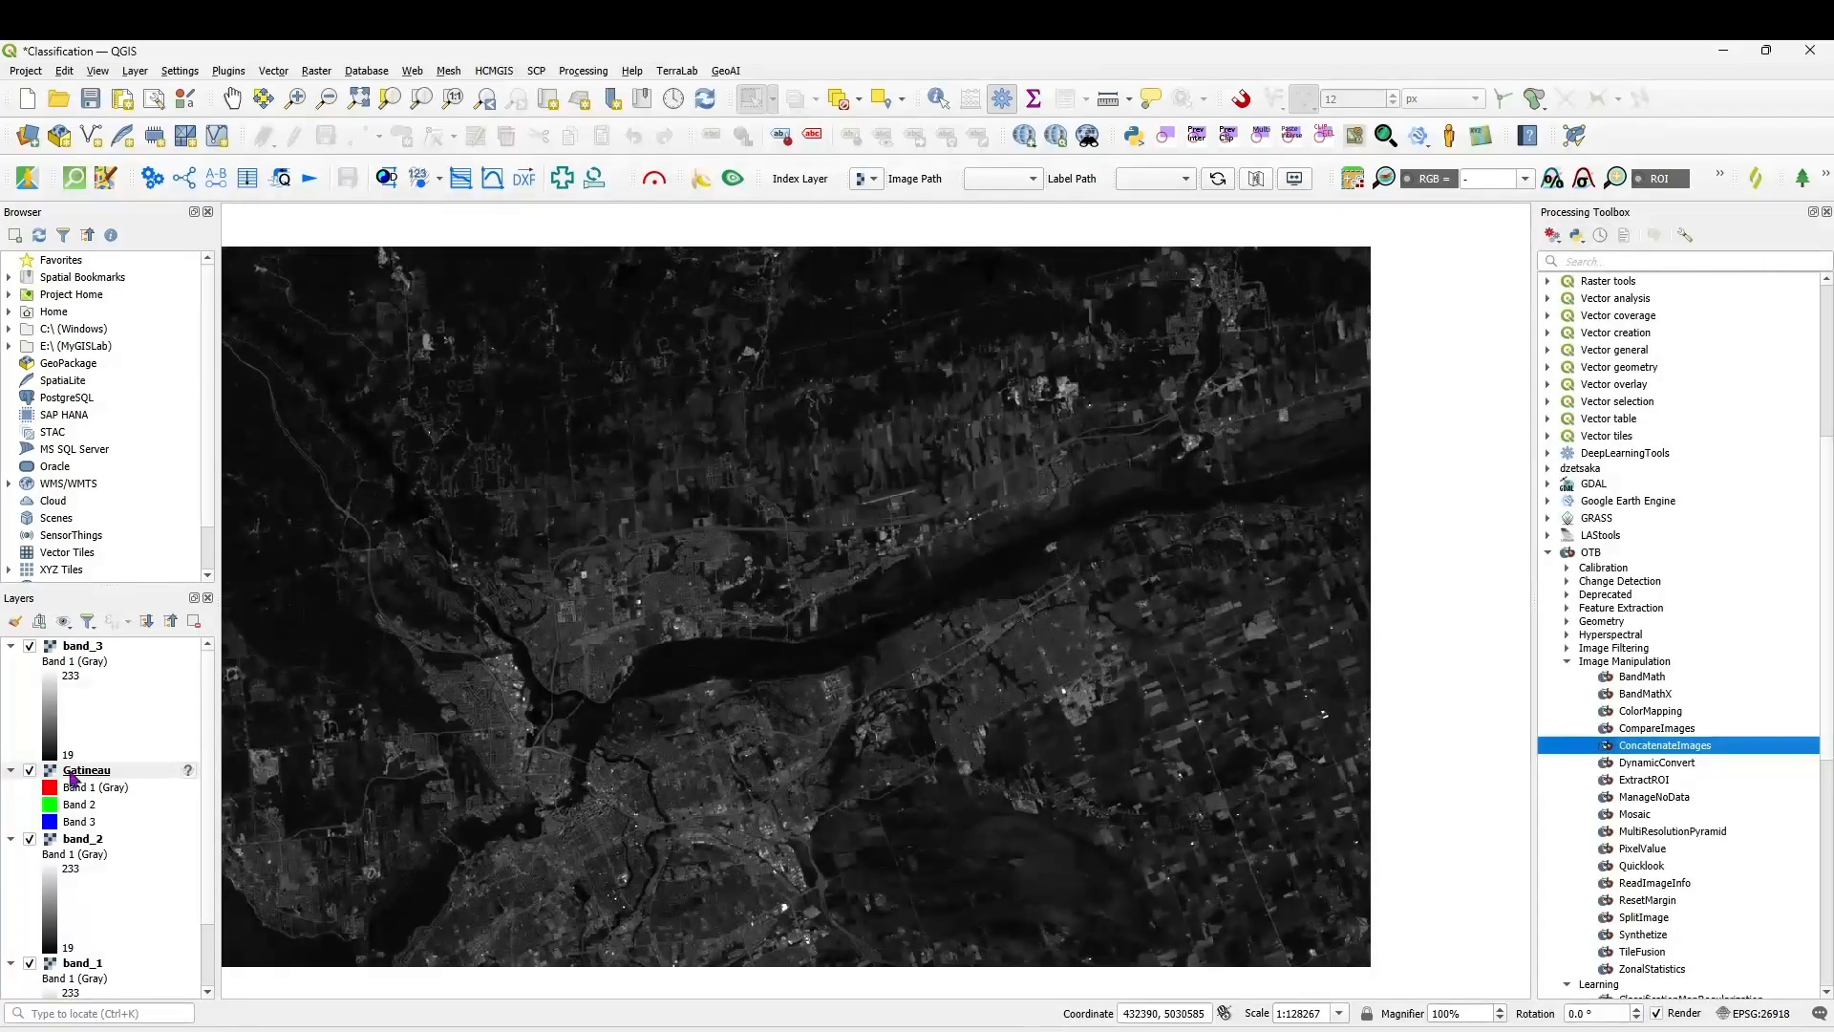
# - Hide the band_3, band_2 and band_1 layers, leaving the Gatineau composite displayed
pyautogui.click(29, 646)
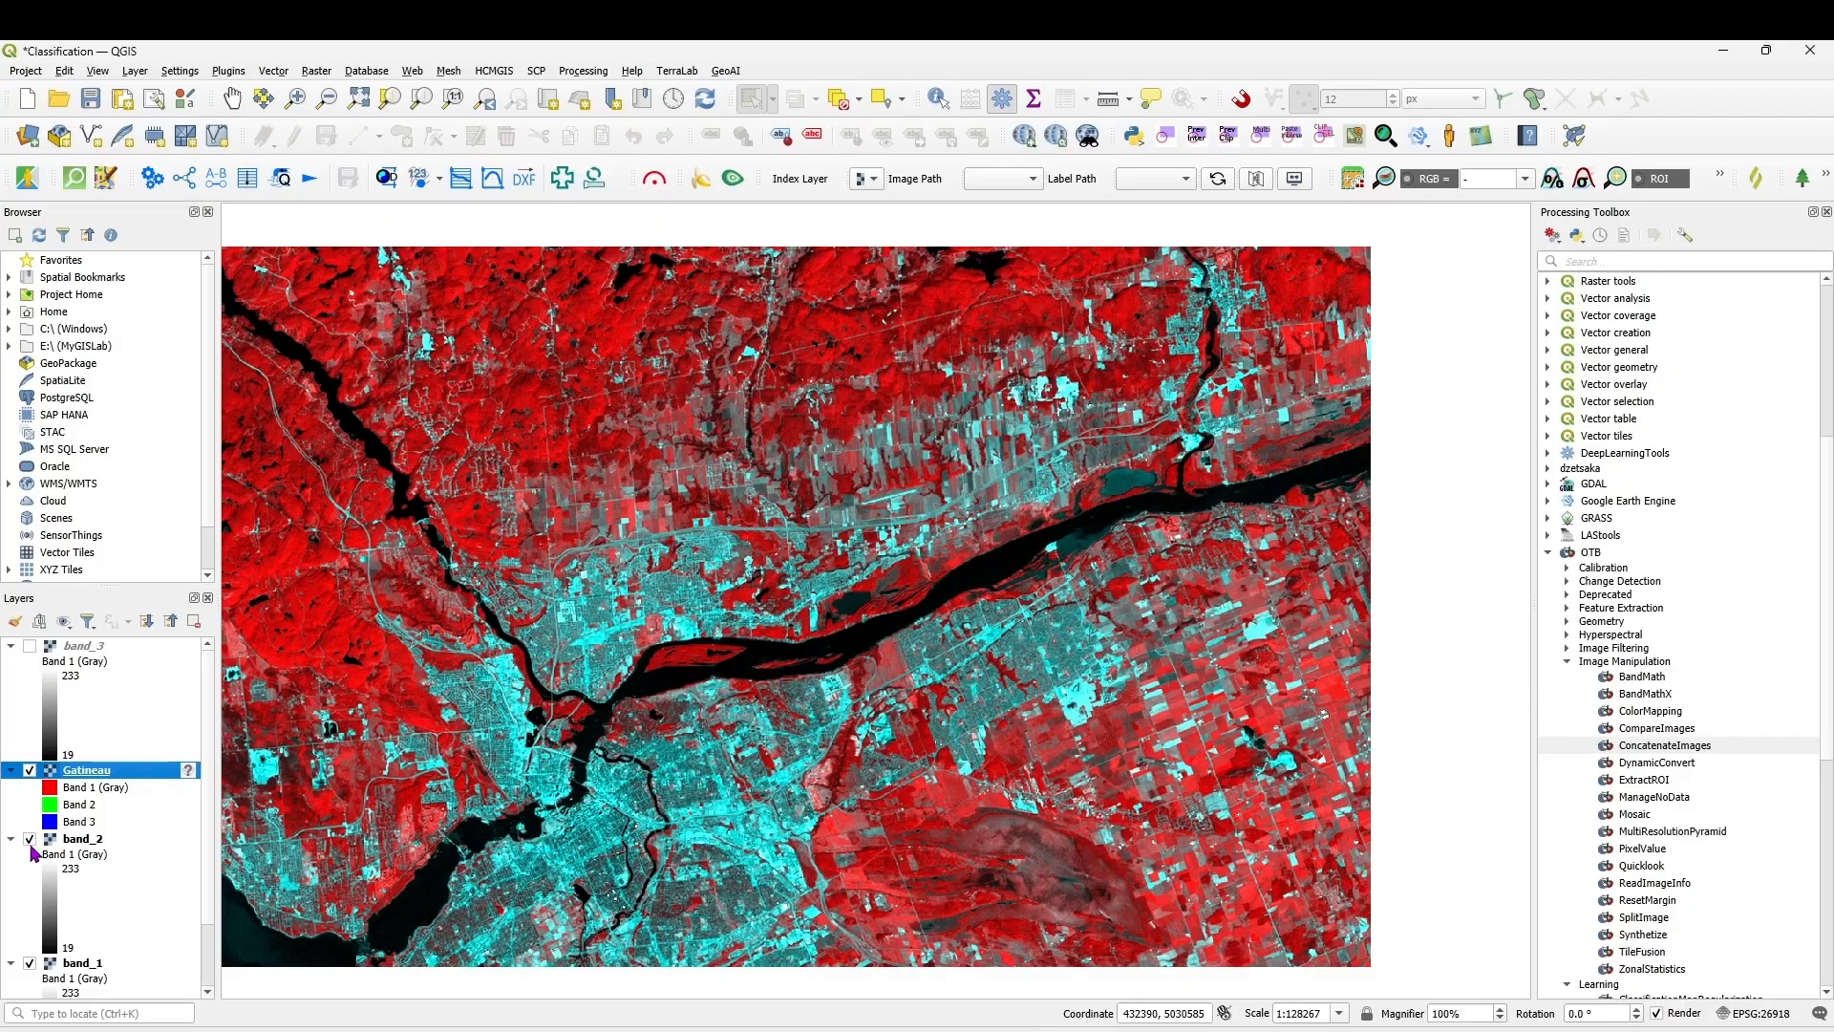
pyautogui.click(30, 839)
pyautogui.click(29, 963)
pyautogui.scroll(-2, 72, 881)
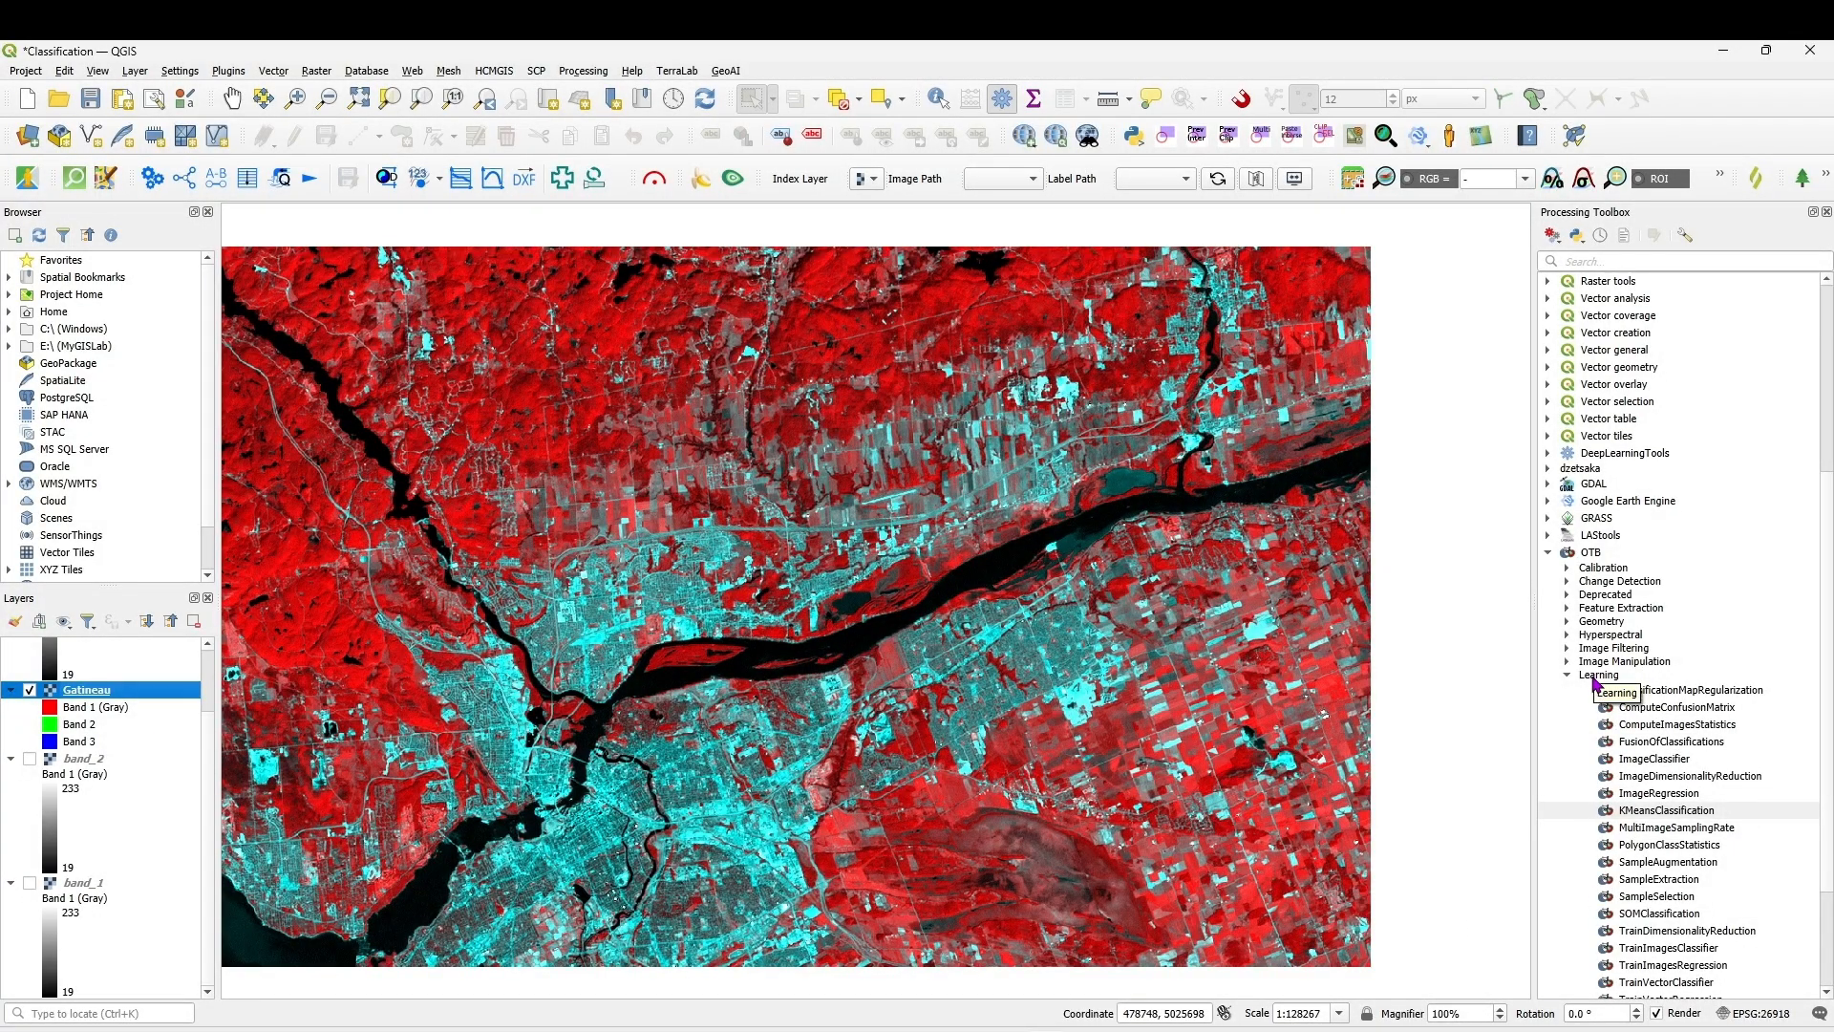
# - Start the OTB KMeansClassification tool on the Gatineau image with the number of classes set to 3
pyautogui.click(1644, 816)
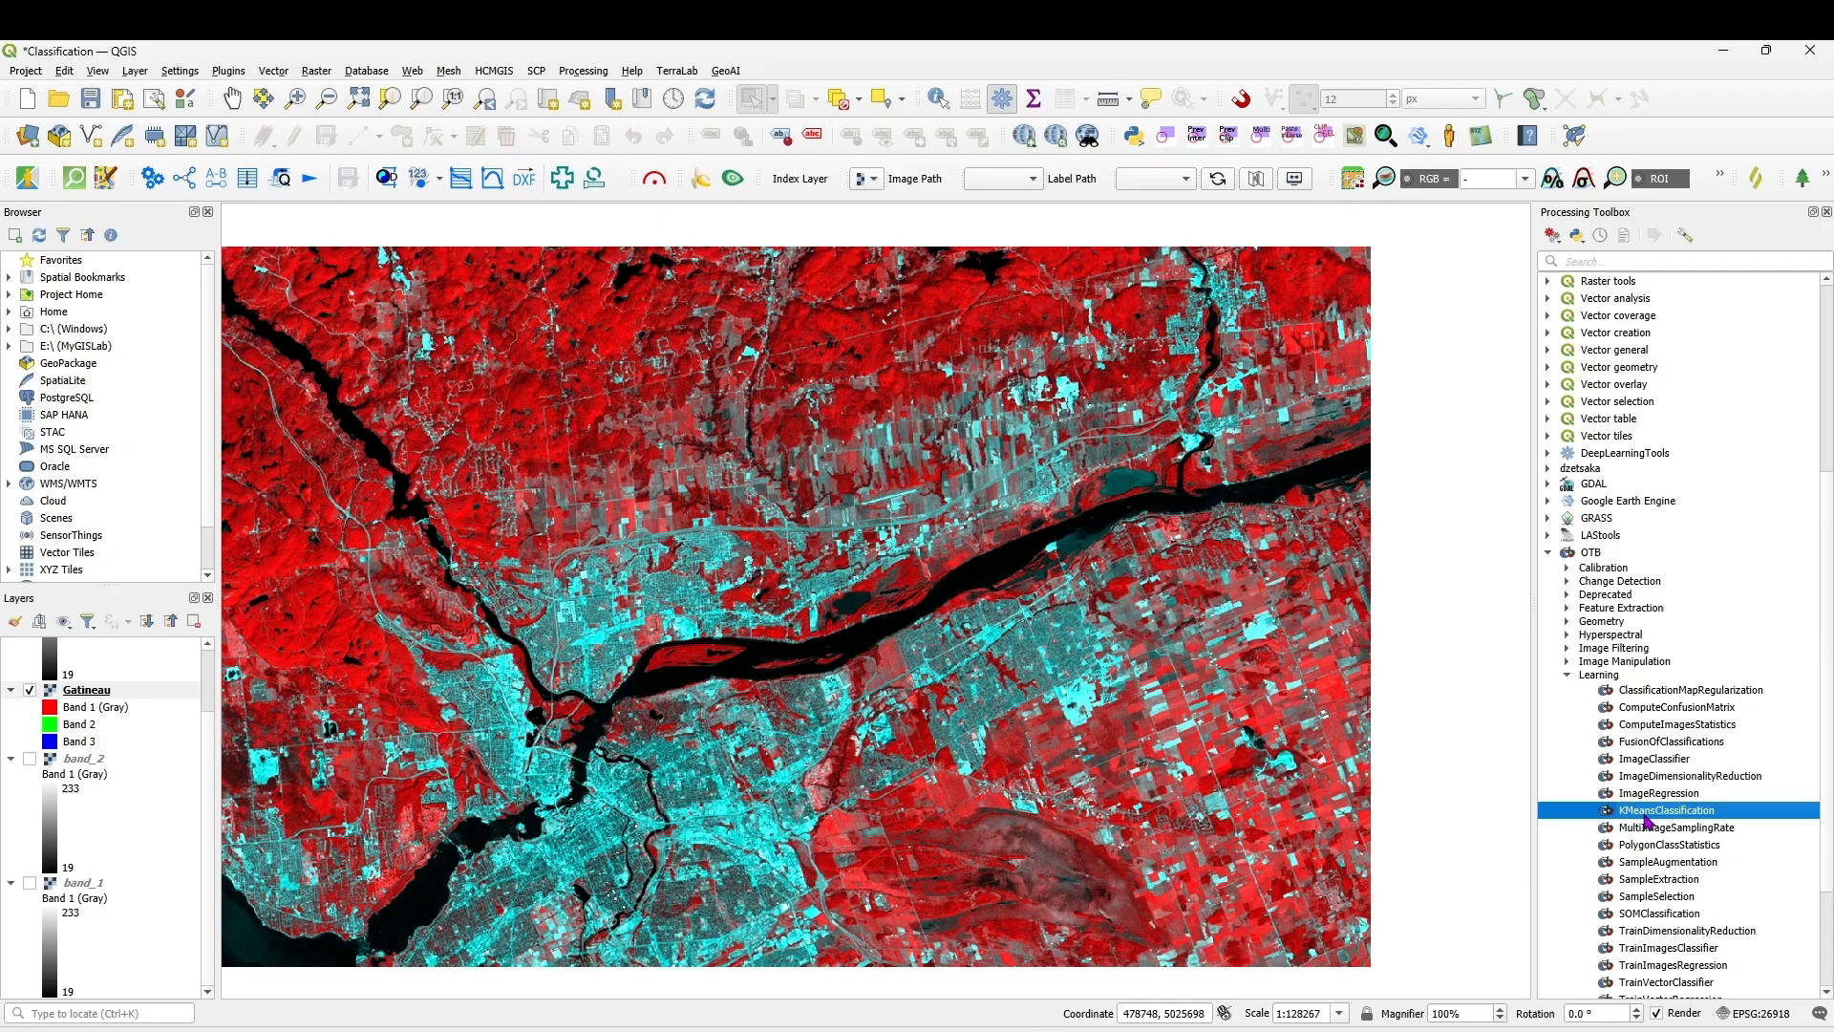
pyautogui.doubleClick(1647, 814)
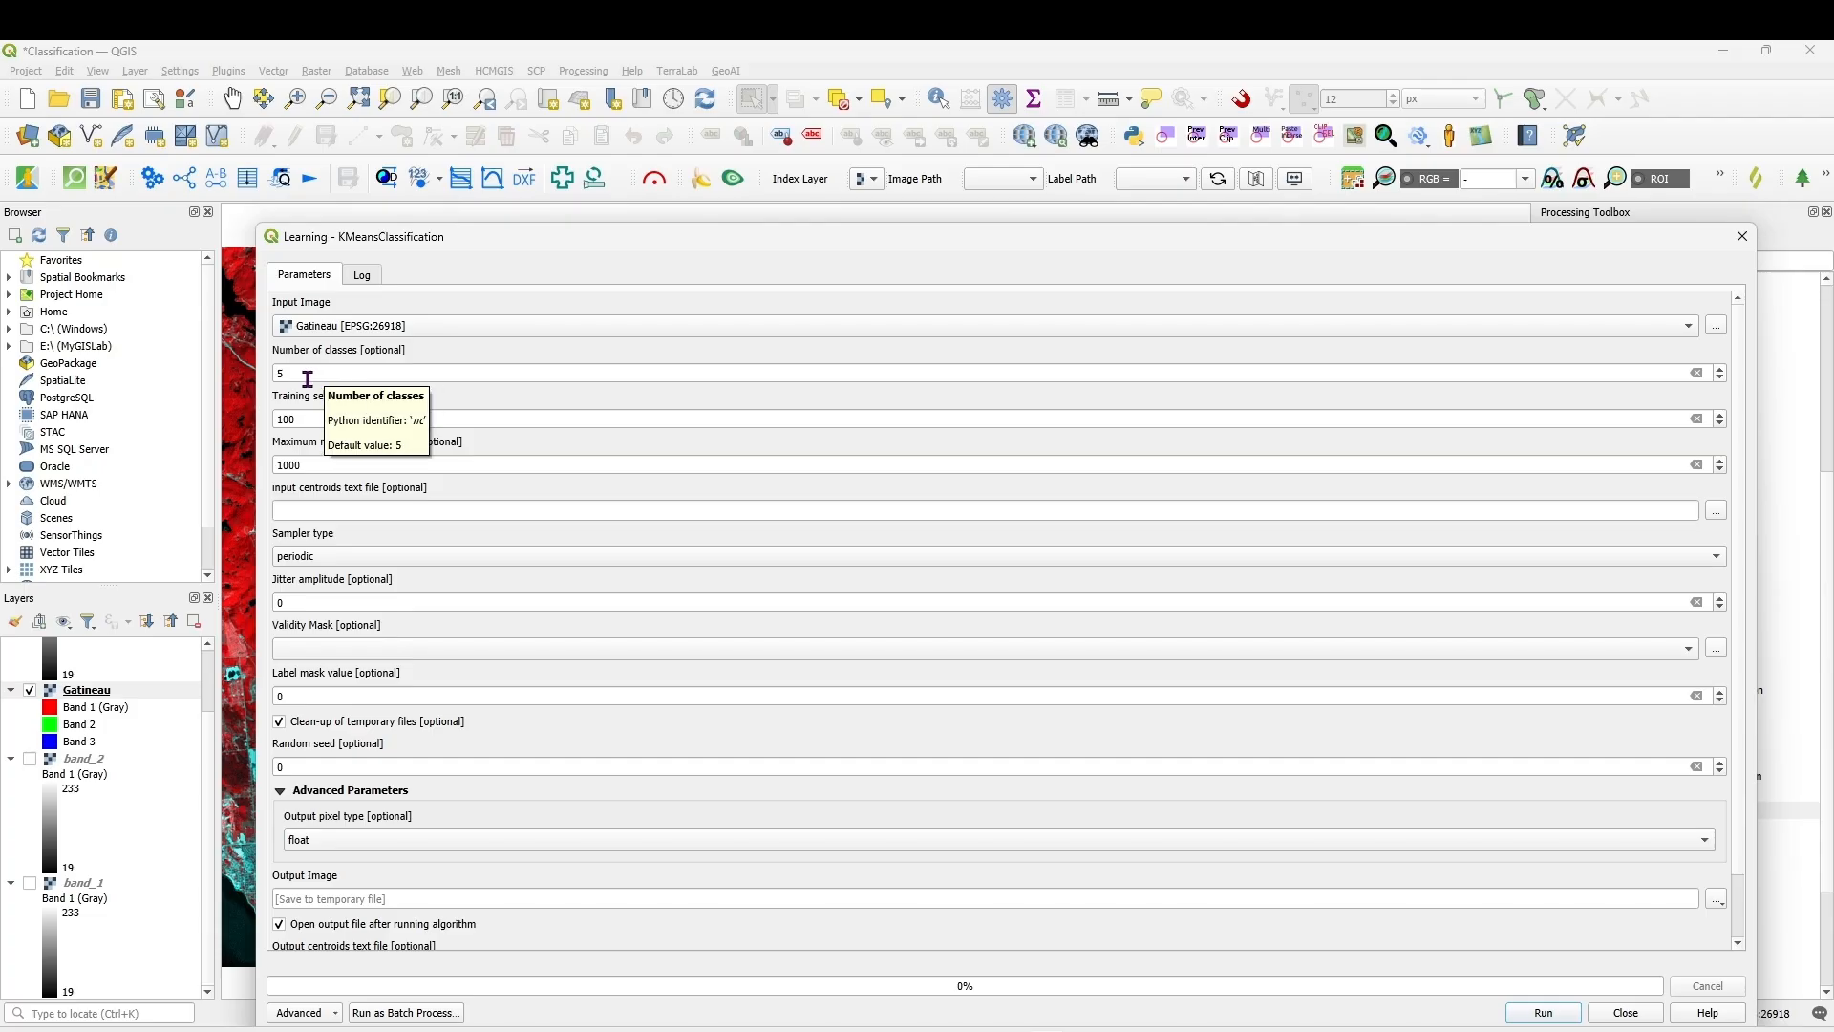
pyautogui.moveTo(300, 379); pyautogui.dragTo(256, 378)
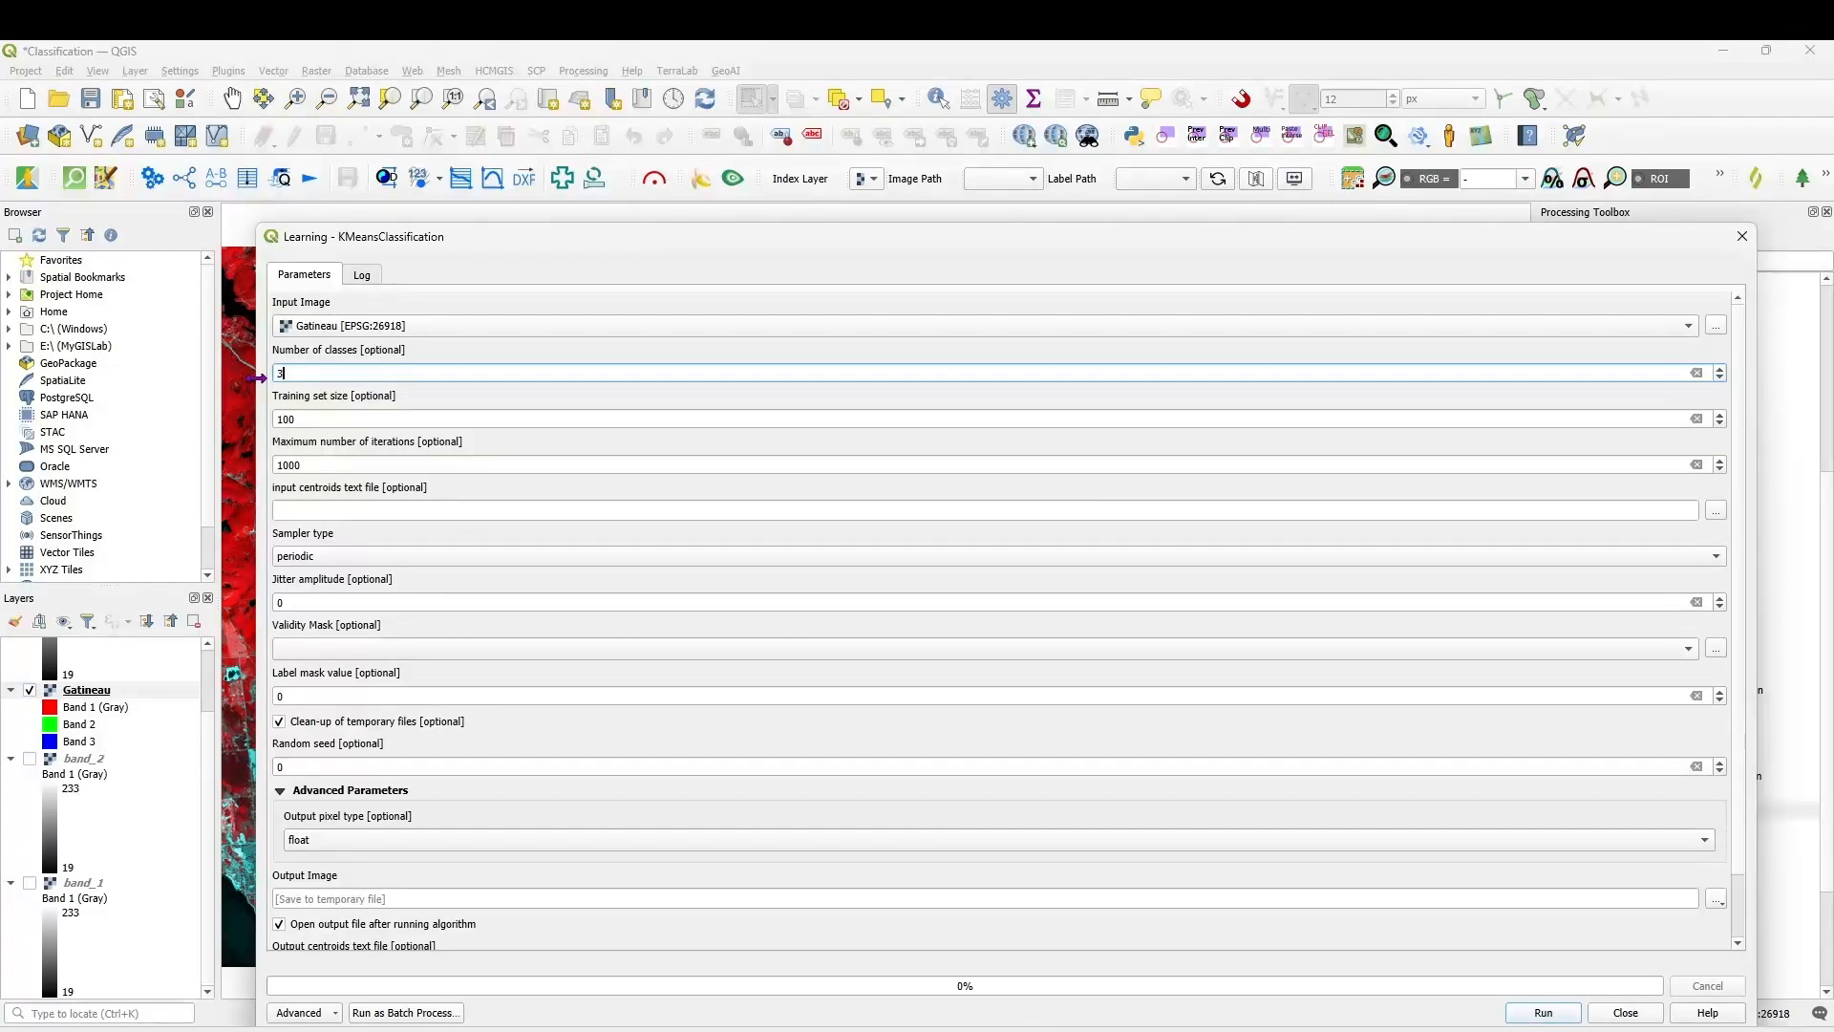
pyautogui.write('3')
# - Save the output image as Unsupervised Classification_V1 in the Gatinuea Bands folder and run the K-means classification
pyautogui.scroll(-1, 1744, 550)
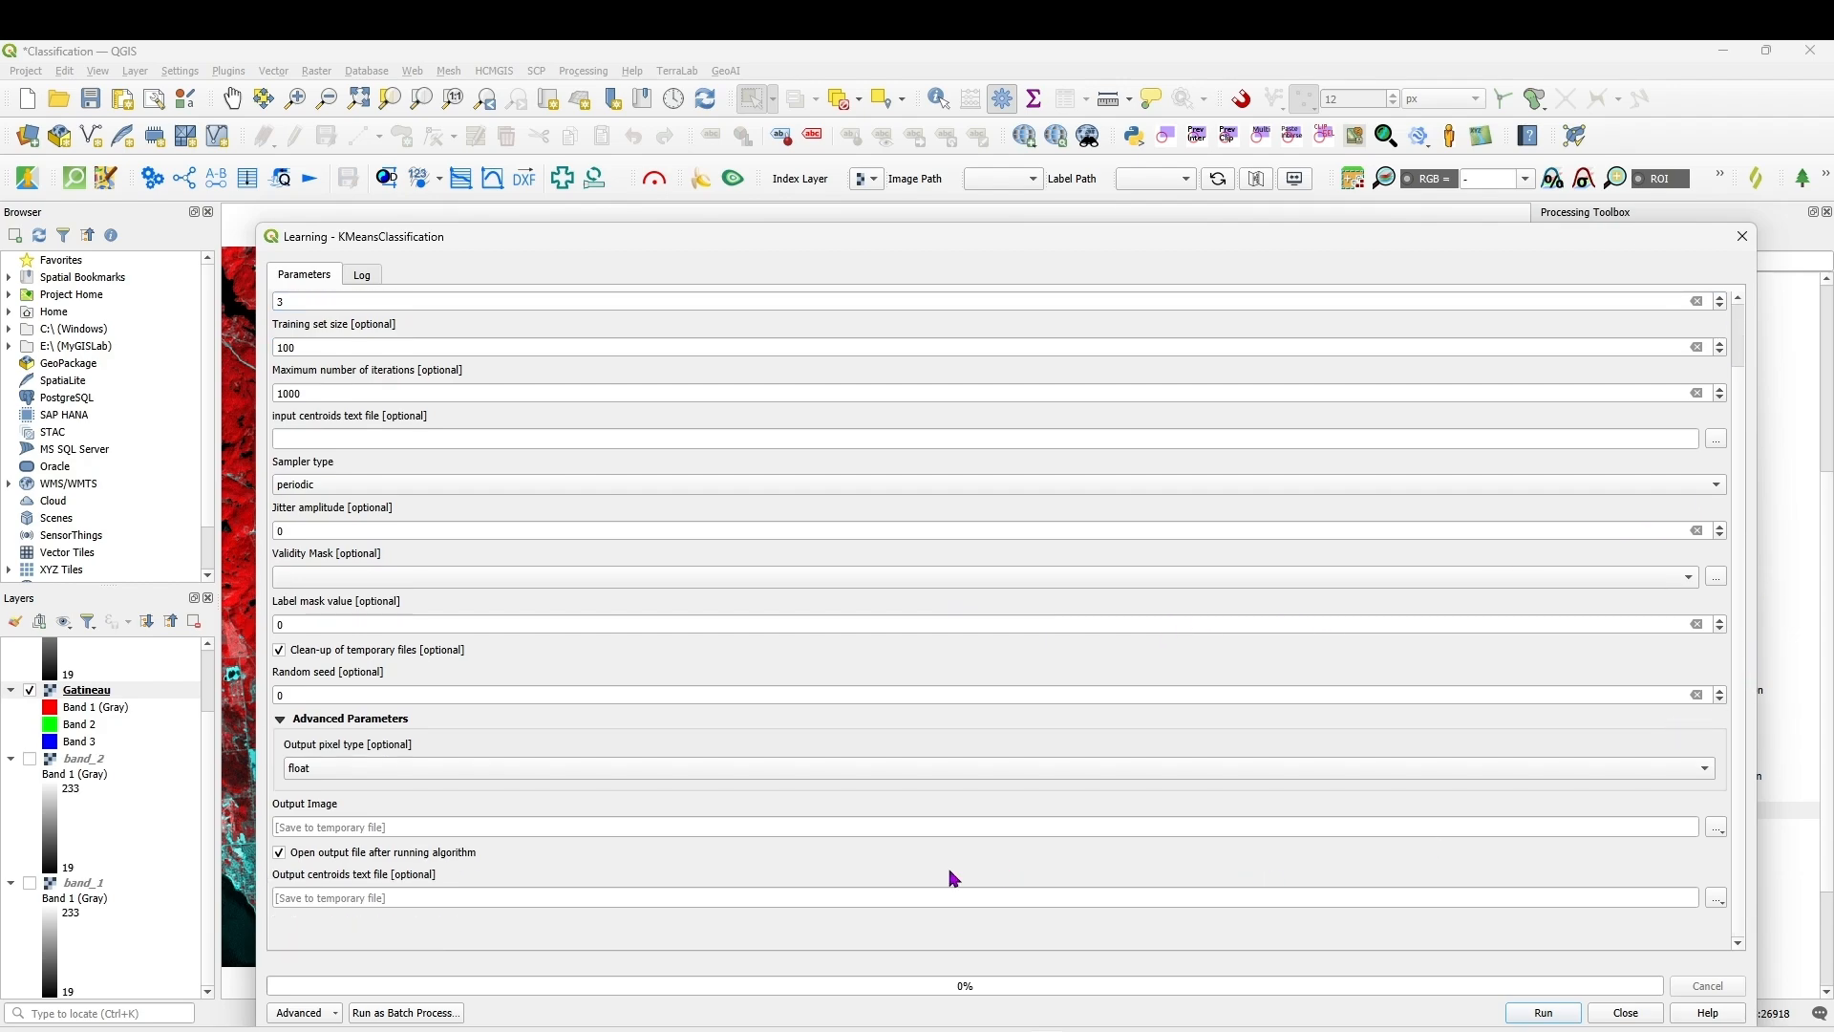
pyautogui.click(507, 826)
pyautogui.click(1716, 828)
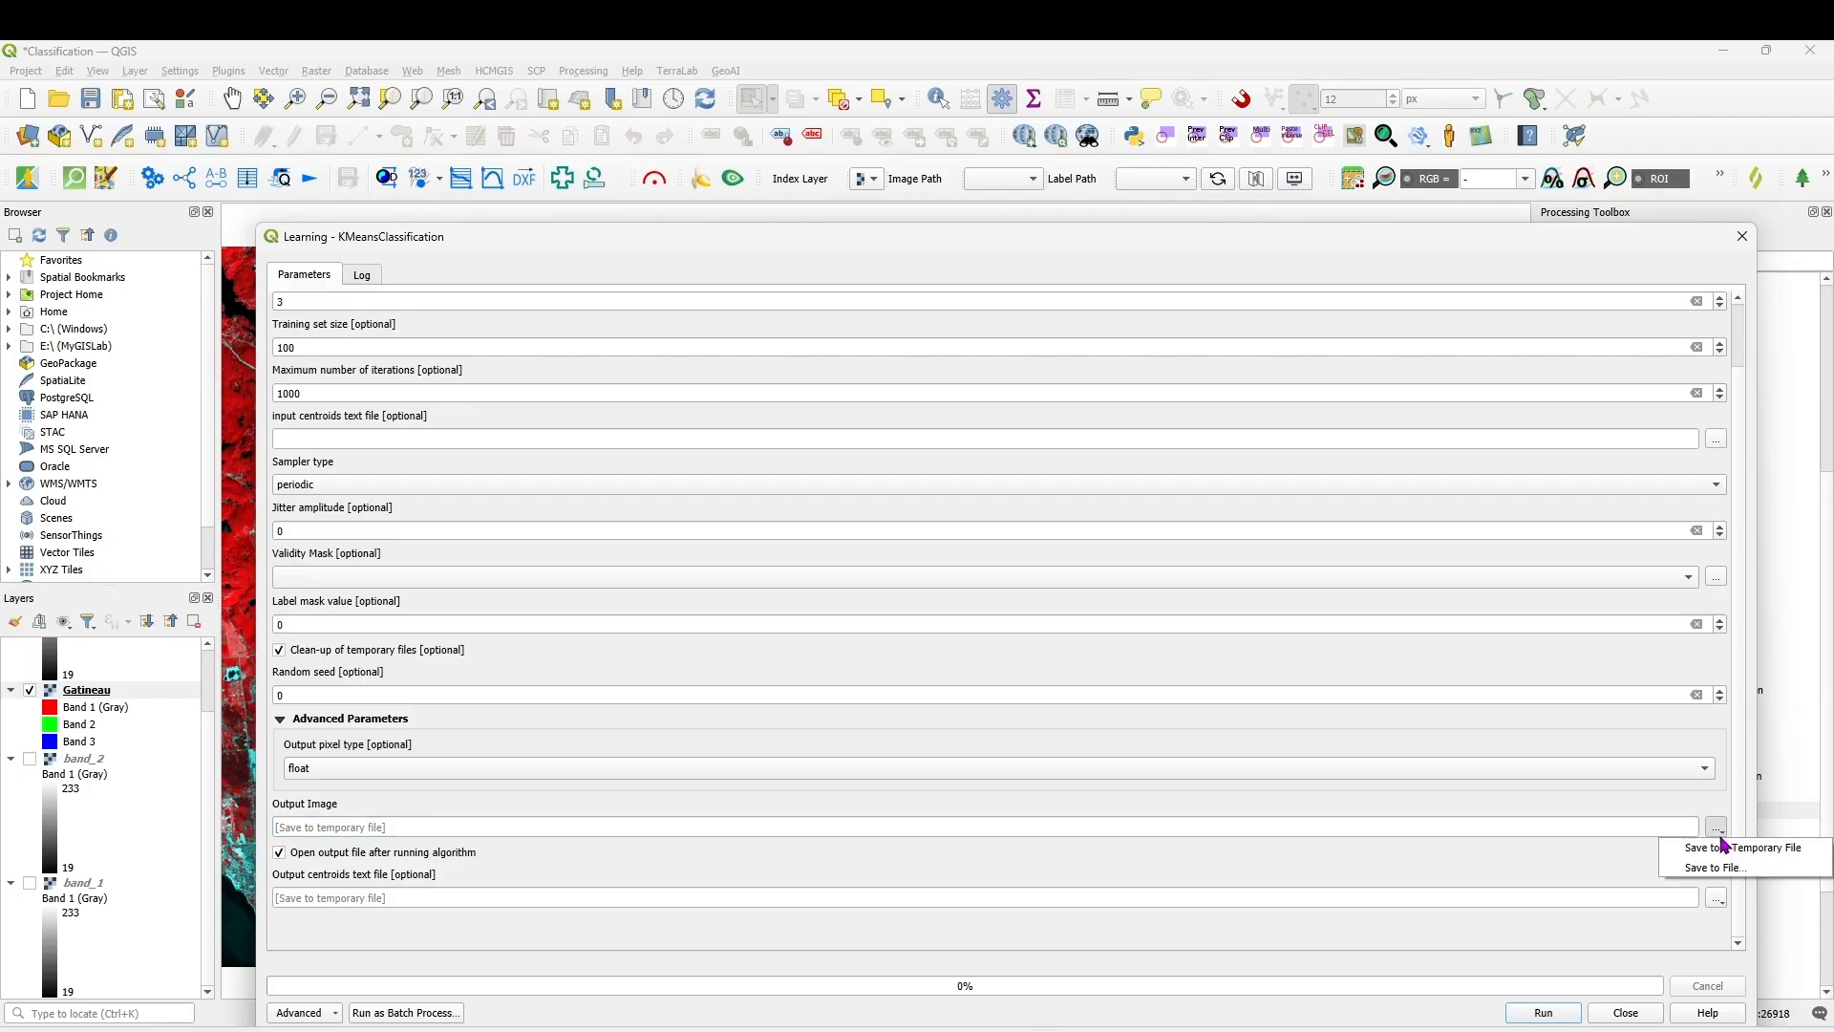
pyautogui.click(1717, 868)
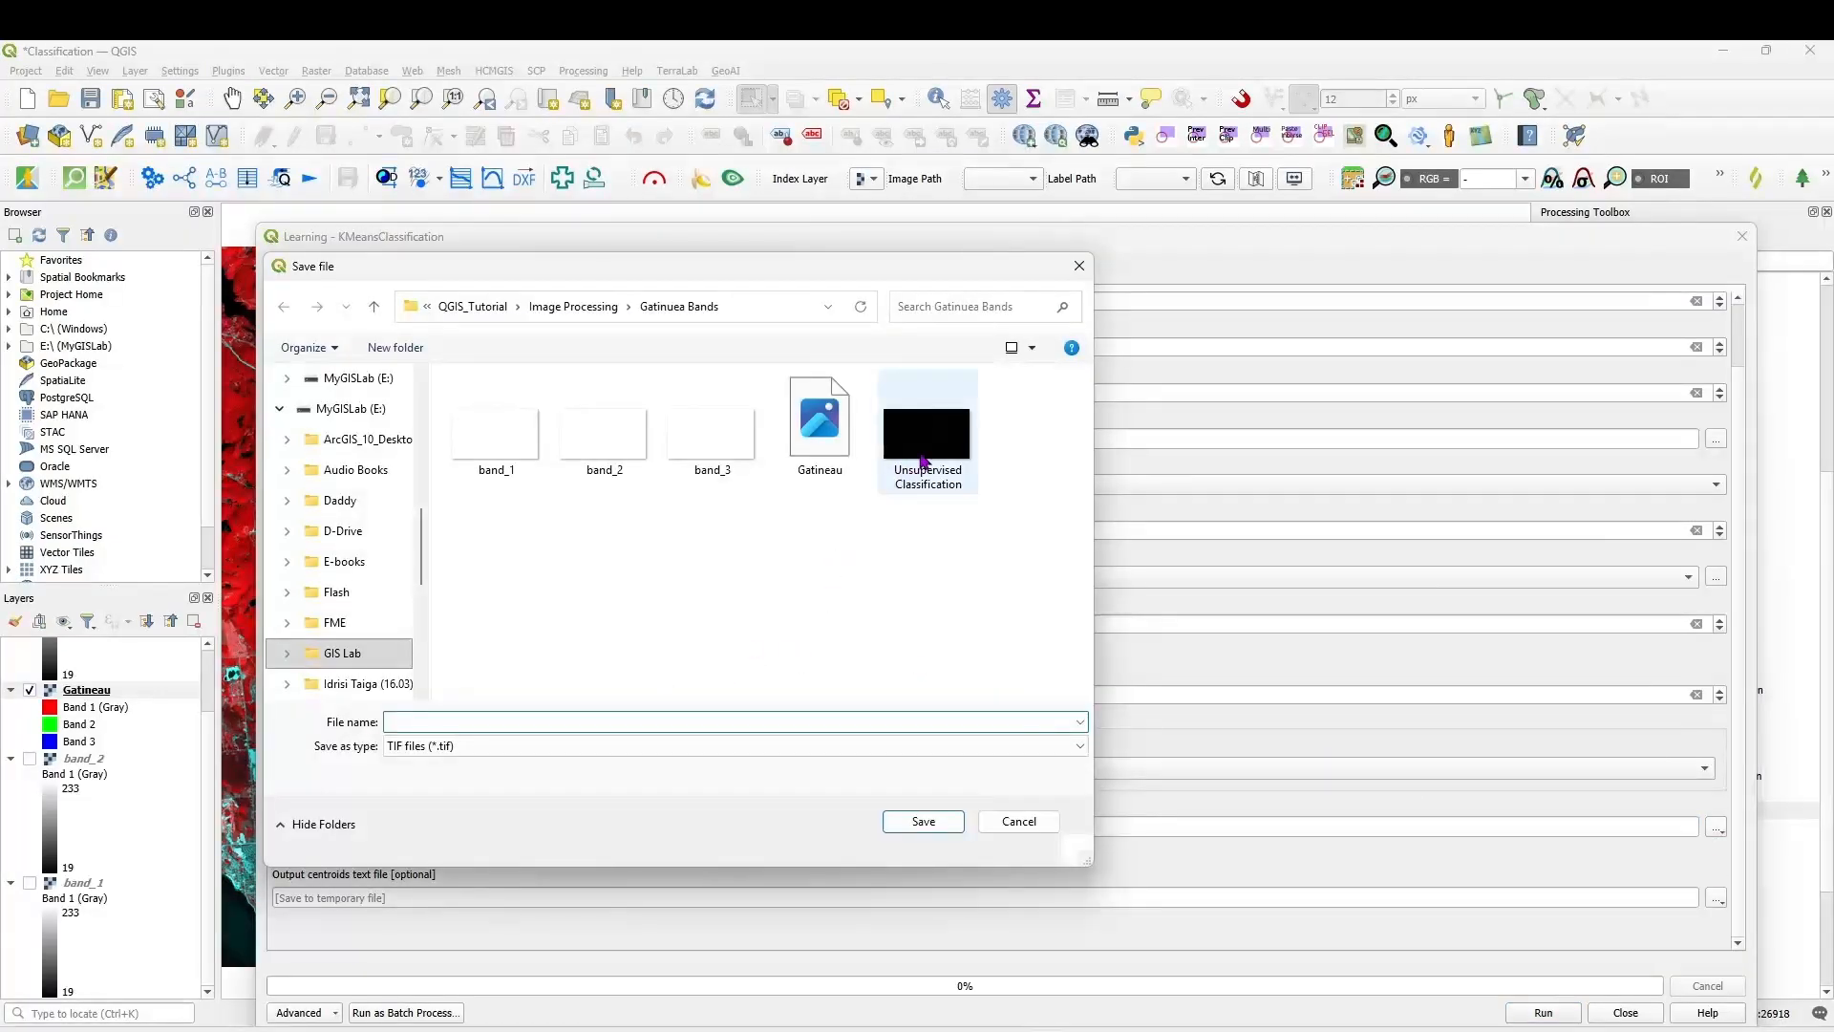
pyautogui.click(922, 468)
pyautogui.click(548, 718)
pyautogui.click(552, 718)
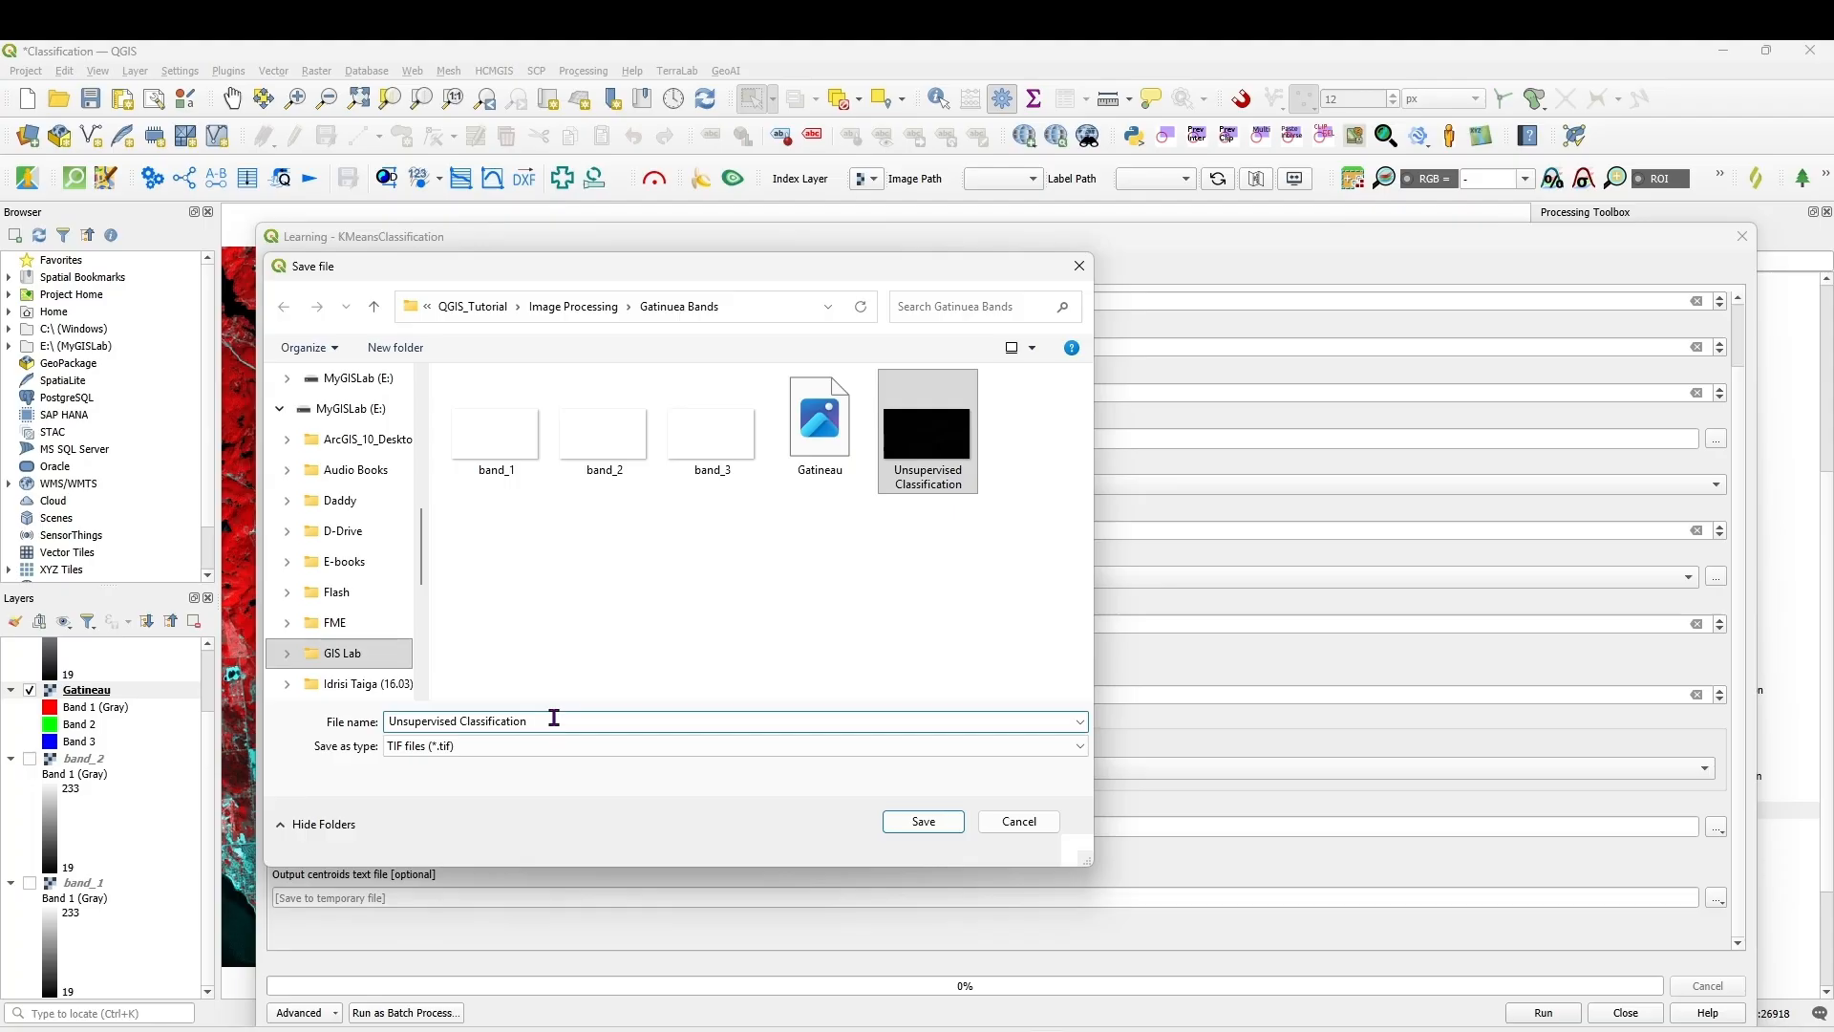
pyautogui.write('_V1')
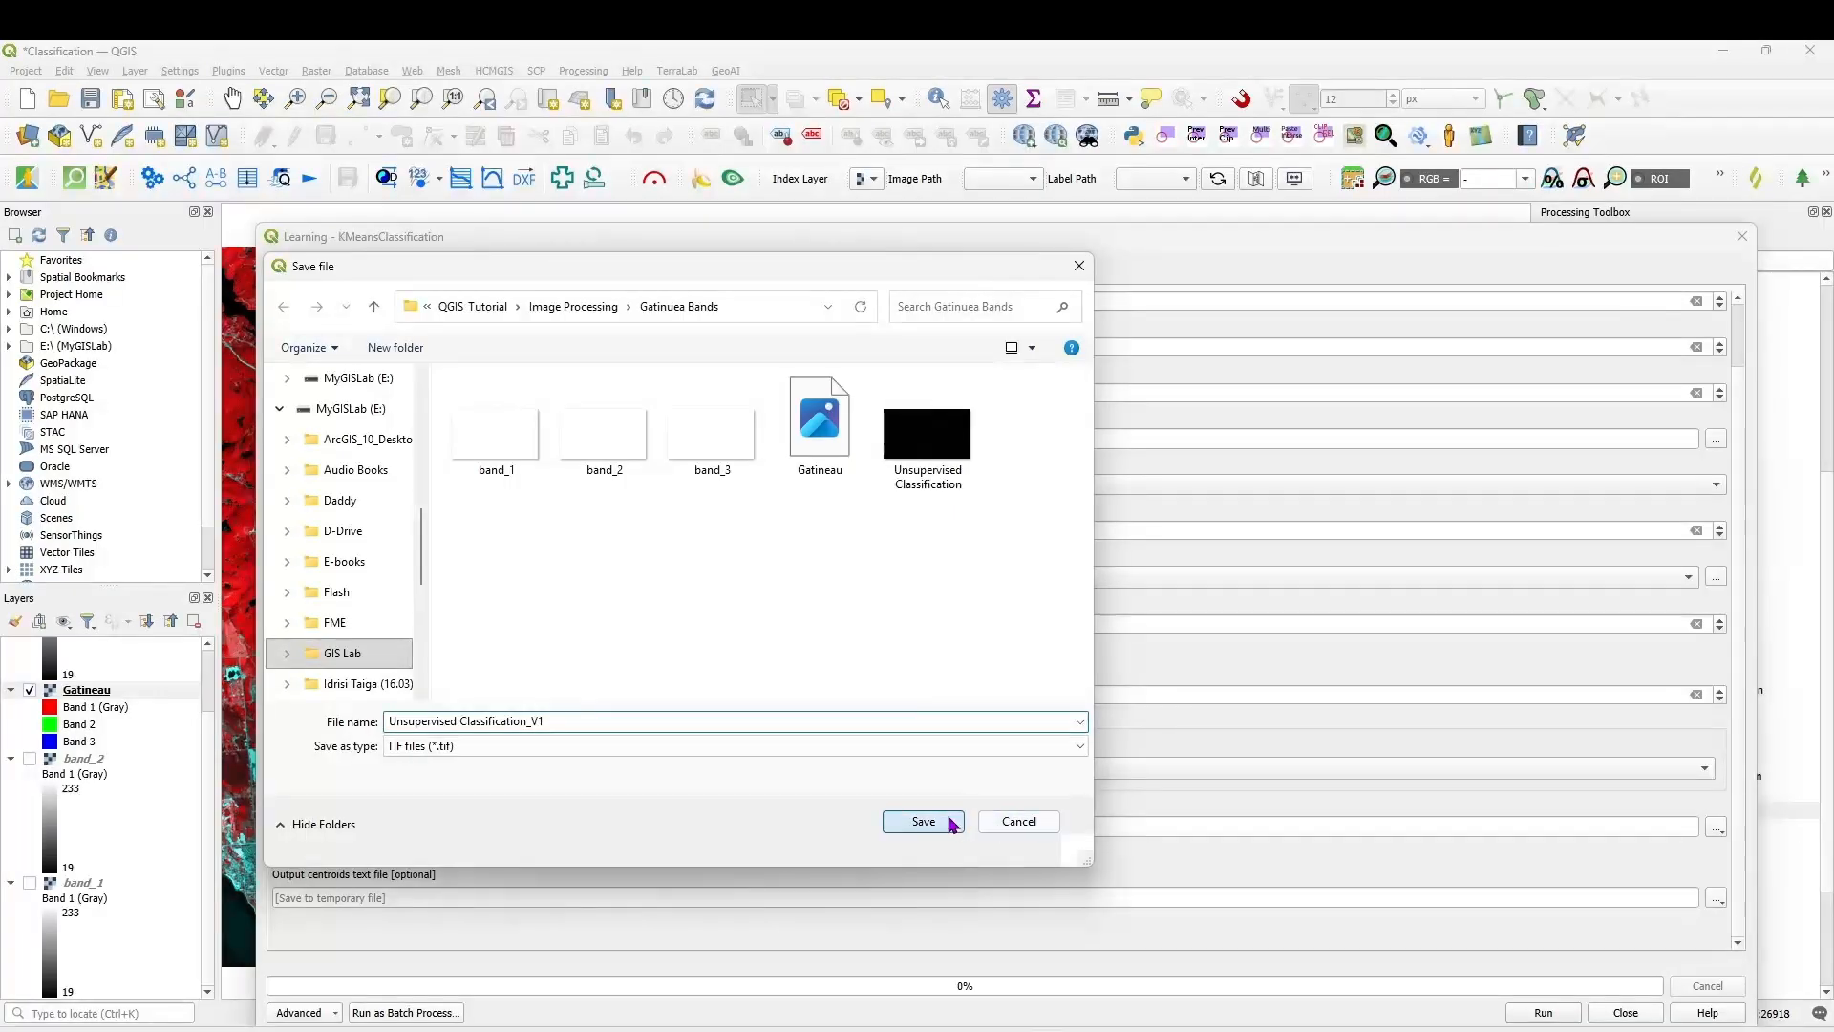
pyautogui.click(949, 823)
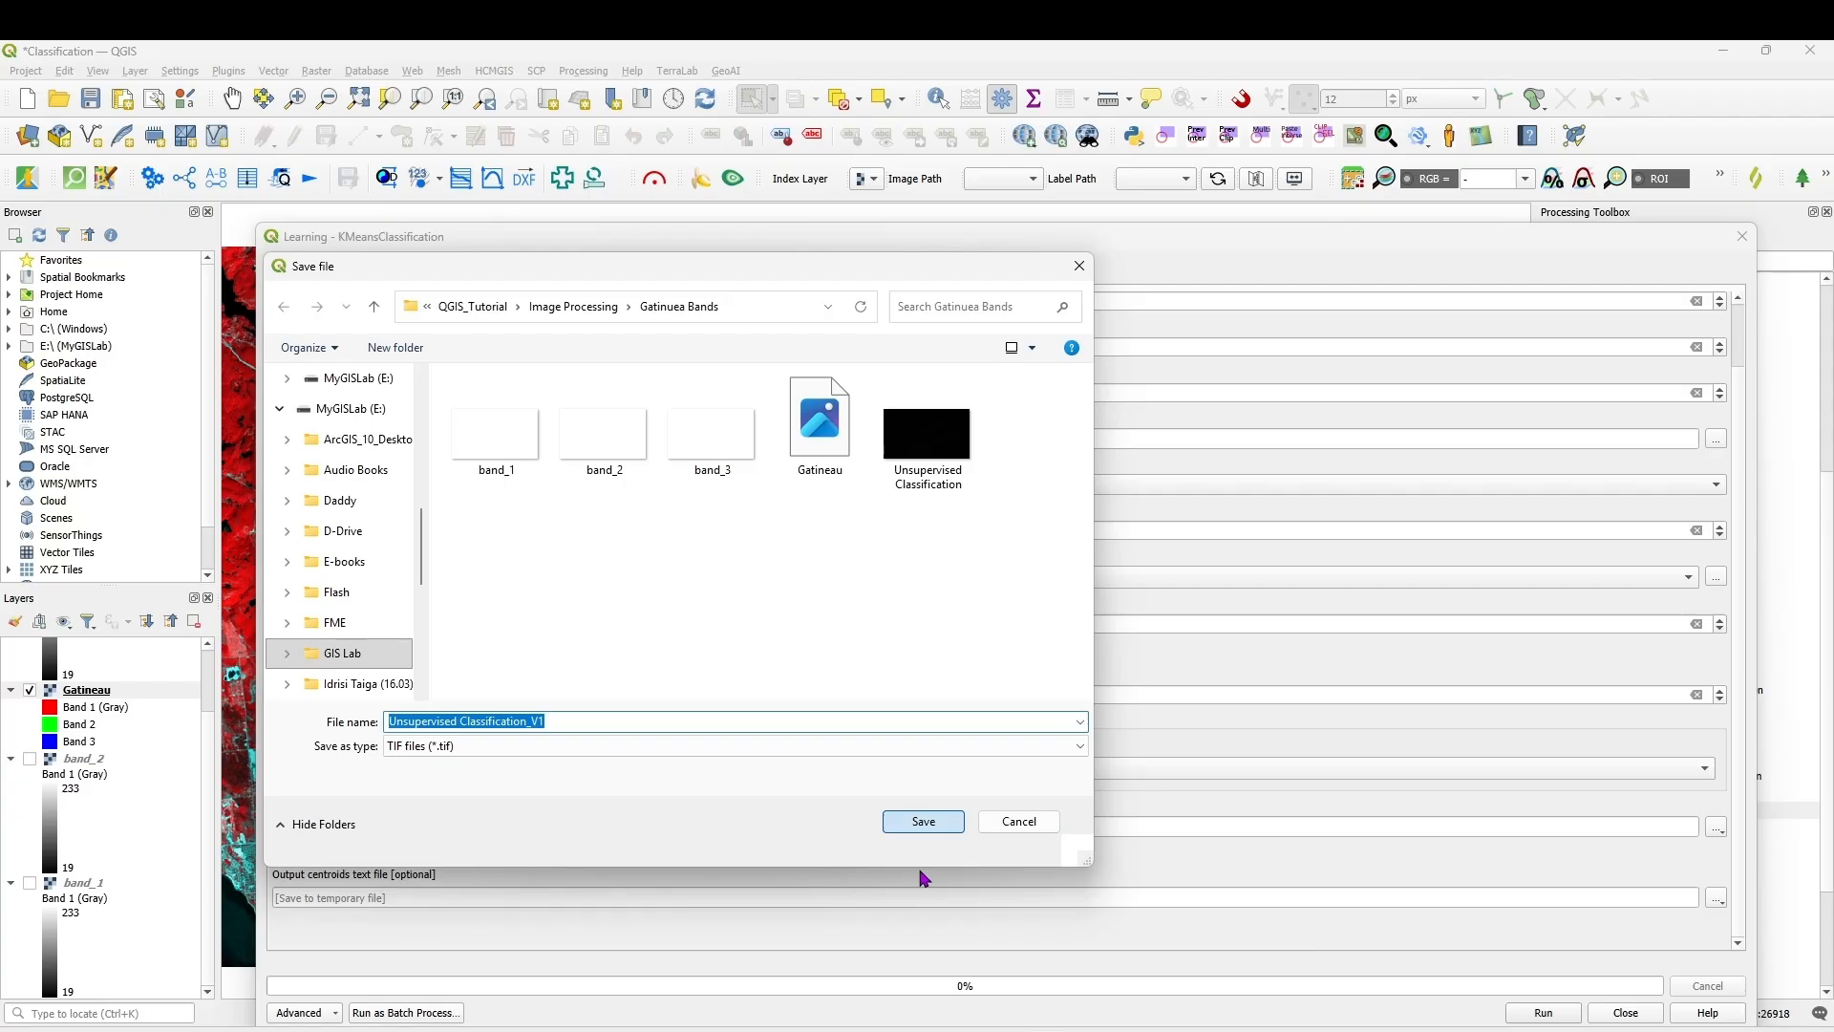
pyautogui.click(924, 824)
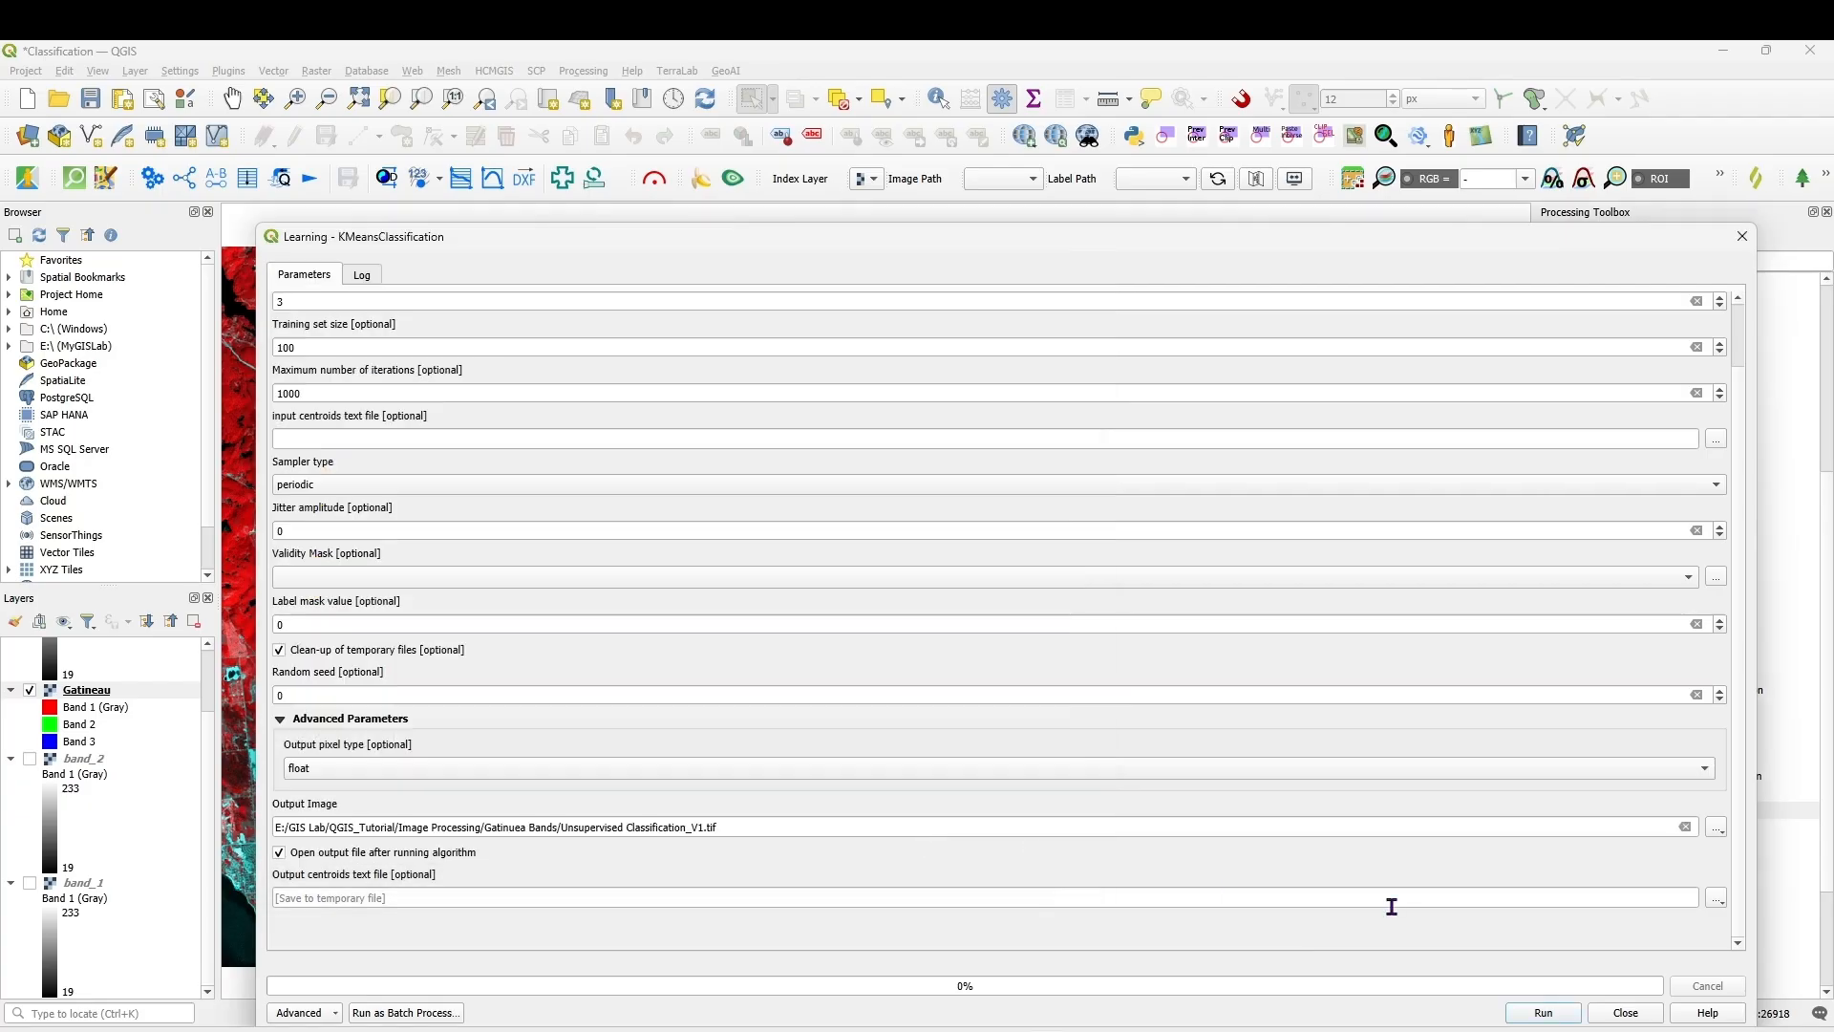
pyautogui.click(1542, 1013)
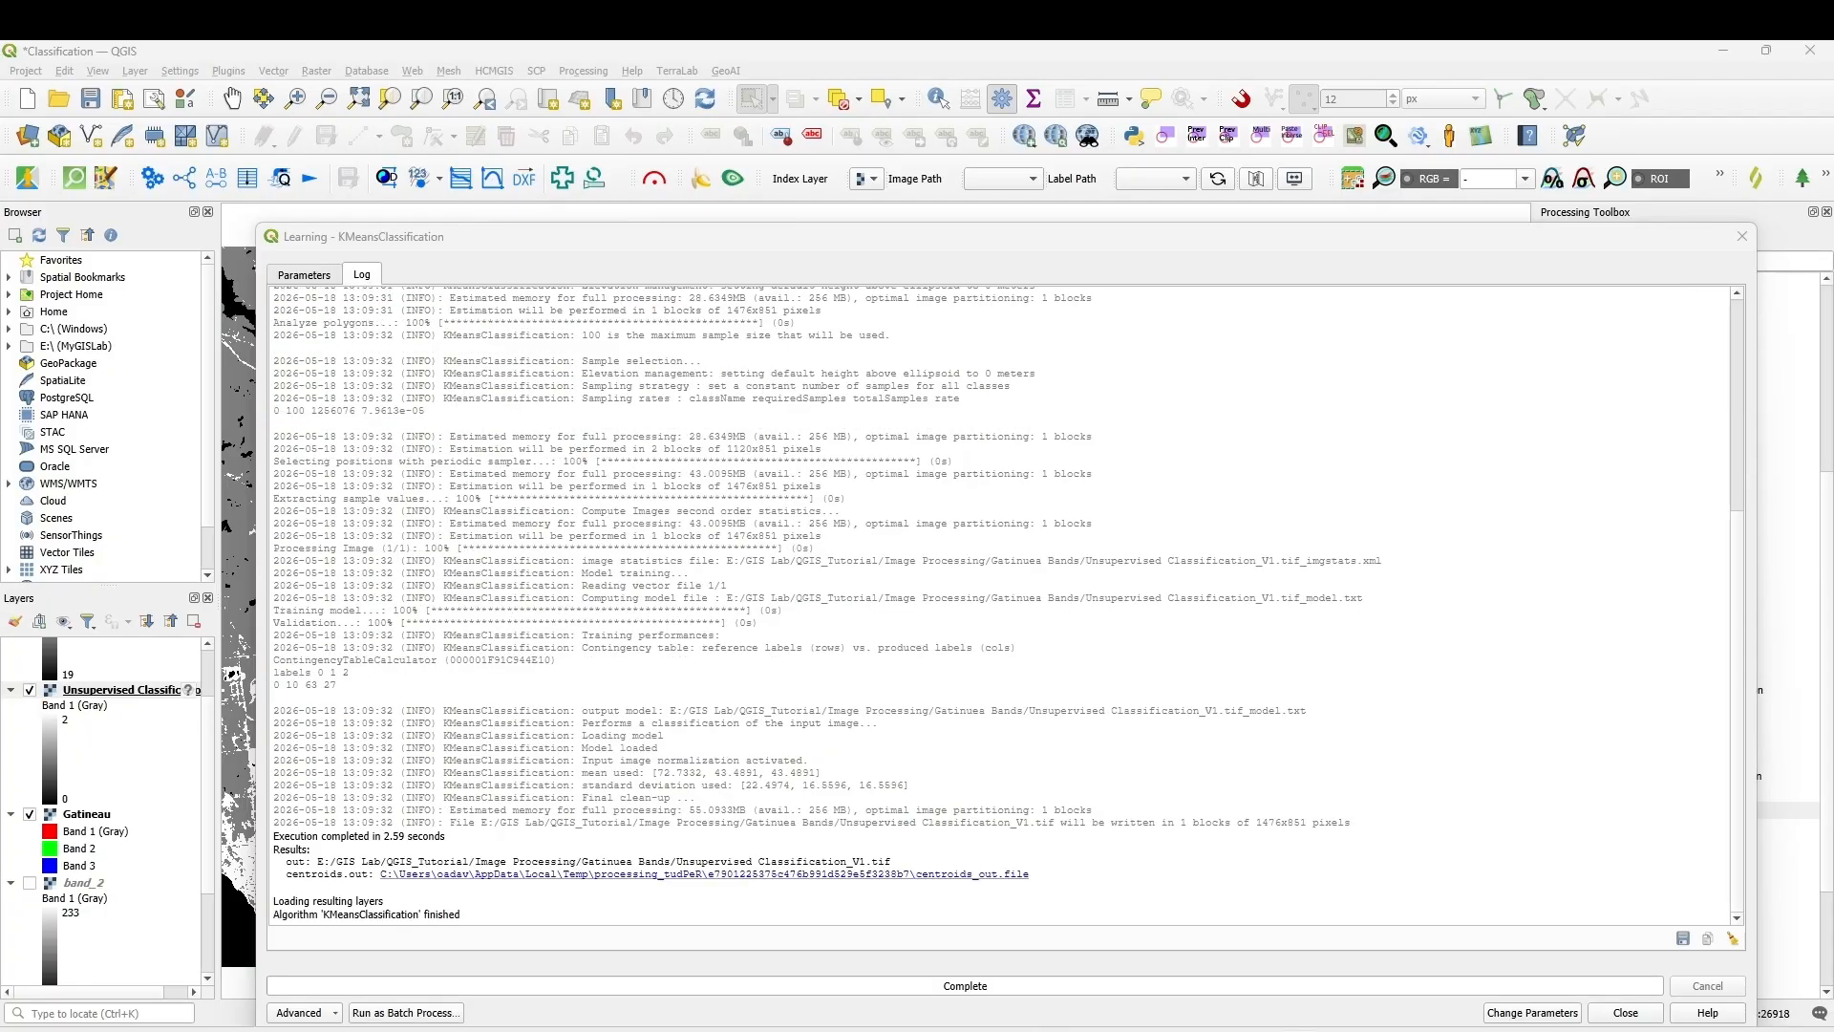
pyautogui.click(1743, 239)
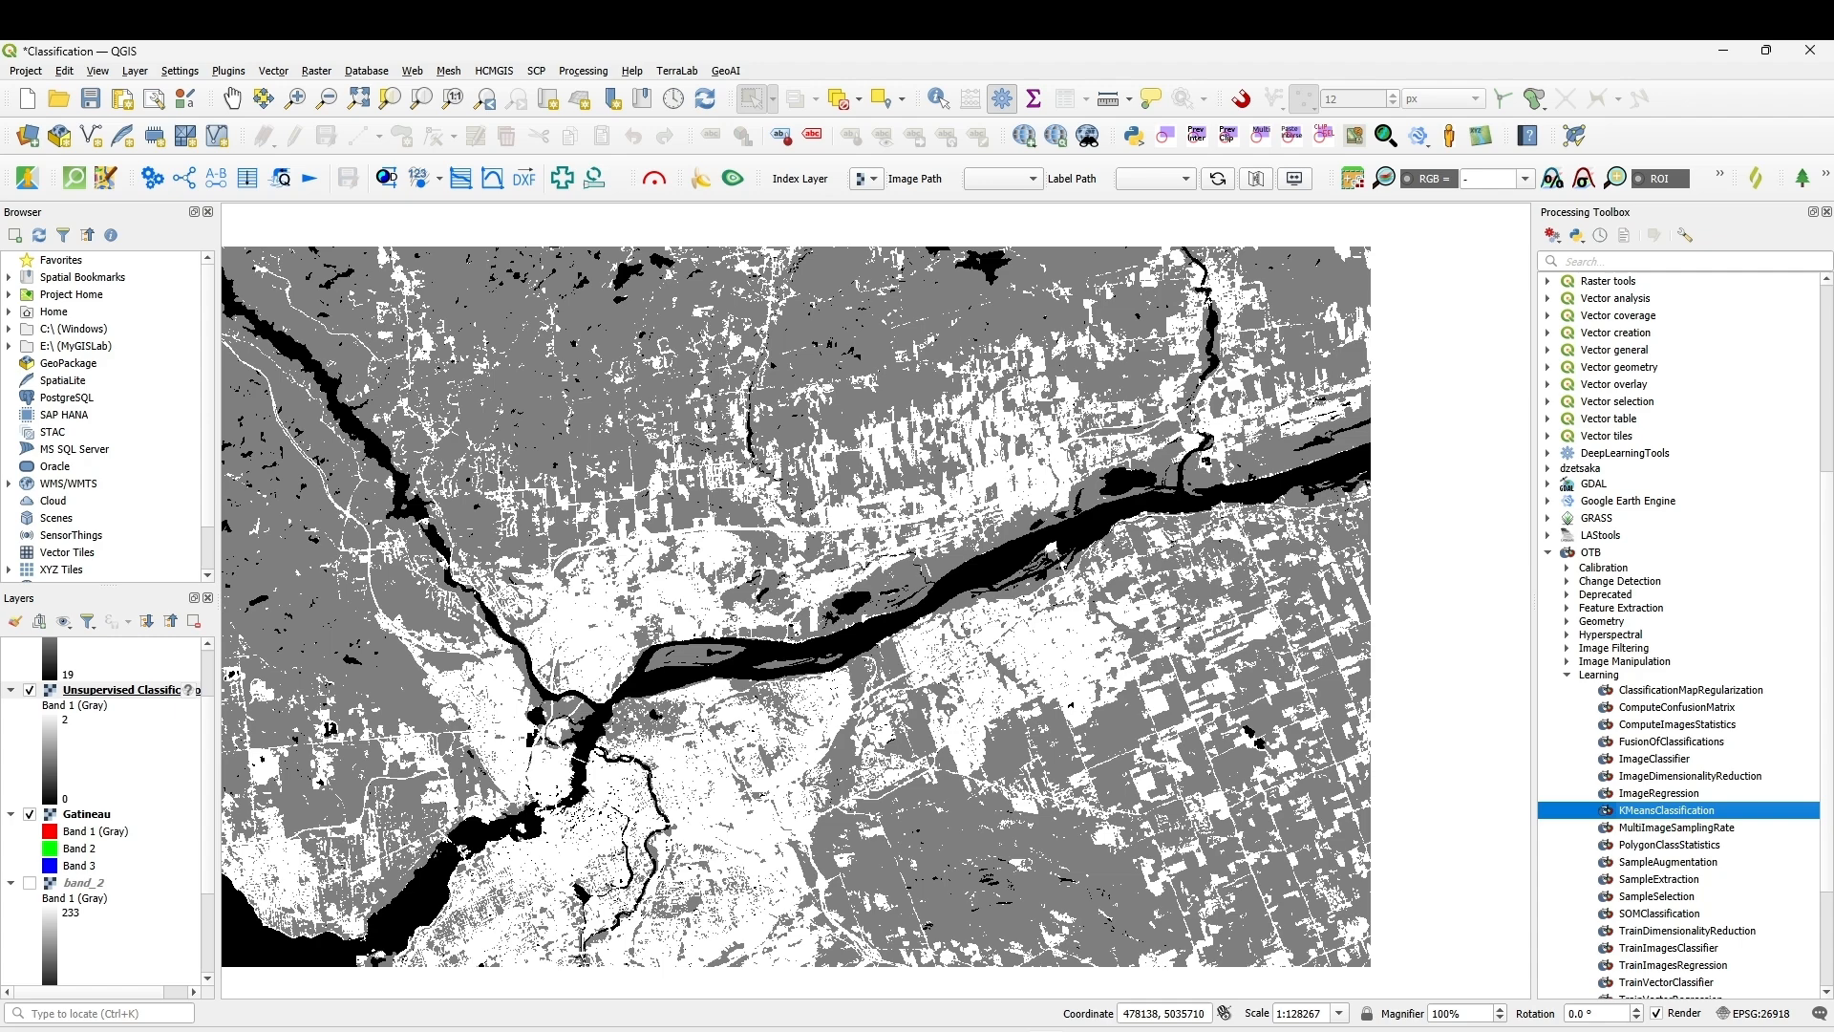
# - Assign the project CRS EPSG:26918 - NAD83 / UTM zone 18N to the Unsupervised Classification_V1 layer
pyautogui.click(119, 692)
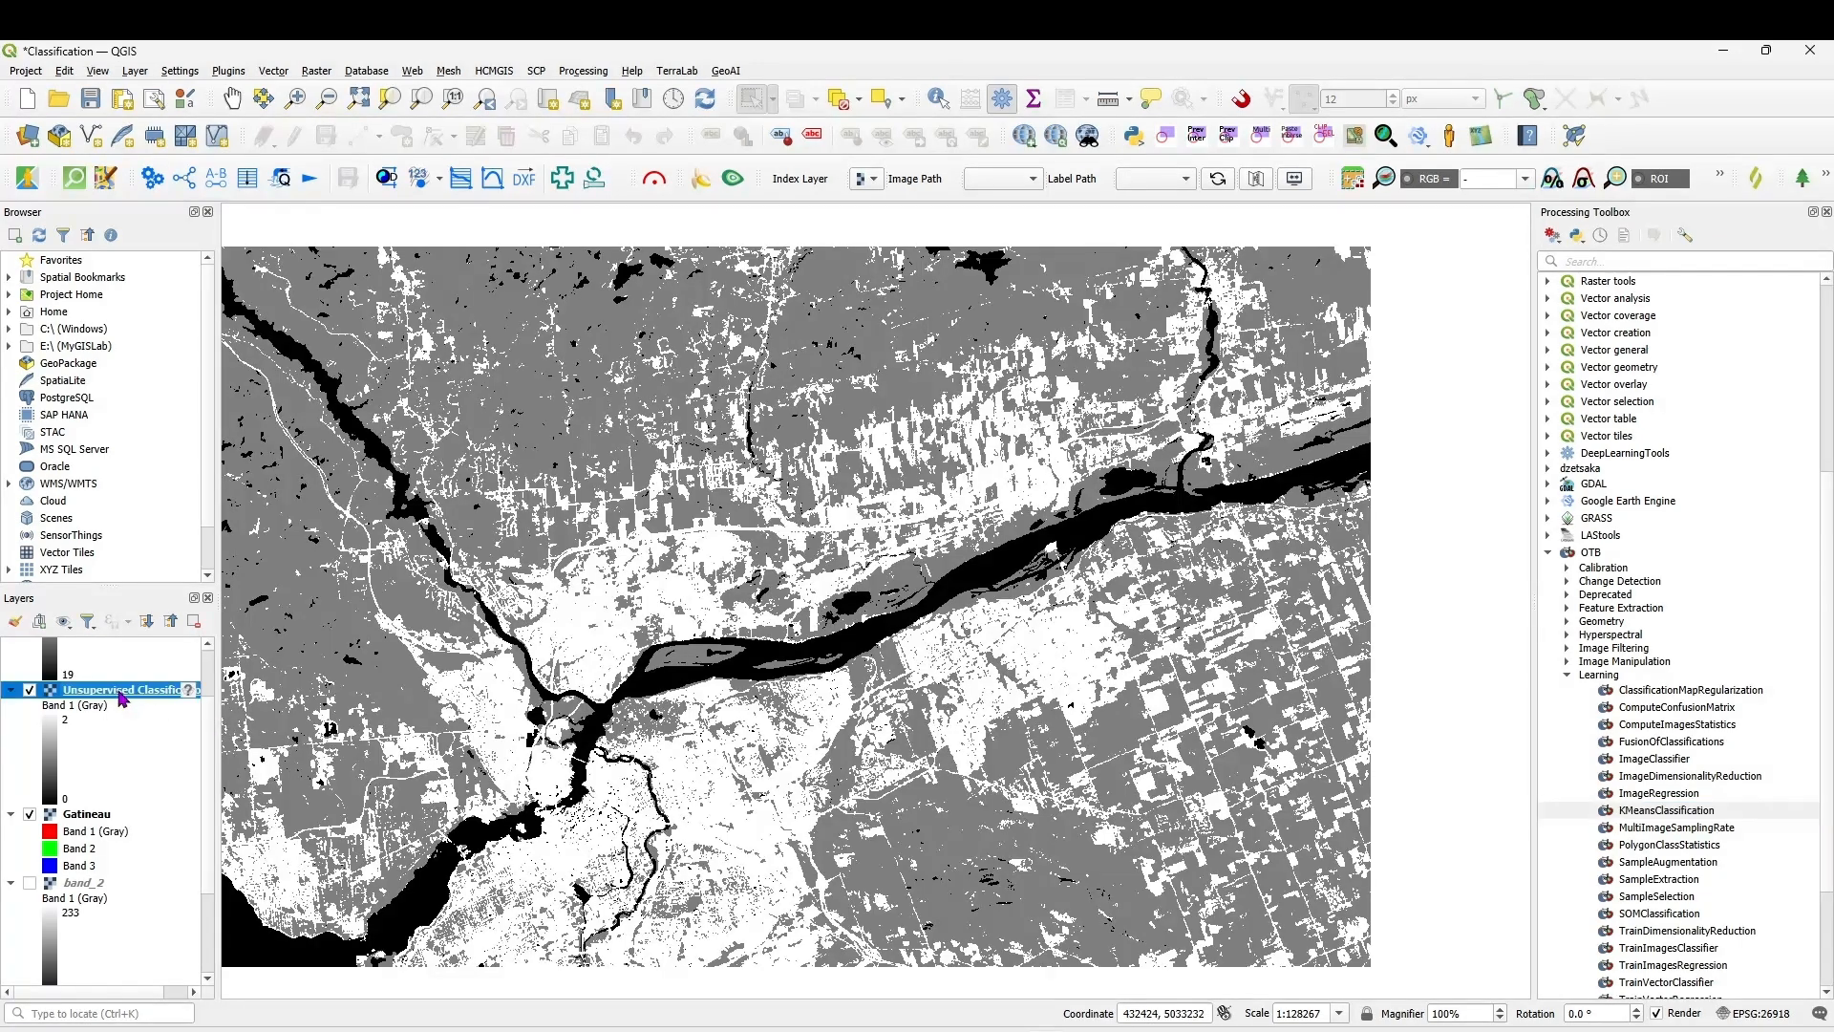
pyautogui.rightClick(121, 698)
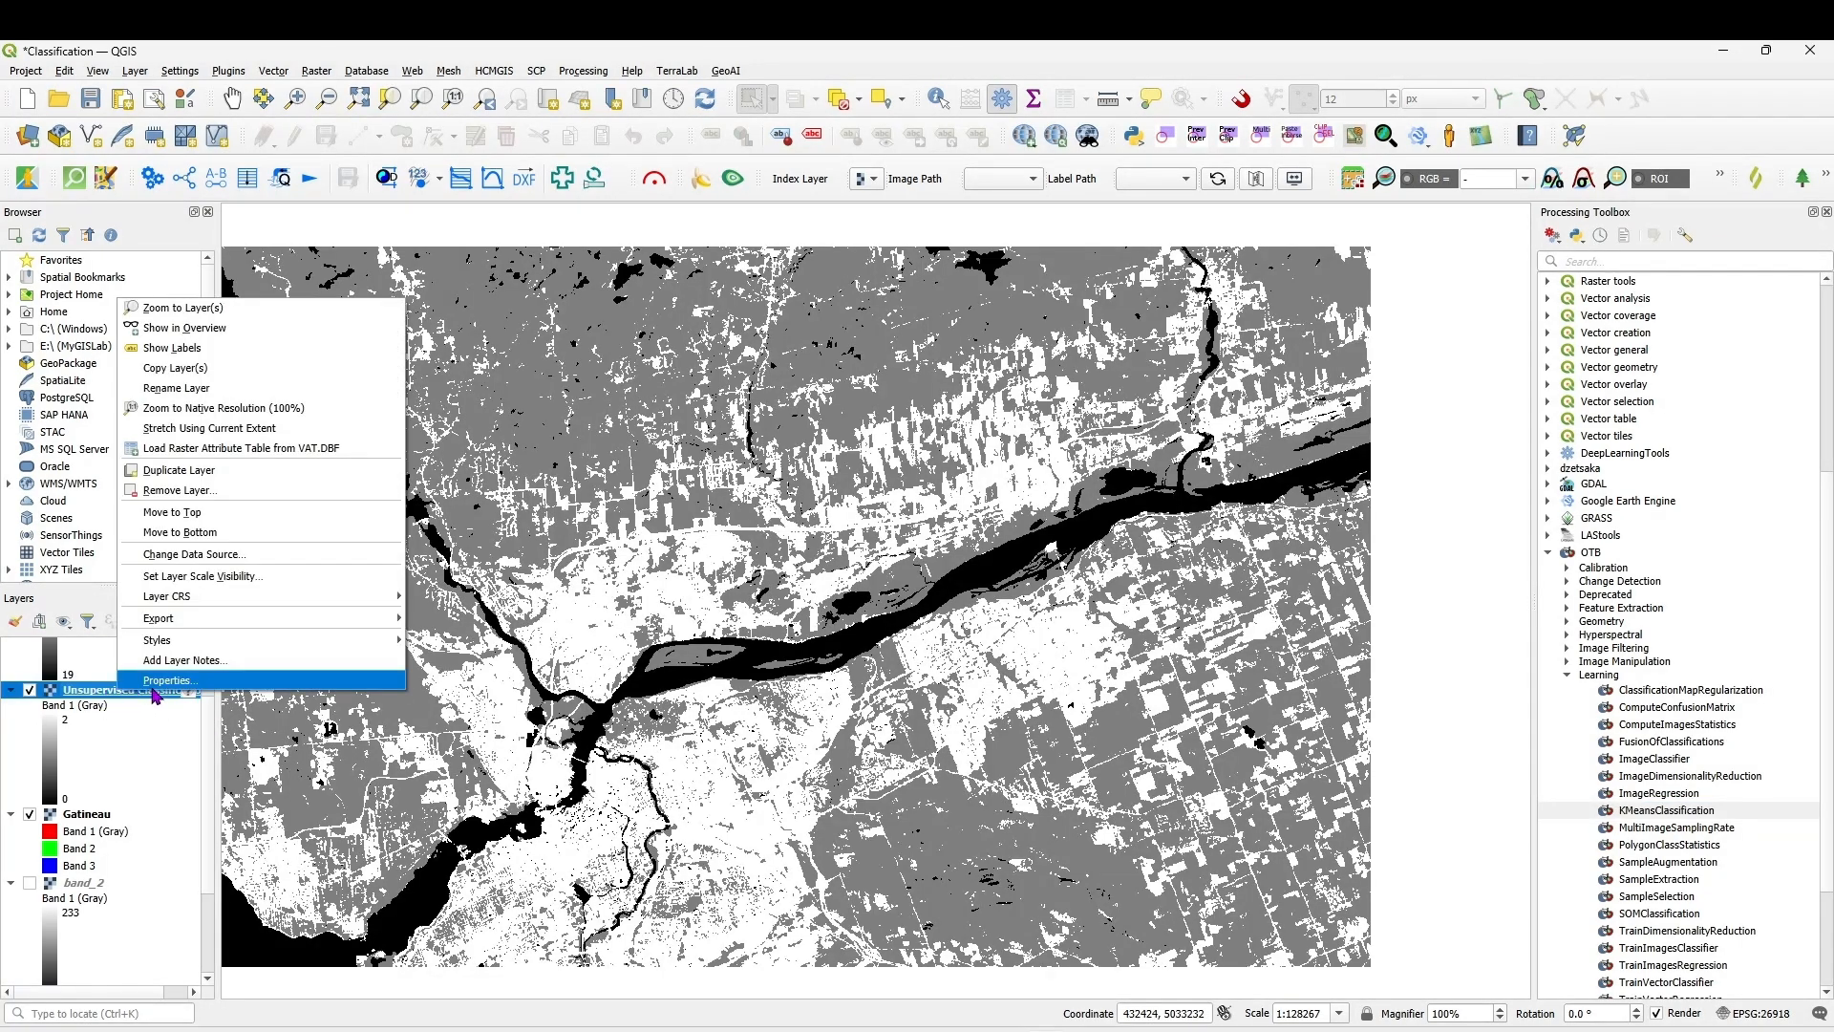
pyautogui.click(153, 682)
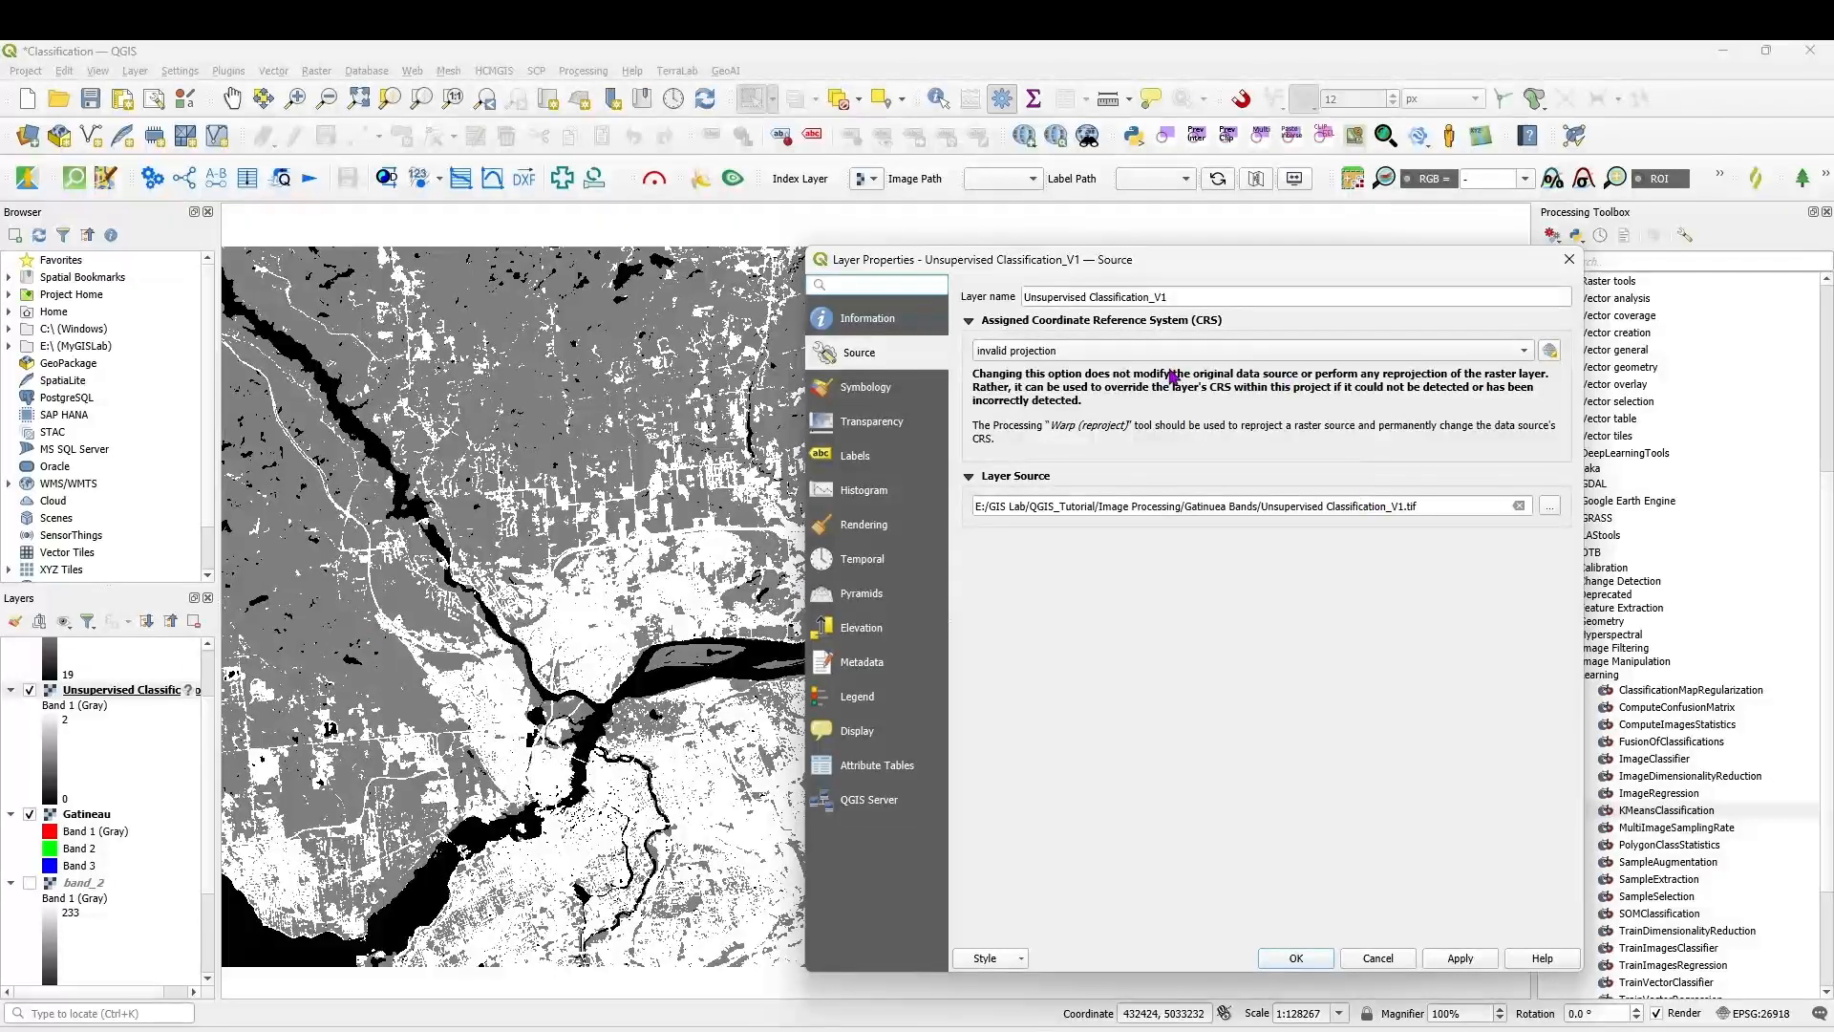
pyautogui.click(1065, 353)
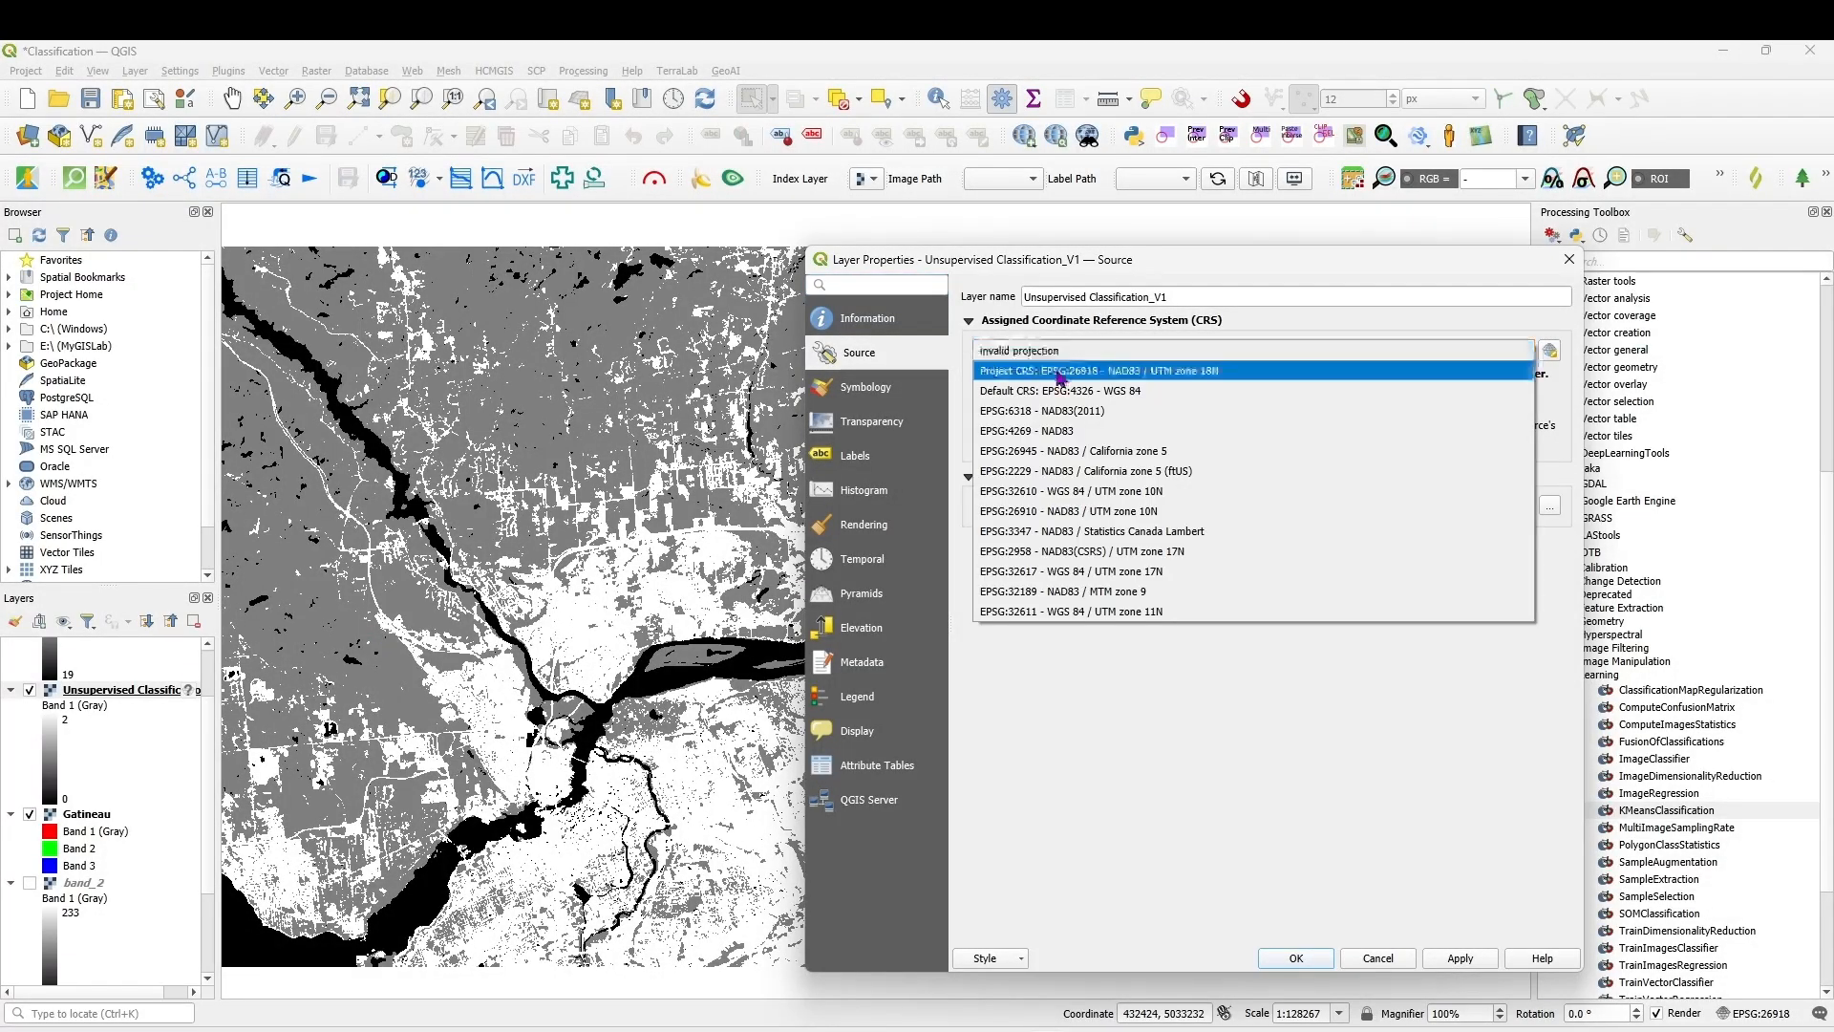
pyautogui.click(1058, 373)
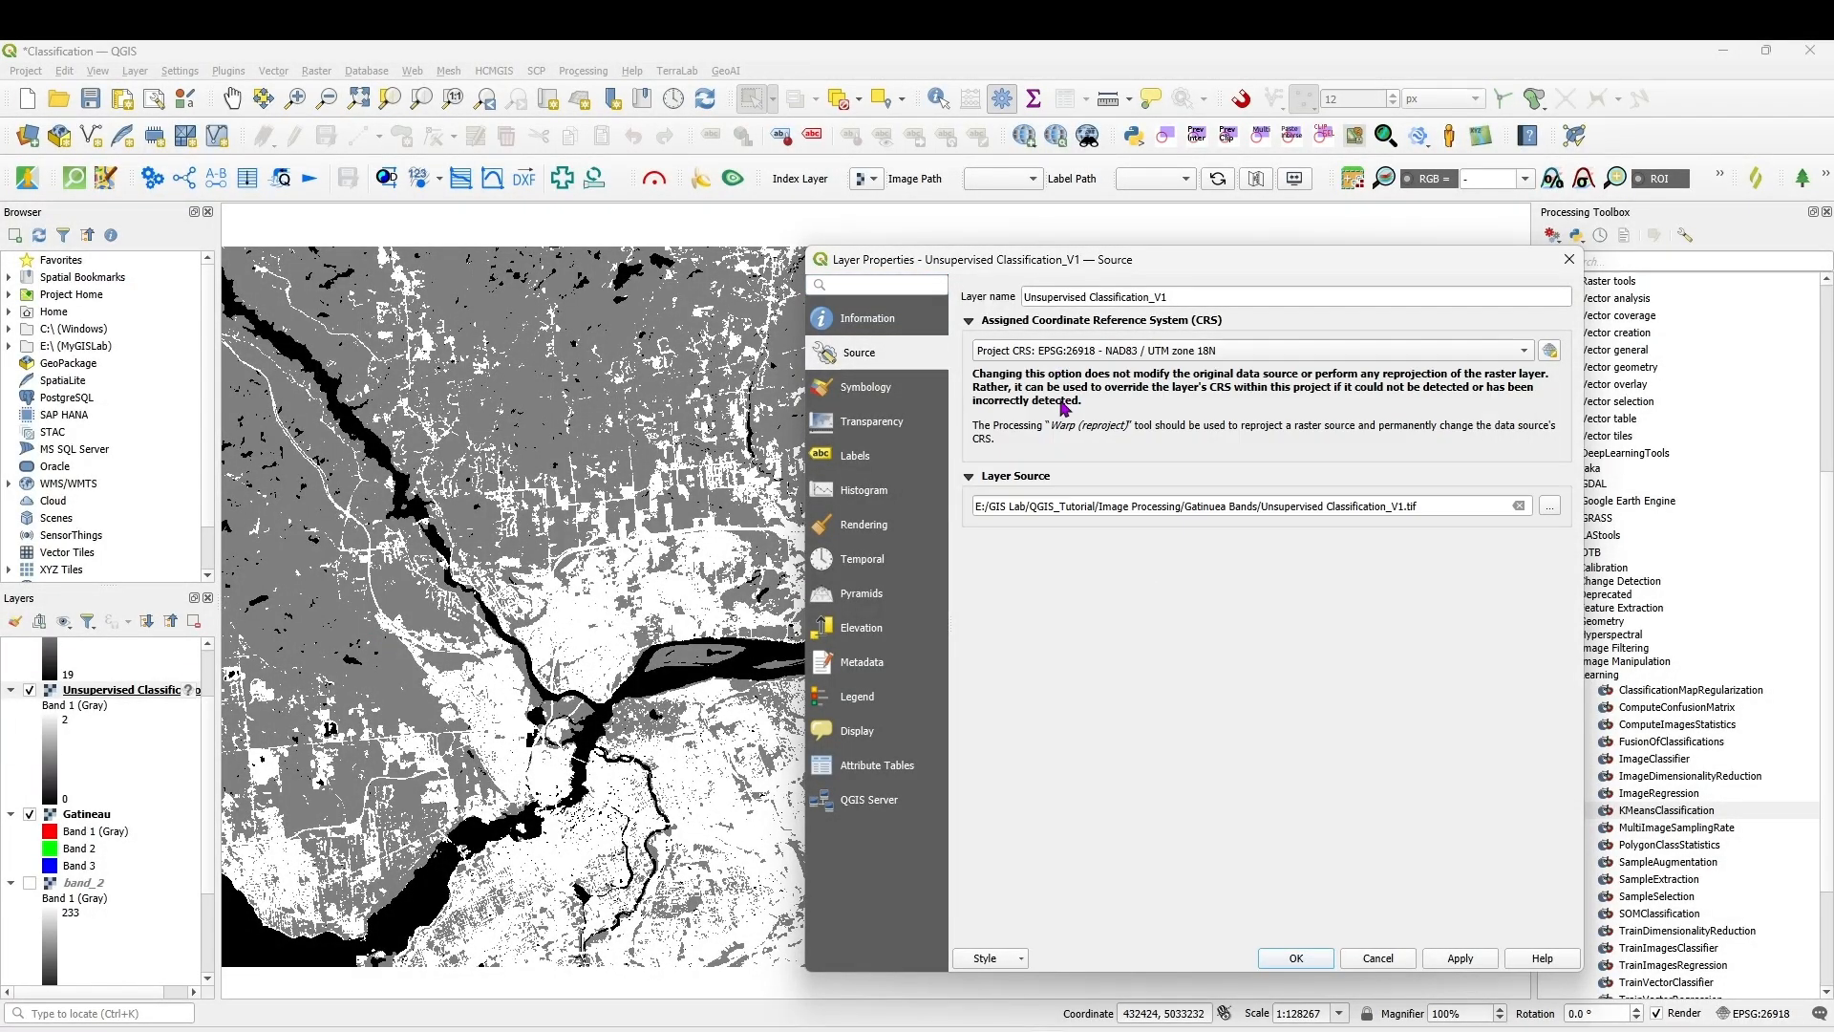
pyautogui.click(1457, 960)
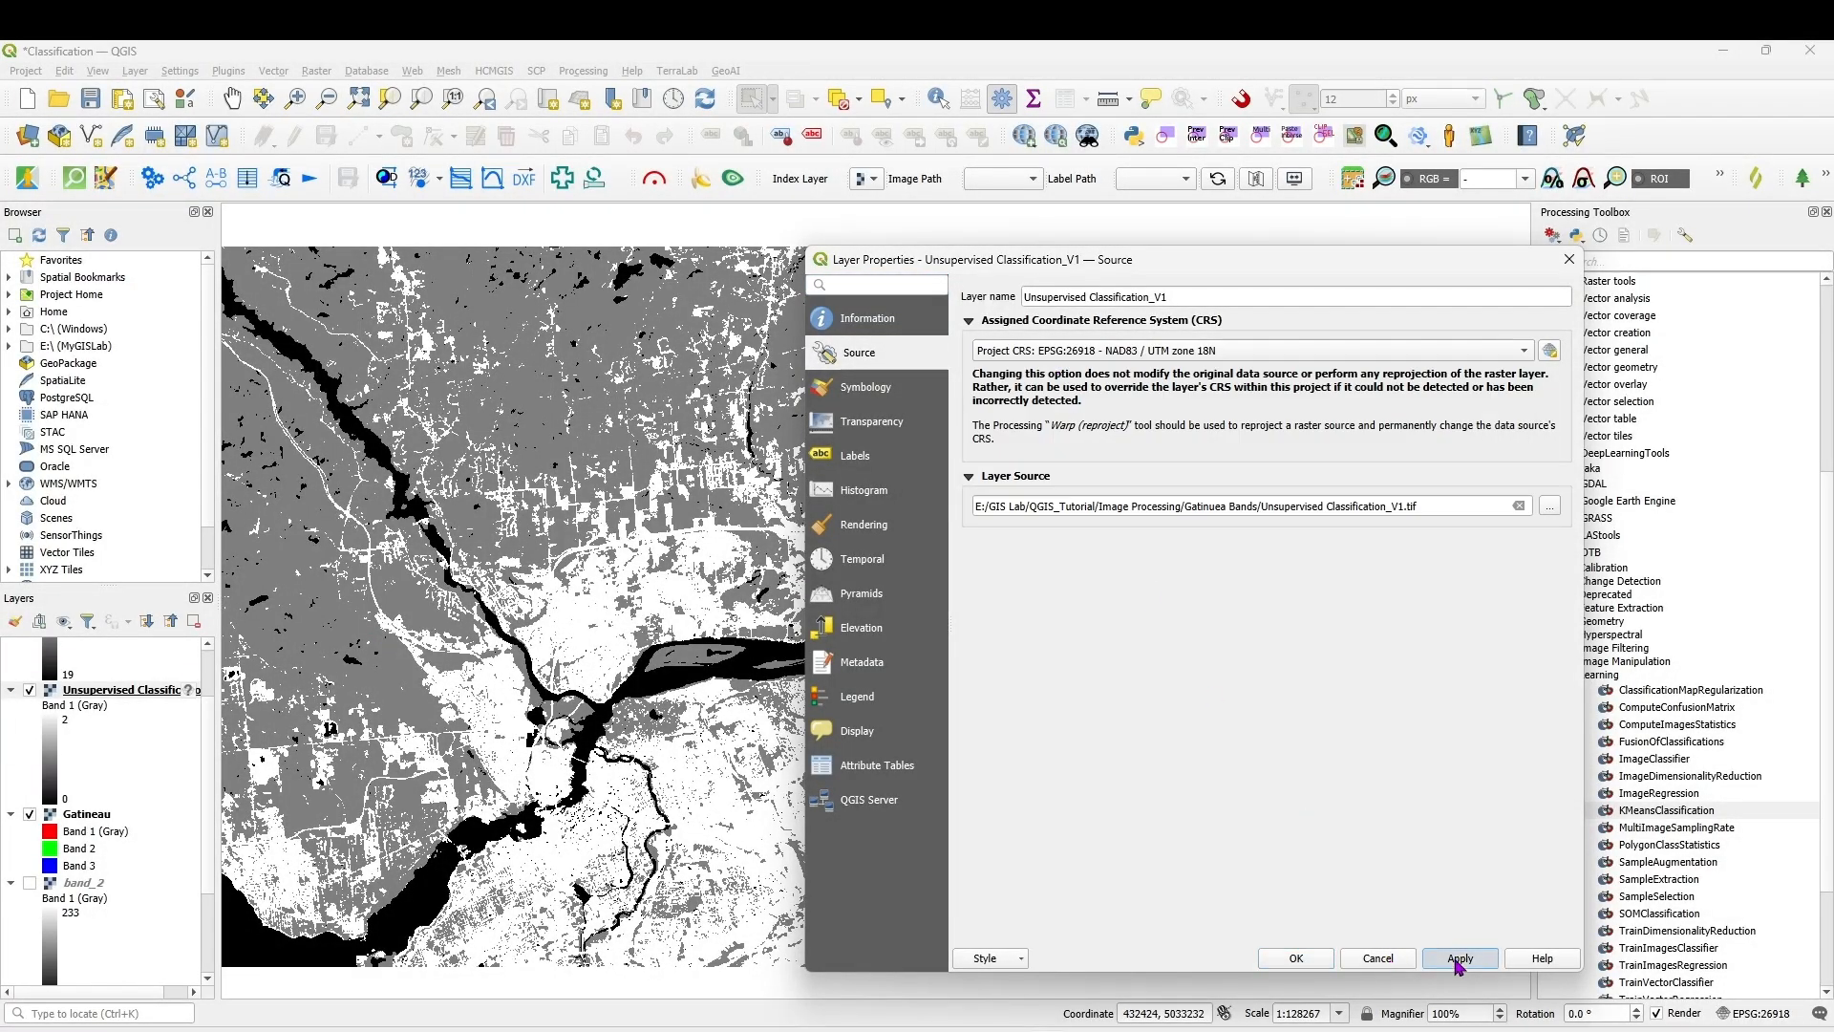
# - Render the classification layer with Paletted/Unique values, classify Band 1 into its unique values and apply the styling
pyautogui.click(869, 388)
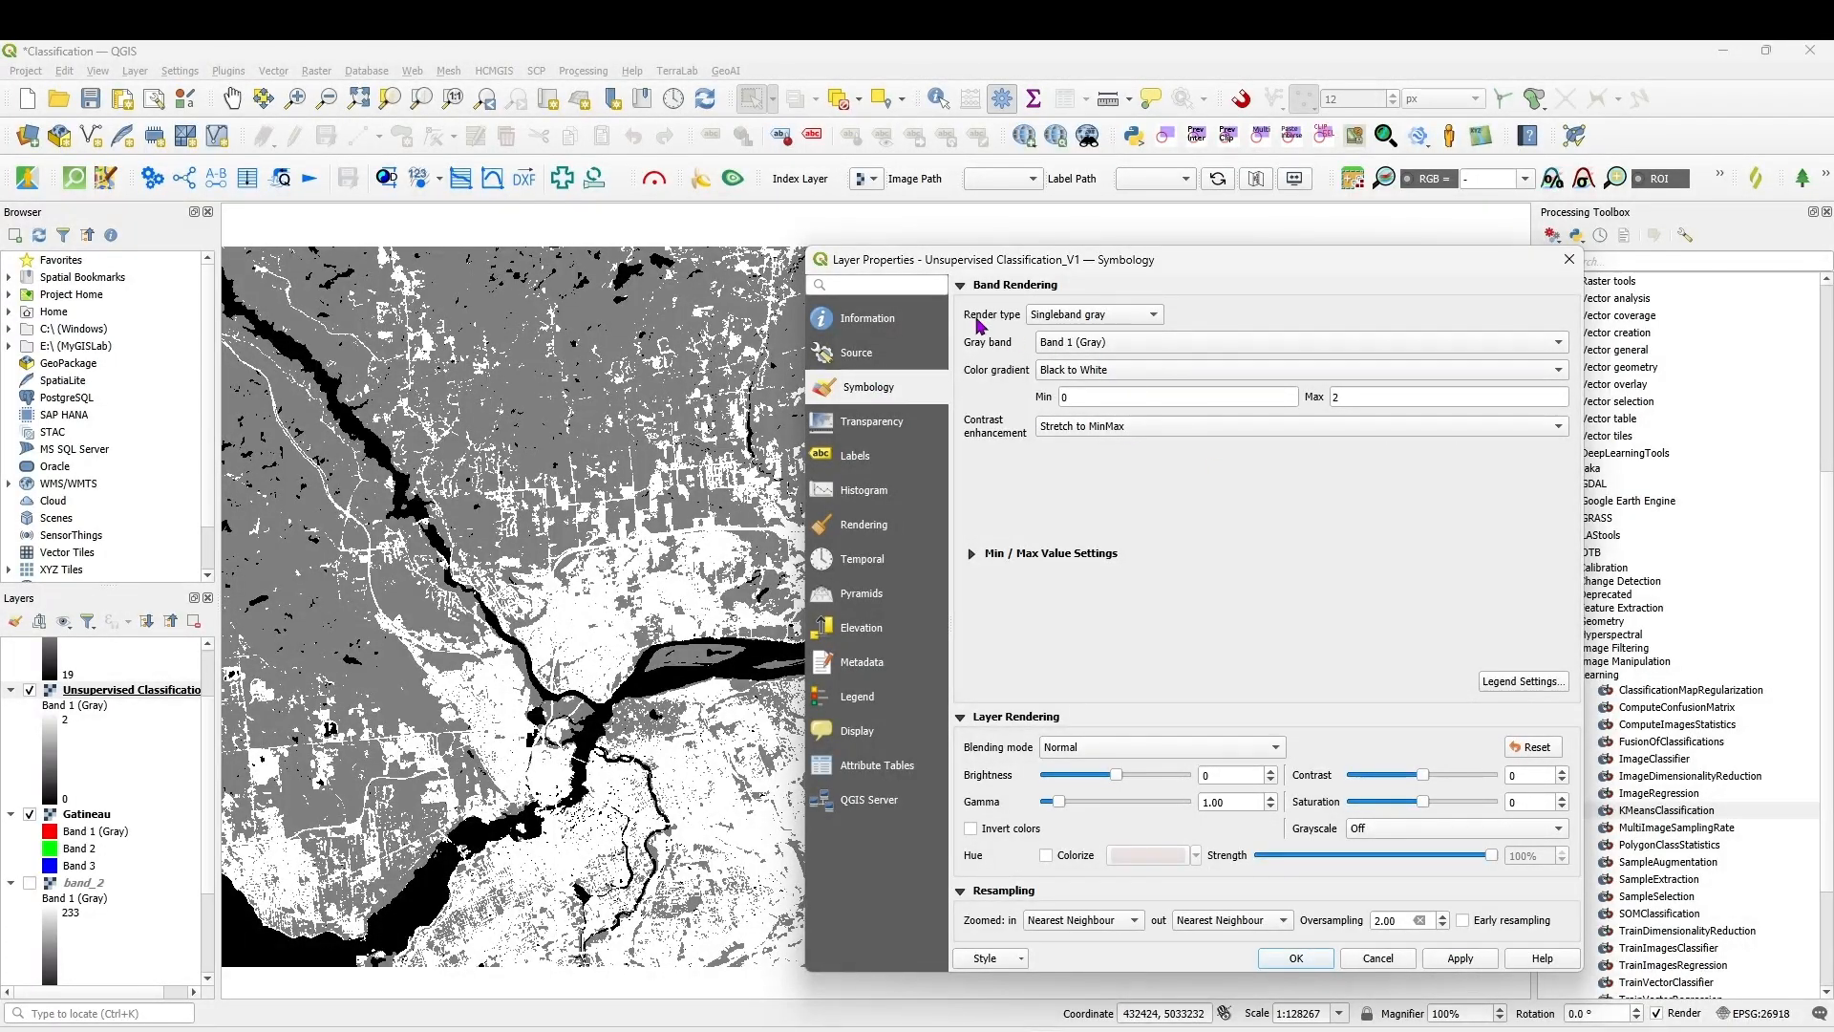
pyautogui.click(1103, 316)
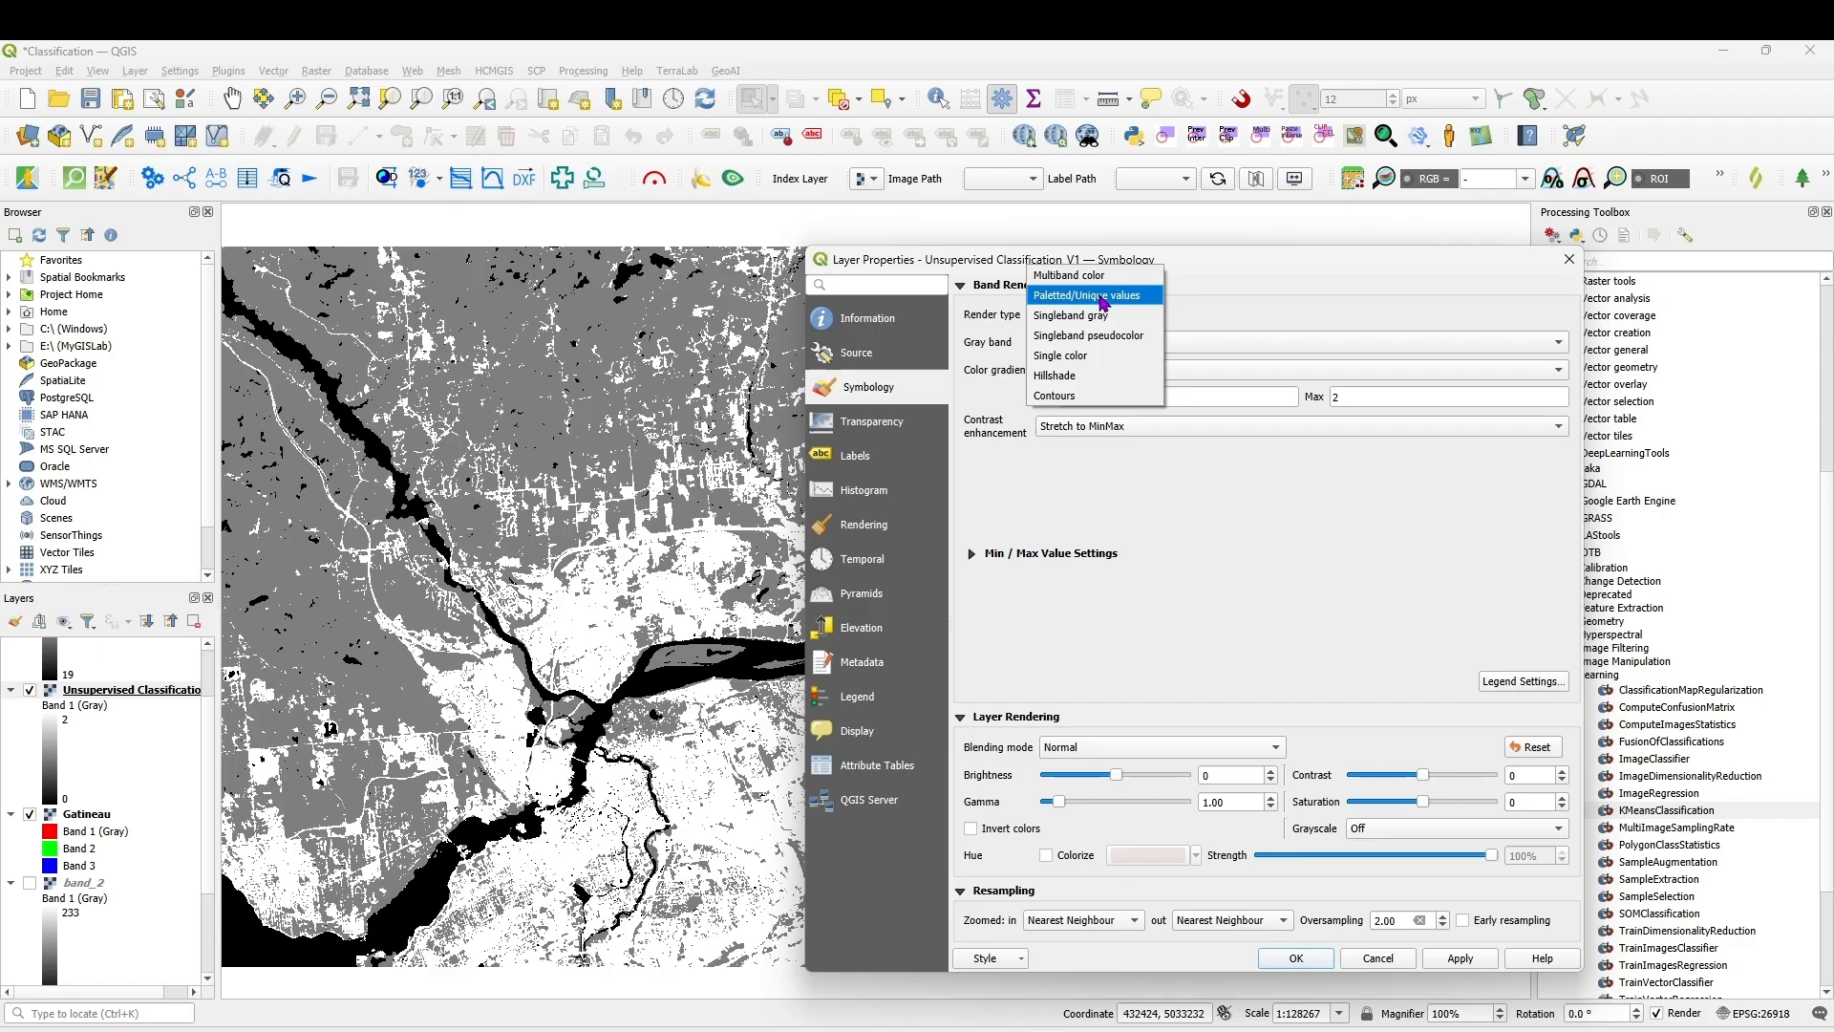
pyautogui.click(1103, 297)
pyautogui.click(1057, 681)
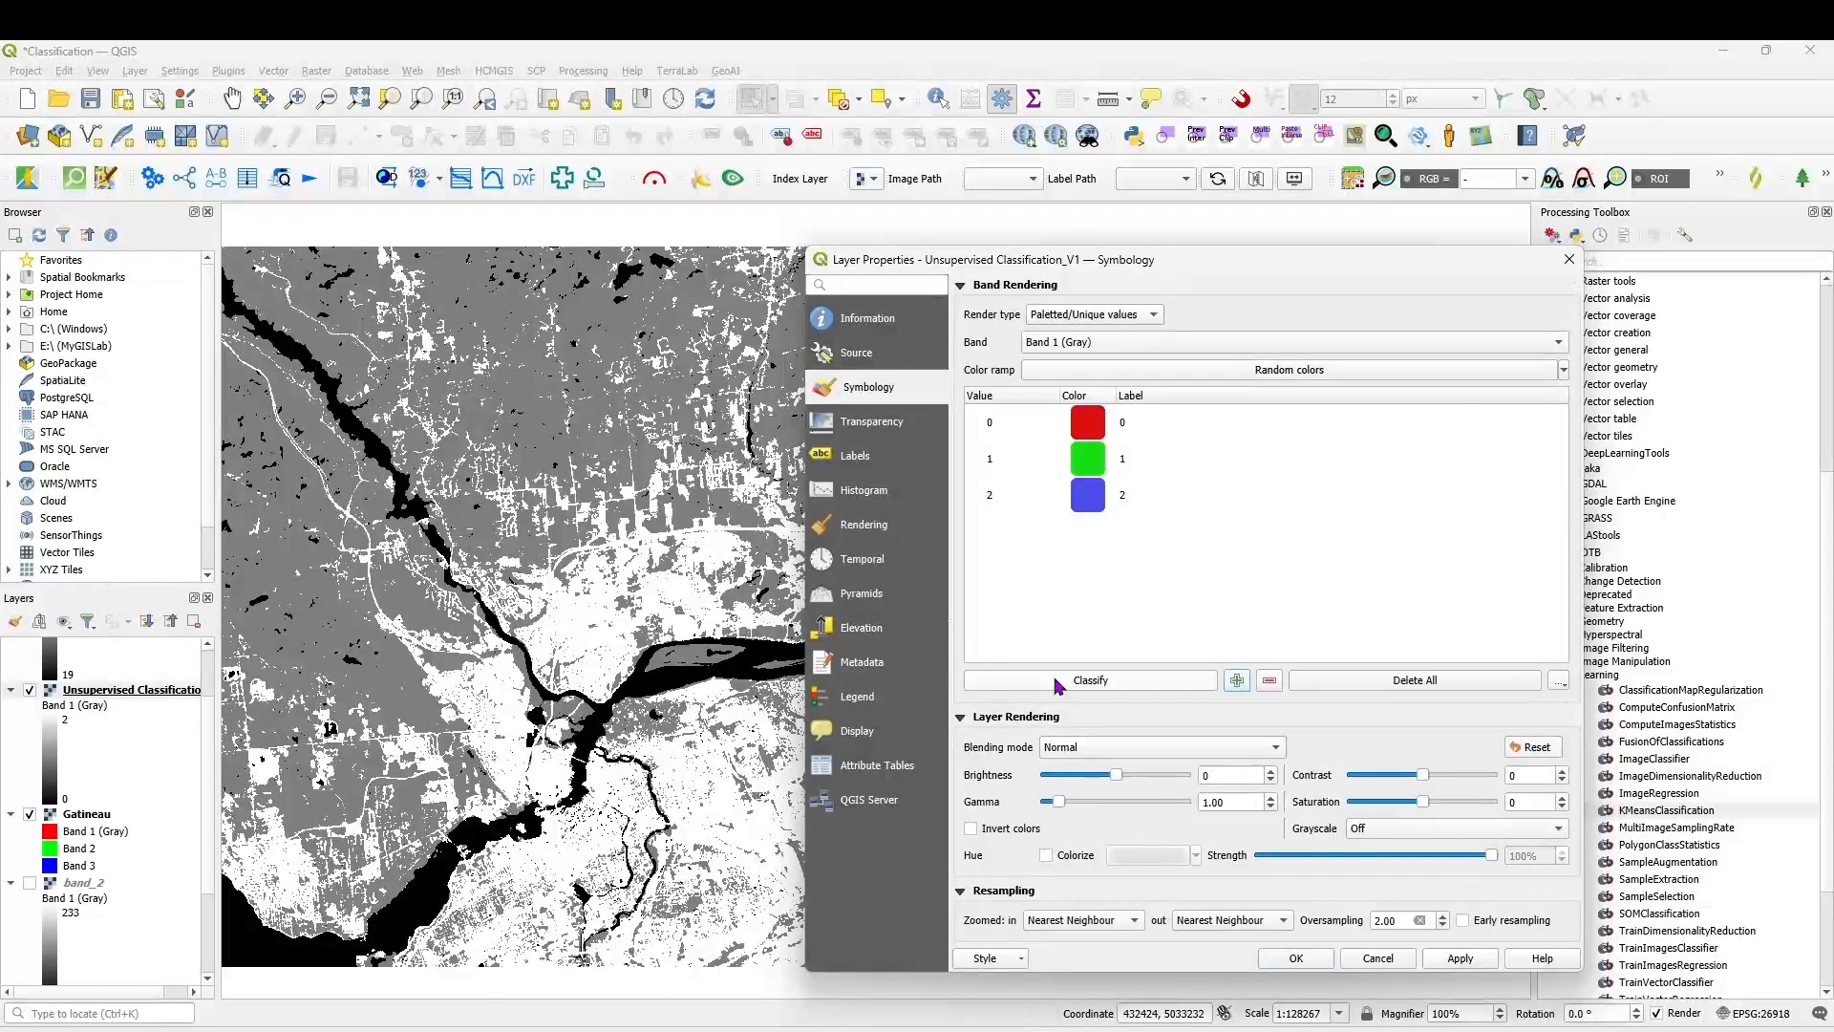
pyautogui.click(1460, 958)
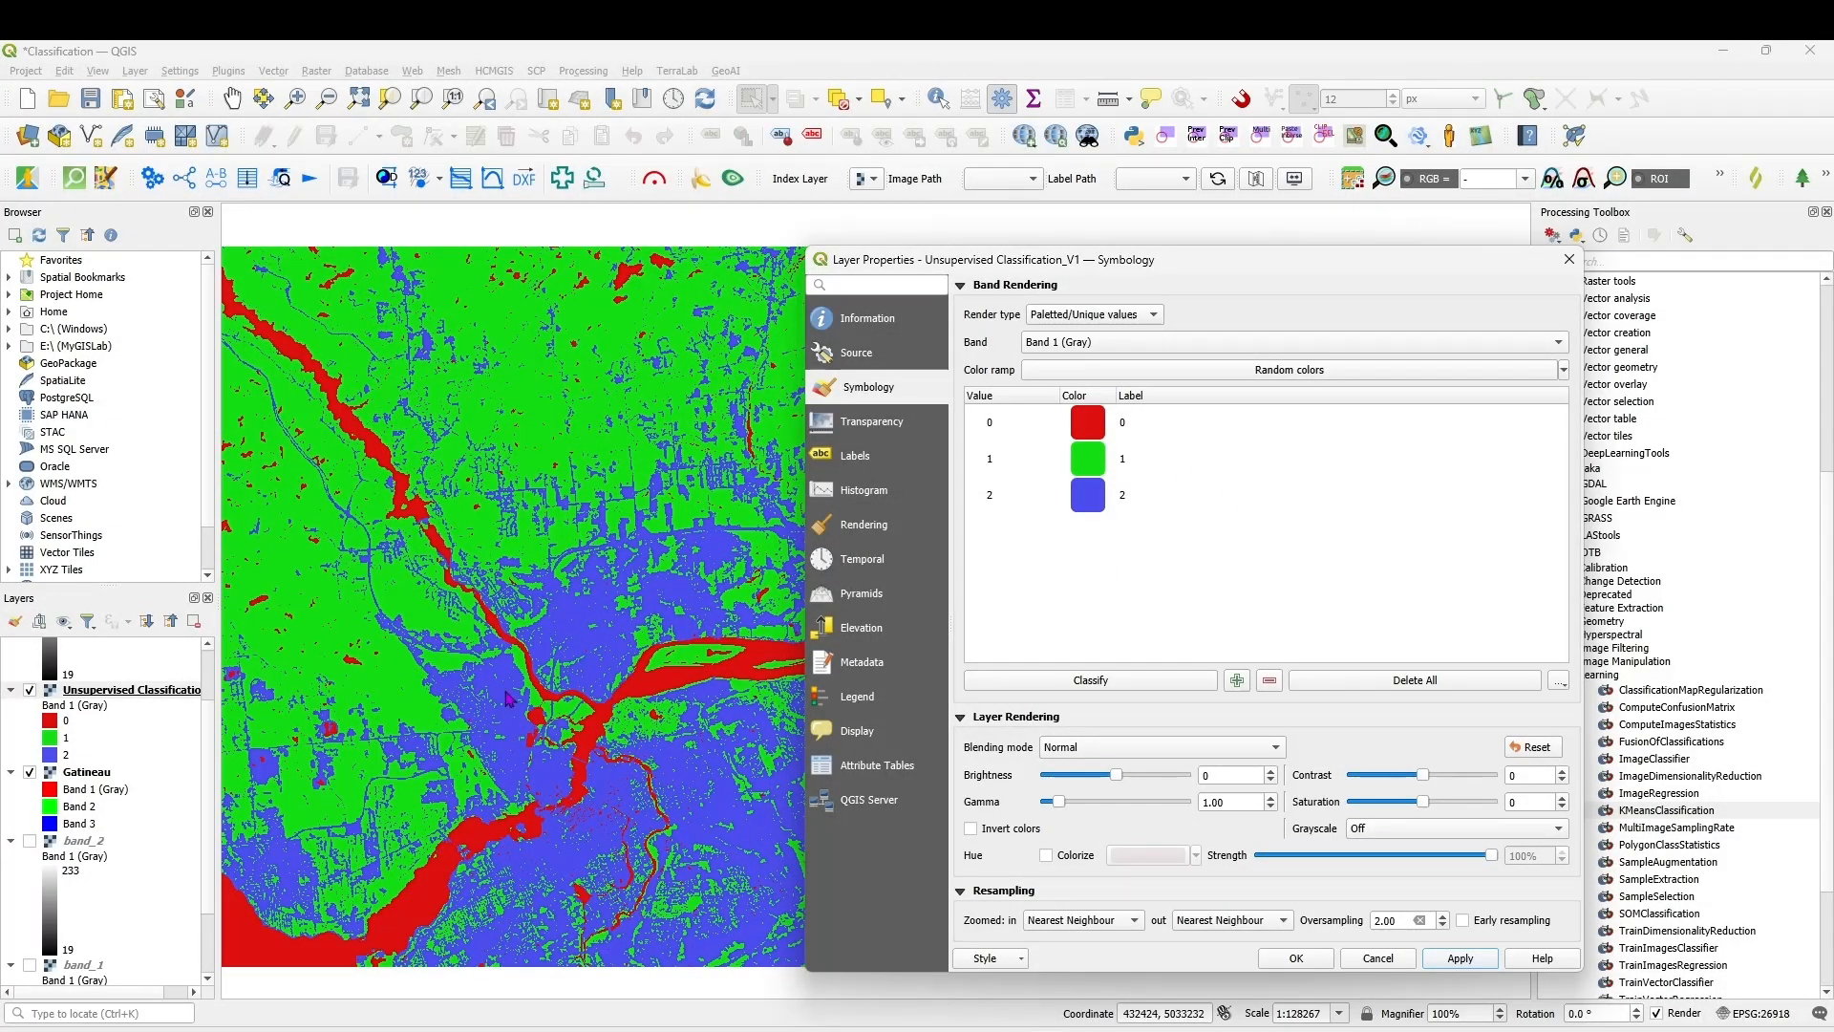
# - Recolor class 0 blue (#1021dc) and class 2 orange (#ff7f00), and apply the new colors to the layer
pyautogui.doubleClick(1095, 431)
pyautogui.click(724, 291)
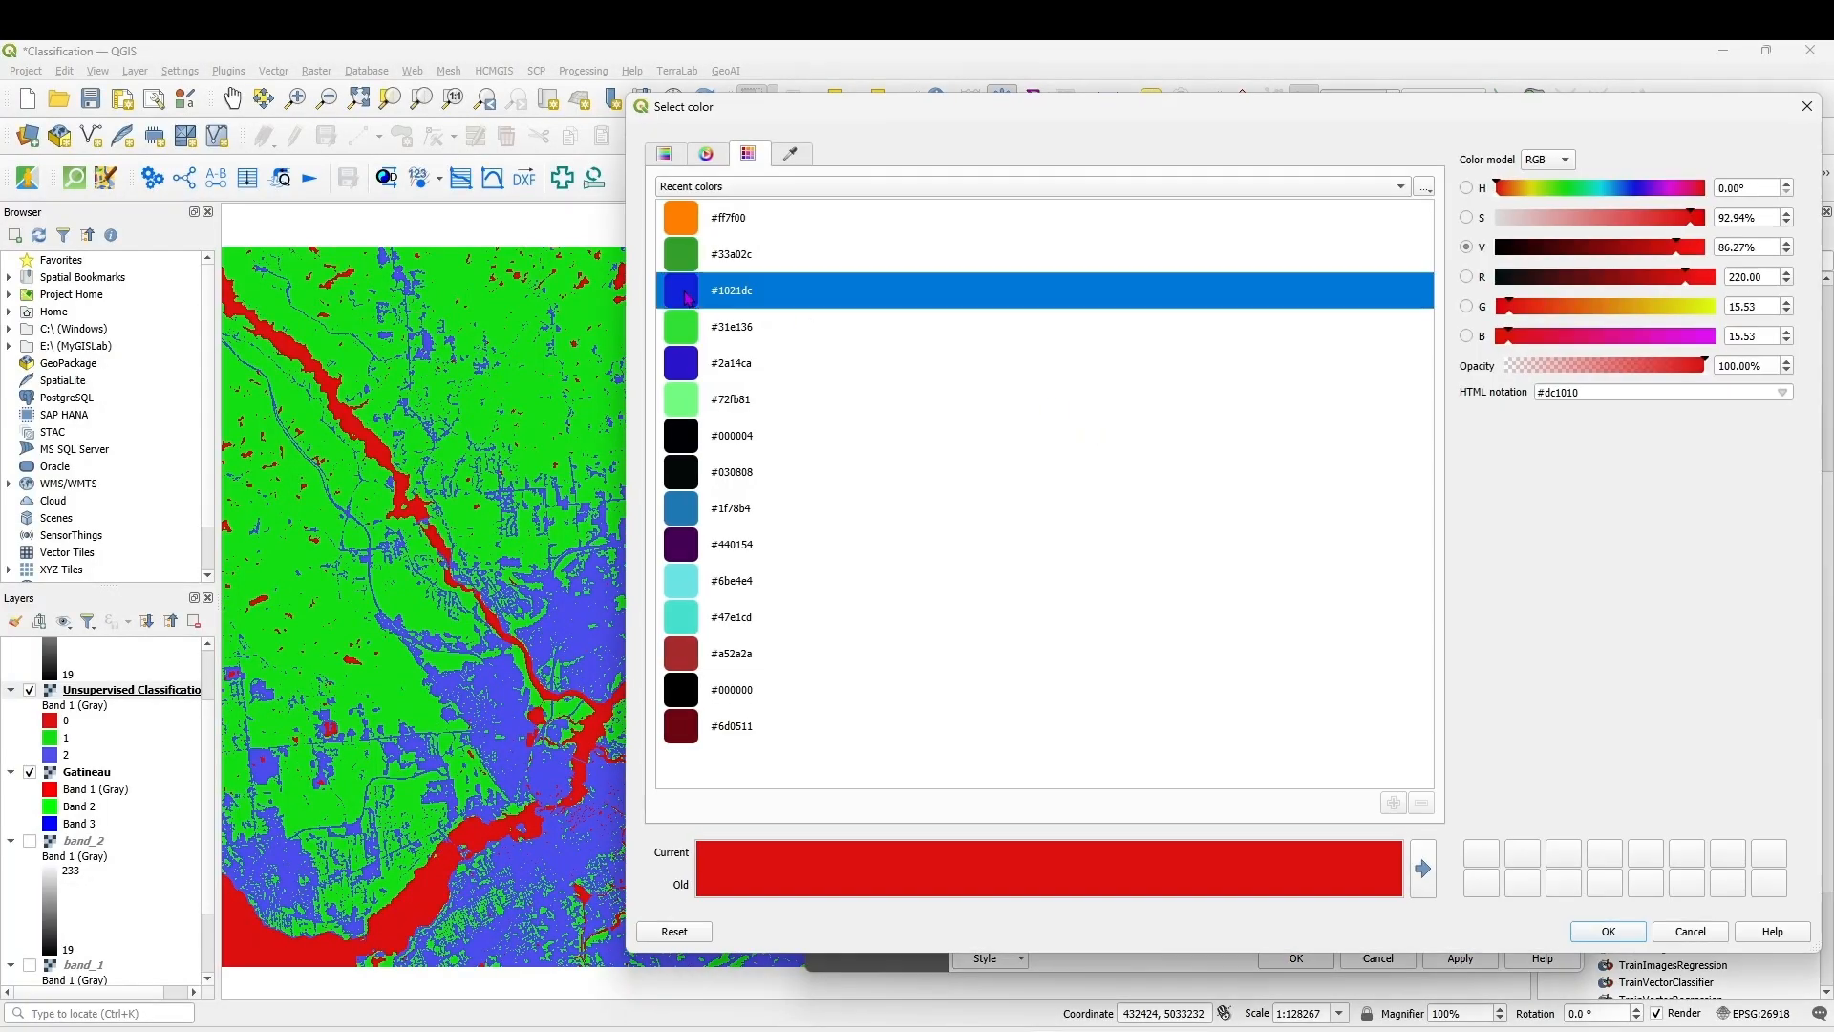
pyautogui.click(1600, 933)
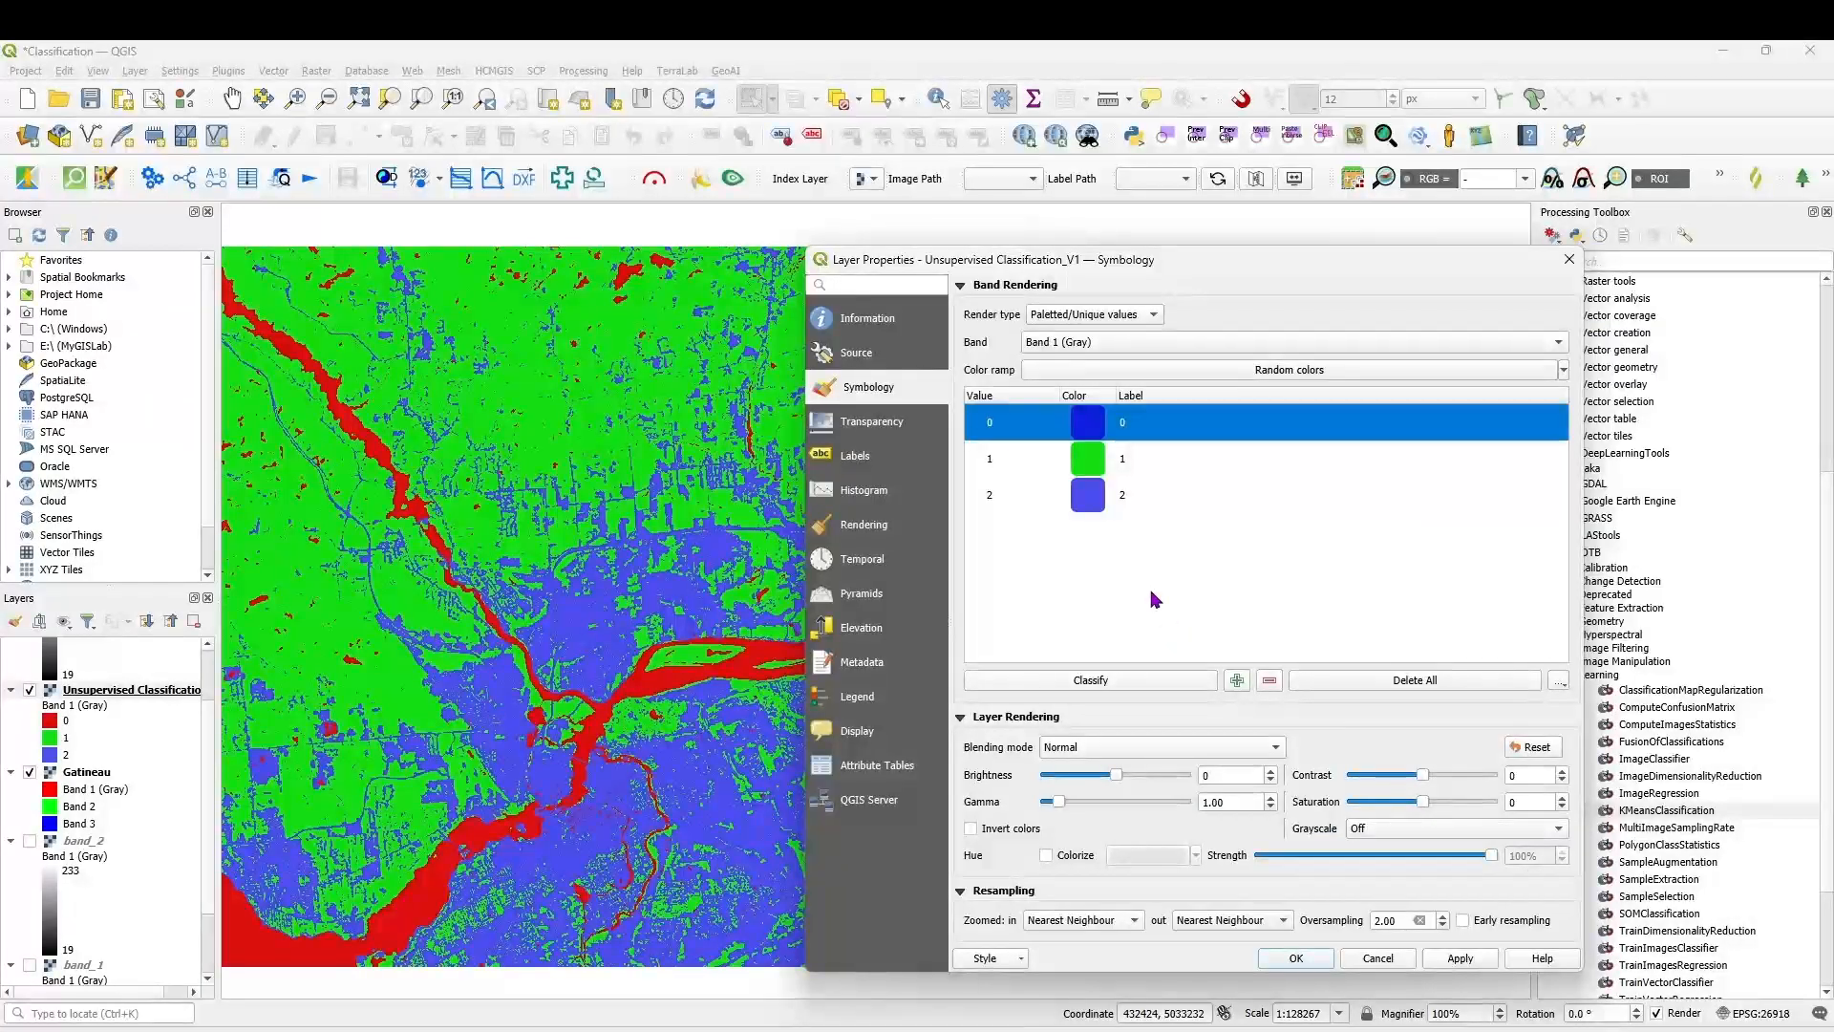
pyautogui.doubleClick(1085, 470)
pyautogui.click(1097, 462)
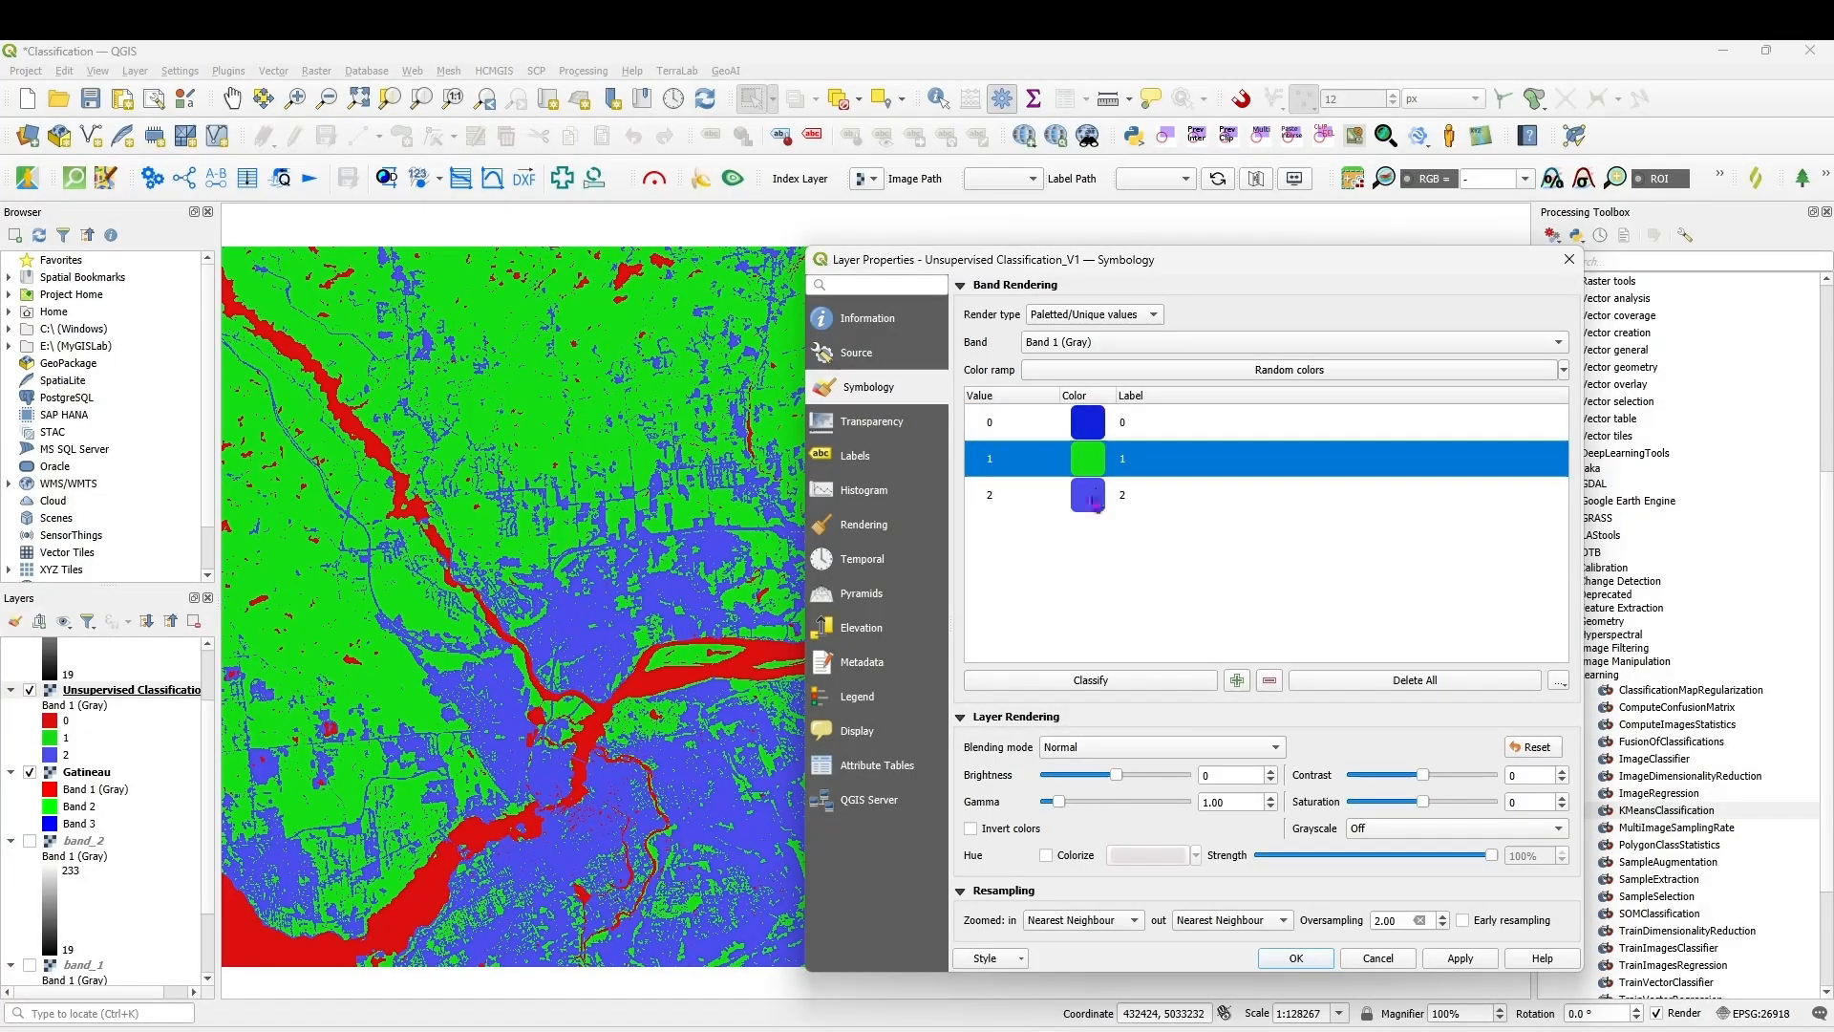
pyautogui.click(1095, 505)
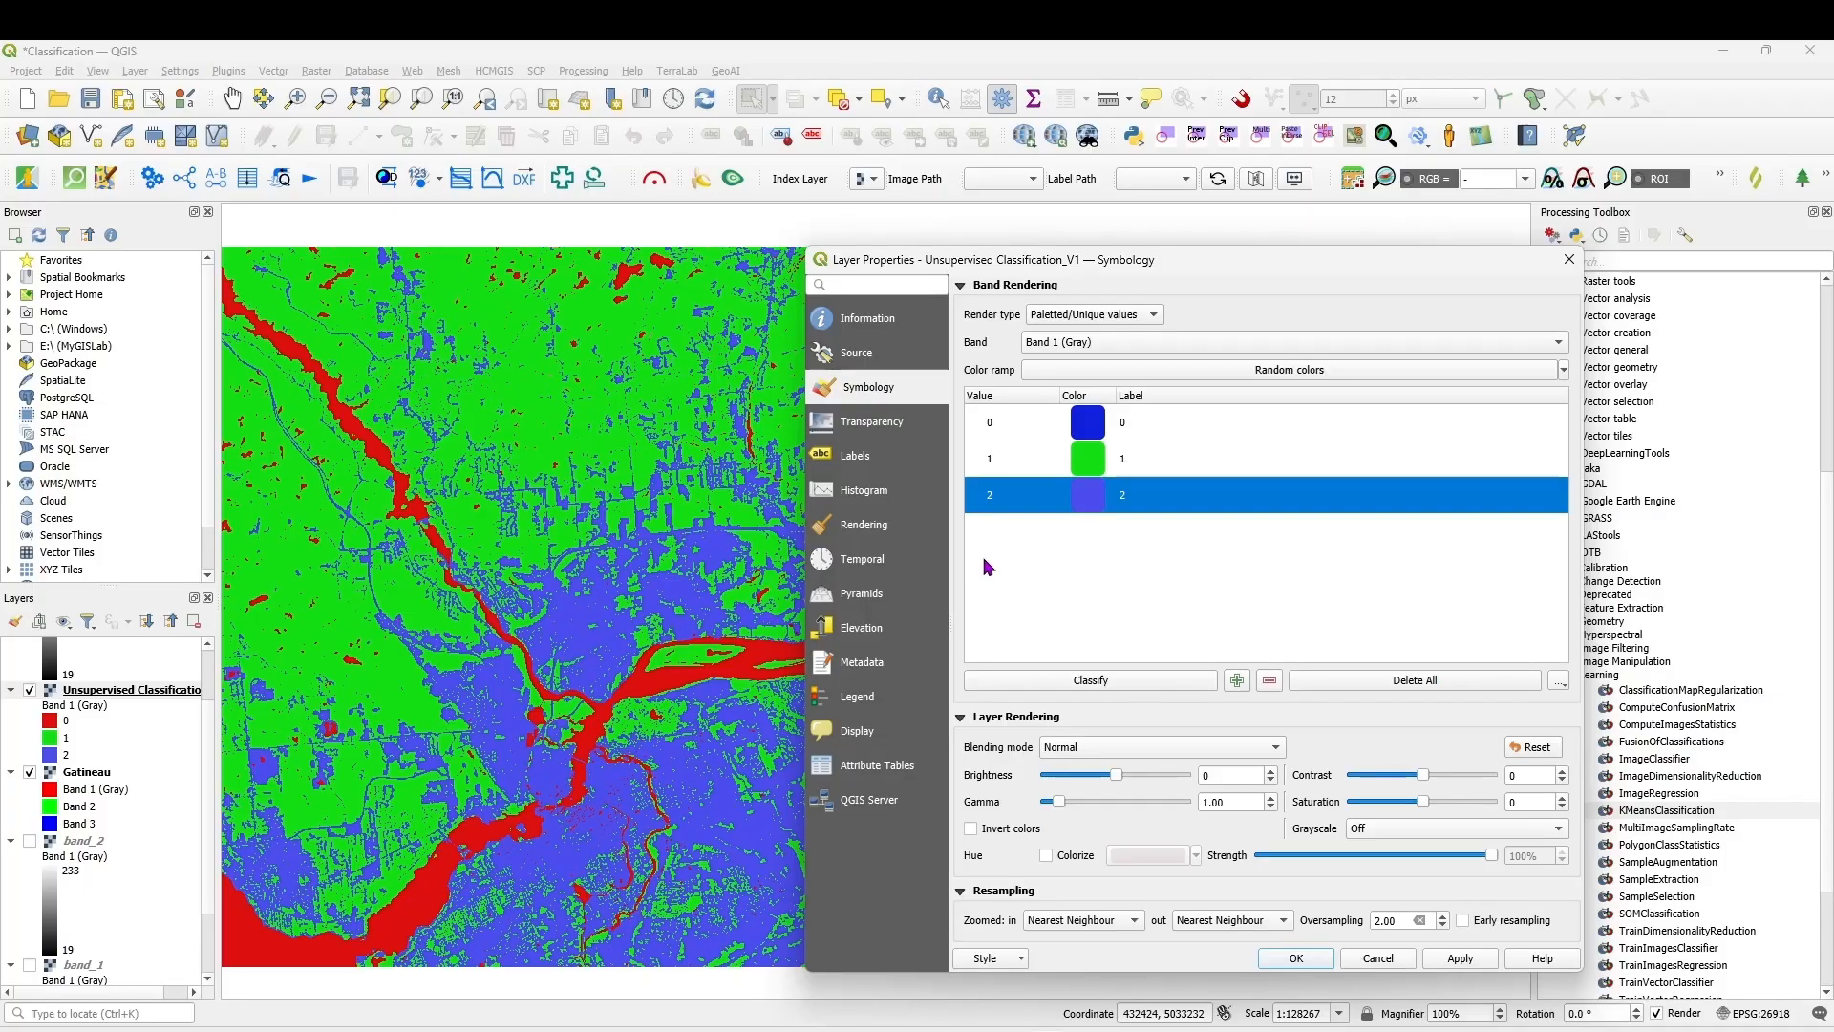
pyautogui.doubleClick(1096, 500)
pyautogui.click(730, 228)
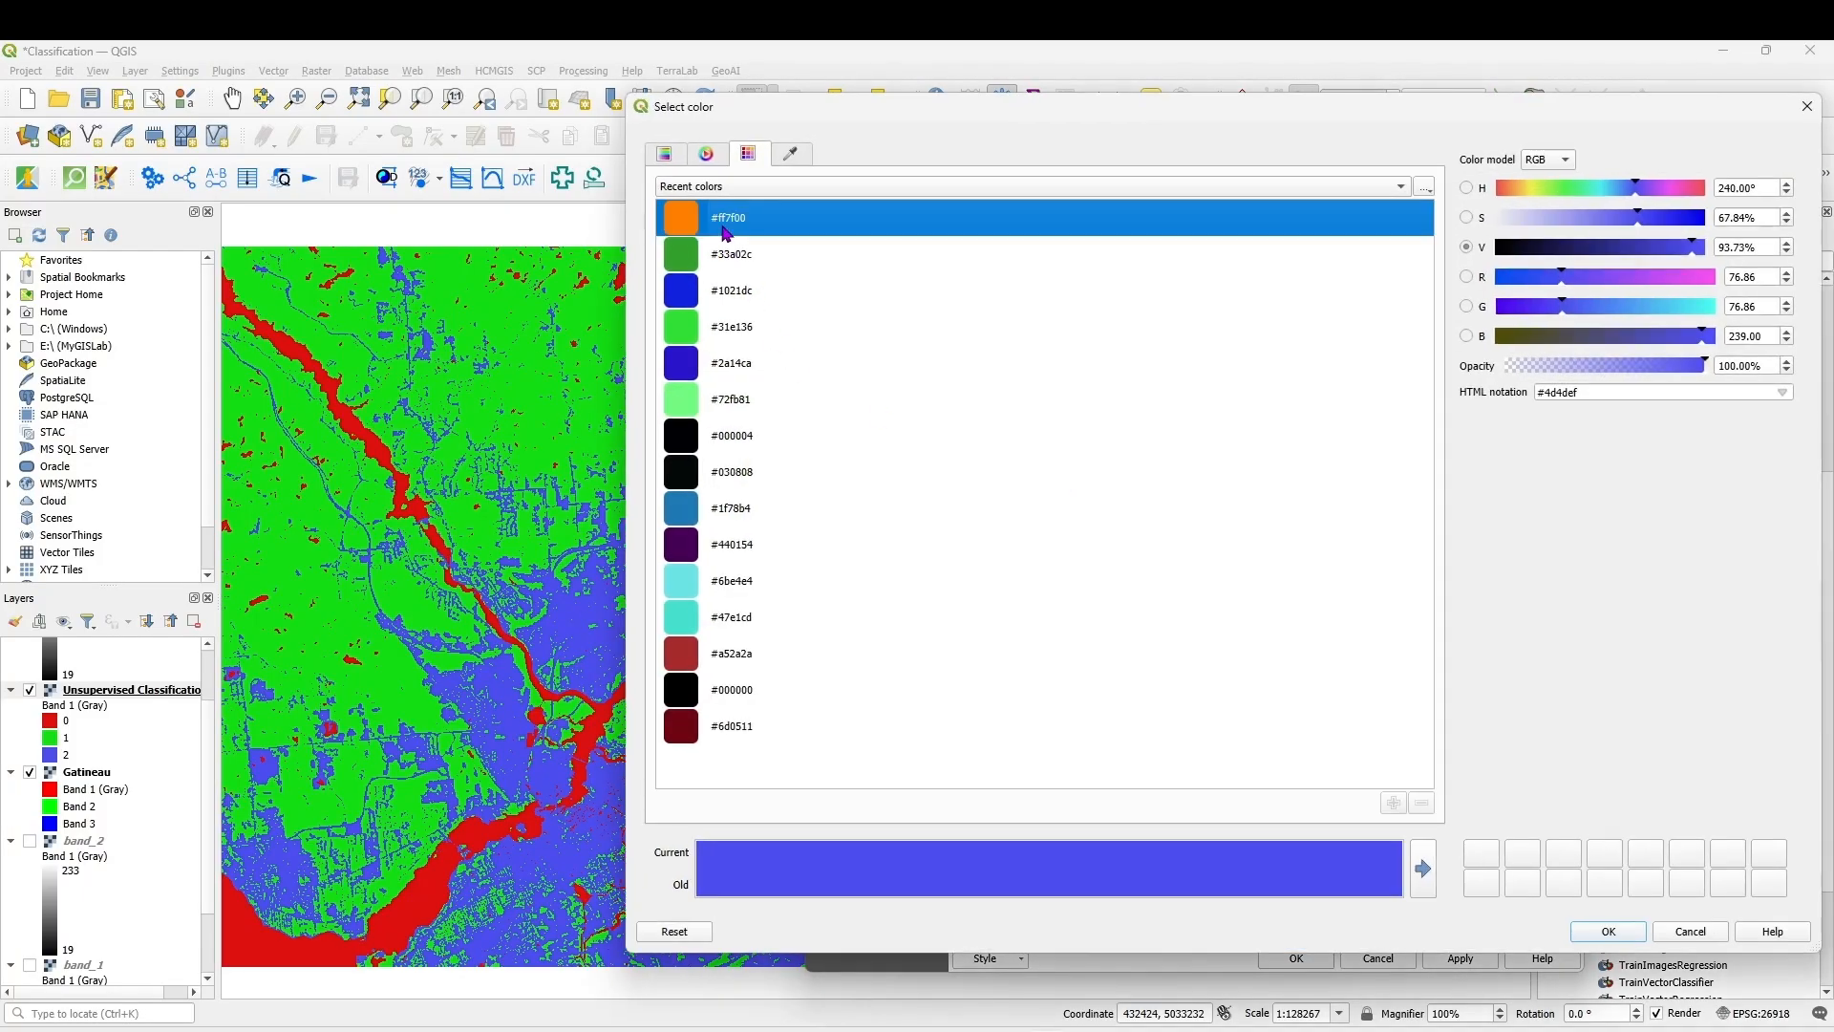
pyautogui.click(1614, 933)
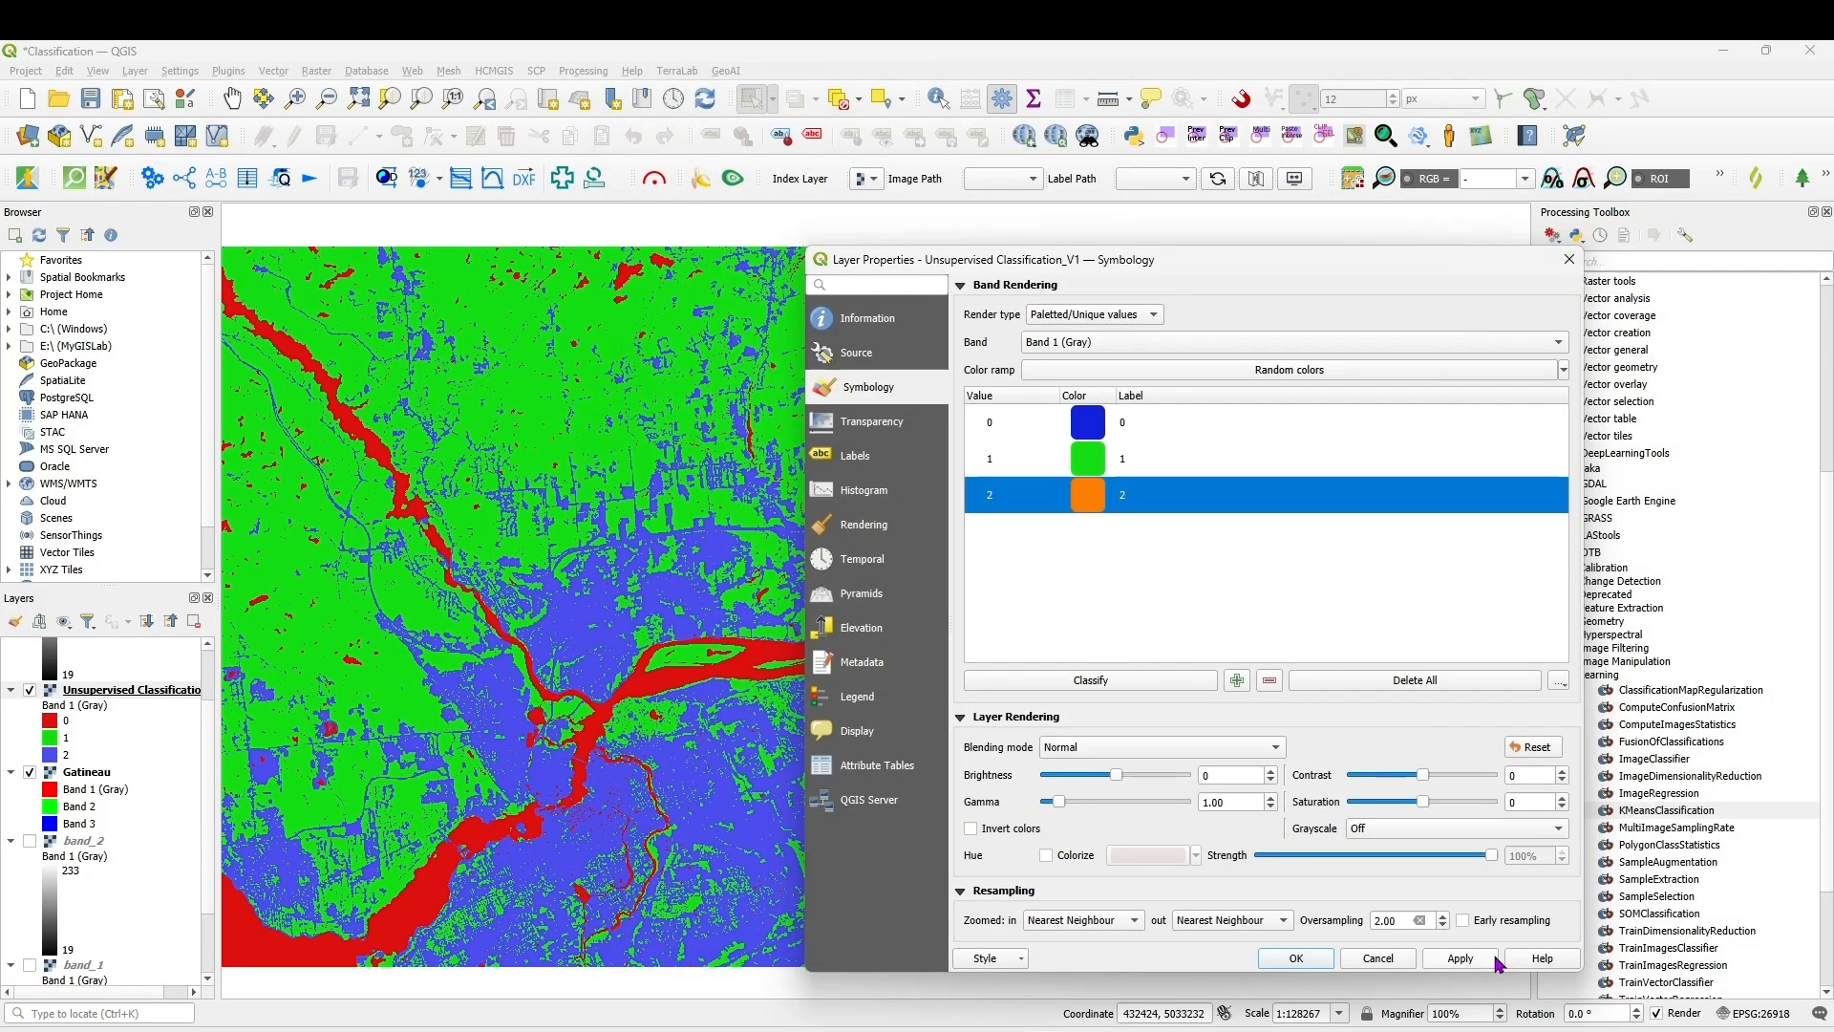
pyautogui.click(1468, 965)
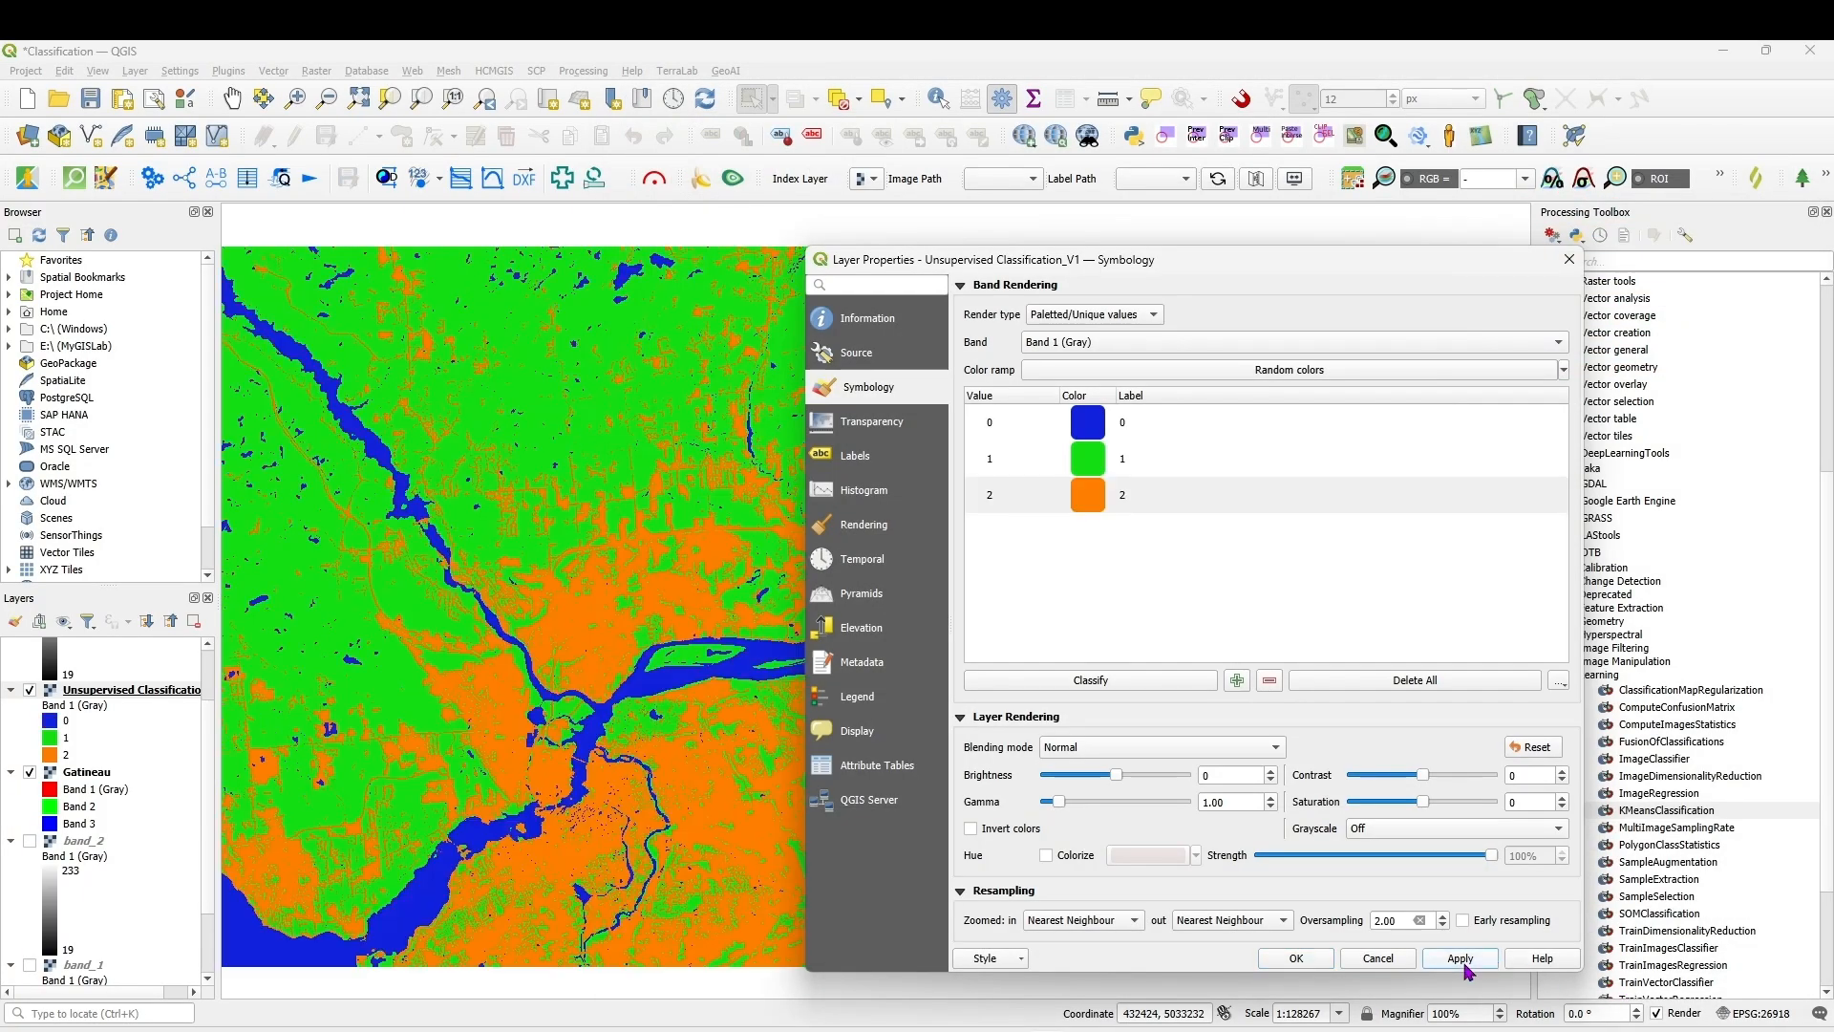
# - Label class 0 Water, class 1 Vegetation and class 2 Urban, and confirm the layer properties
pyautogui.click(1127, 423)
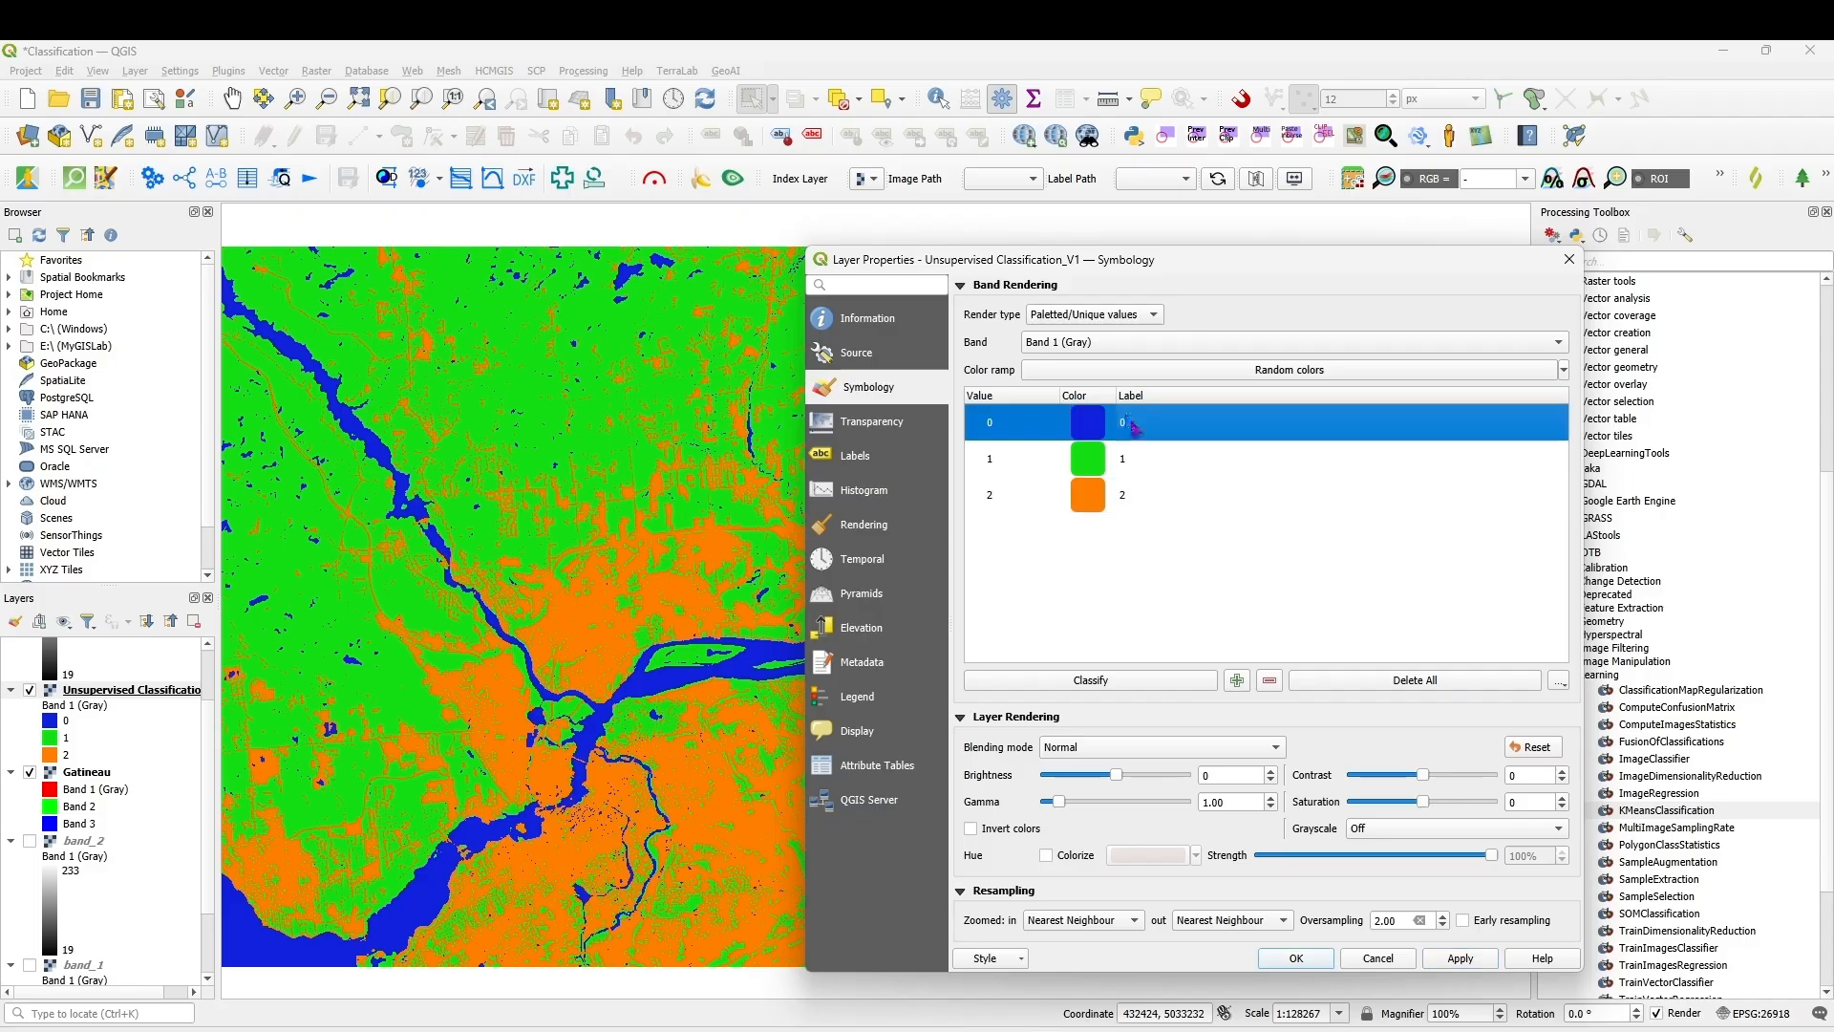
pyautogui.doubleClick(1129, 423)
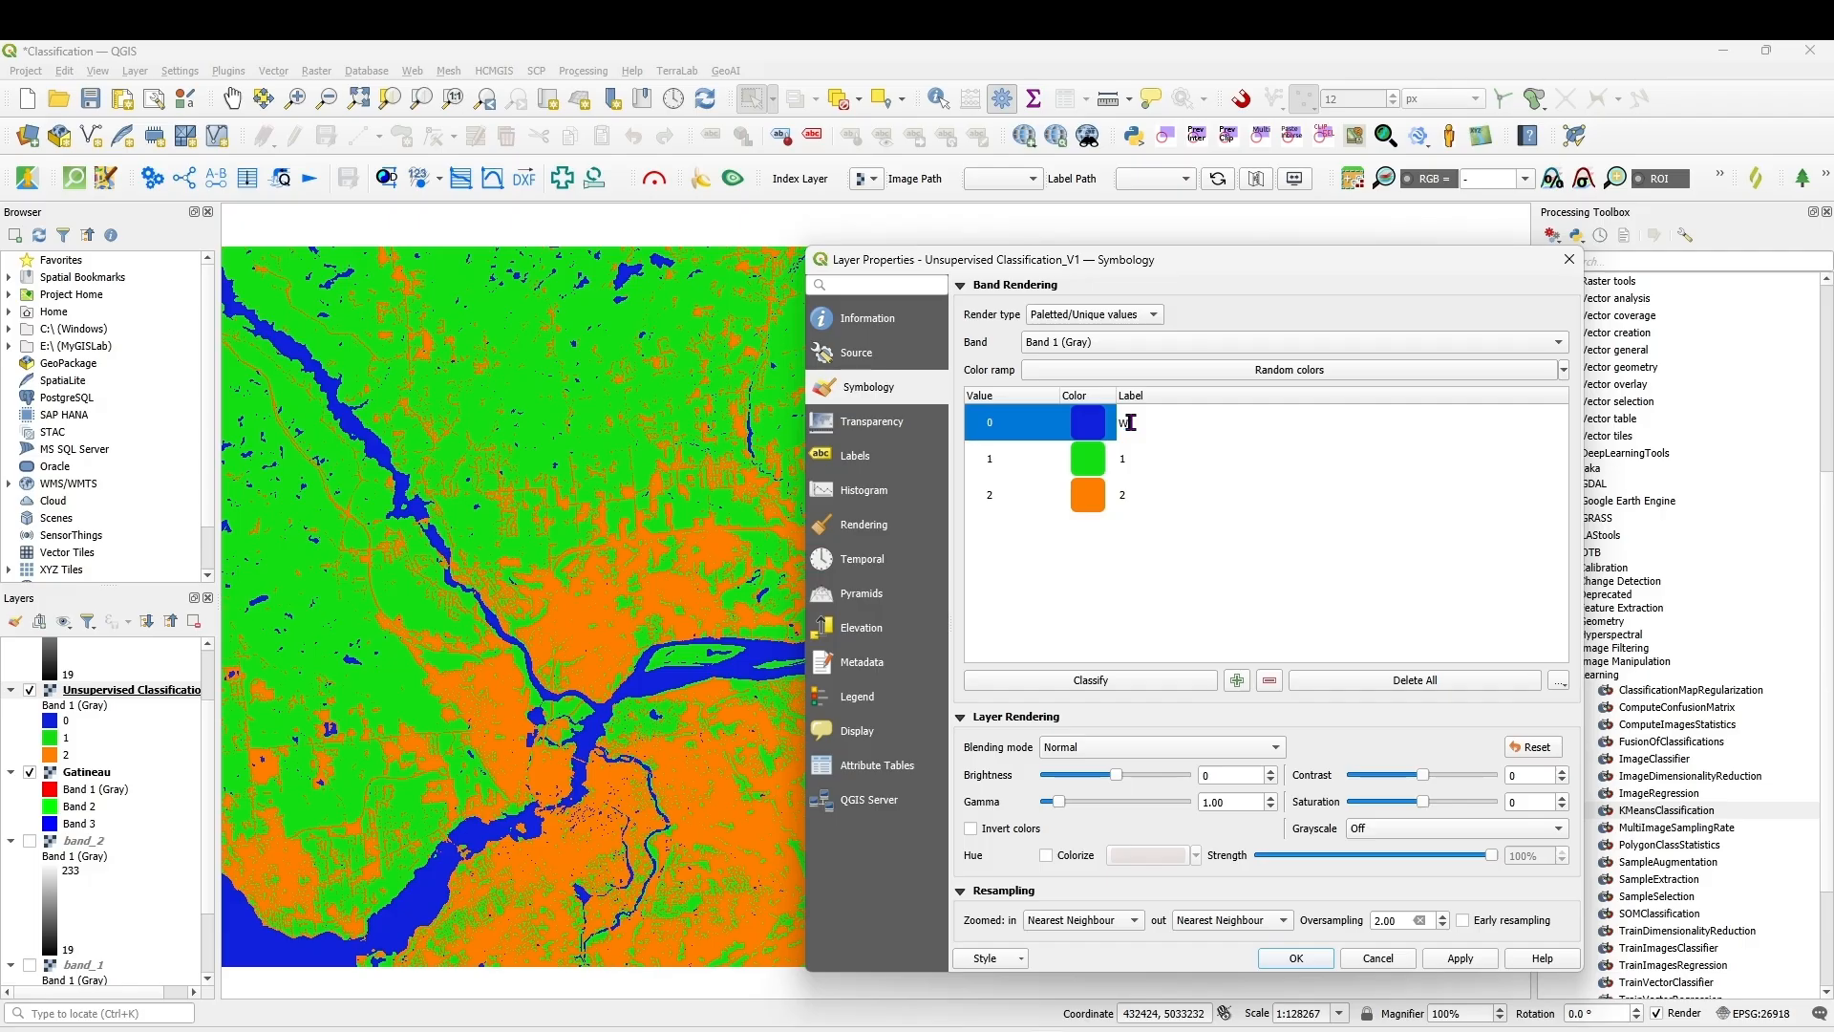
pyautogui.doubleClick(1153, 464)
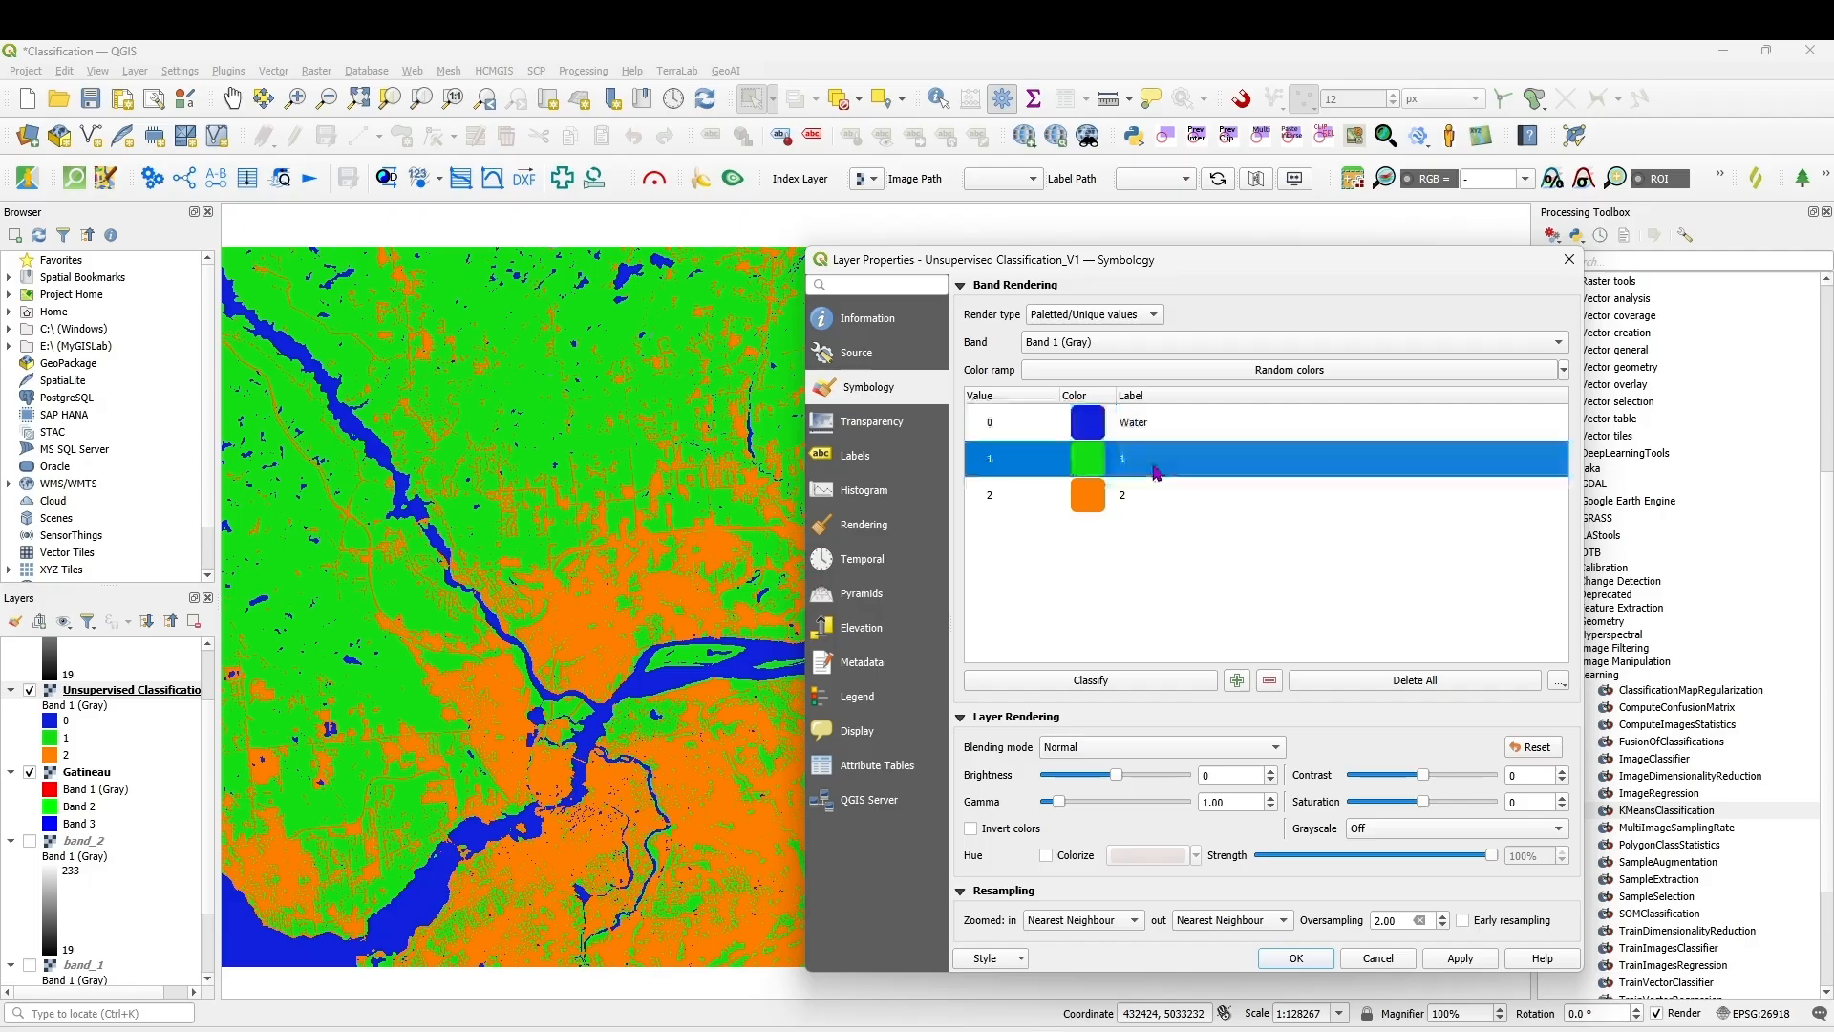
pyautogui.write('V')
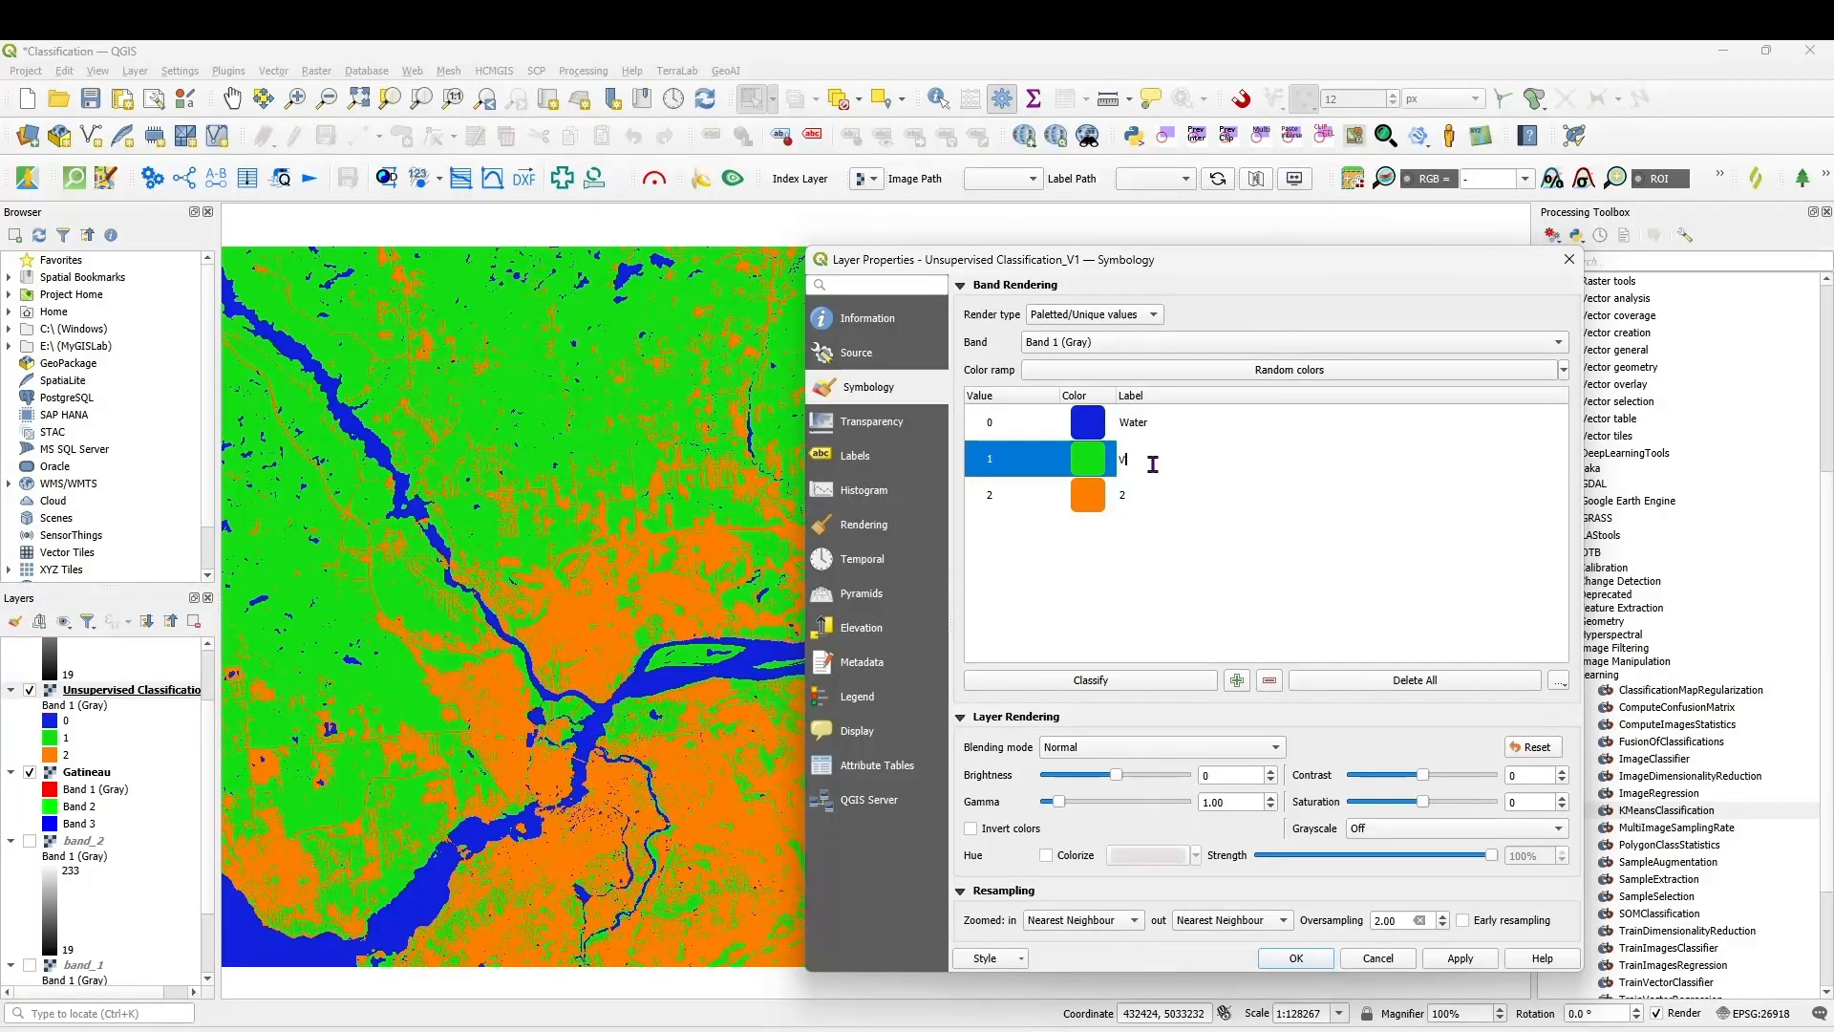
pyautogui.write('egetation')
pyautogui.click(1125, 503)
pyautogui.doubleClick(1124, 497)
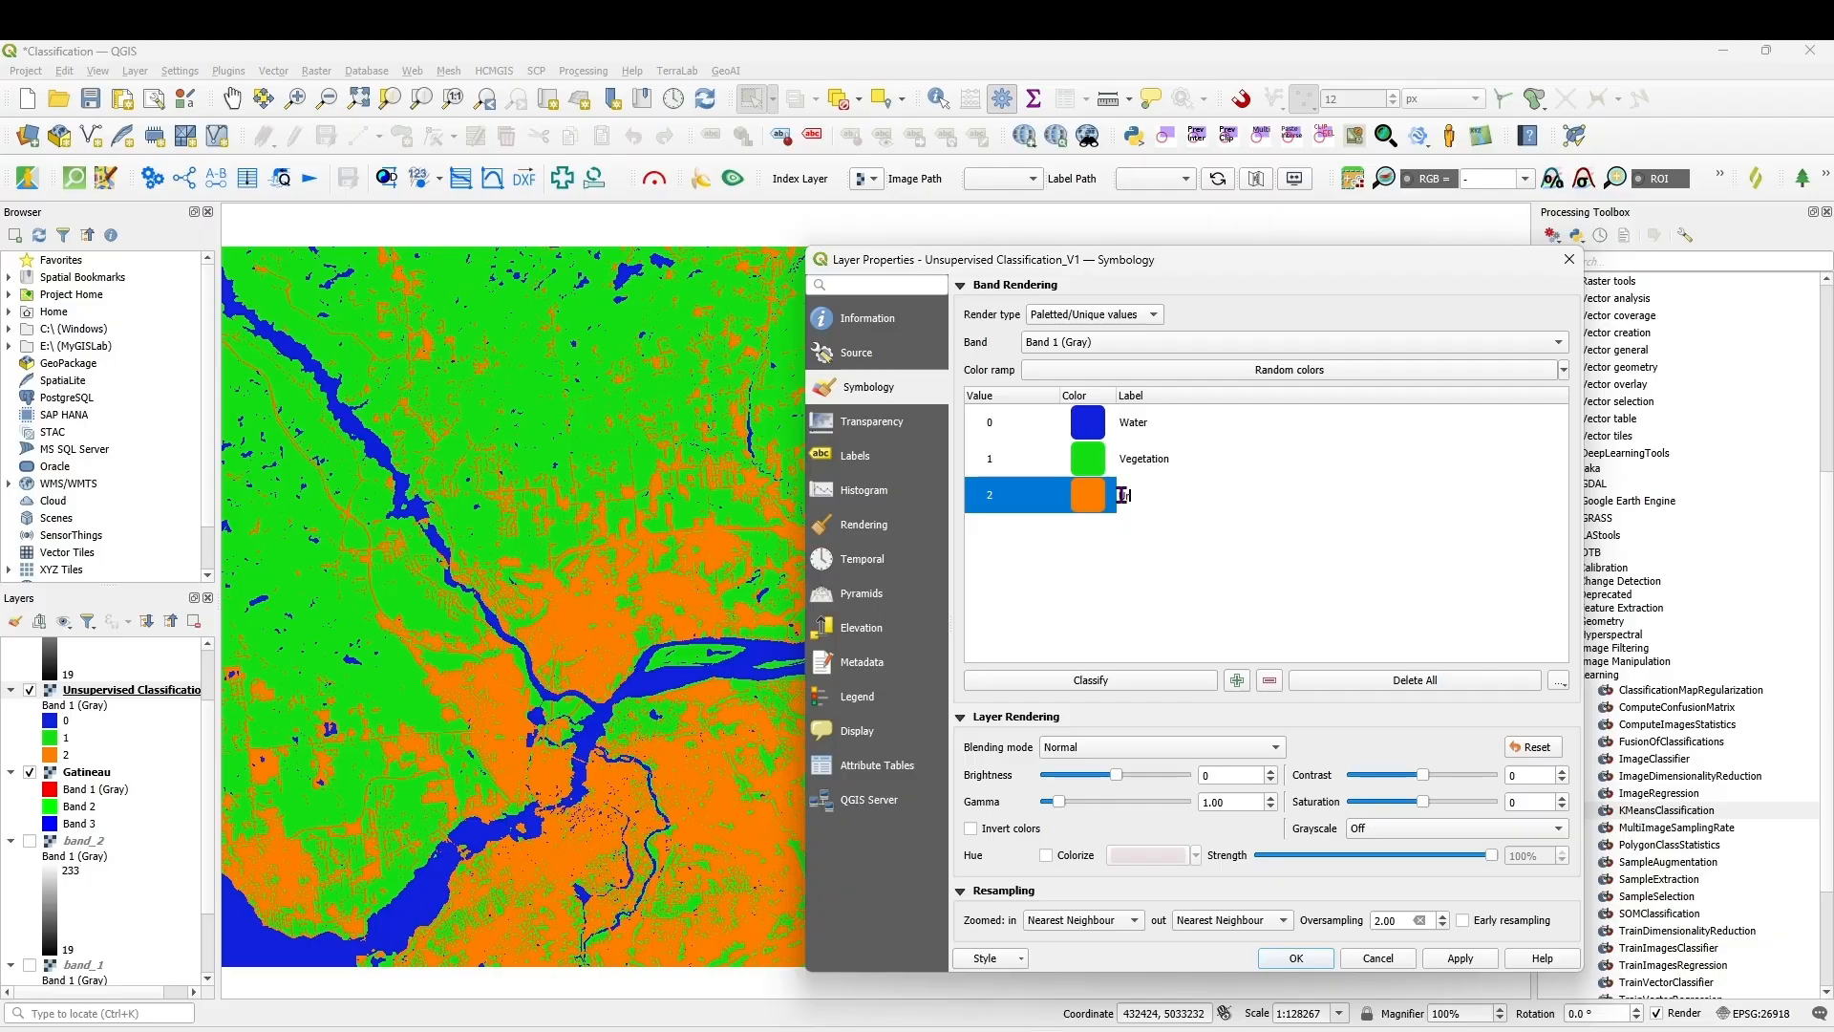
pyautogui.click(1460, 958)
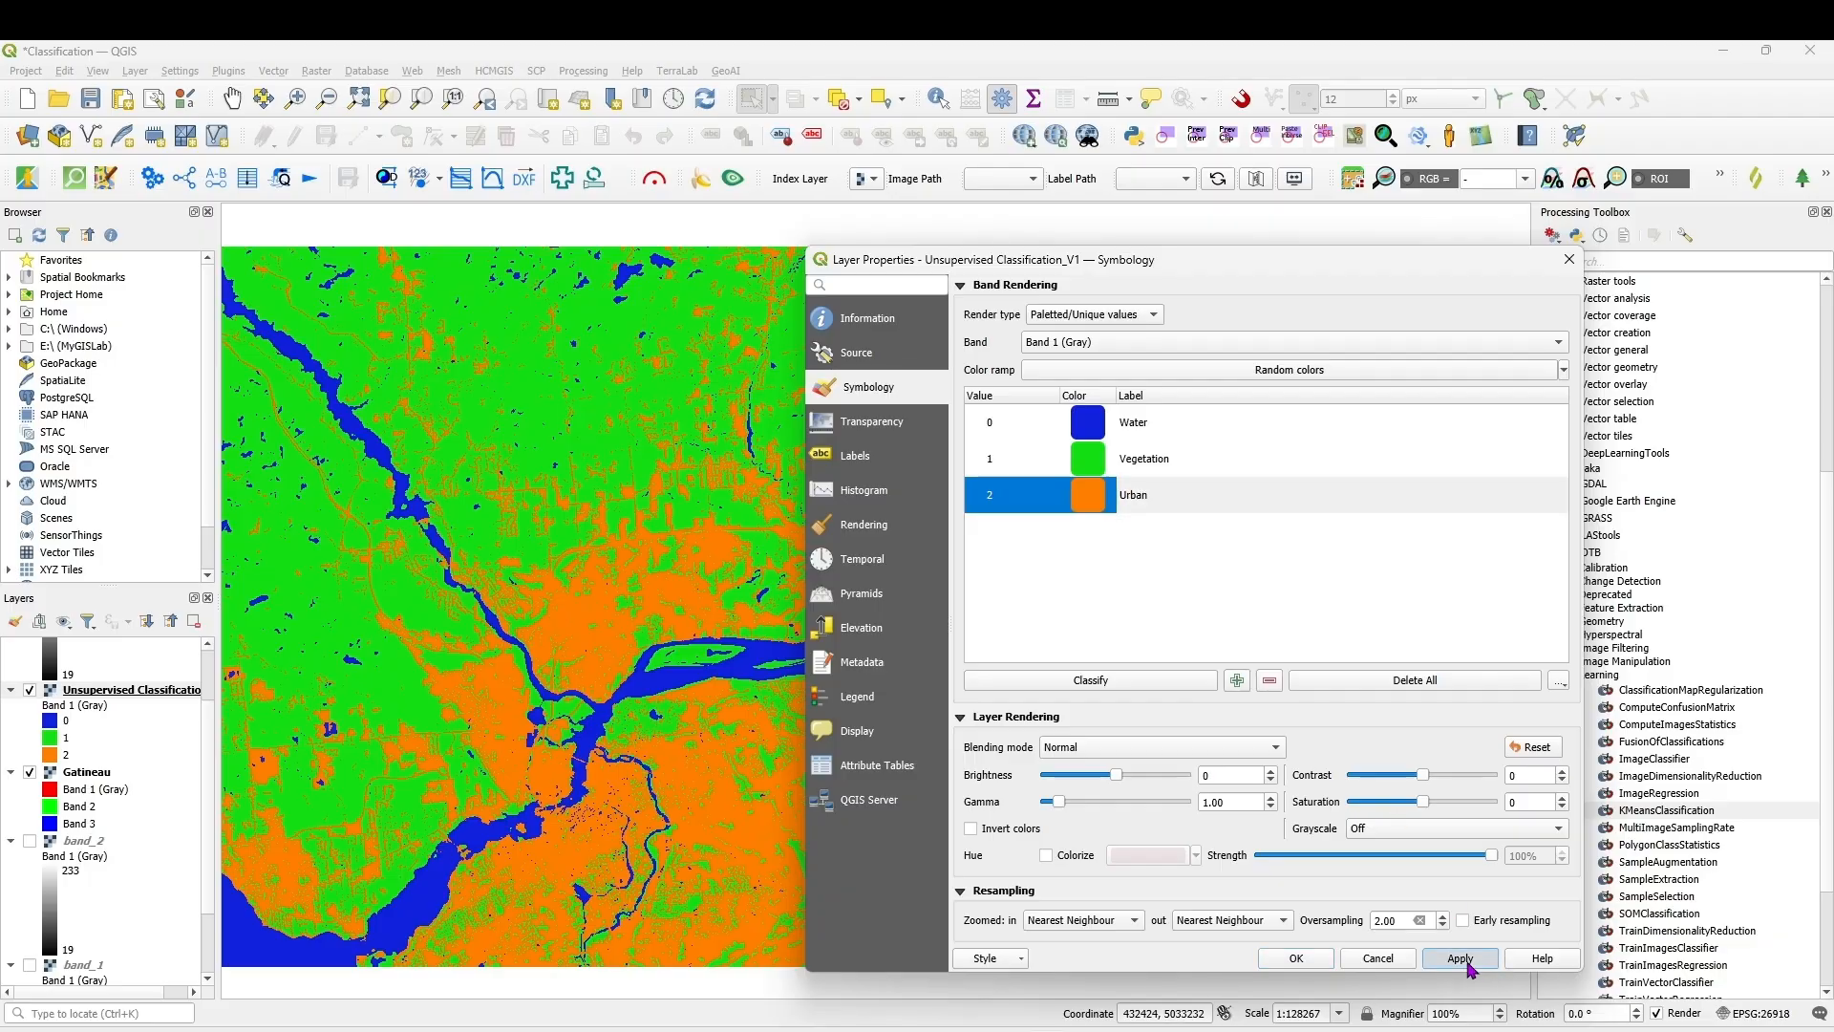
pyautogui.click(1297, 958)
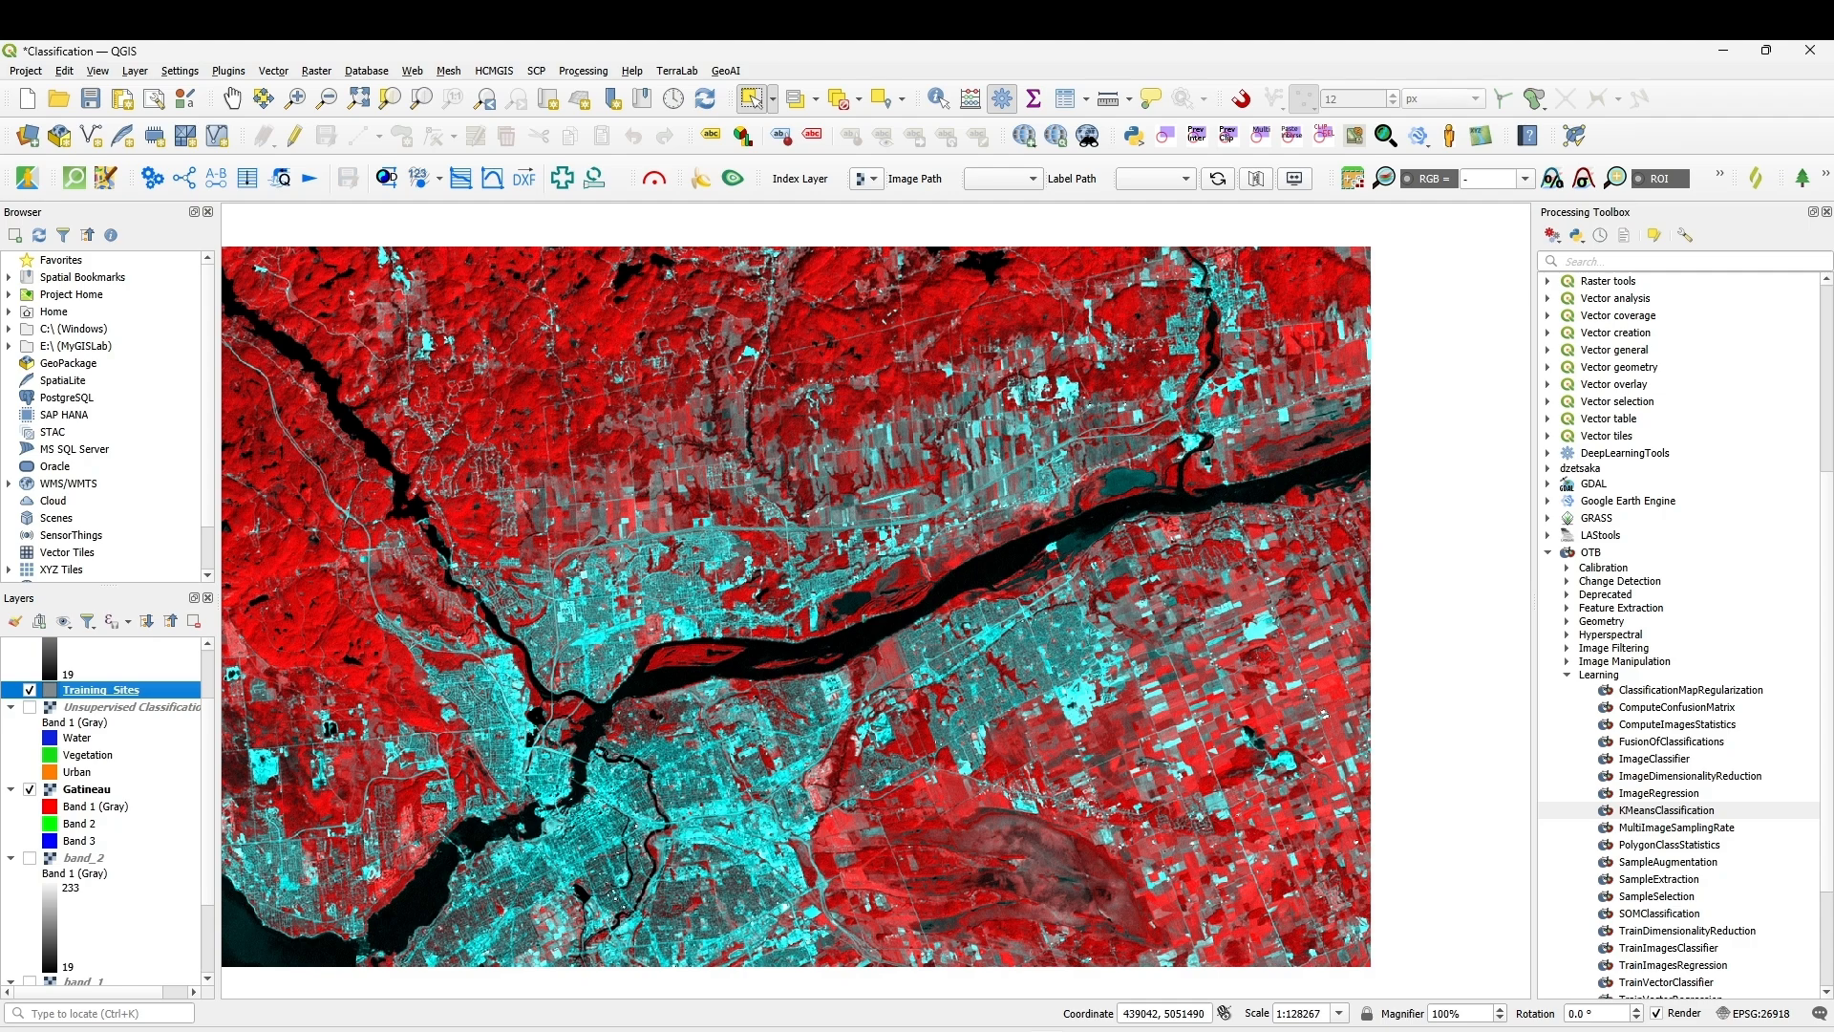
# - Start a new shapefile layer and set its file to Training_Sites in the Gatinuea Bands folder
pyautogui.click(135, 71)
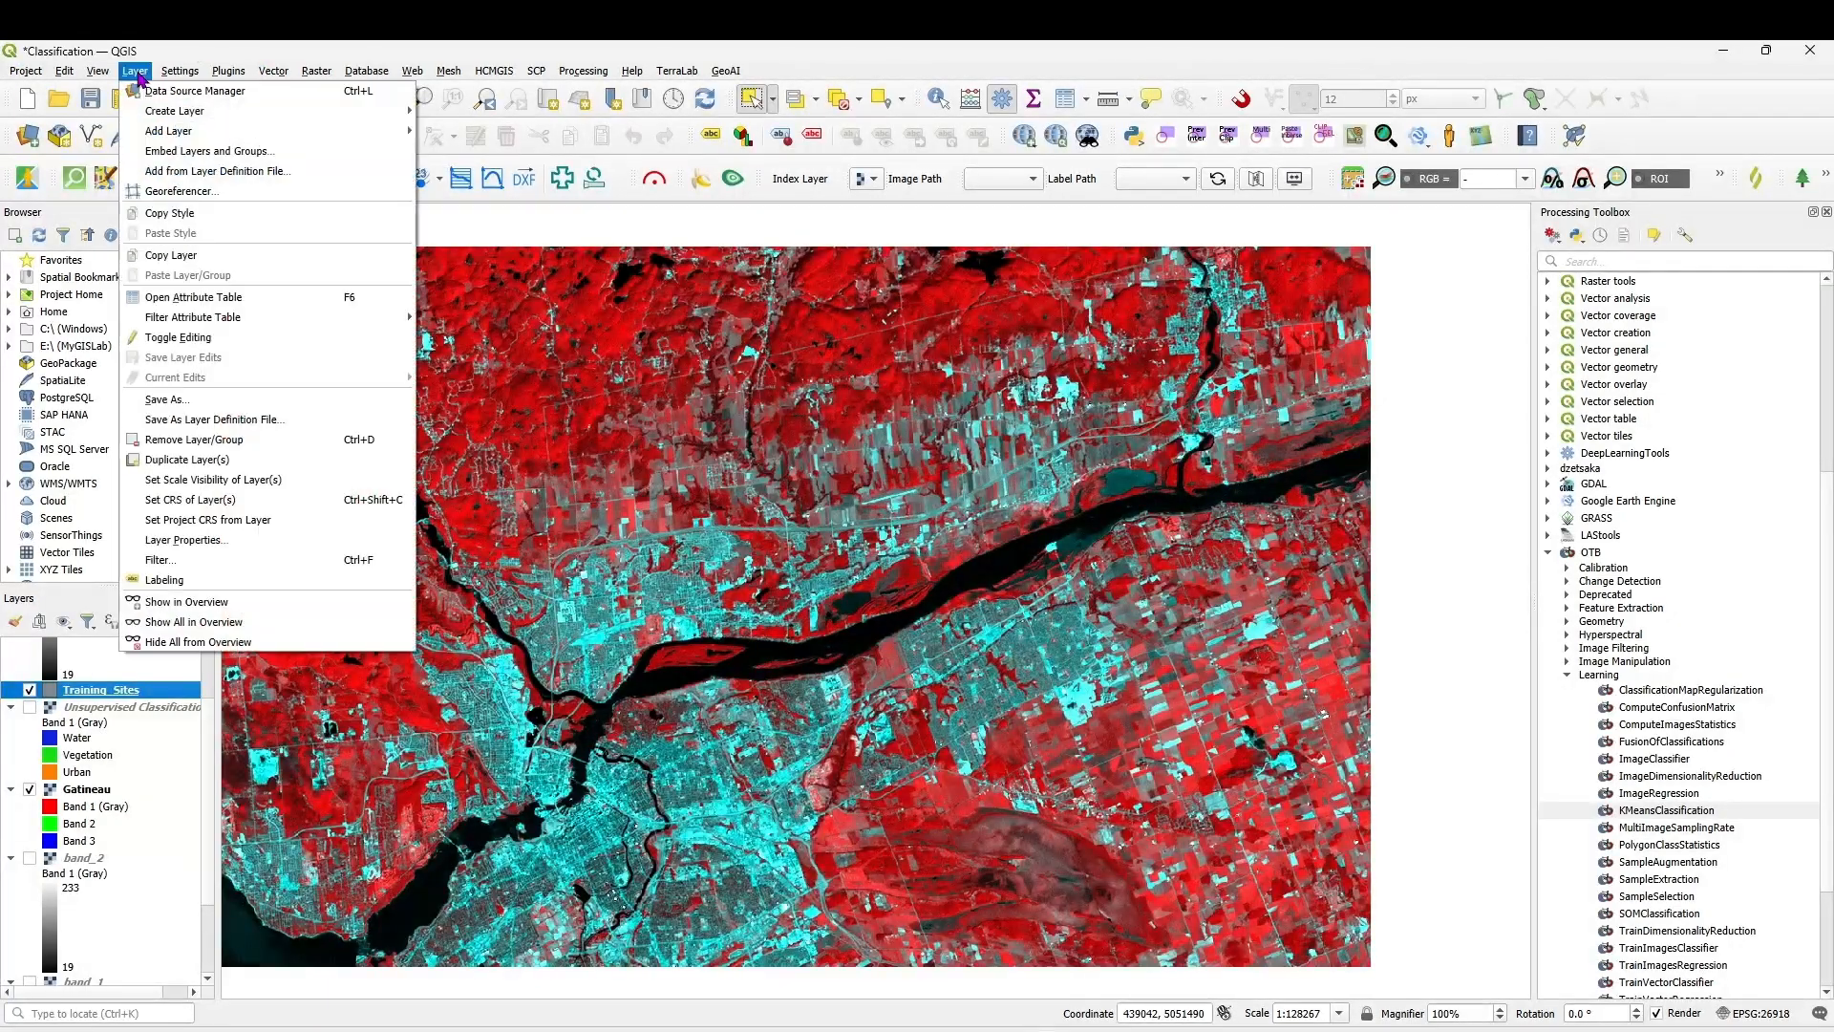
pyautogui.moveTo(216, 113)
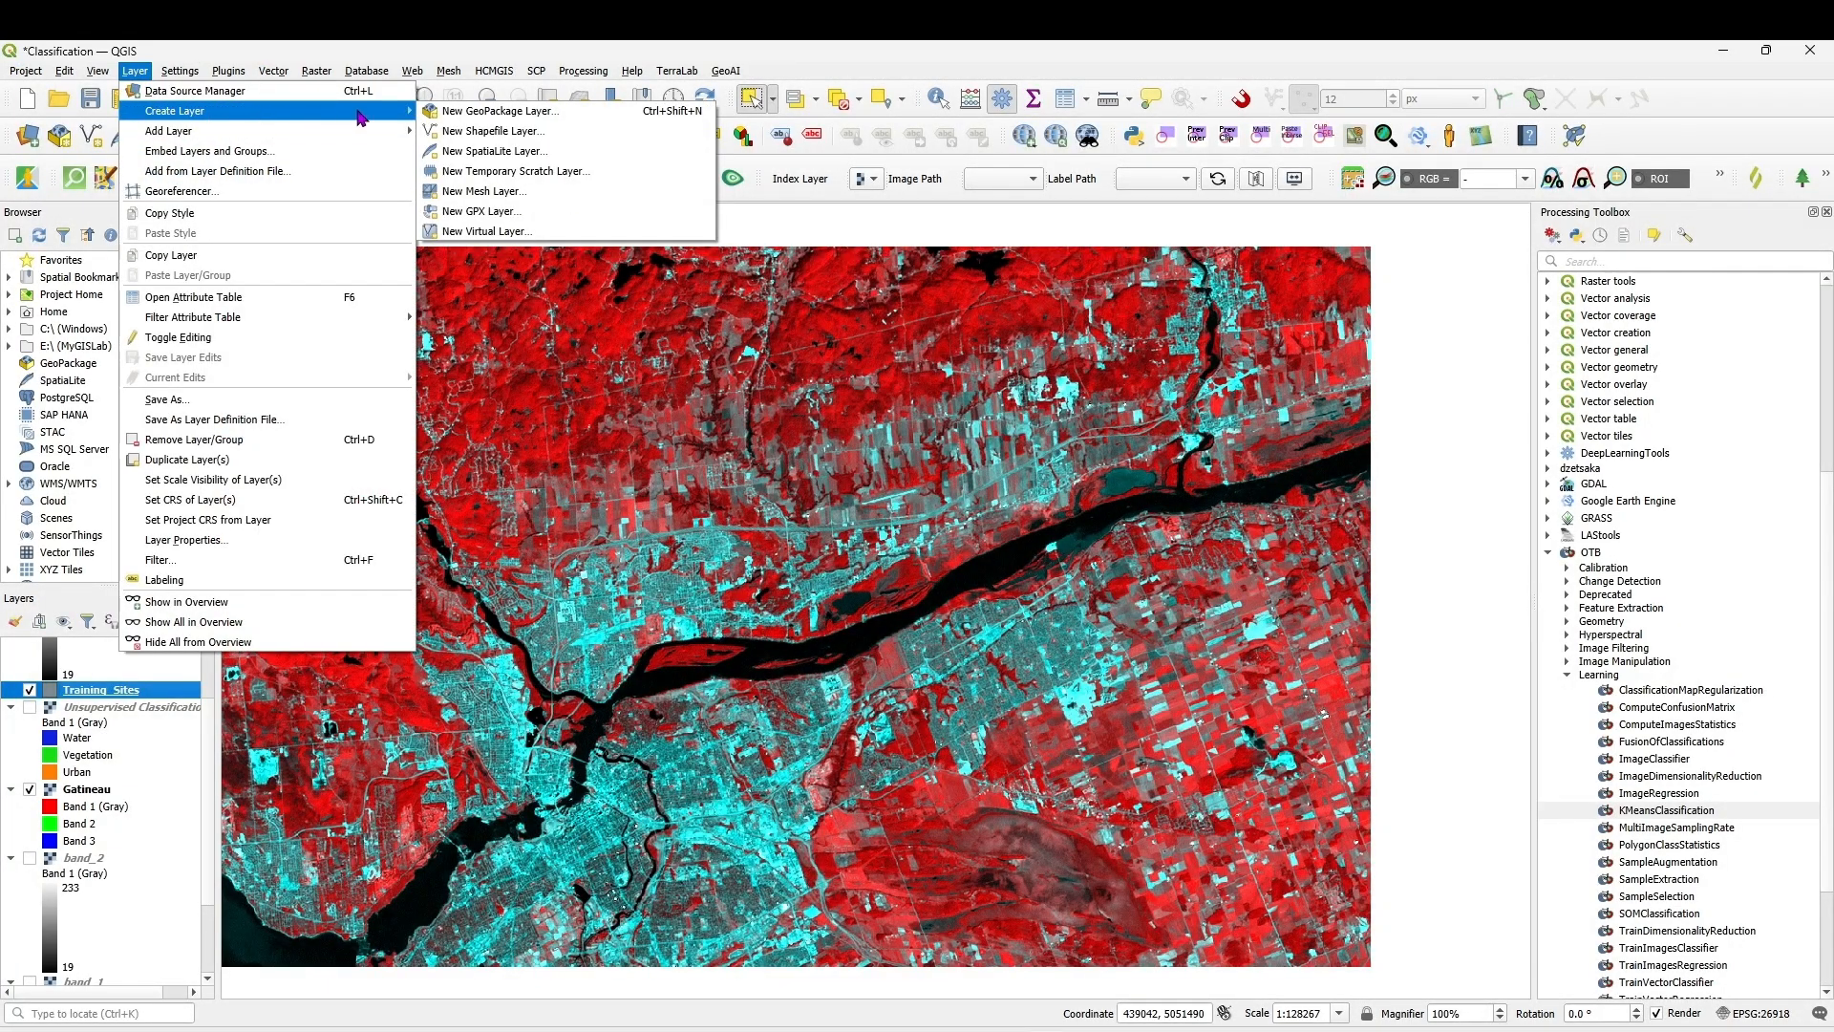
pyautogui.click(498, 136)
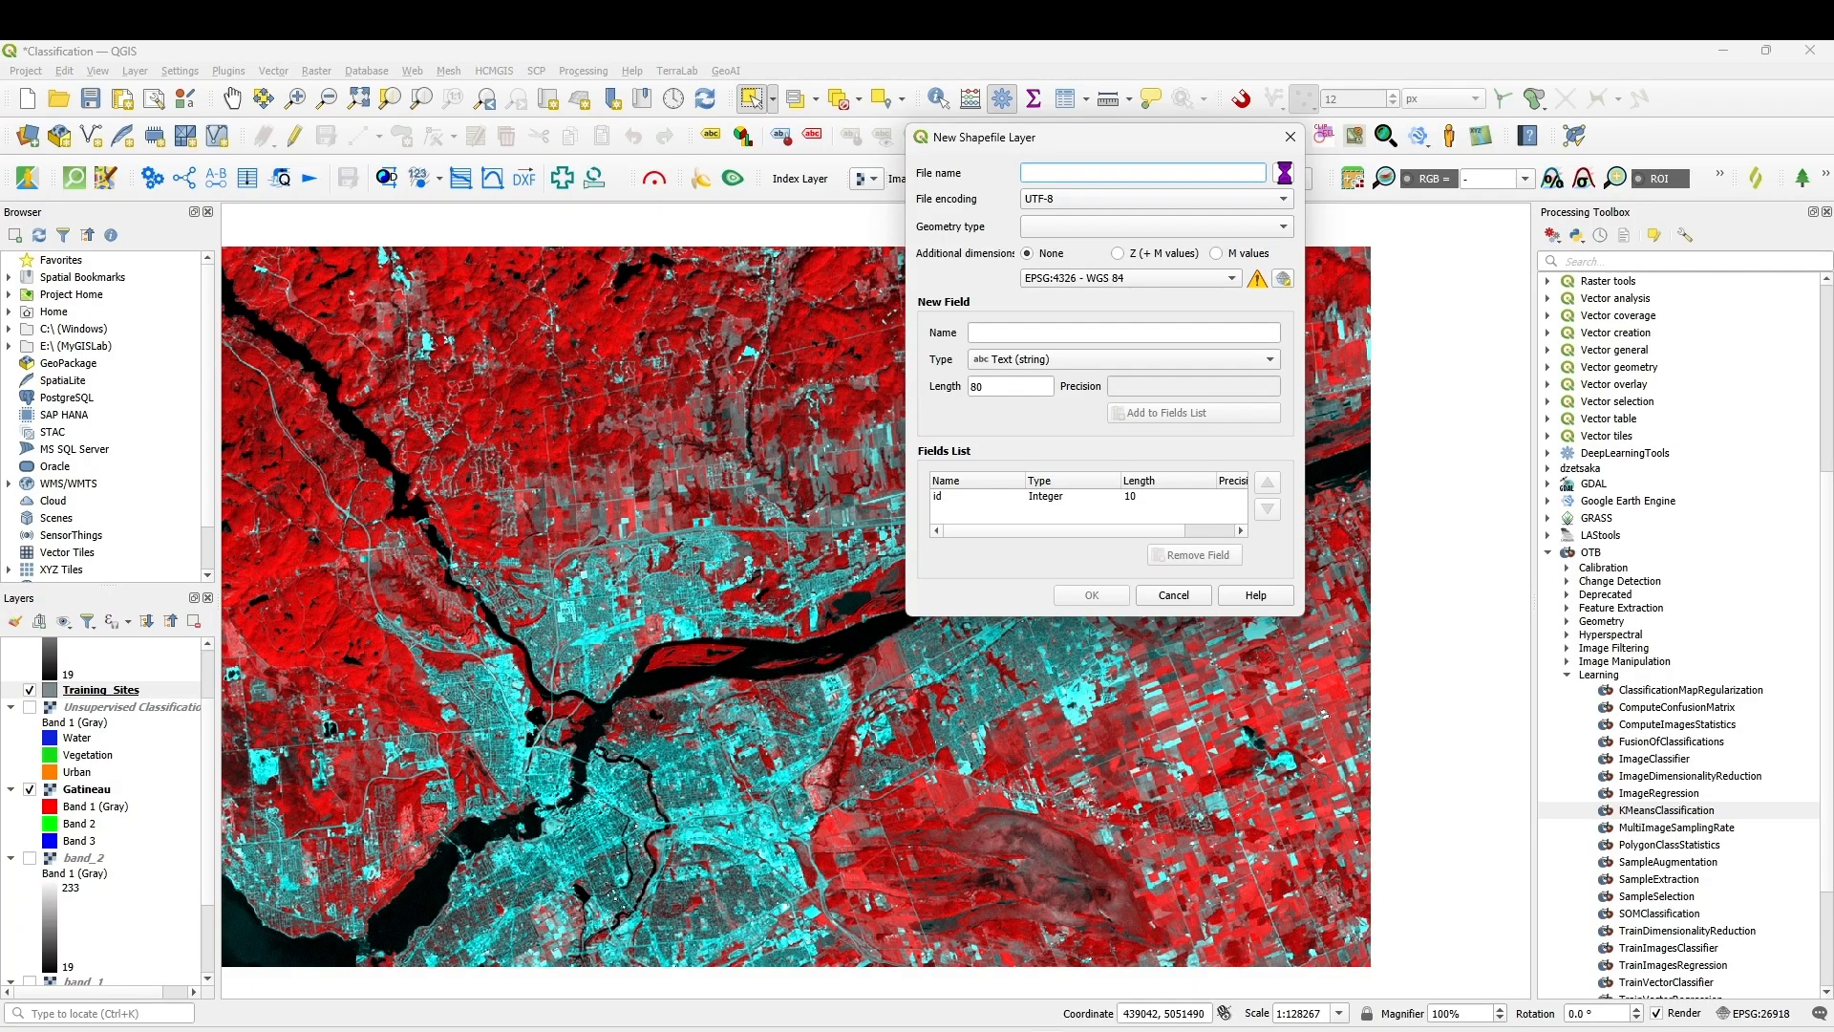
pyautogui.click(1284, 173)
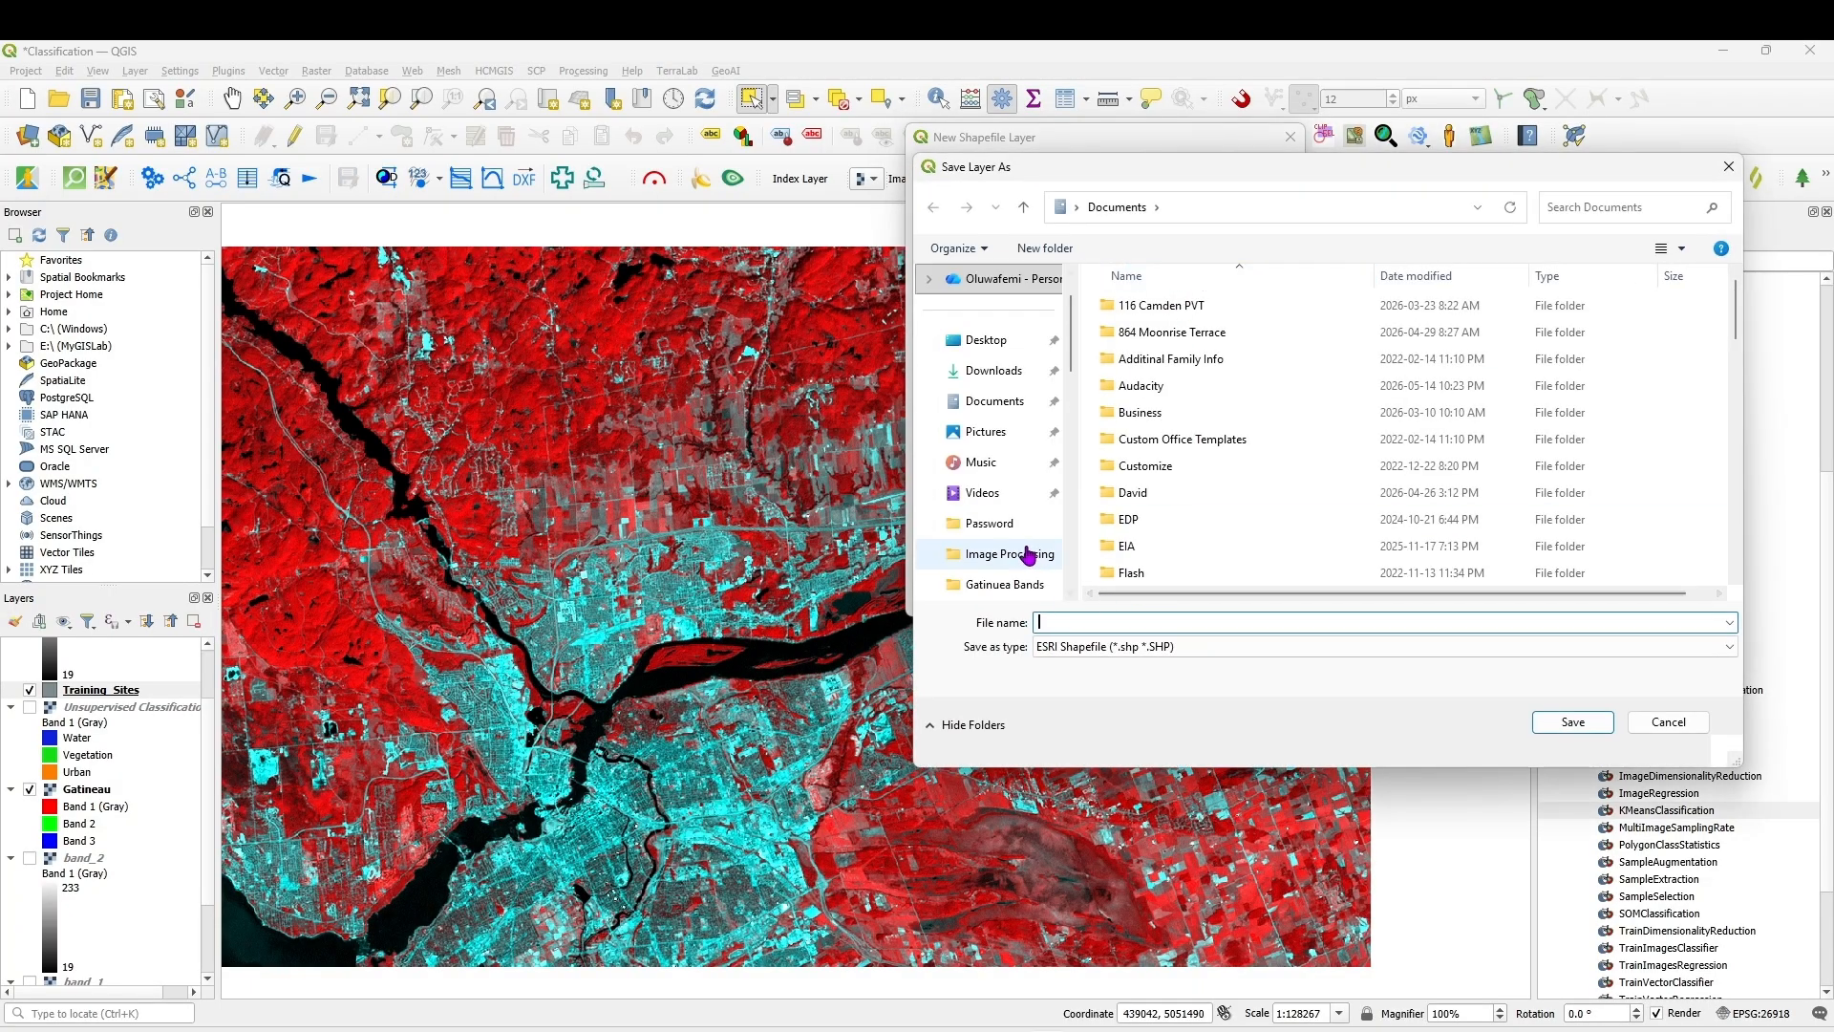
pyautogui.scroll(-1, 1017, 535)
pyautogui.click(989, 497)
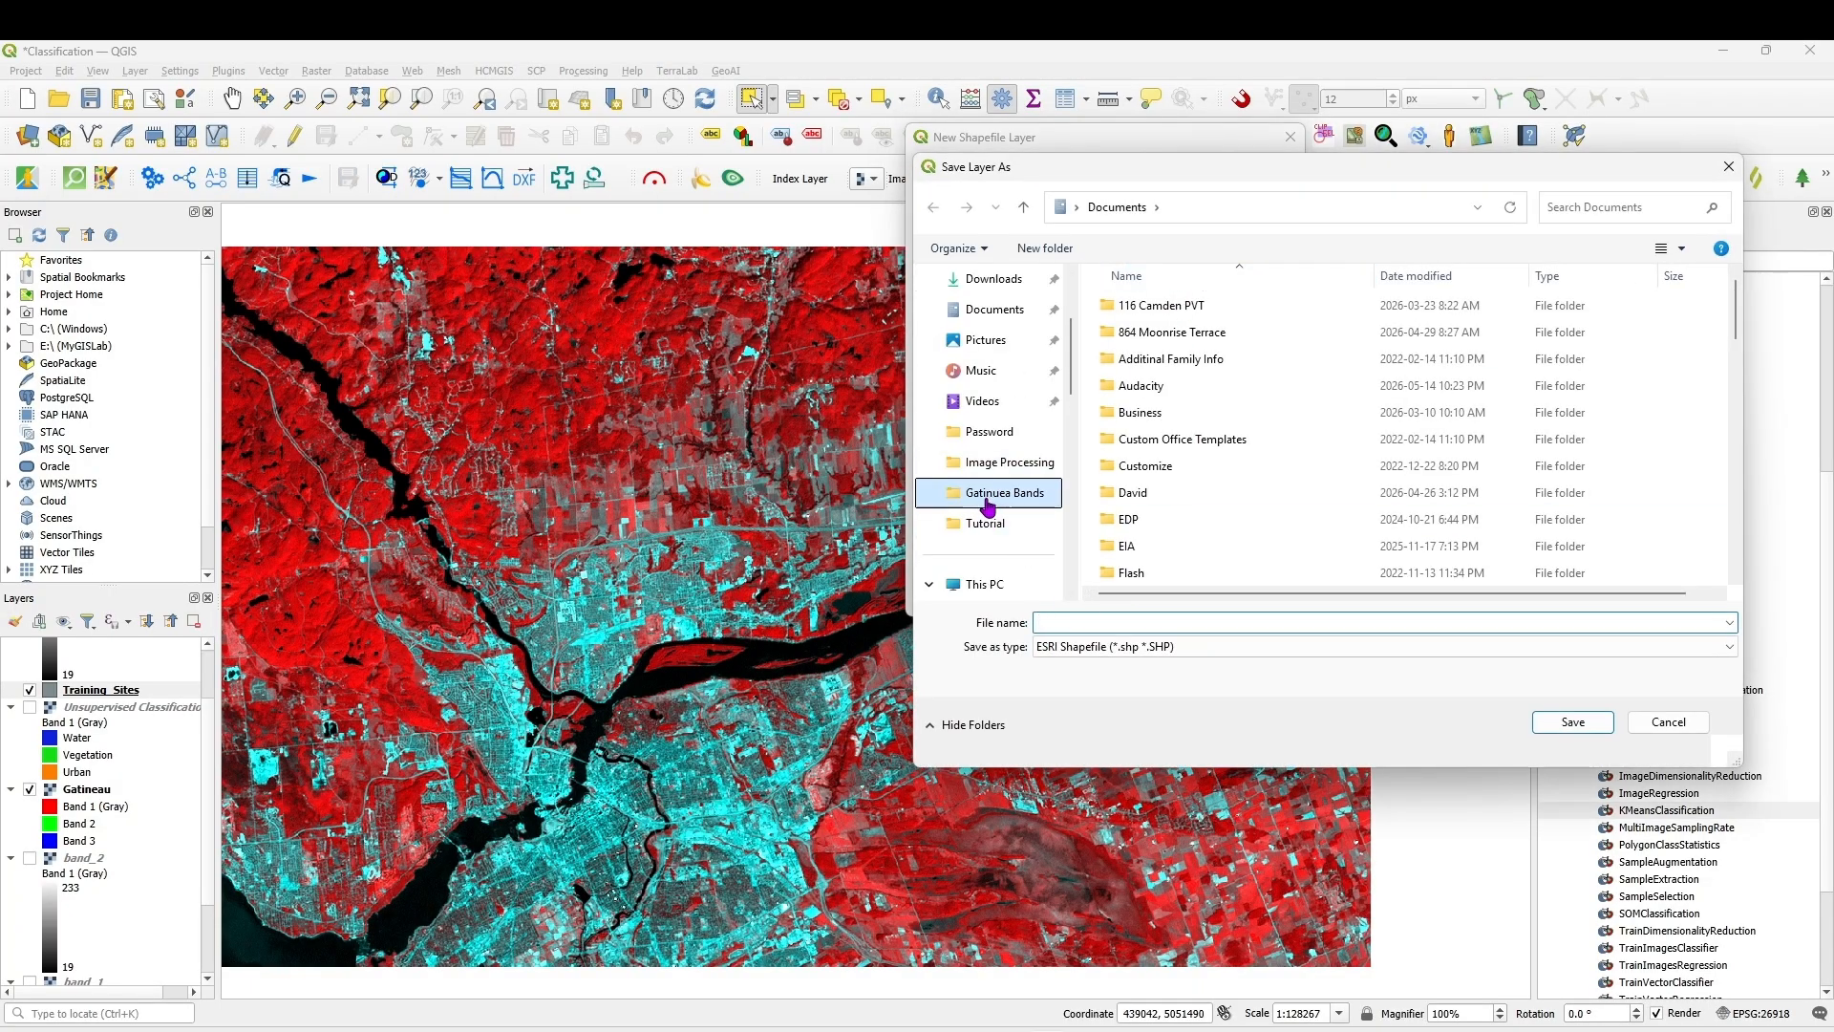
pyautogui.click(1095, 626)
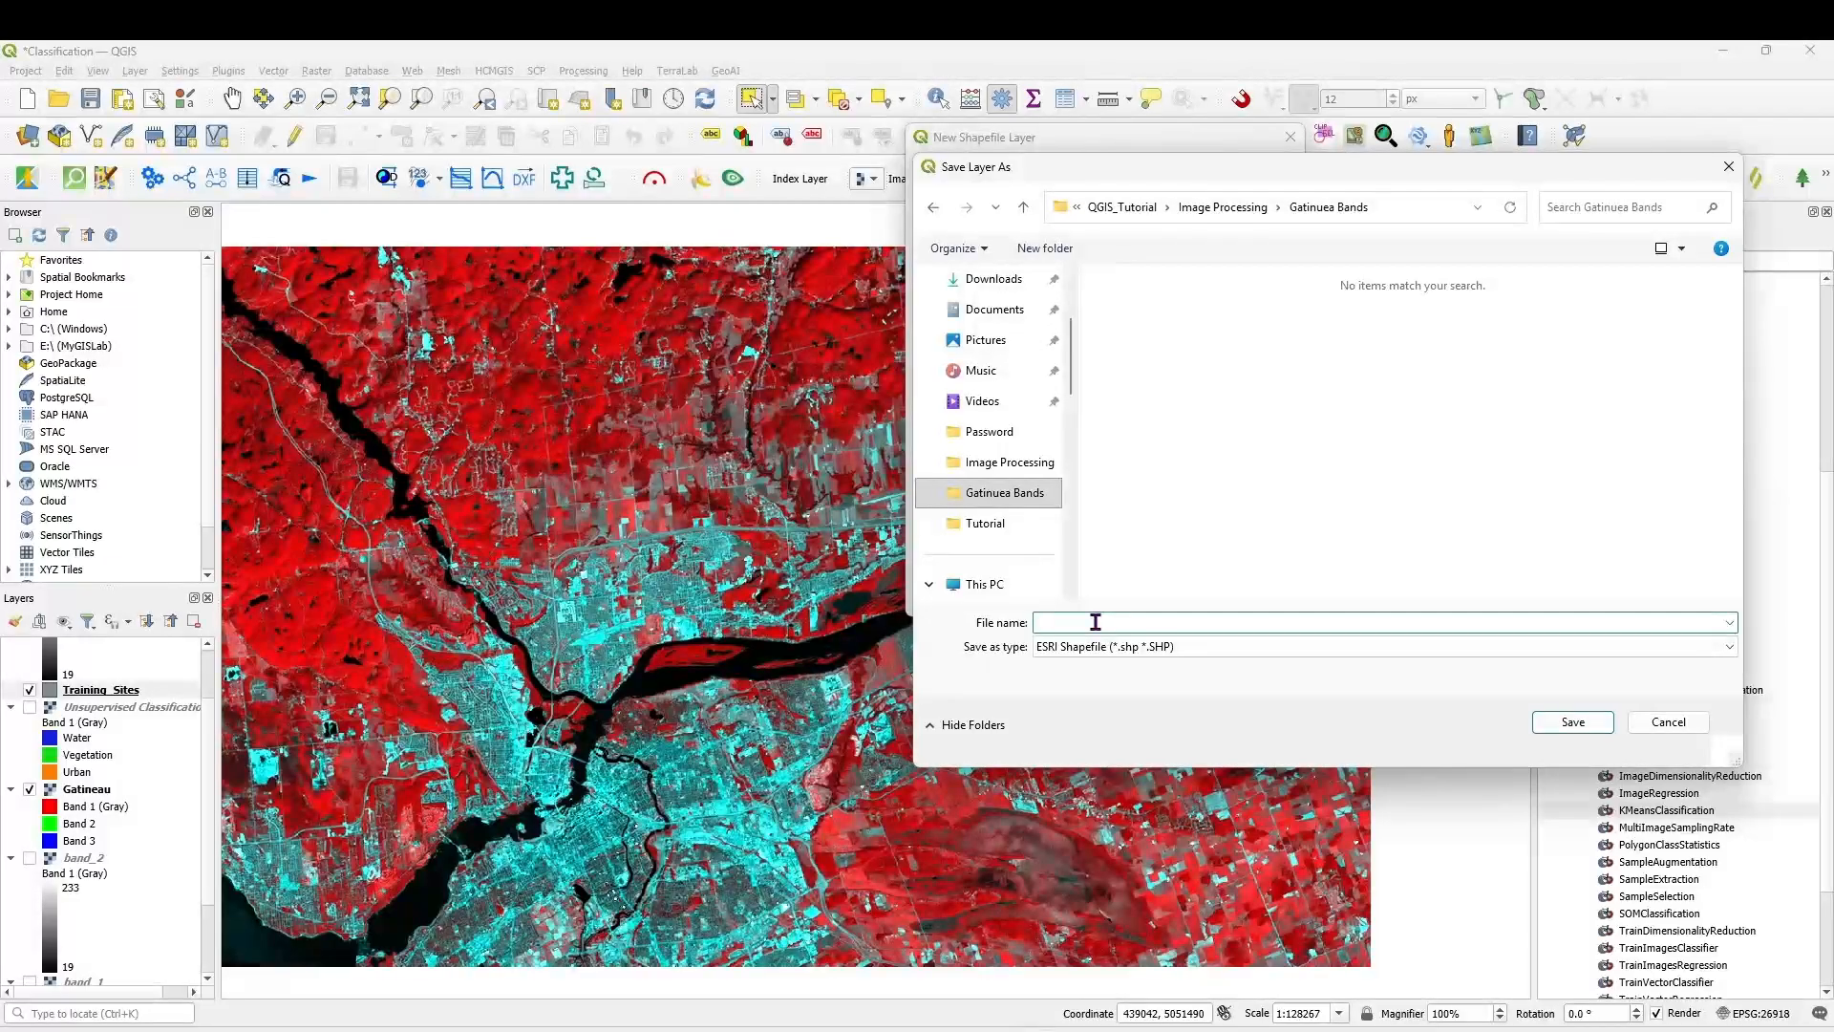
pyautogui.write('Training_Sites')
pyautogui.click(1572, 721)
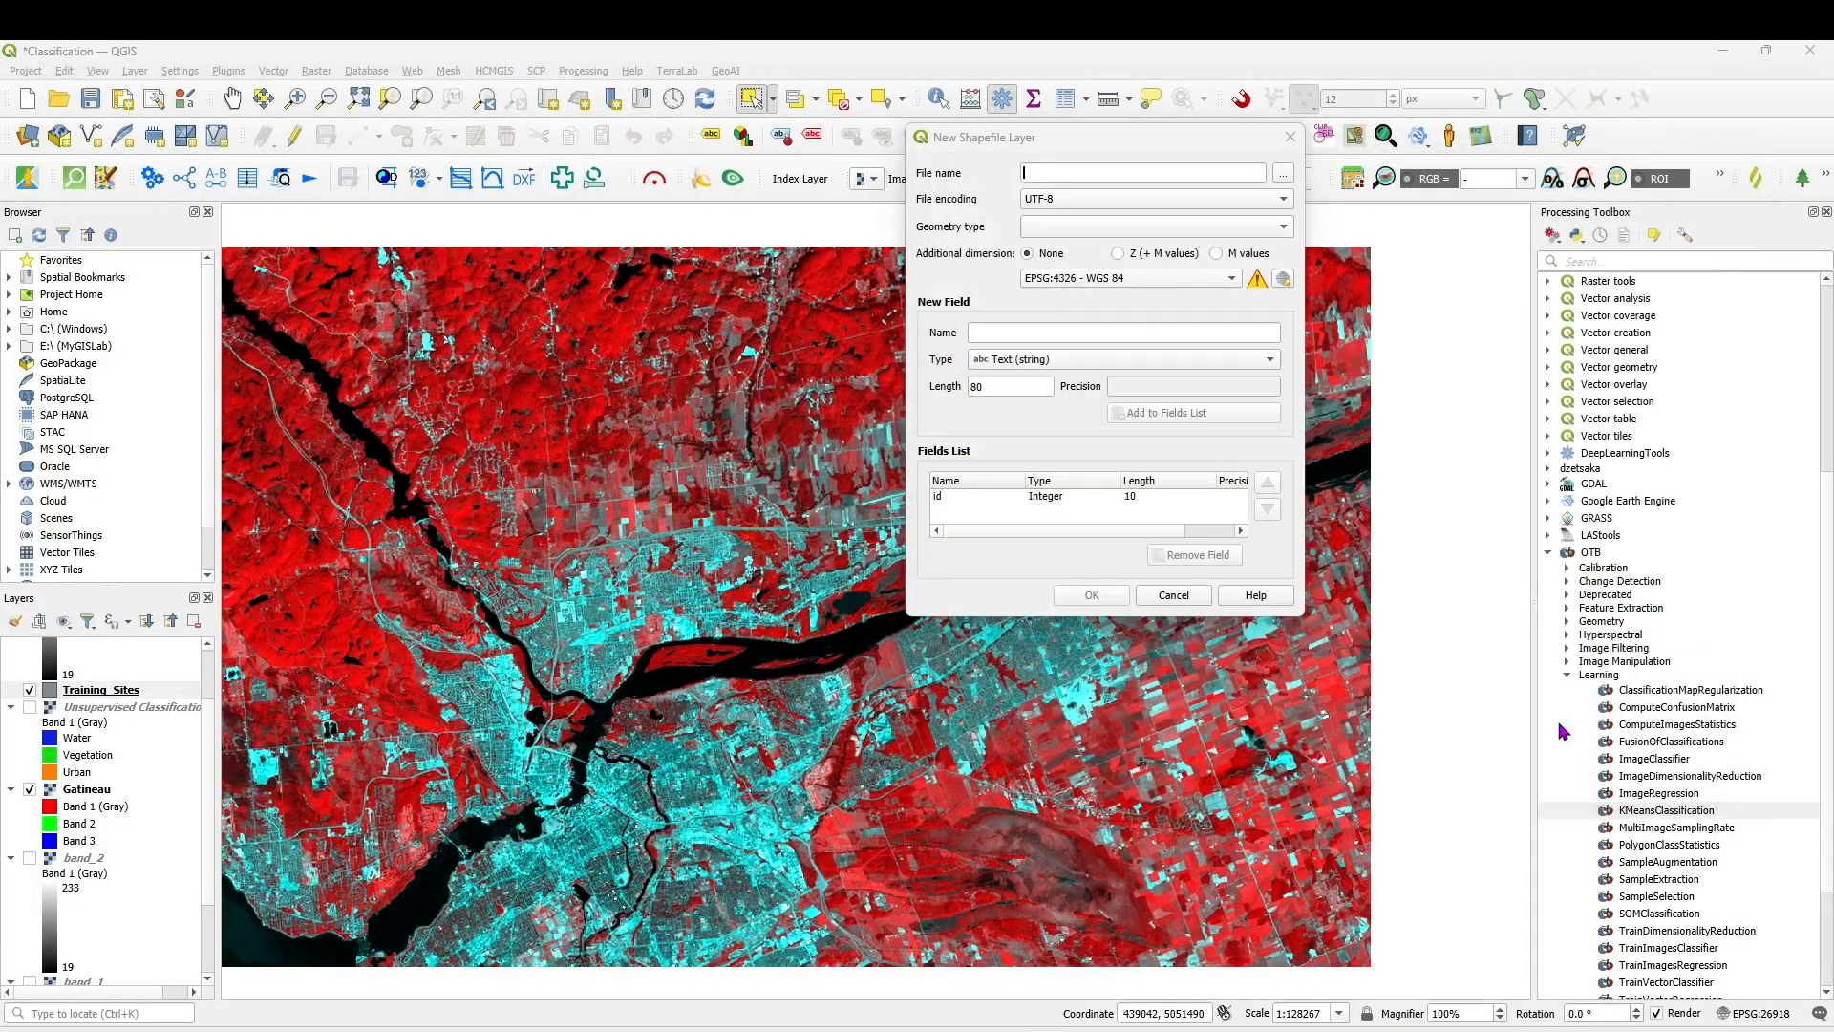
# - Set the new shapefile's geometry type to Polygon and its CRS to the project's EPSG:26918 - NAD83 / UTM zone 18N
pyautogui.click(1072, 229)
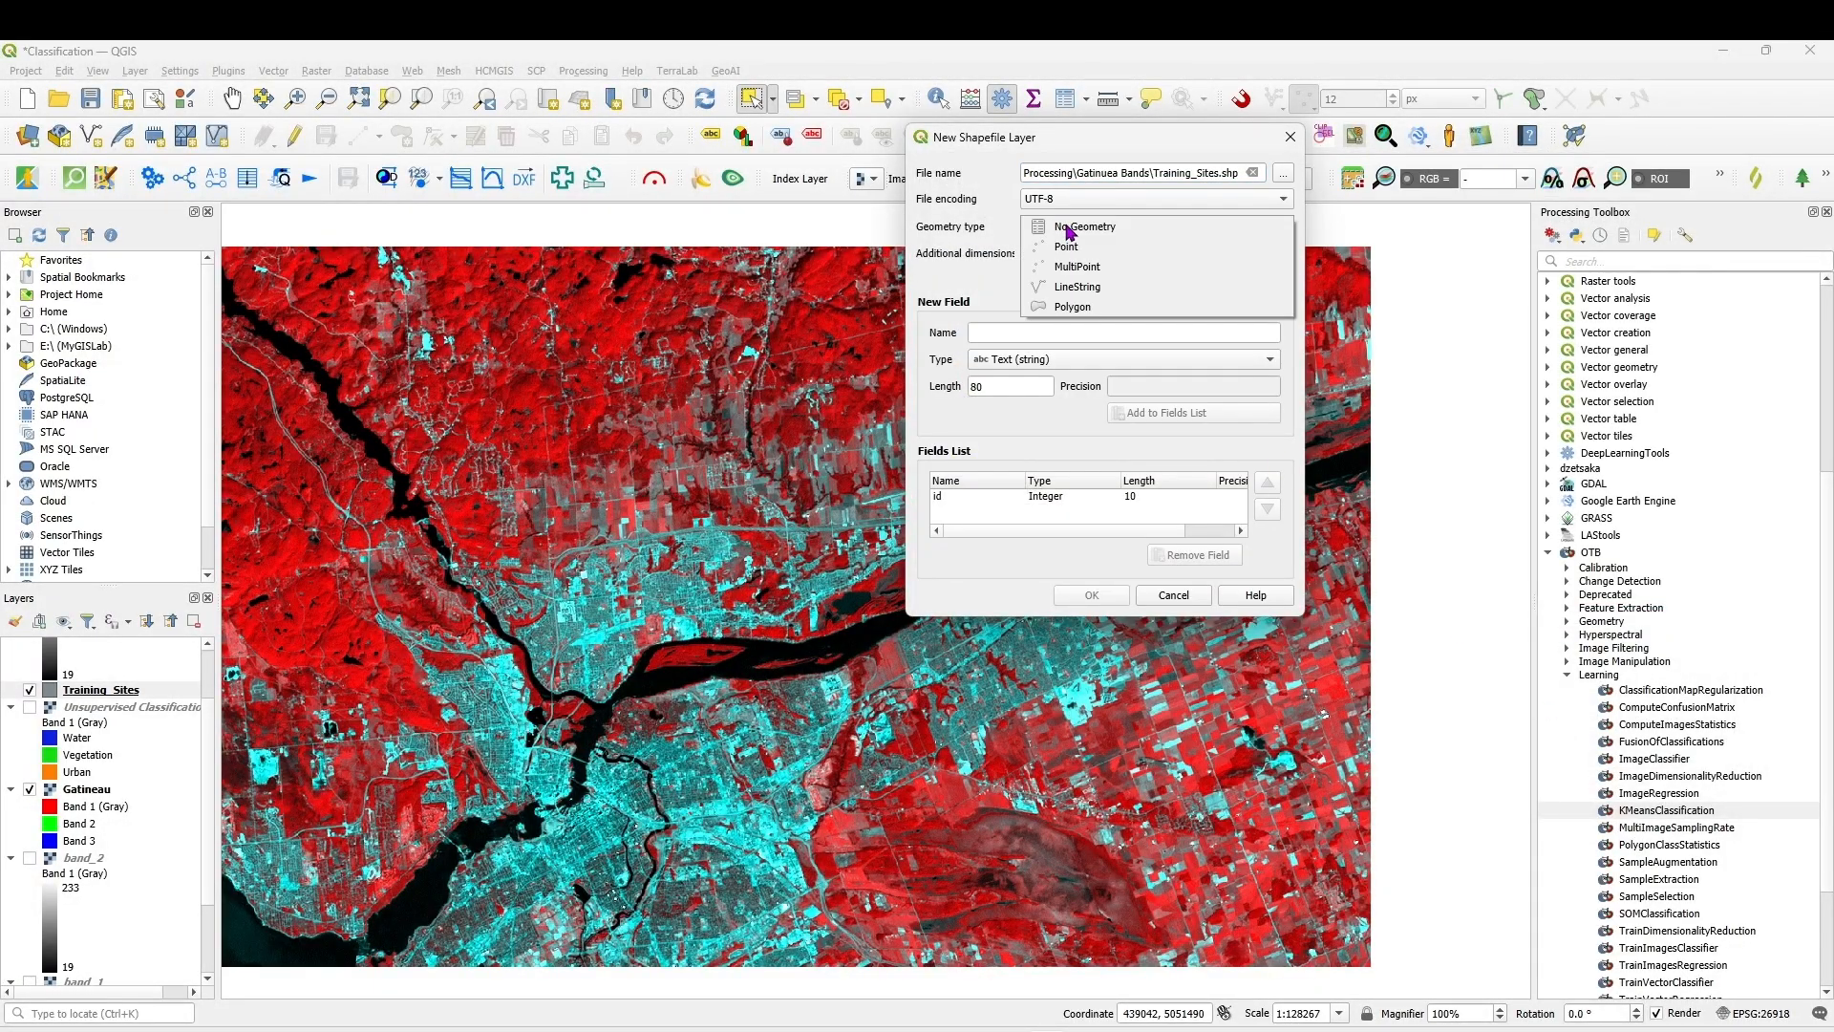
pyautogui.click(1090, 315)
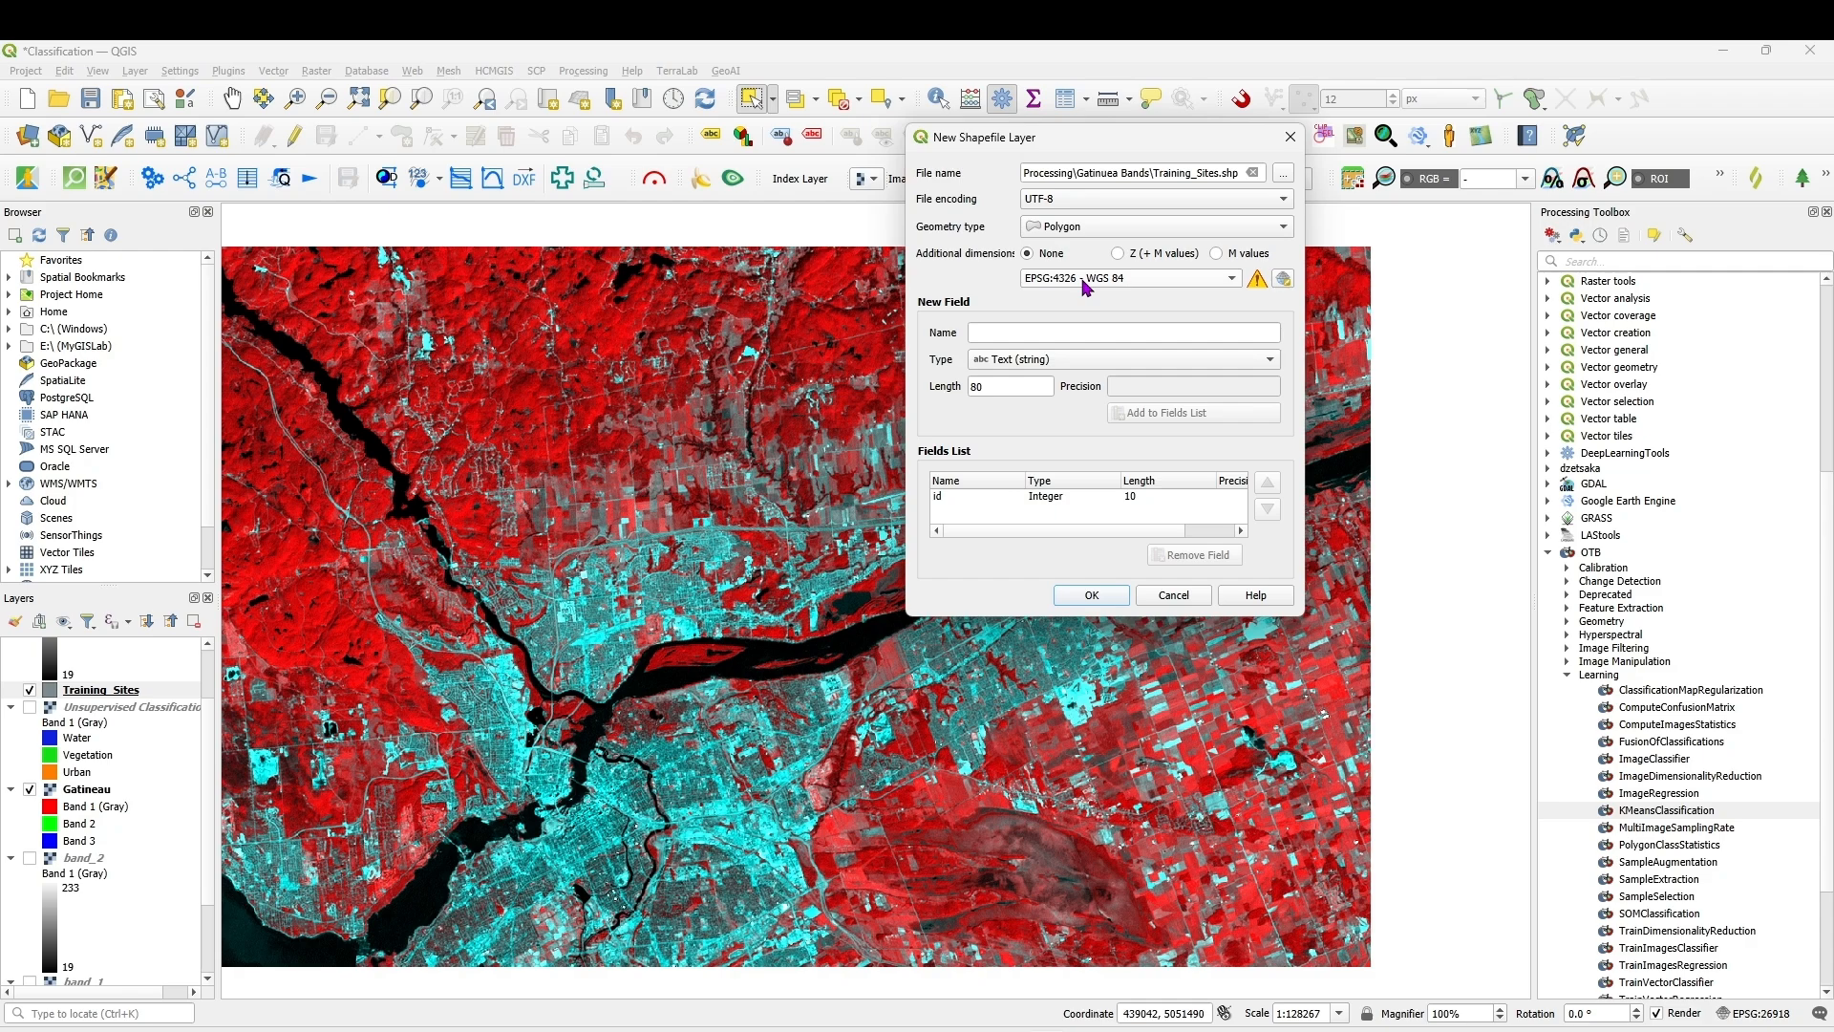
pyautogui.click(1231, 281)
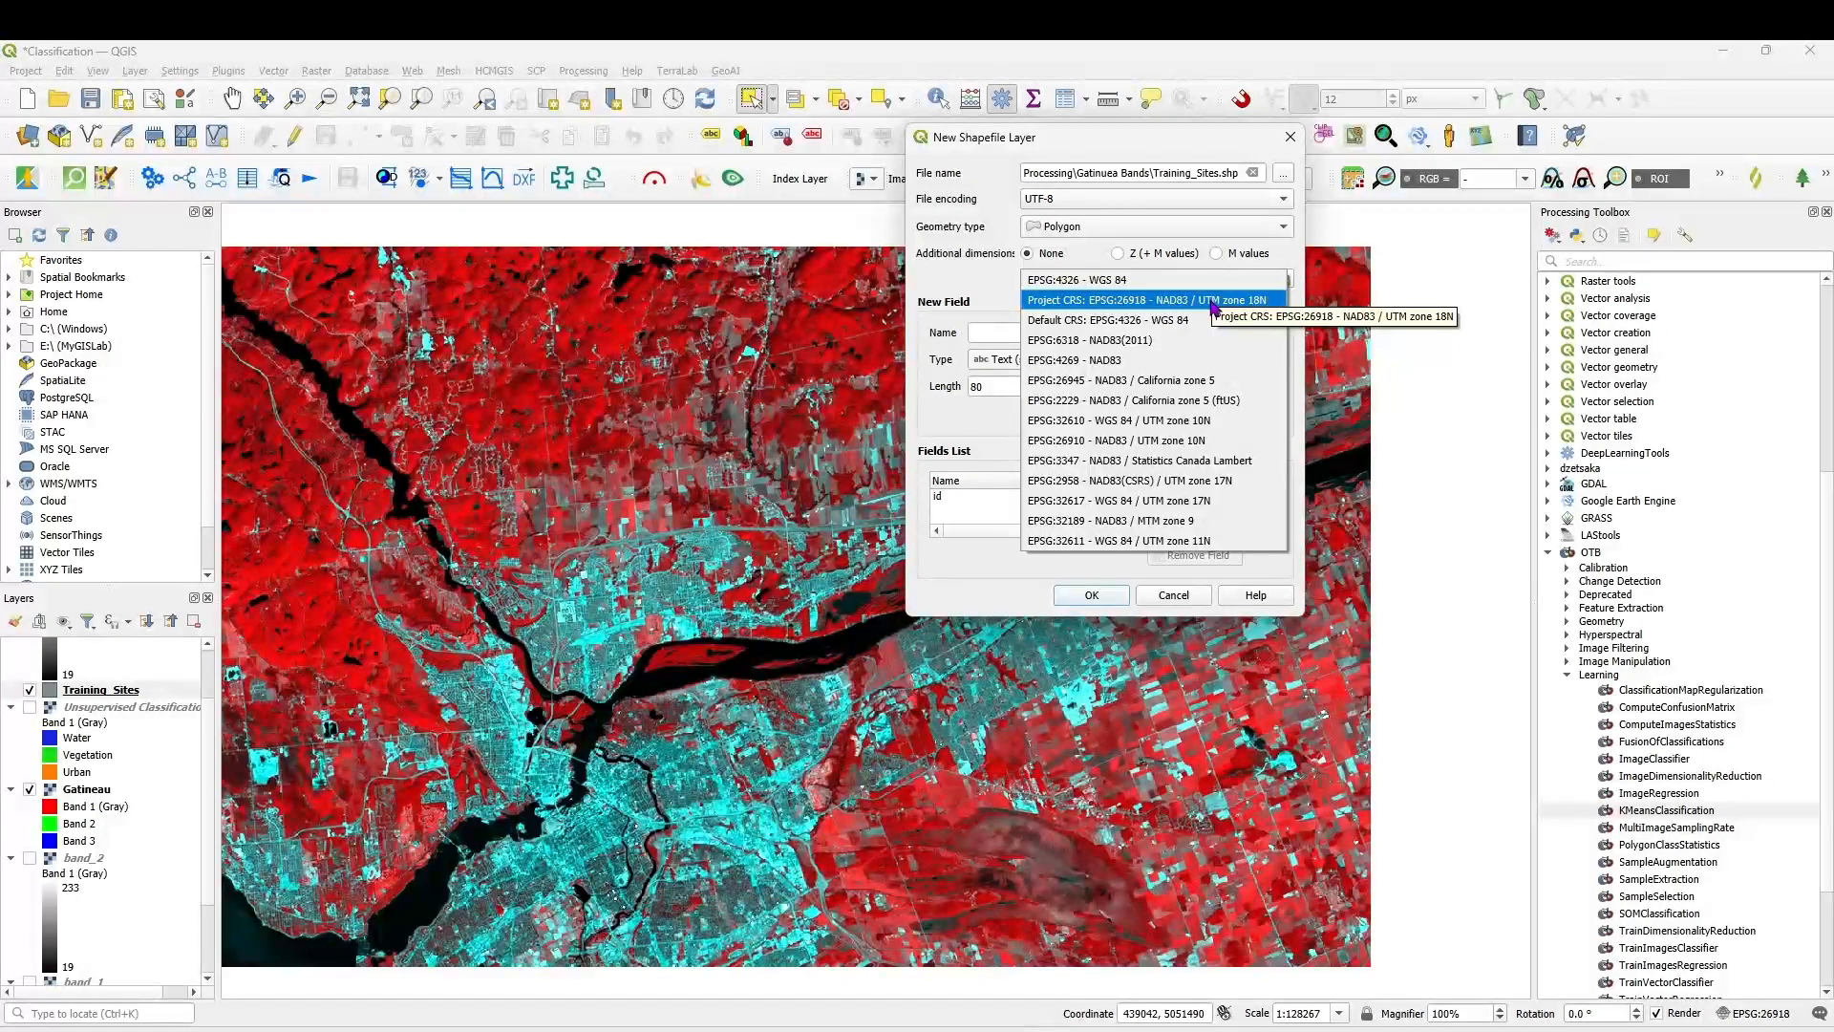
pyautogui.click(1212, 302)
# - Add a text field named Class with length 80 to the new shapefile and create the layer
pyautogui.click(1038, 330)
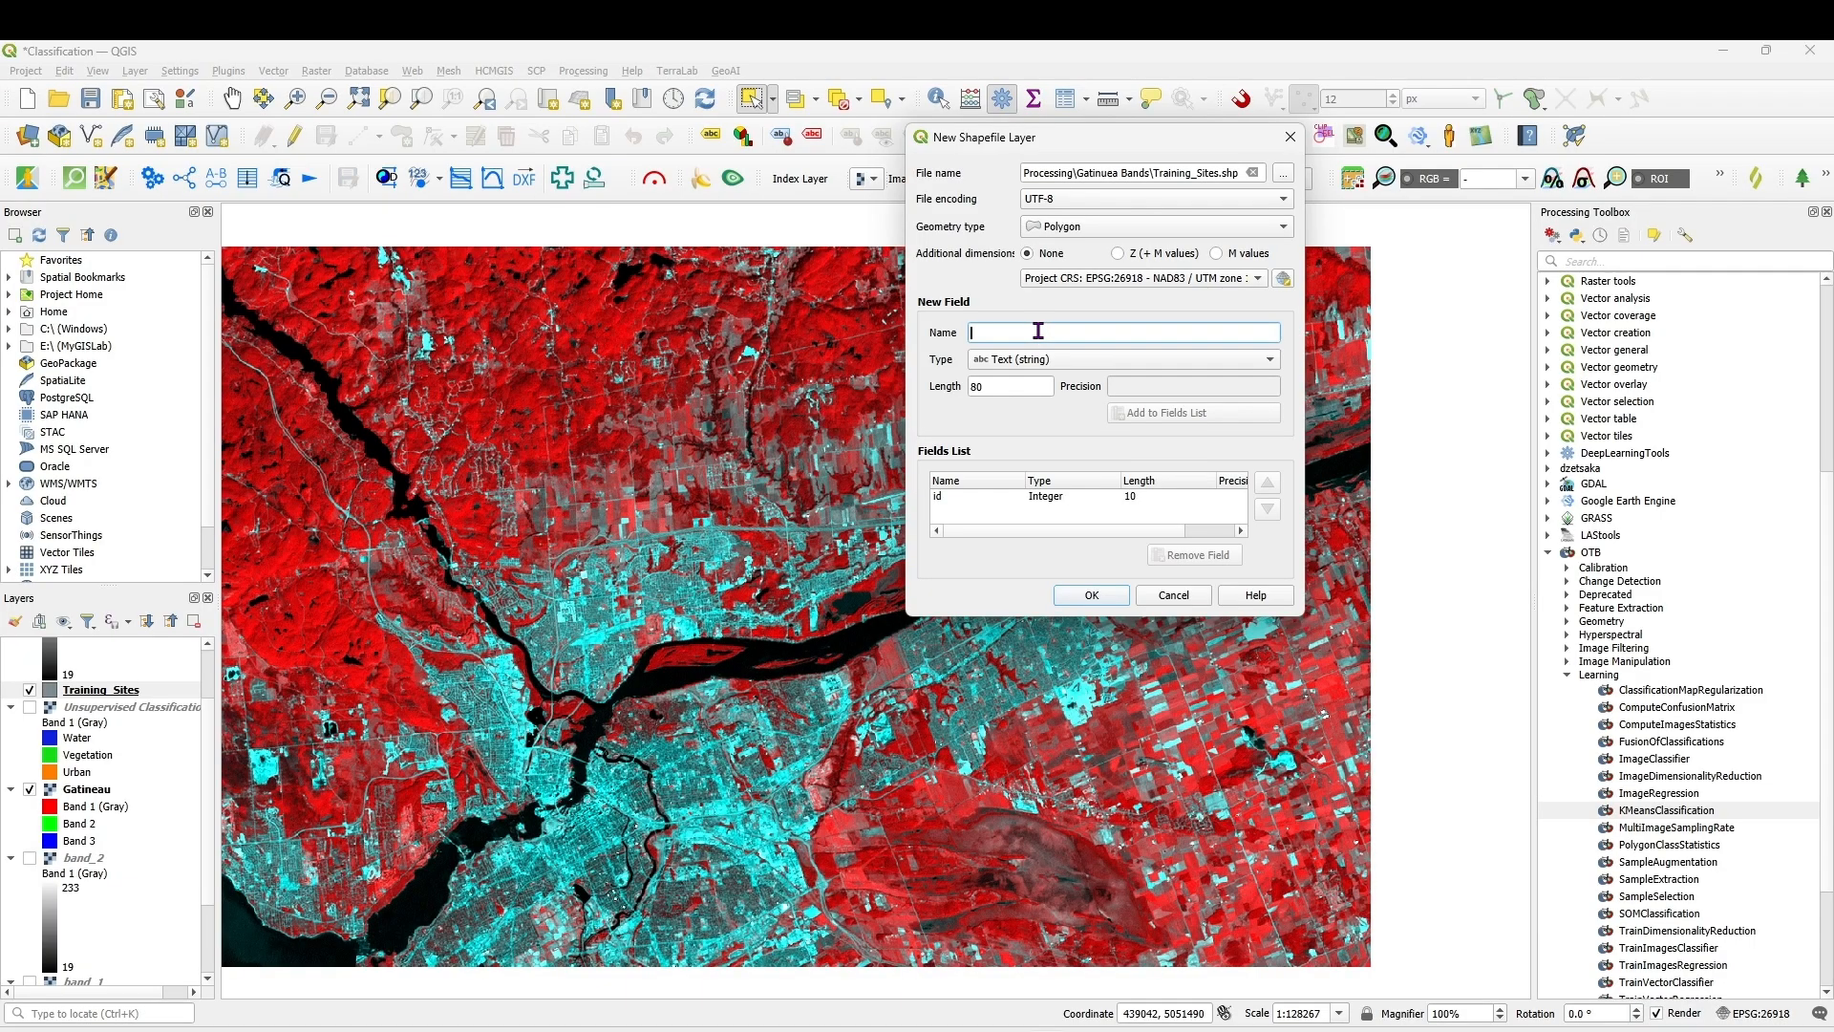
pyautogui.write('Class')
pyautogui.click(1164, 417)
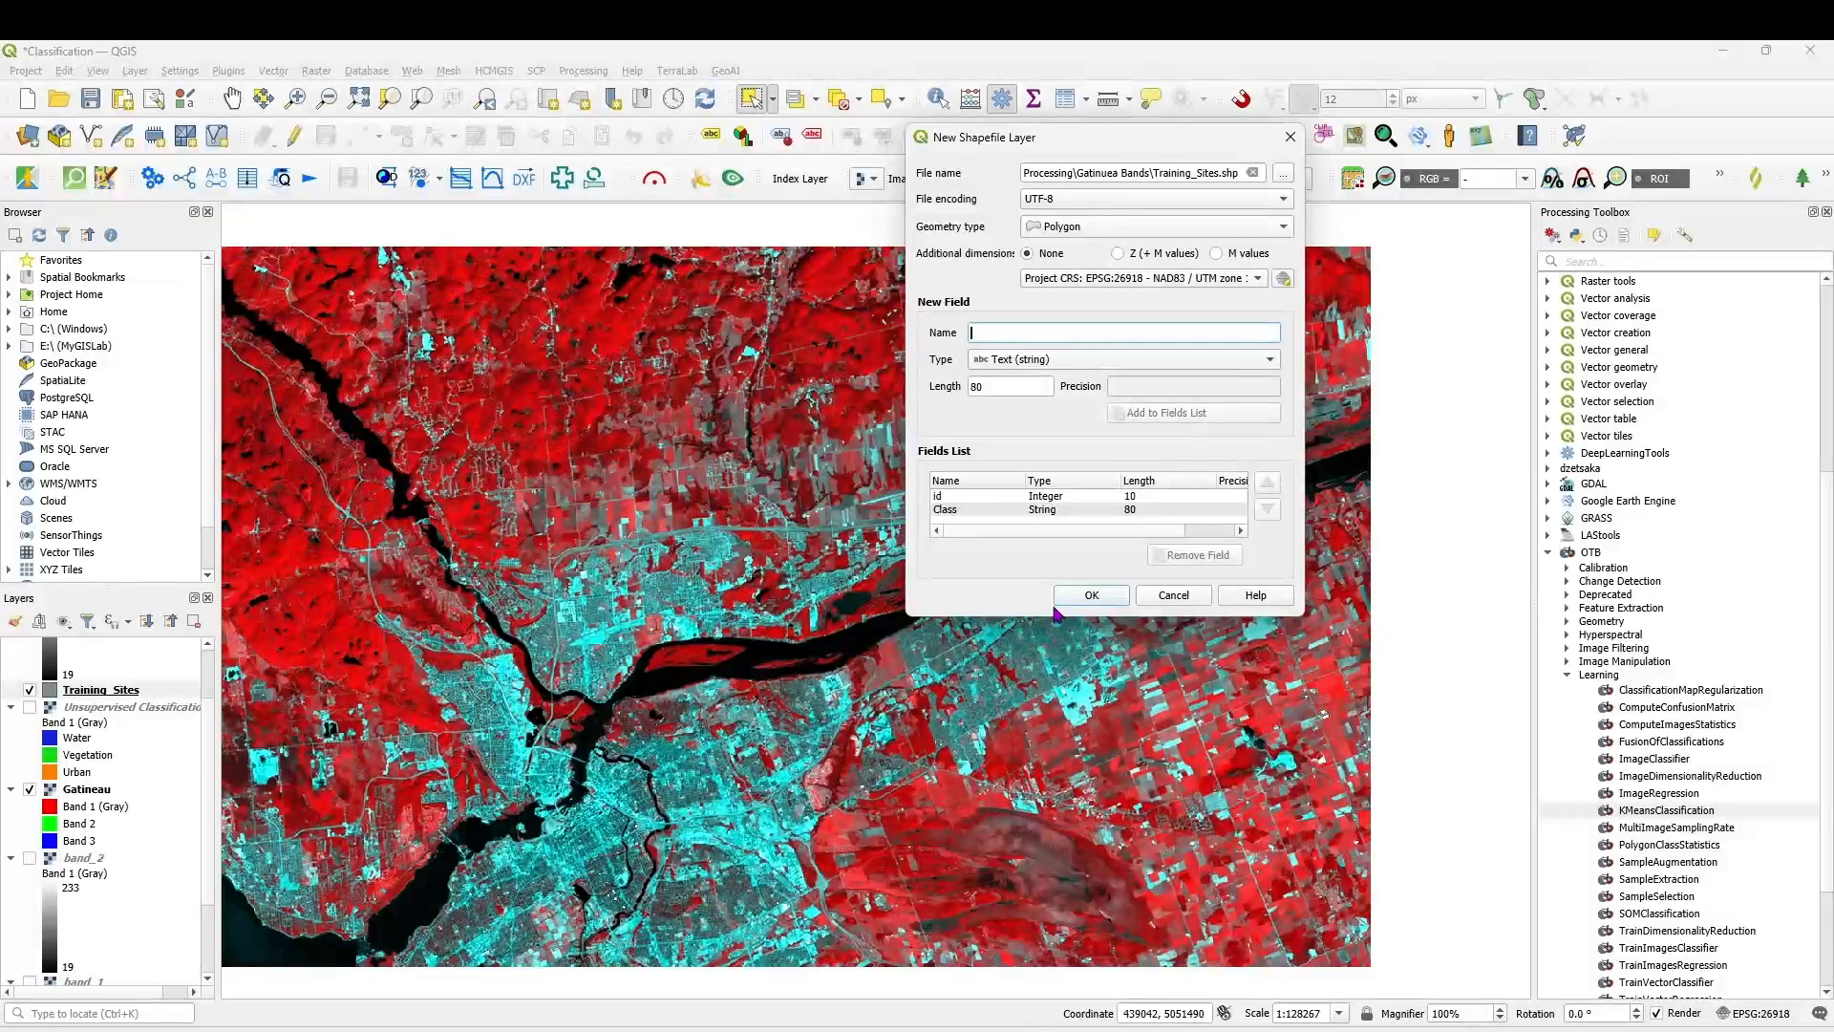
pyautogui.click(1091, 595)
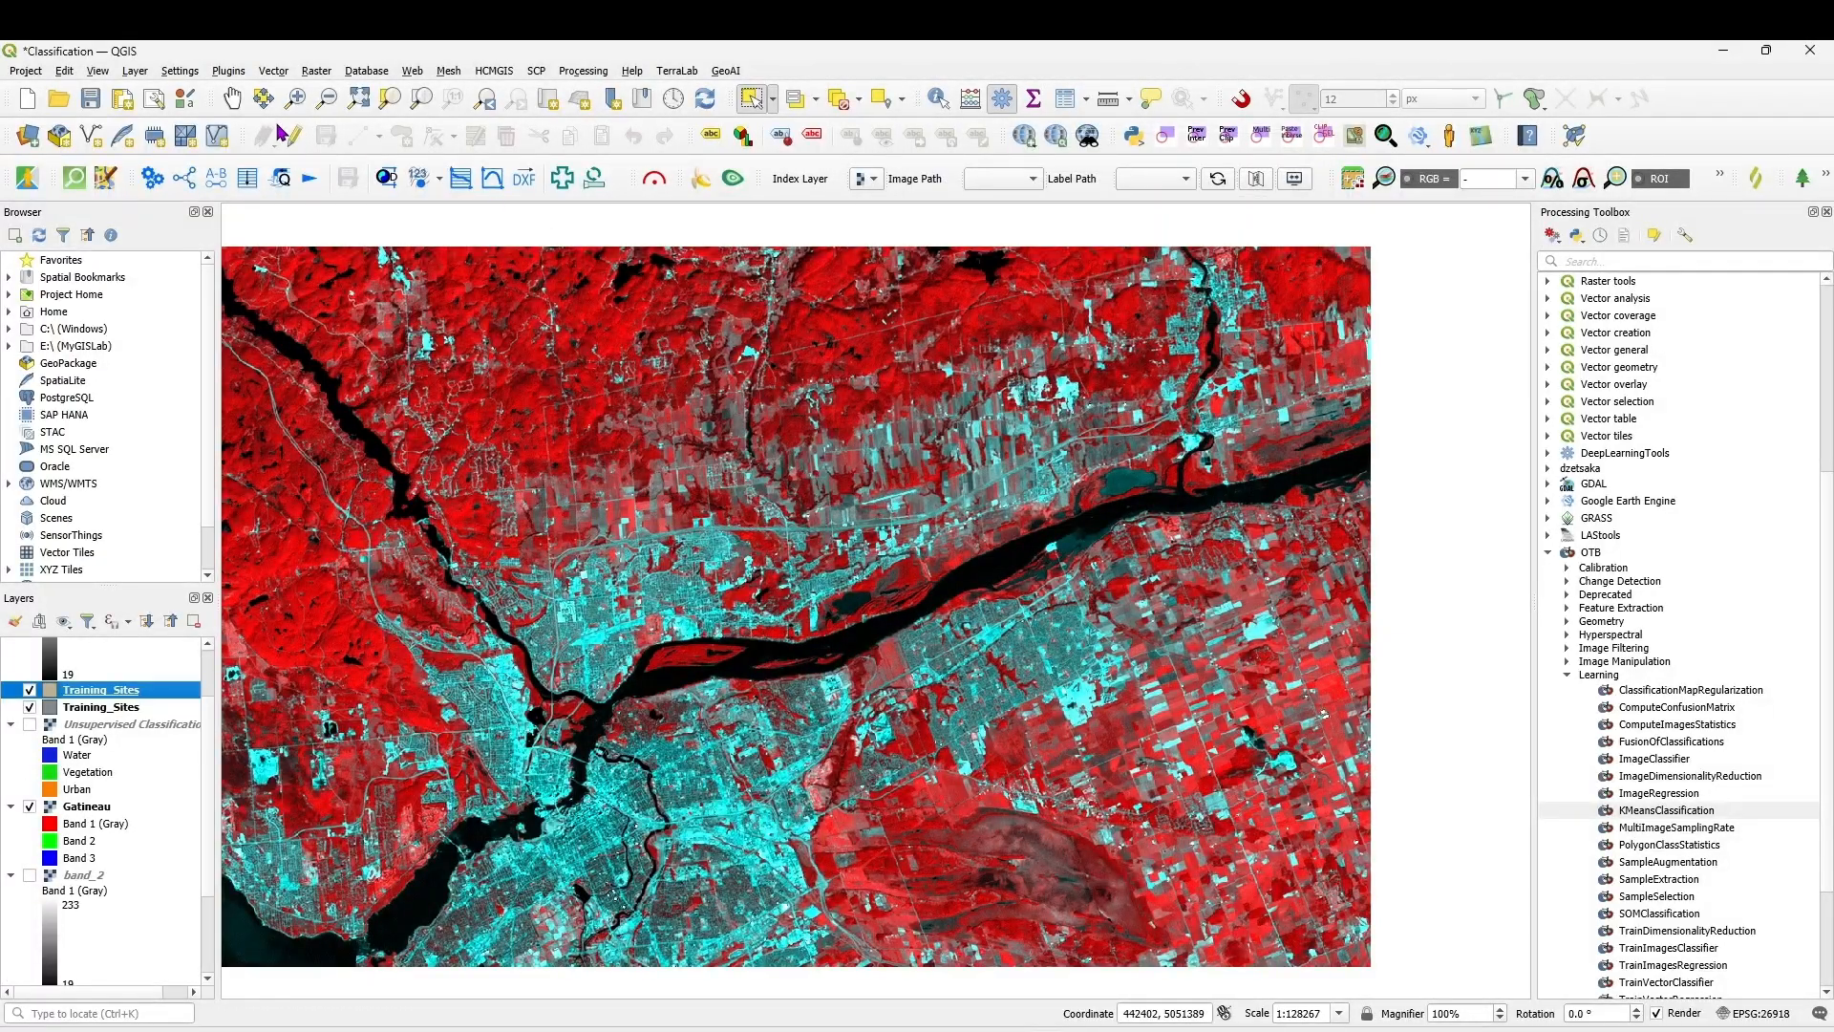
# - Make Training_Sites editable and digitize a six-vertex polygon over the bright cyan urban area east of the narrow winding river
pyautogui.click(295, 143)
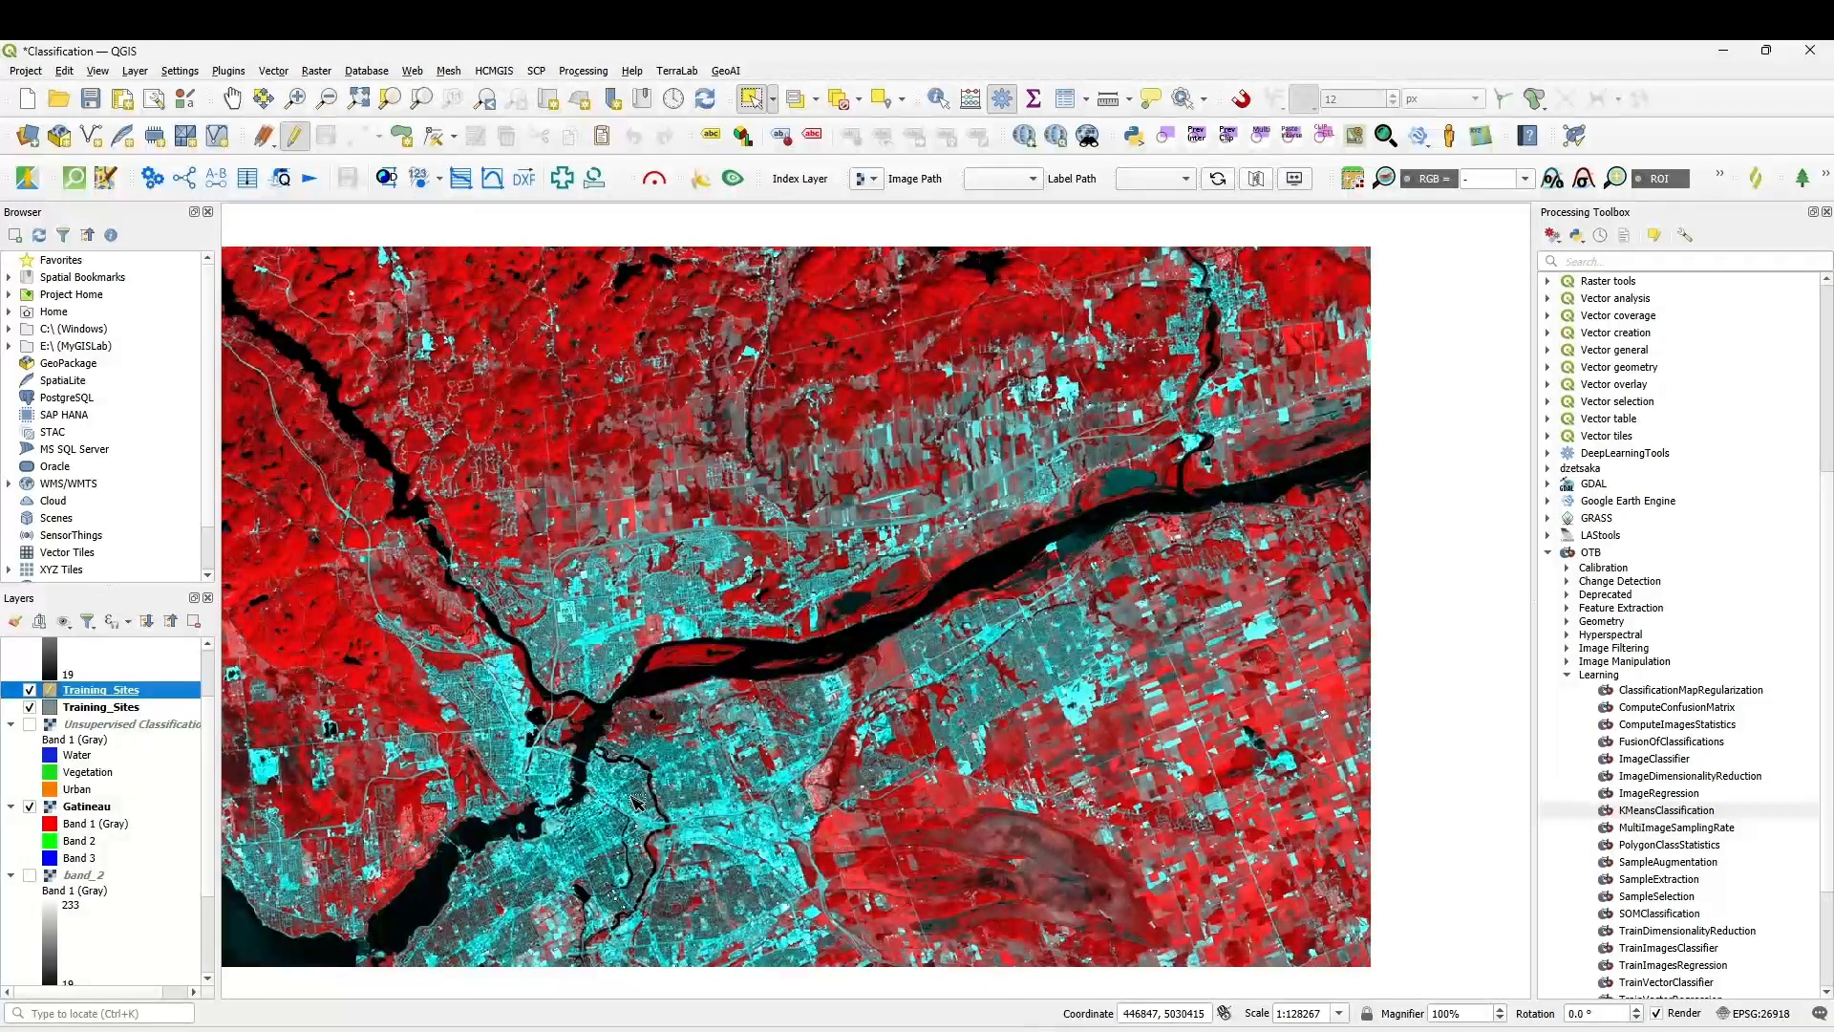
pyautogui.scroll(2, 754, 852)
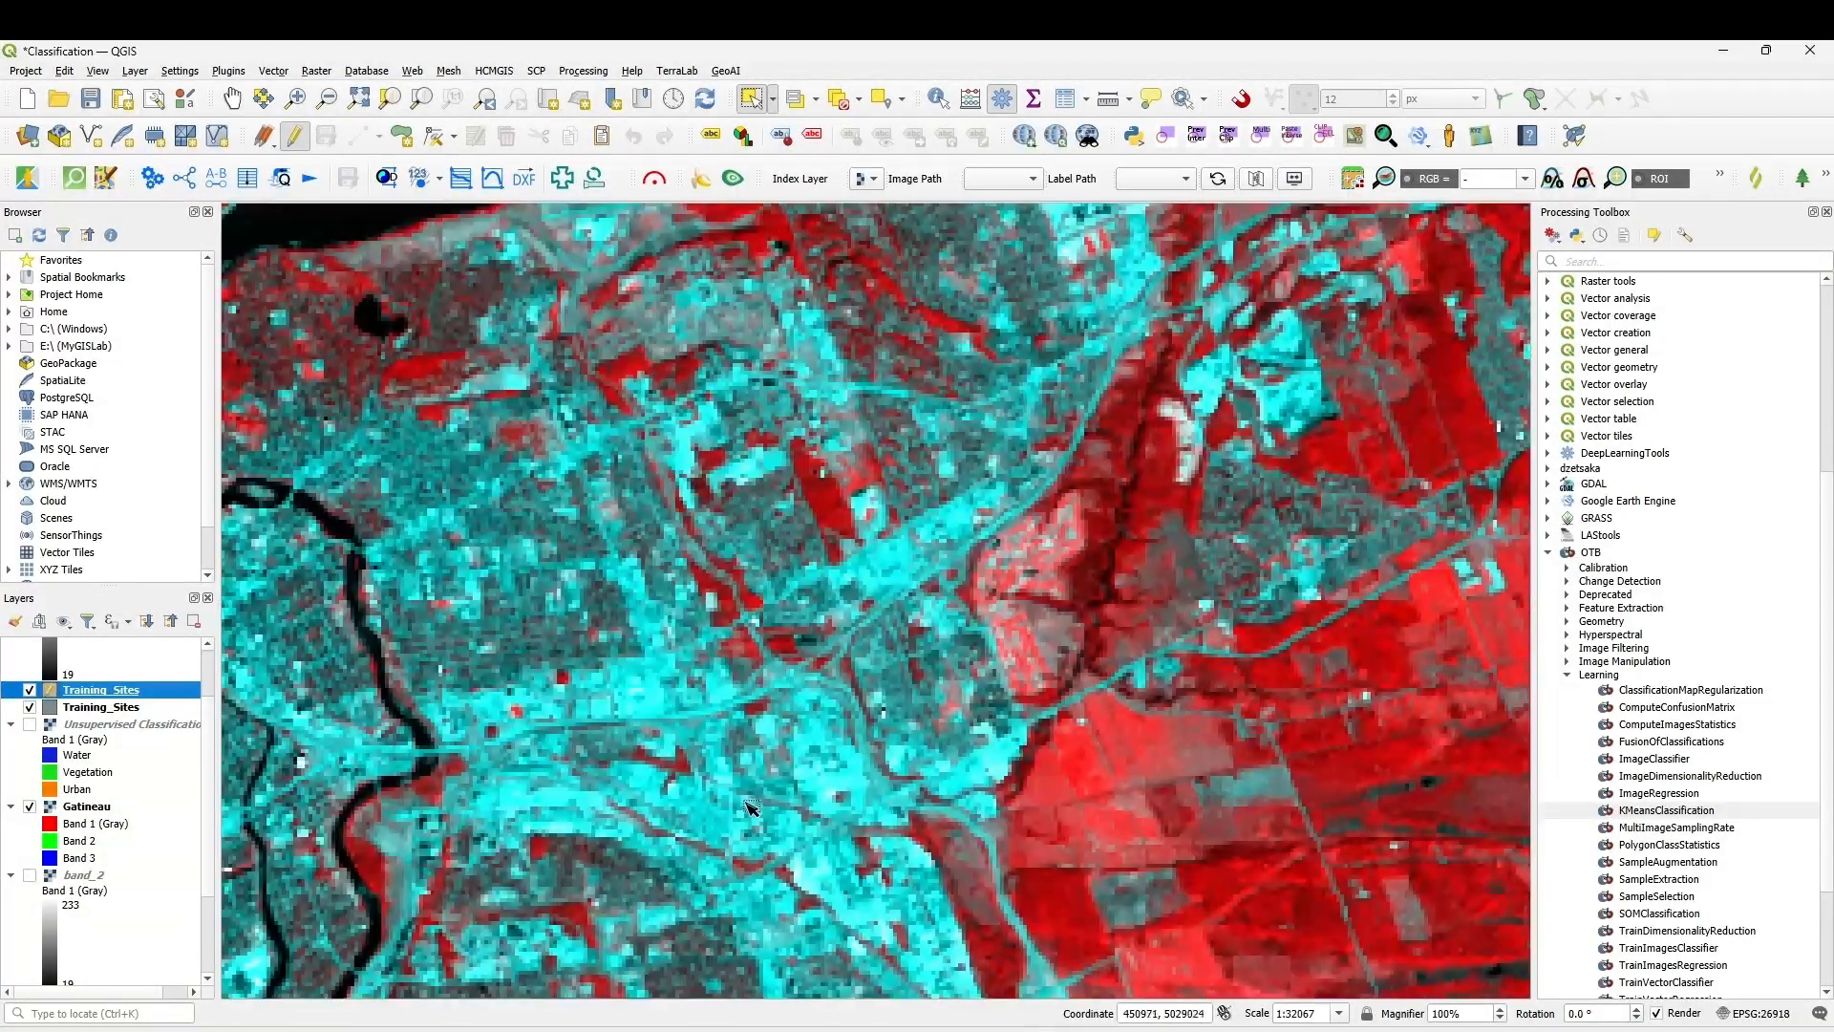
pyautogui.click(402, 135)
pyautogui.scroll(2, 635, 676)
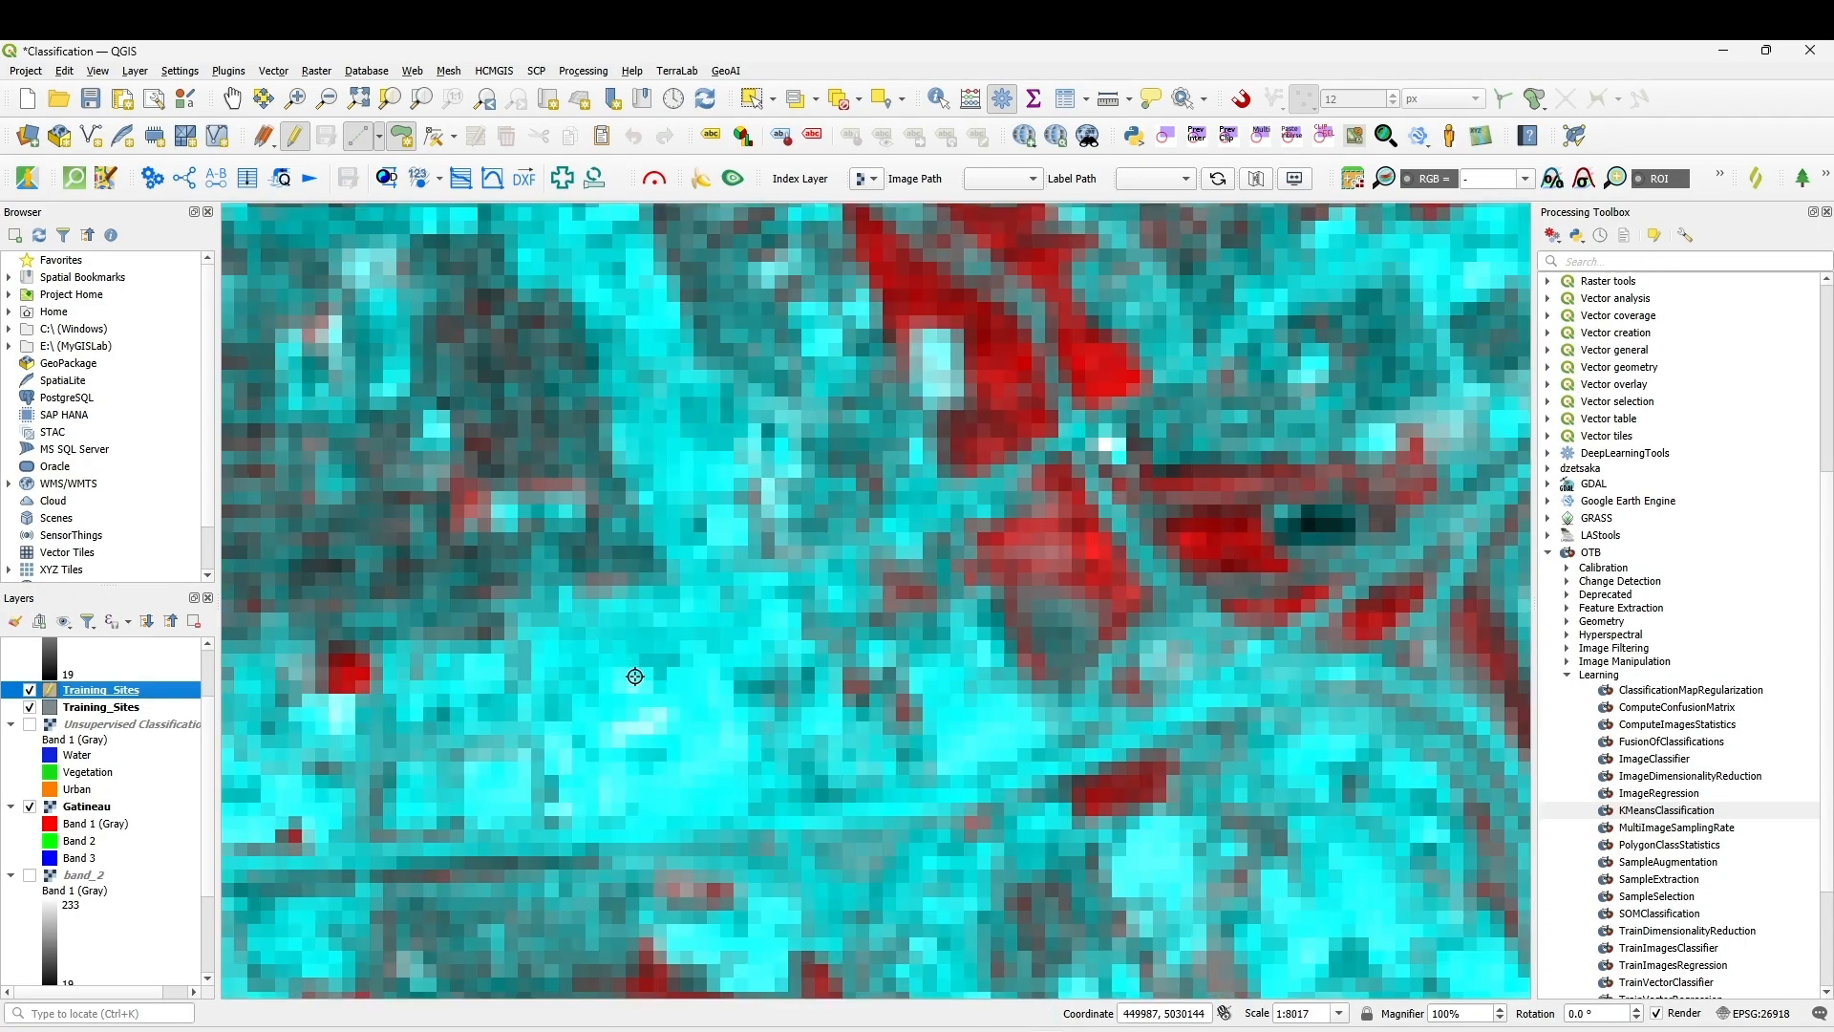
pyautogui.scroll(1, 668, 740)
pyautogui.click(674, 753)
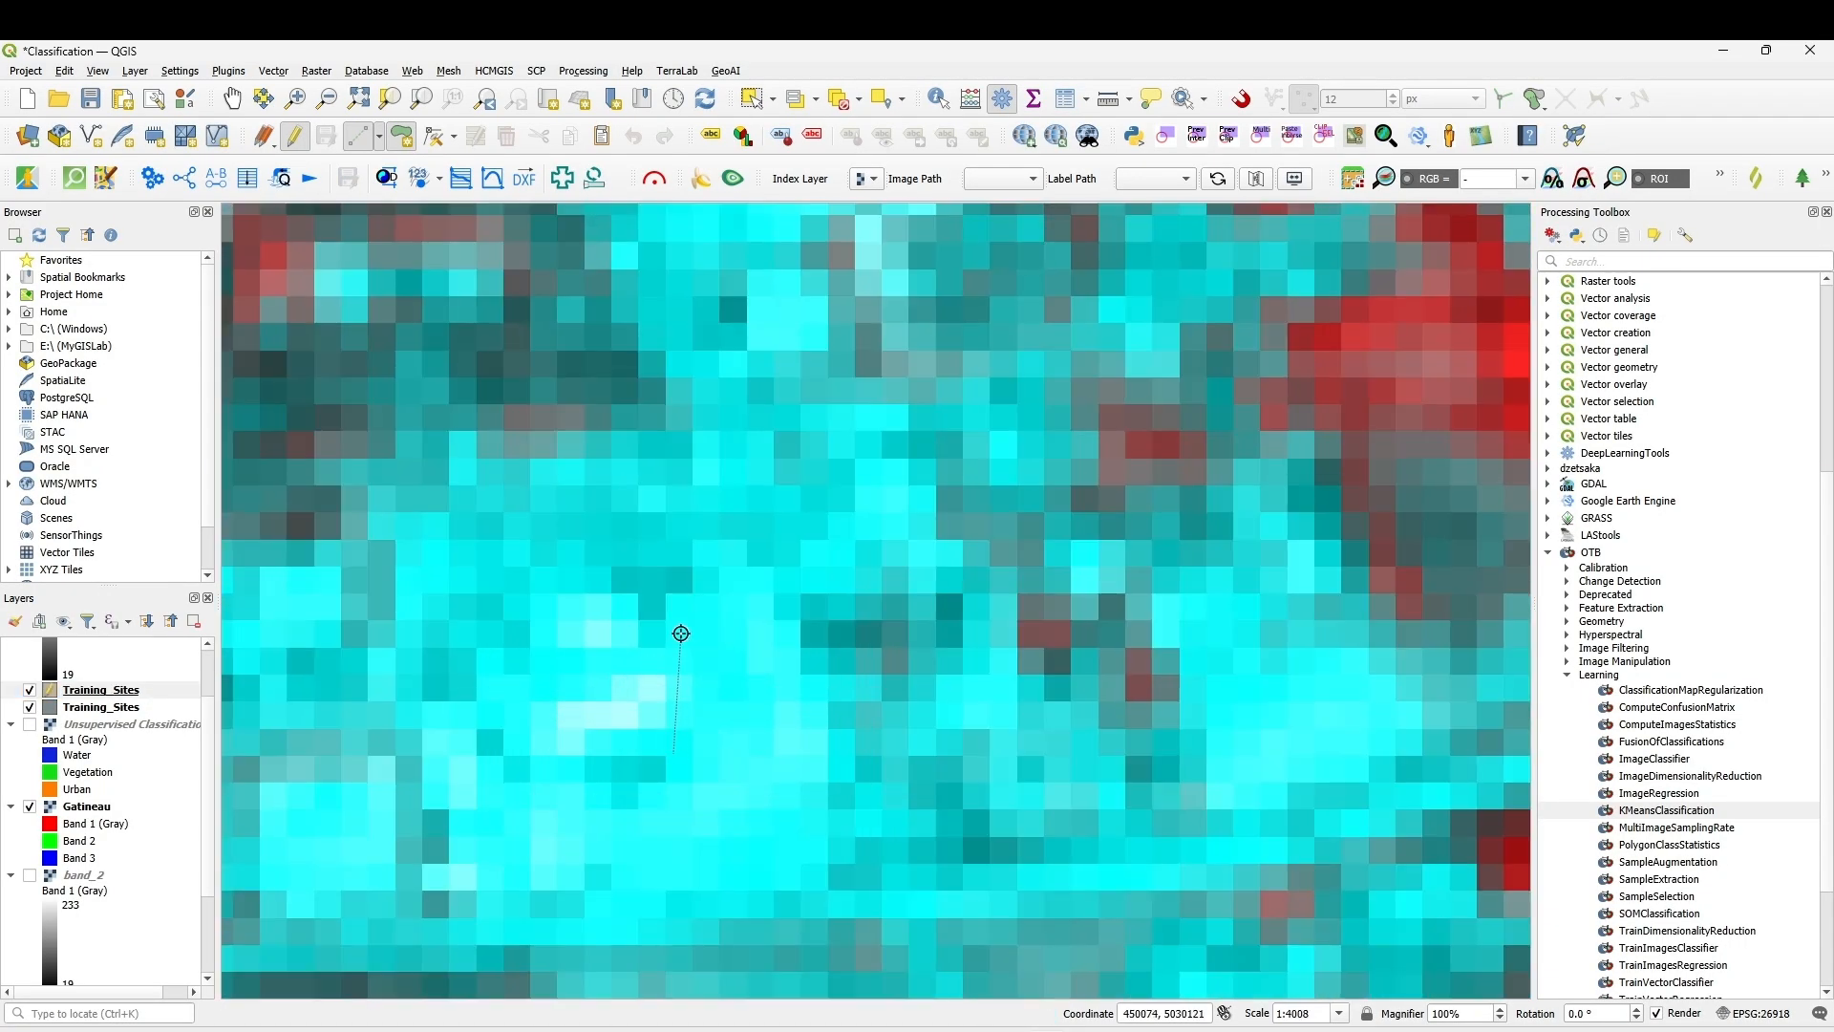
pyautogui.click(689, 628)
pyautogui.click(783, 661)
pyautogui.click(812, 736)
pyautogui.click(792, 841)
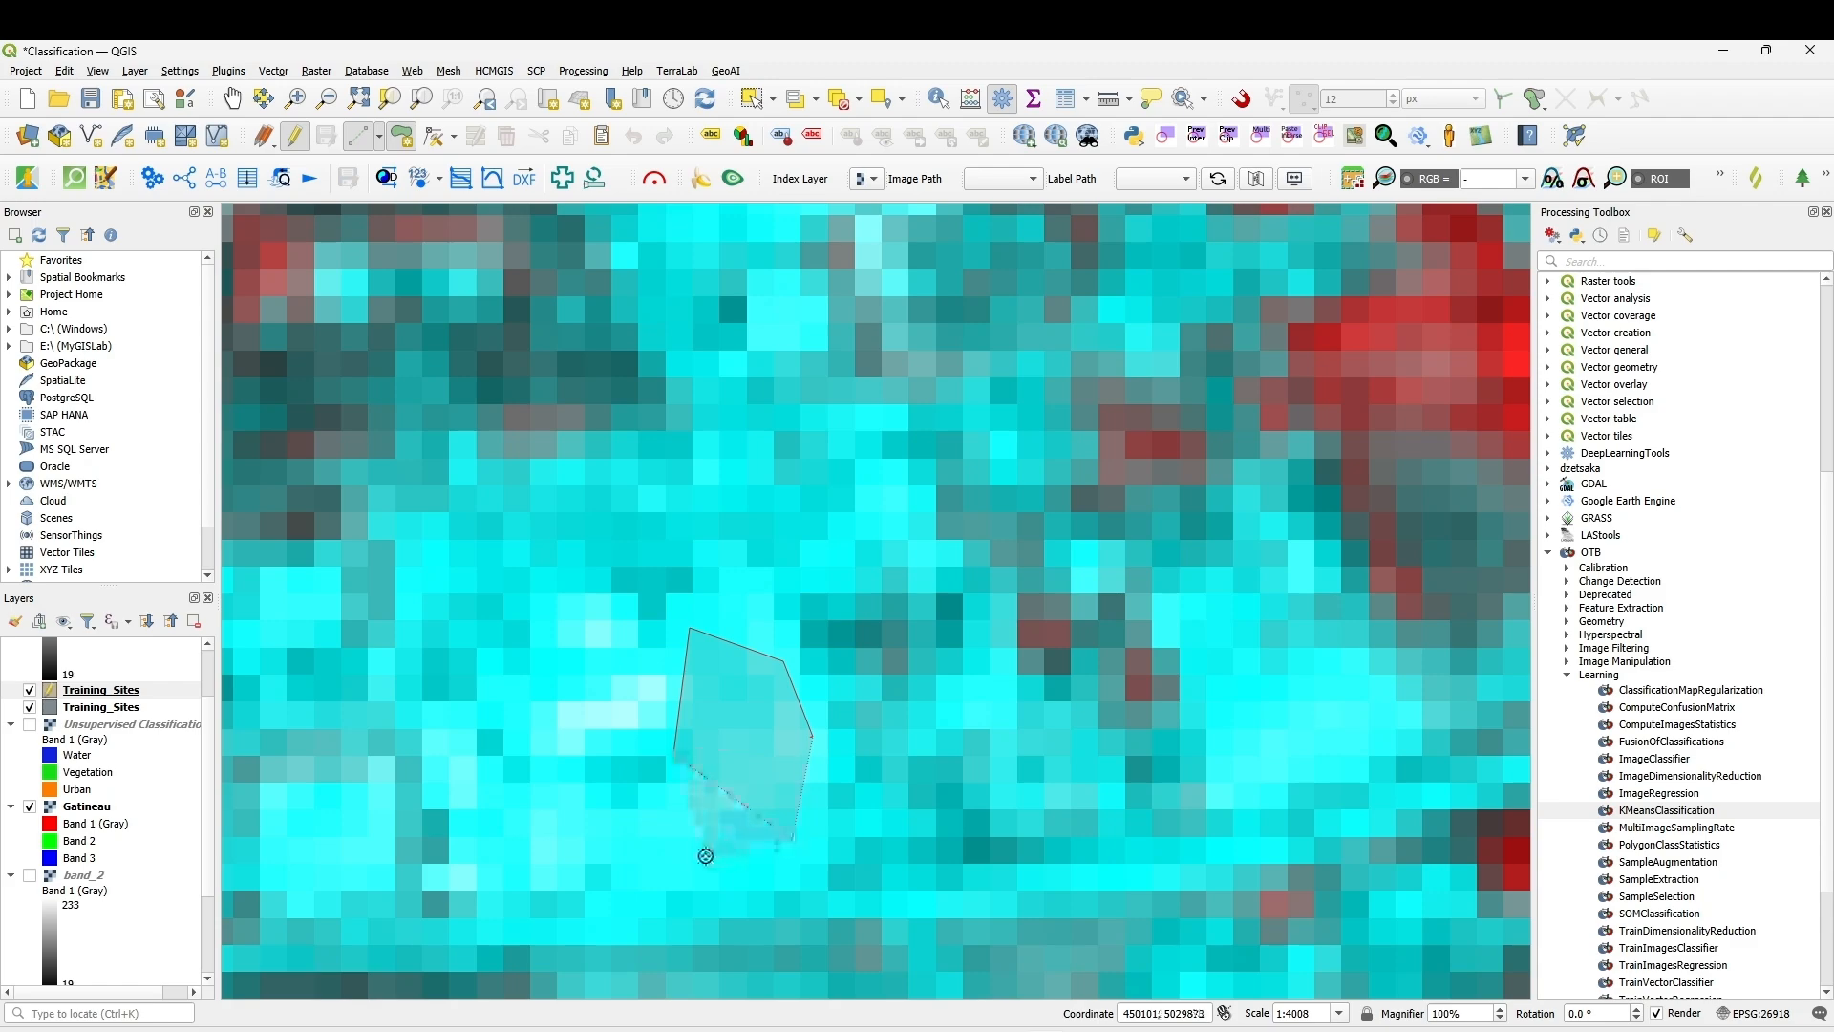
pyautogui.click(705, 854)
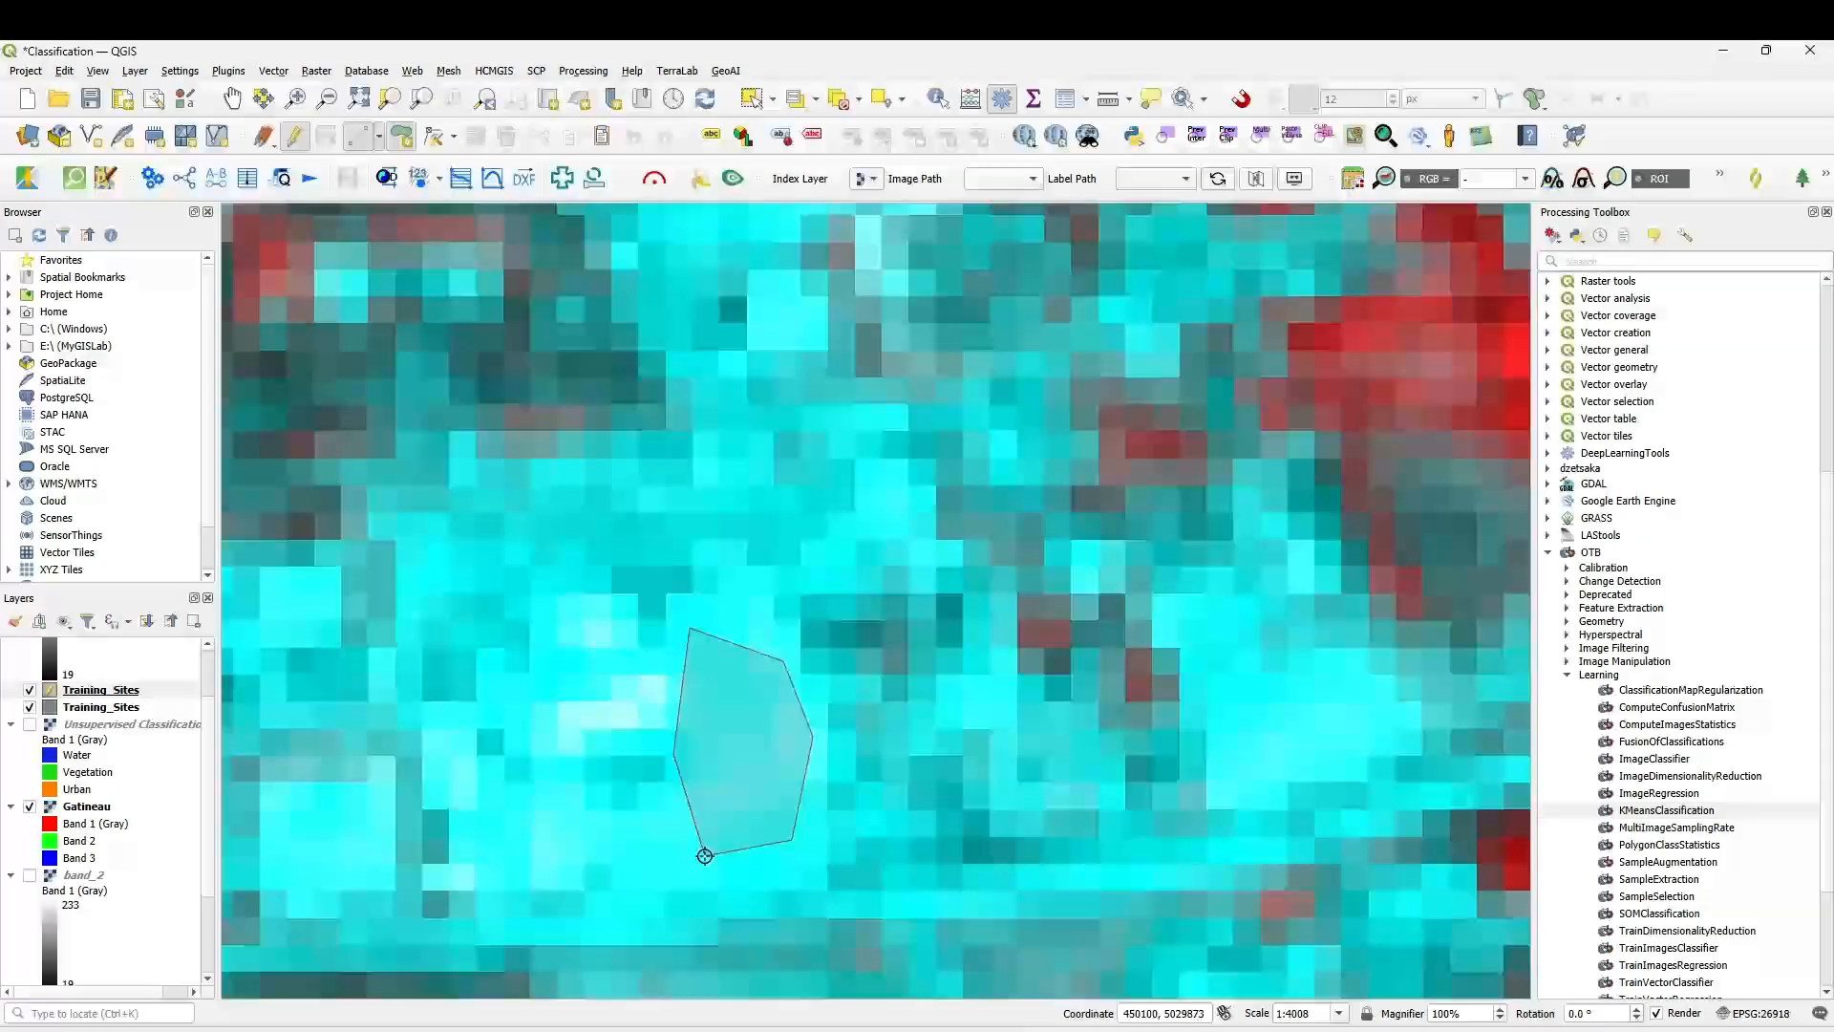
pyautogui.rightClick(708, 769)
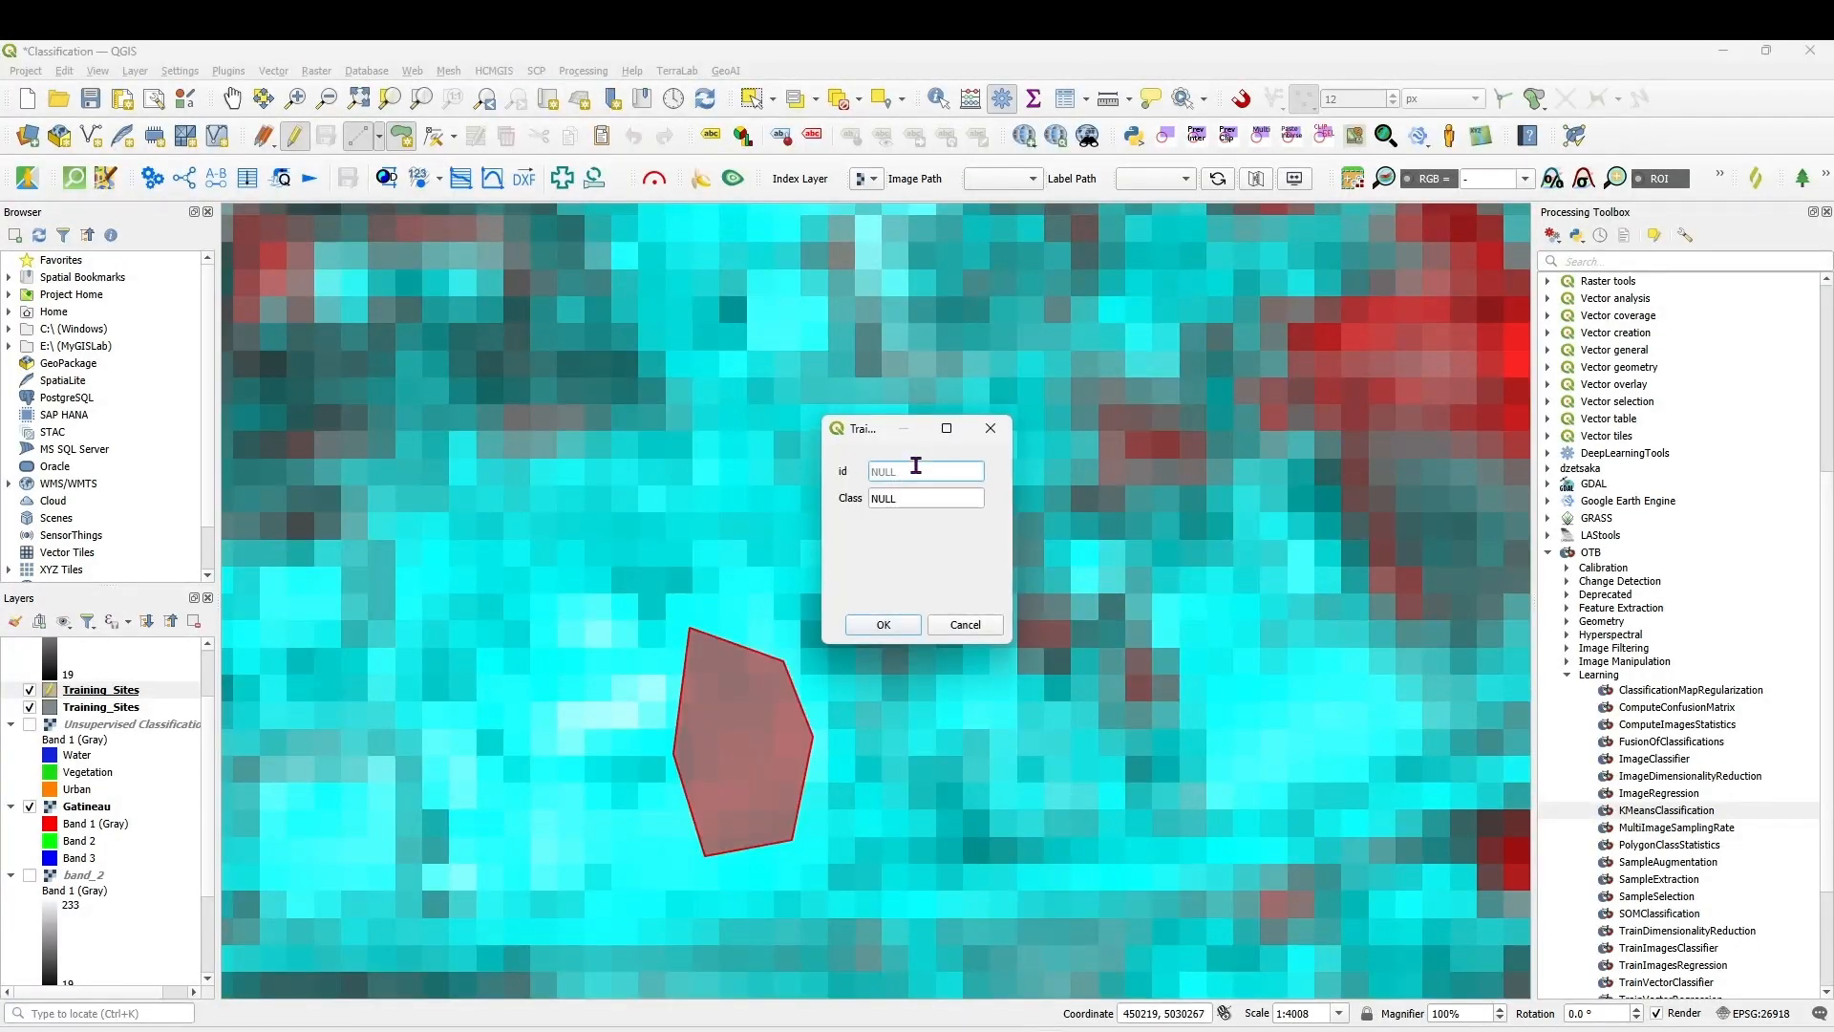
# - Give the first training polygon id 1 and class Urban, and save its attributes
pyautogui.write('1')
pyautogui.click(923, 497)
pyautogui.write('Urban')
pyautogui.click(889, 626)
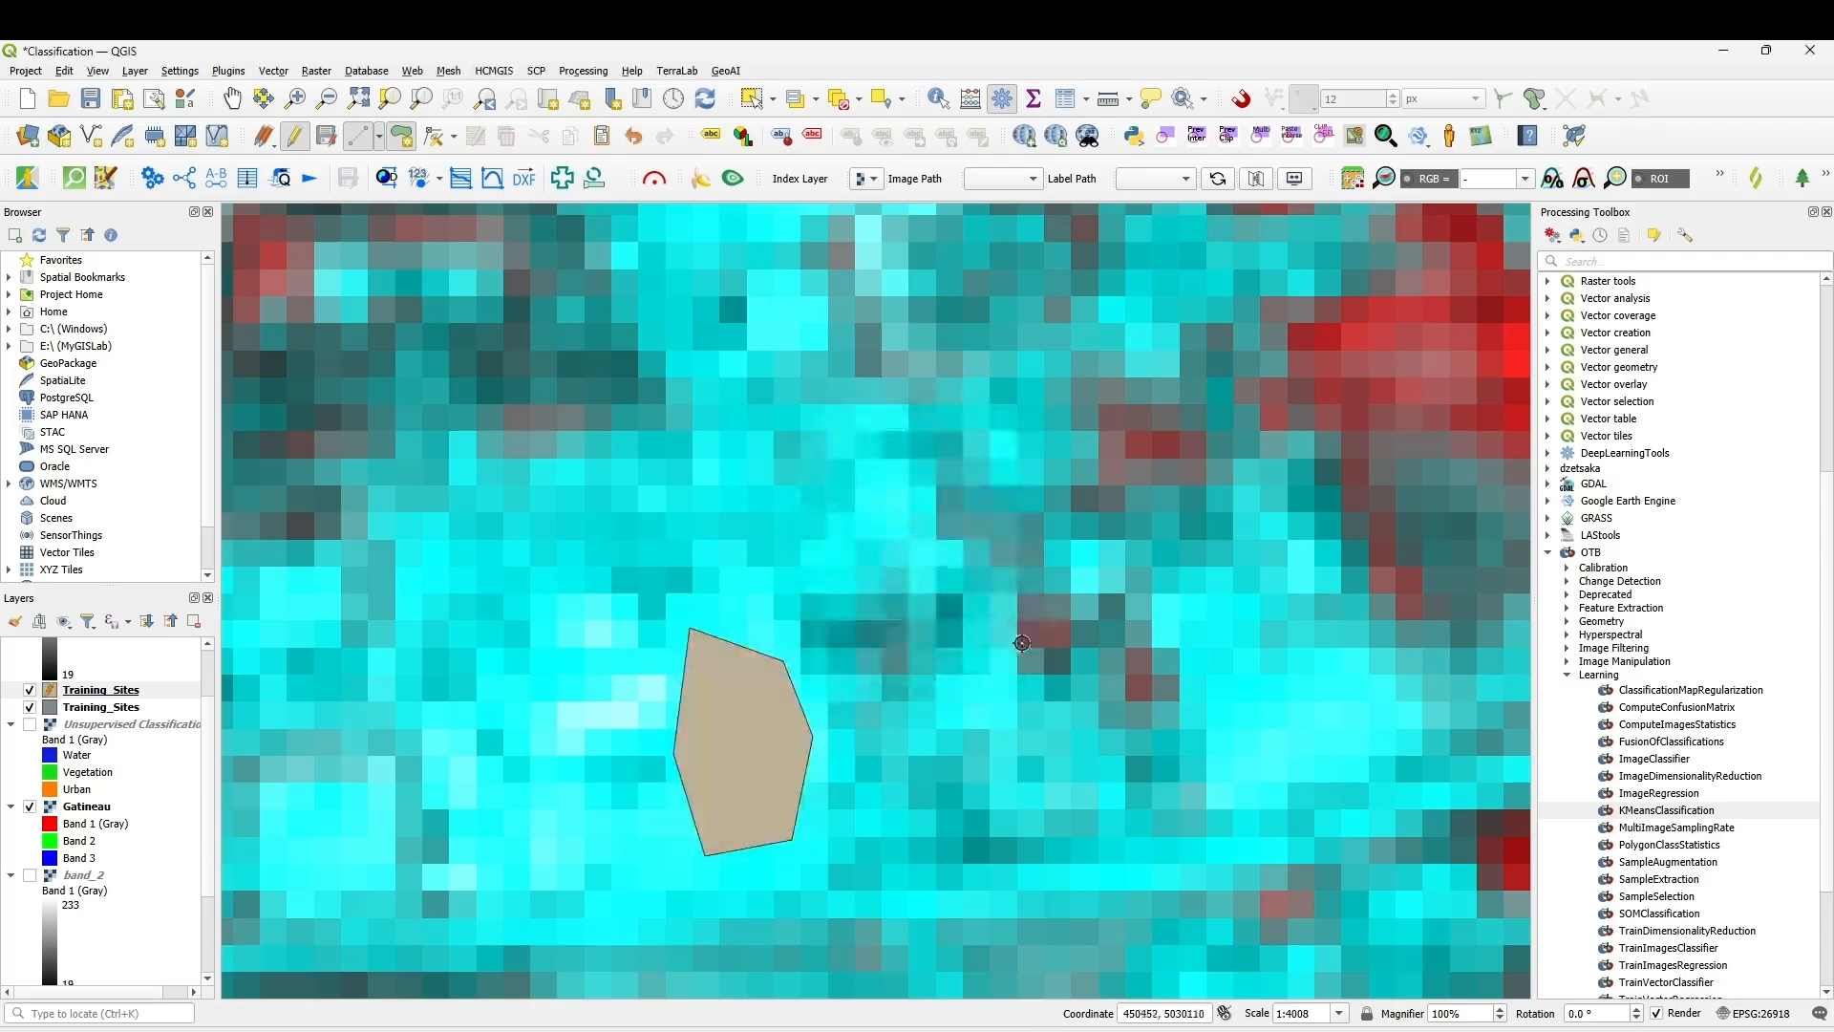
# - Digitize a five-vertex polygon over the bright cyan urban patch southeast of the first one, beside the red farmland
pyautogui.scroll(-3, 1018, 645)
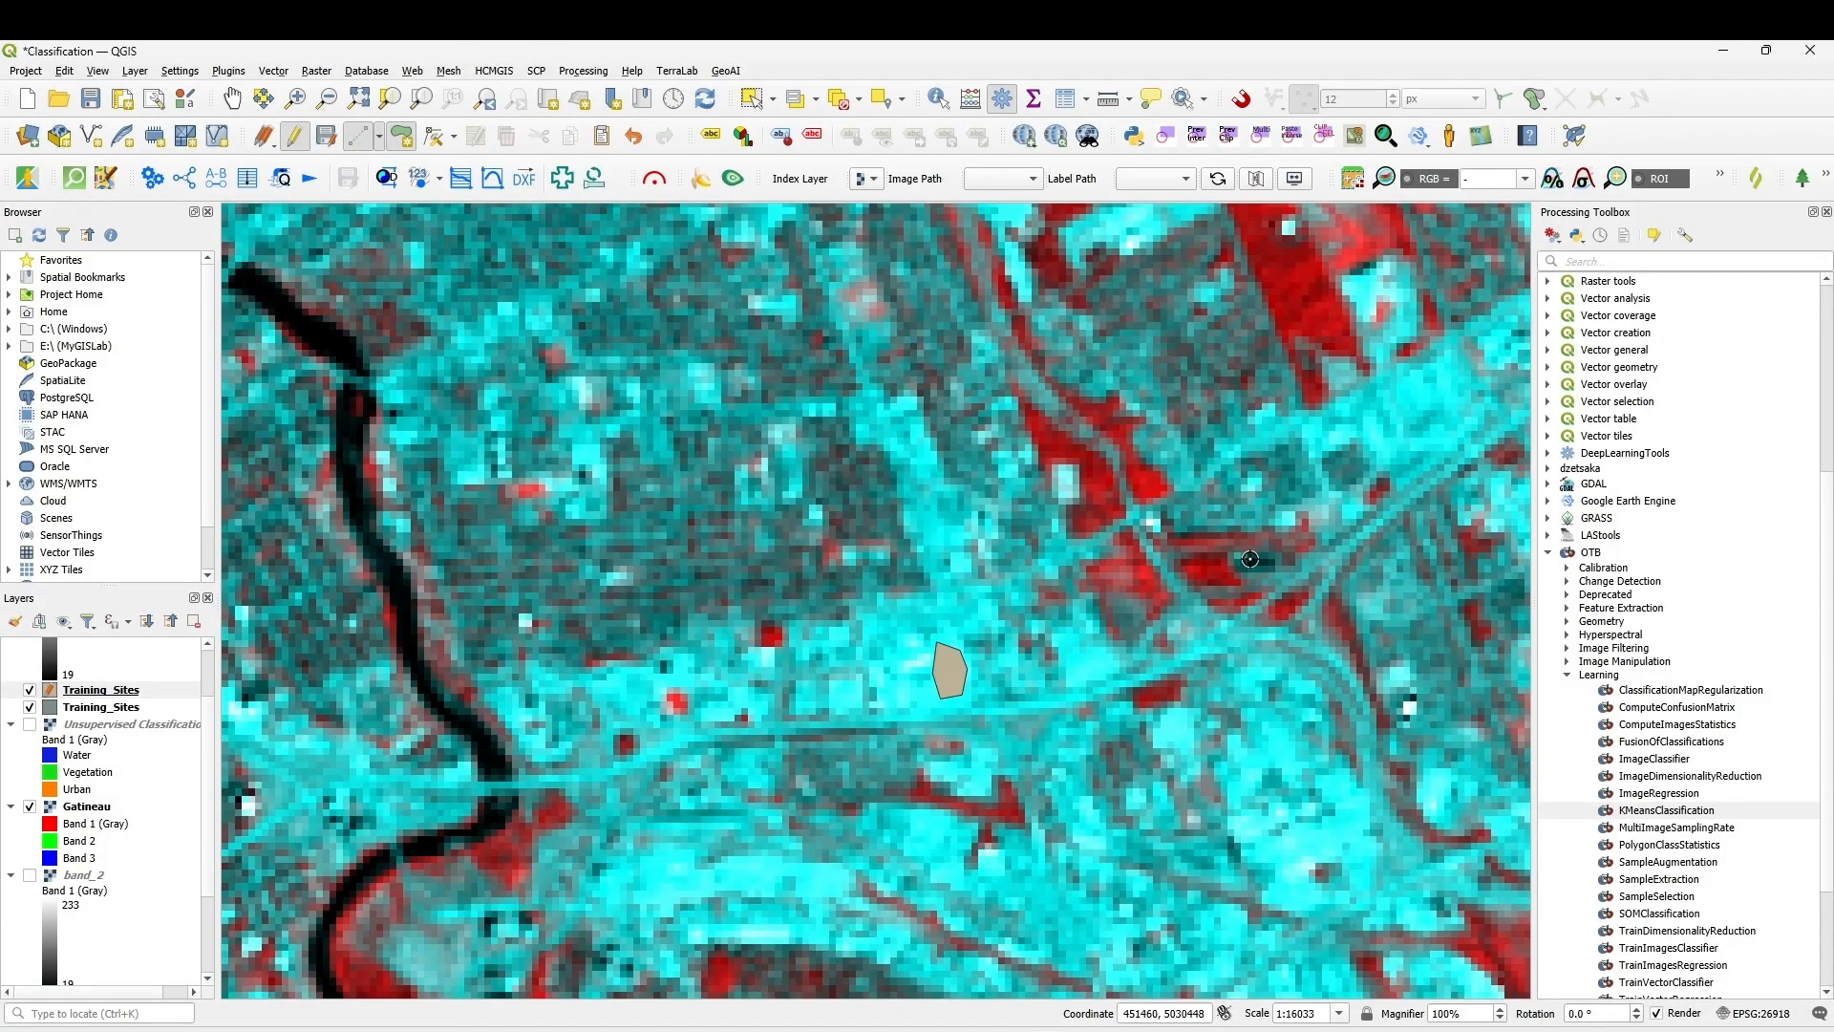
pyautogui.scroll(3, 1237, 730)
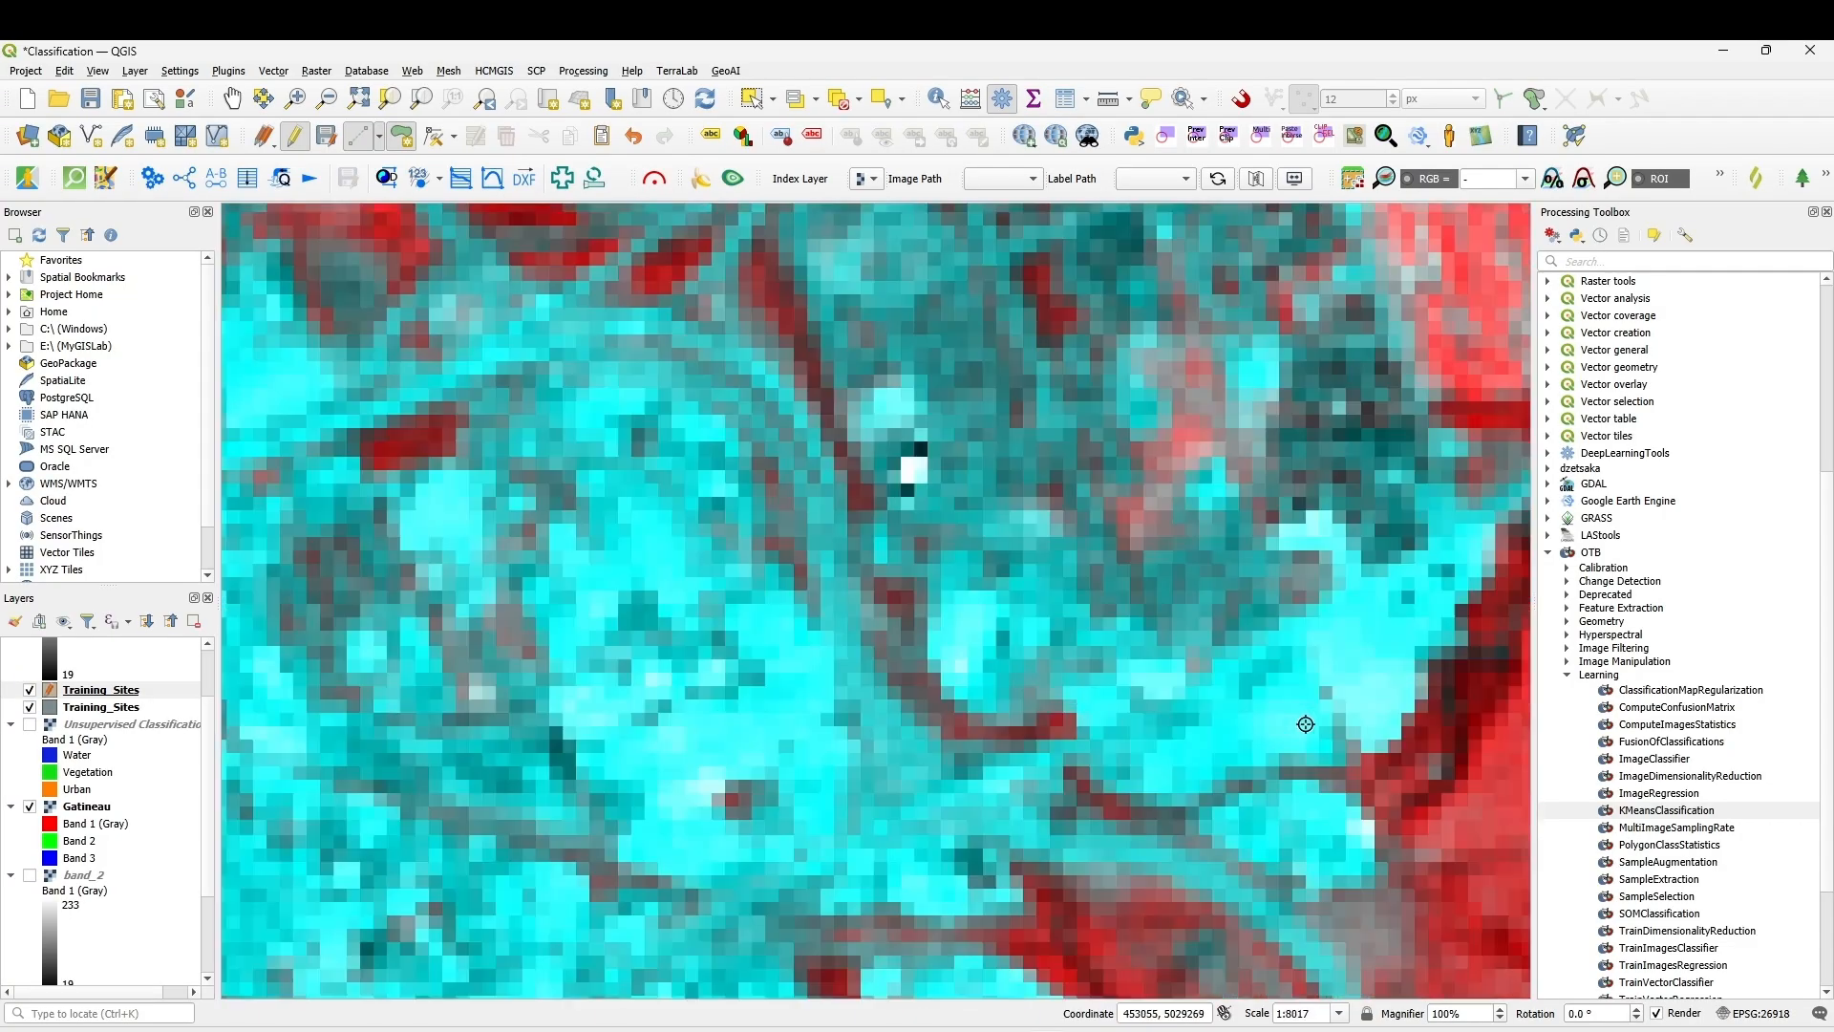
pyautogui.click(1318, 676)
pyautogui.click(1338, 740)
pyautogui.click(1227, 803)
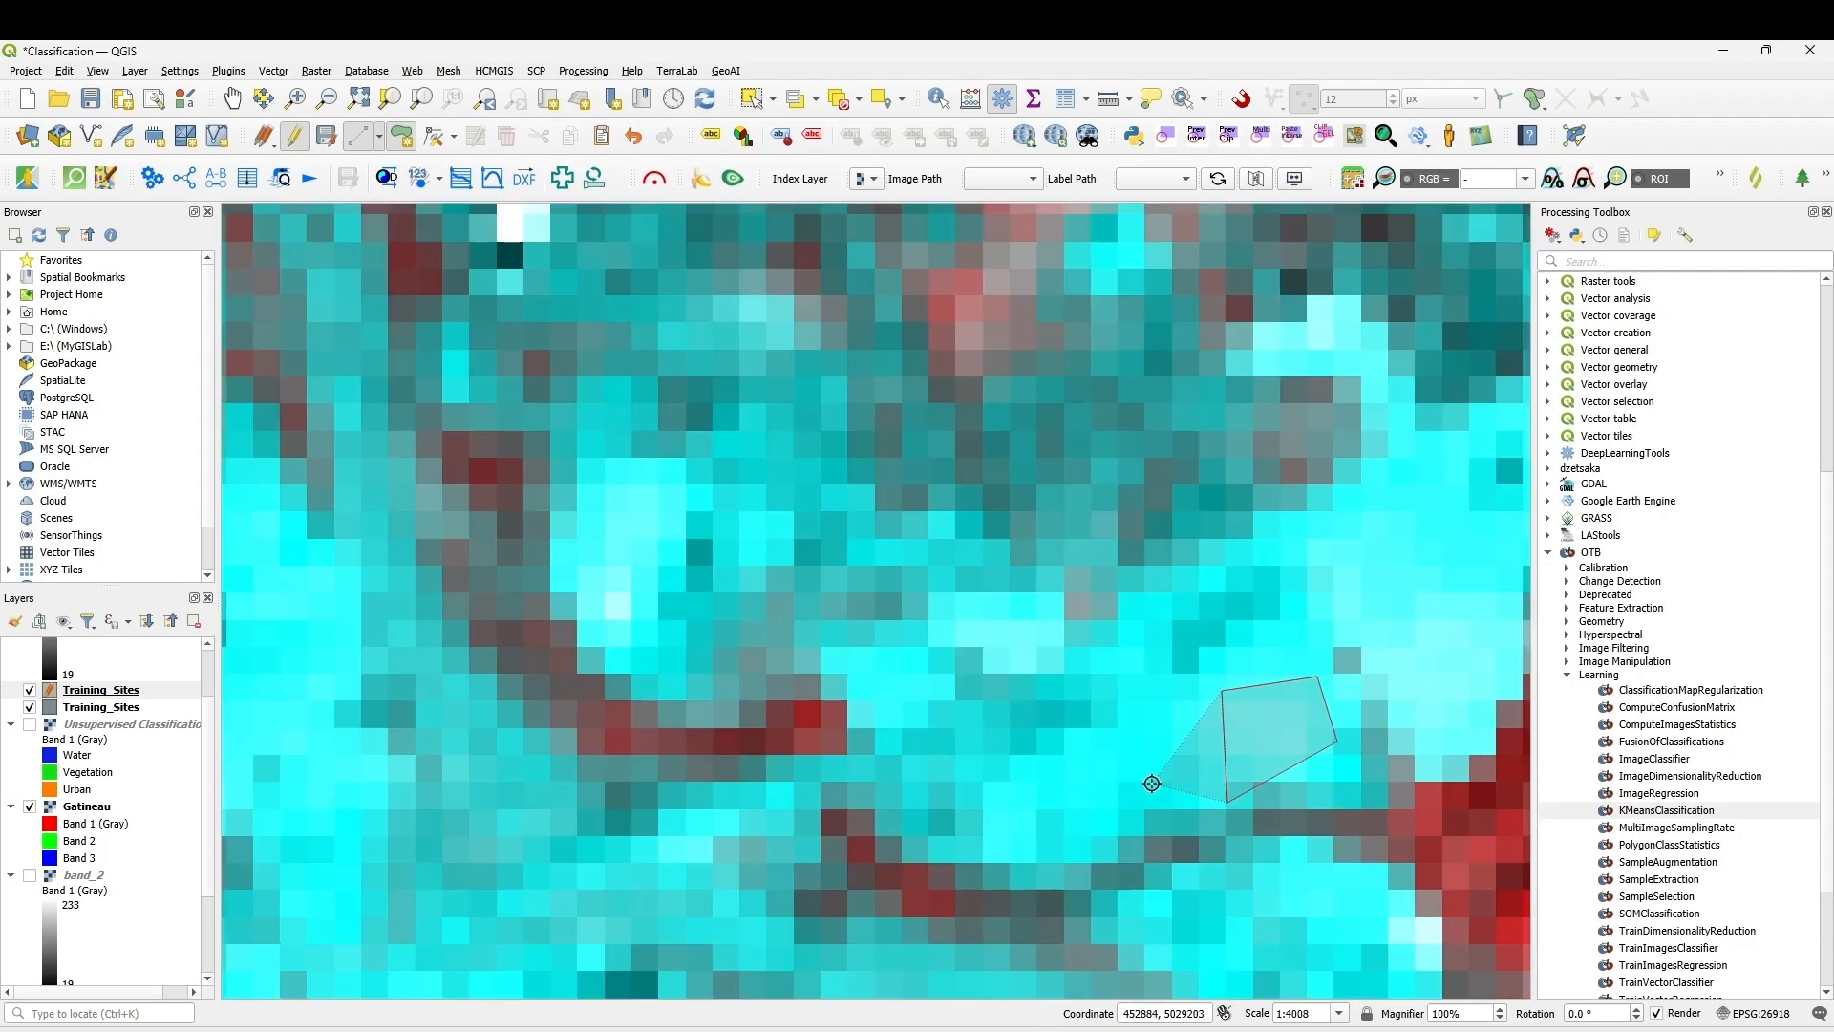
pyautogui.click(1130, 726)
pyautogui.rightClick(1131, 724)
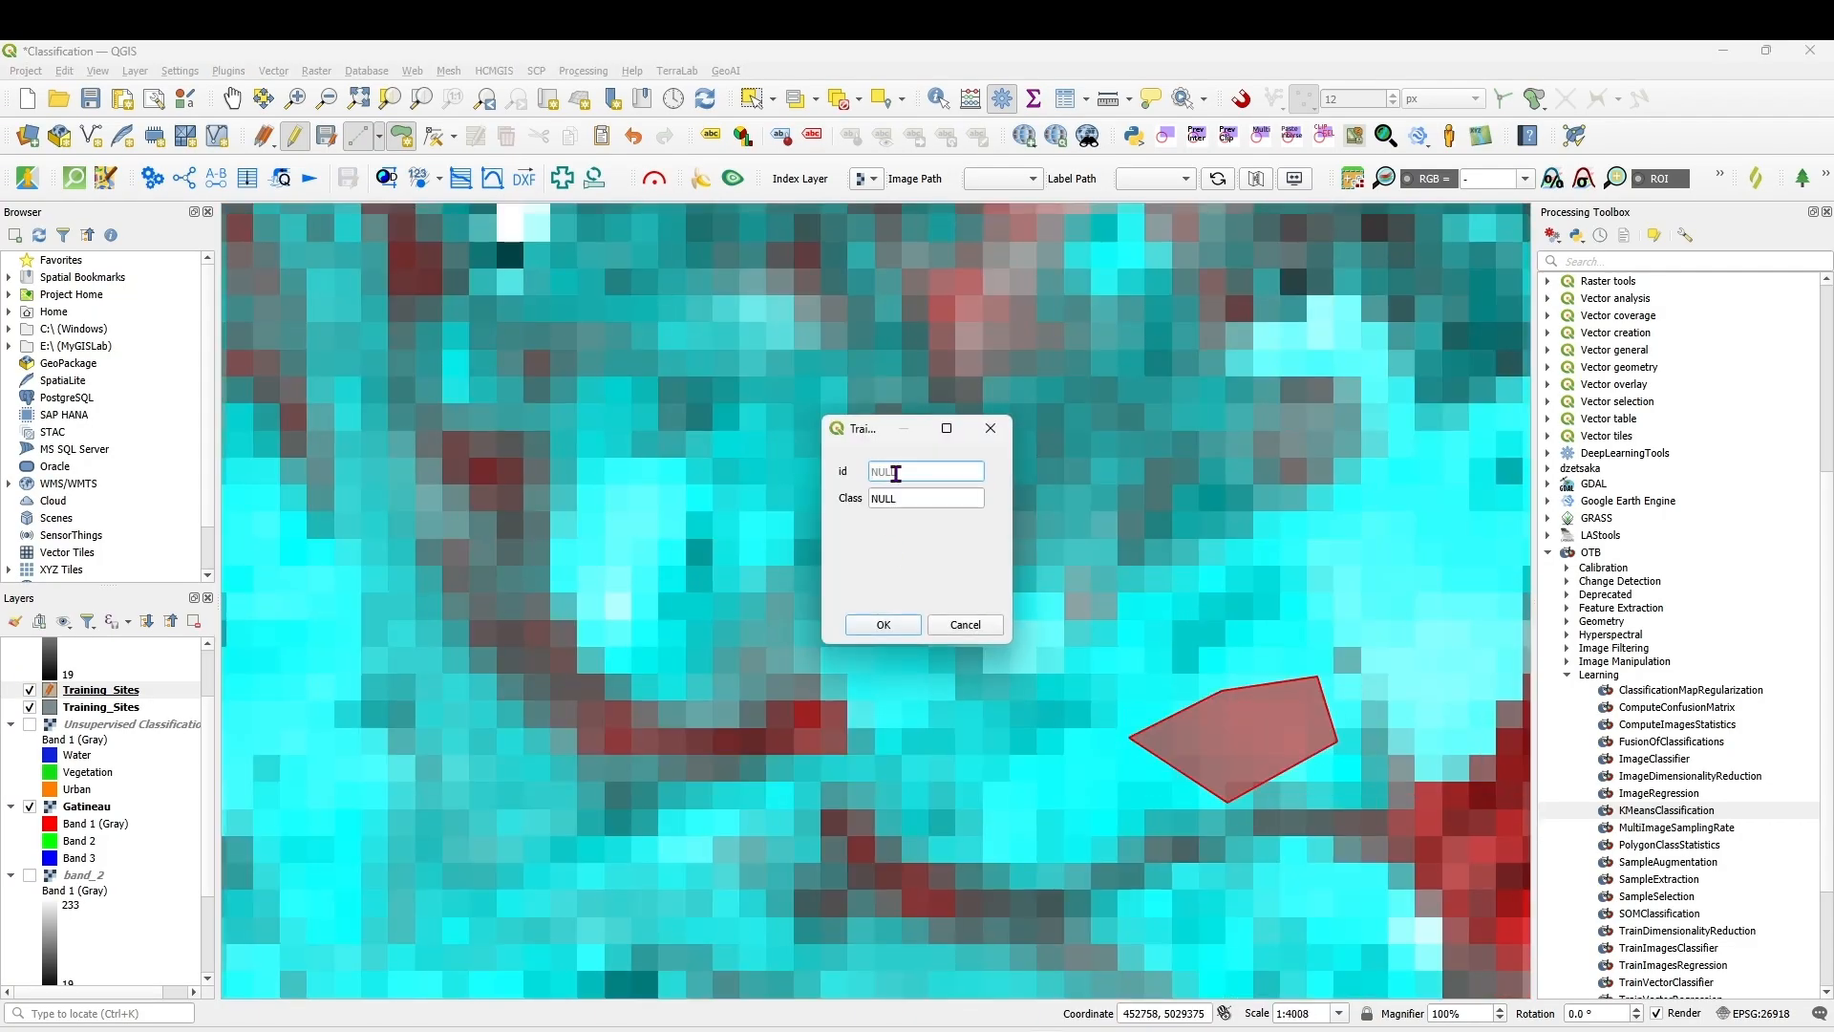
# - Assign id 1 and class Urban to the second training polygon
pyautogui.write('1')
pyautogui.click(912, 499)
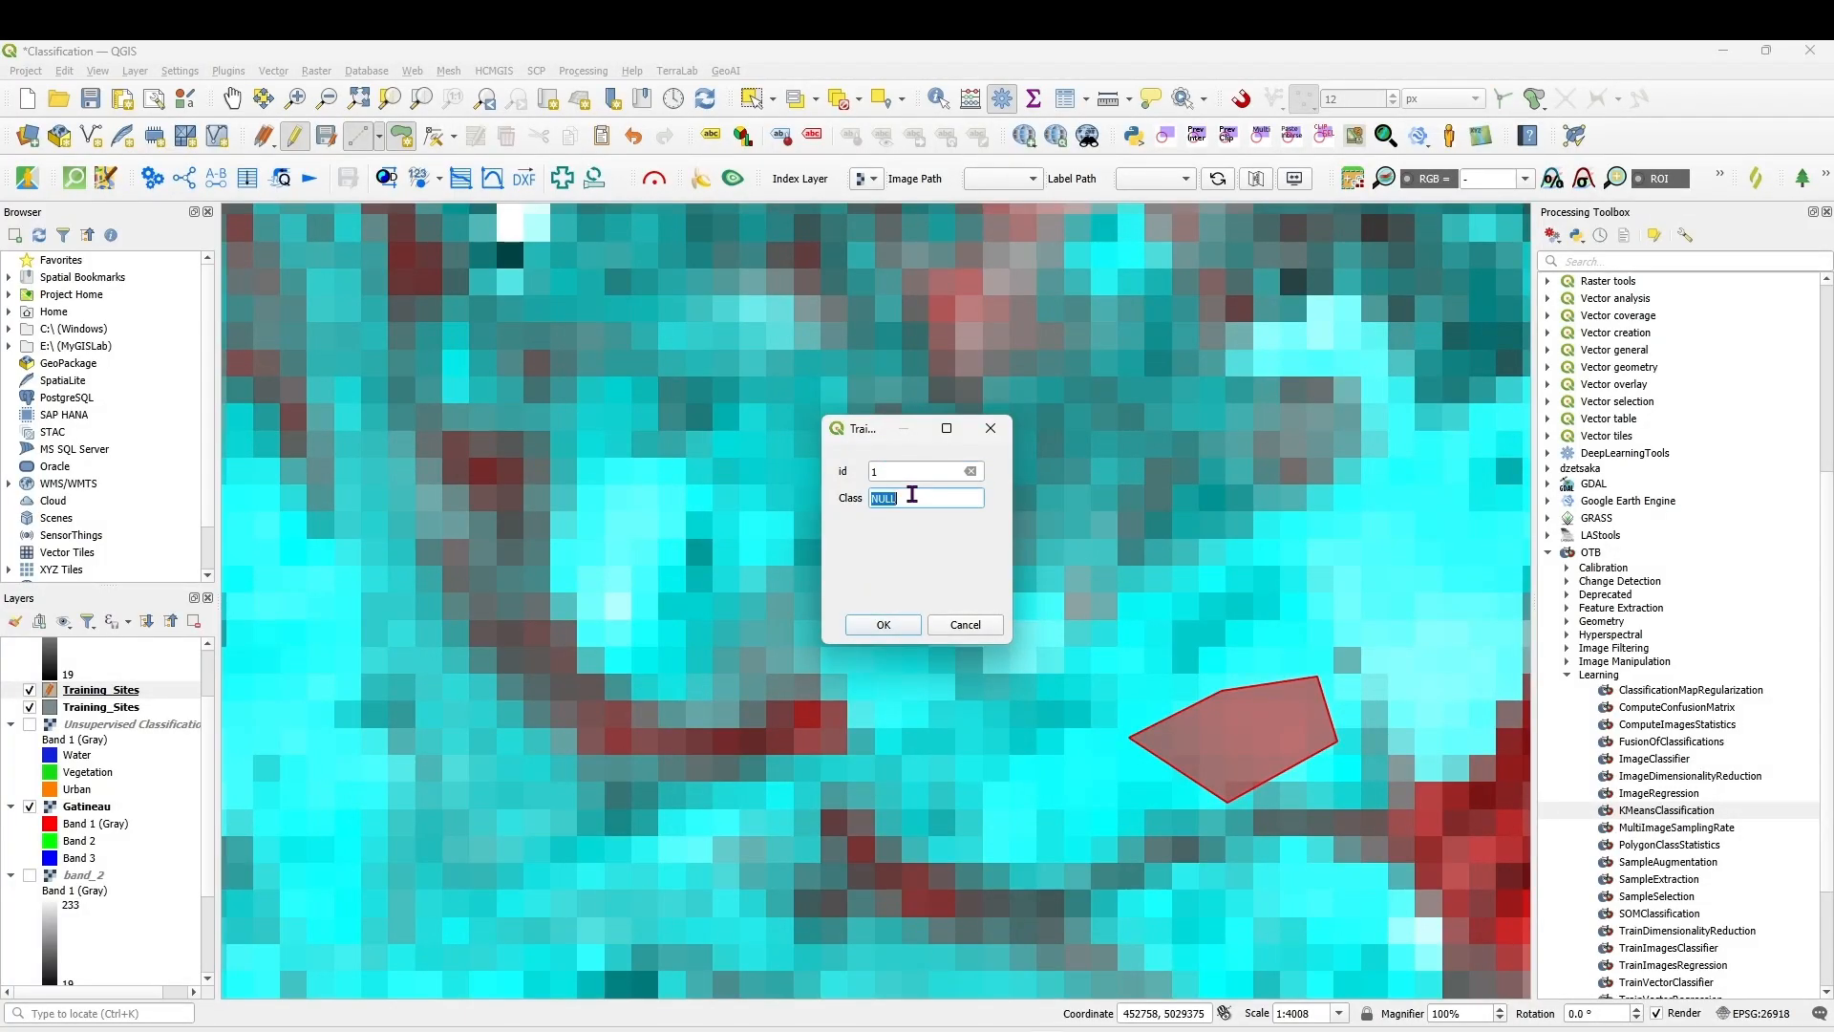
pyautogui.write('Urban')
pyautogui.click(884, 625)
# - Digitize a four-vertex polygon inside the isolated bright cyan block next to the highway, south of the existing sites
pyautogui.scroll(-3, 953, 619)
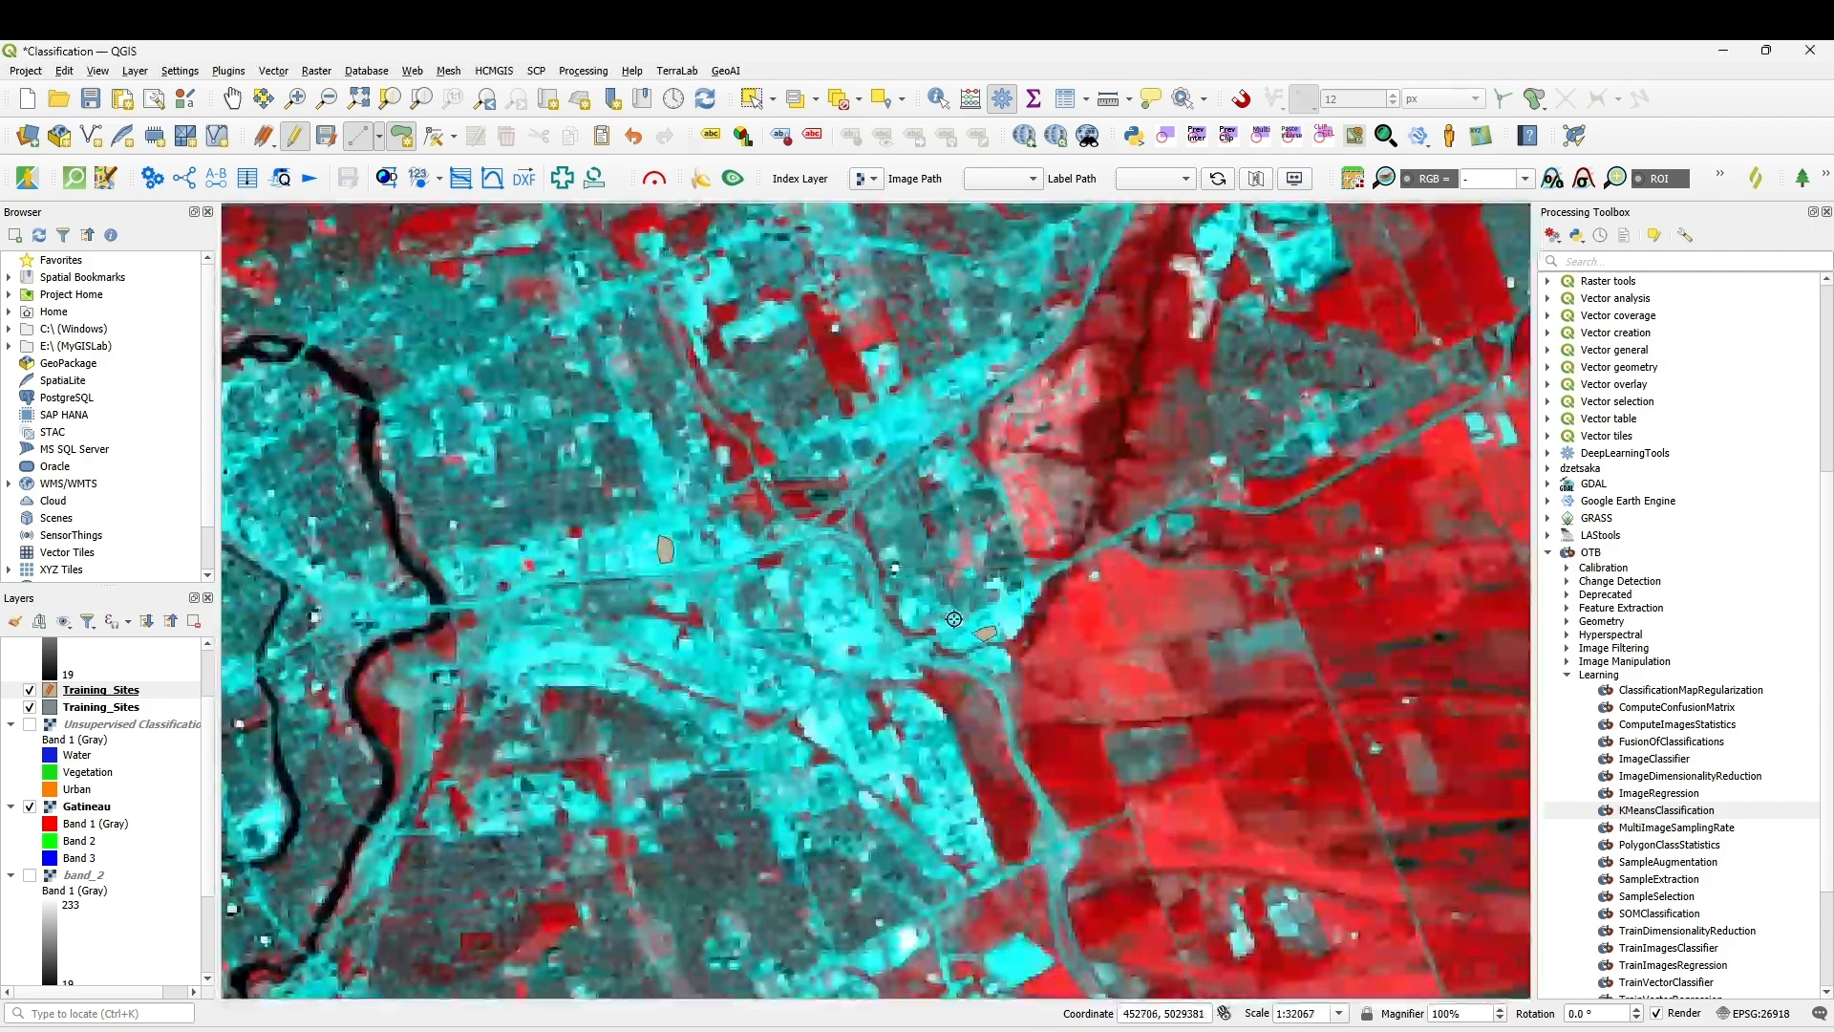
pyautogui.scroll(-2, 953, 619)
pyautogui.scroll(3, 974, 717)
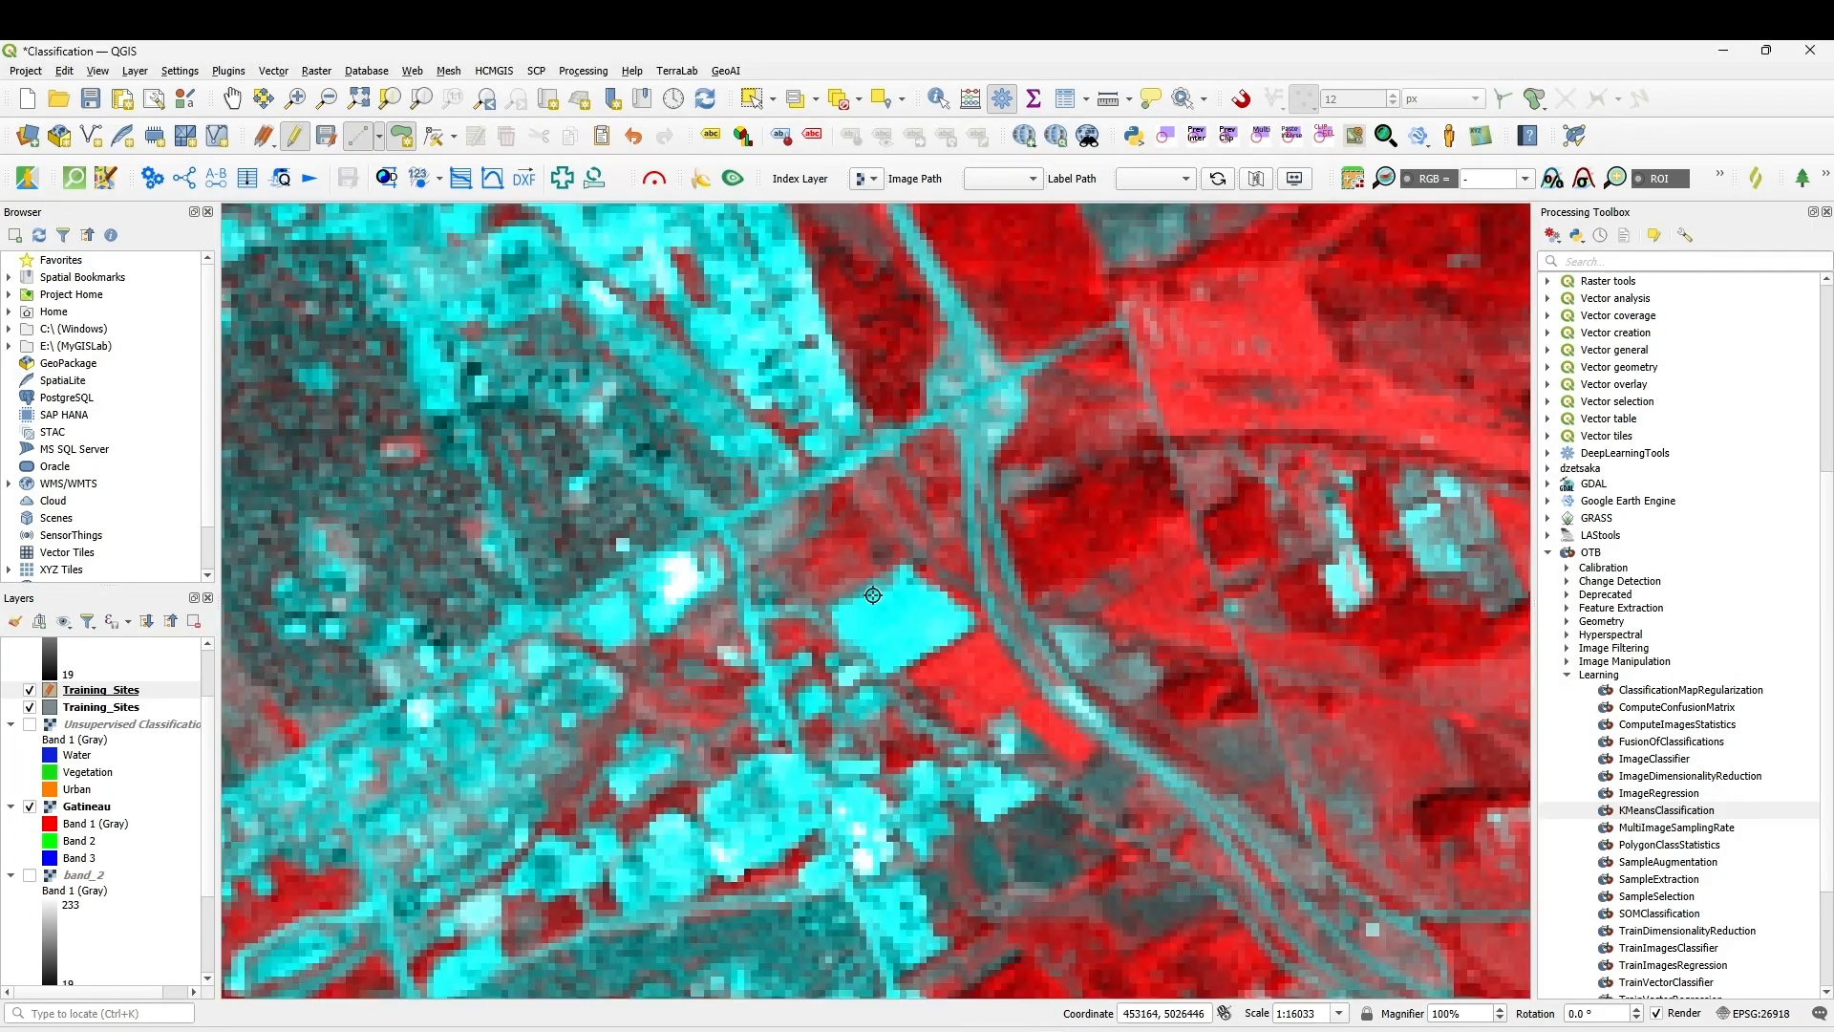
pyautogui.click(875, 595)
pyautogui.click(931, 616)
pyautogui.click(904, 653)
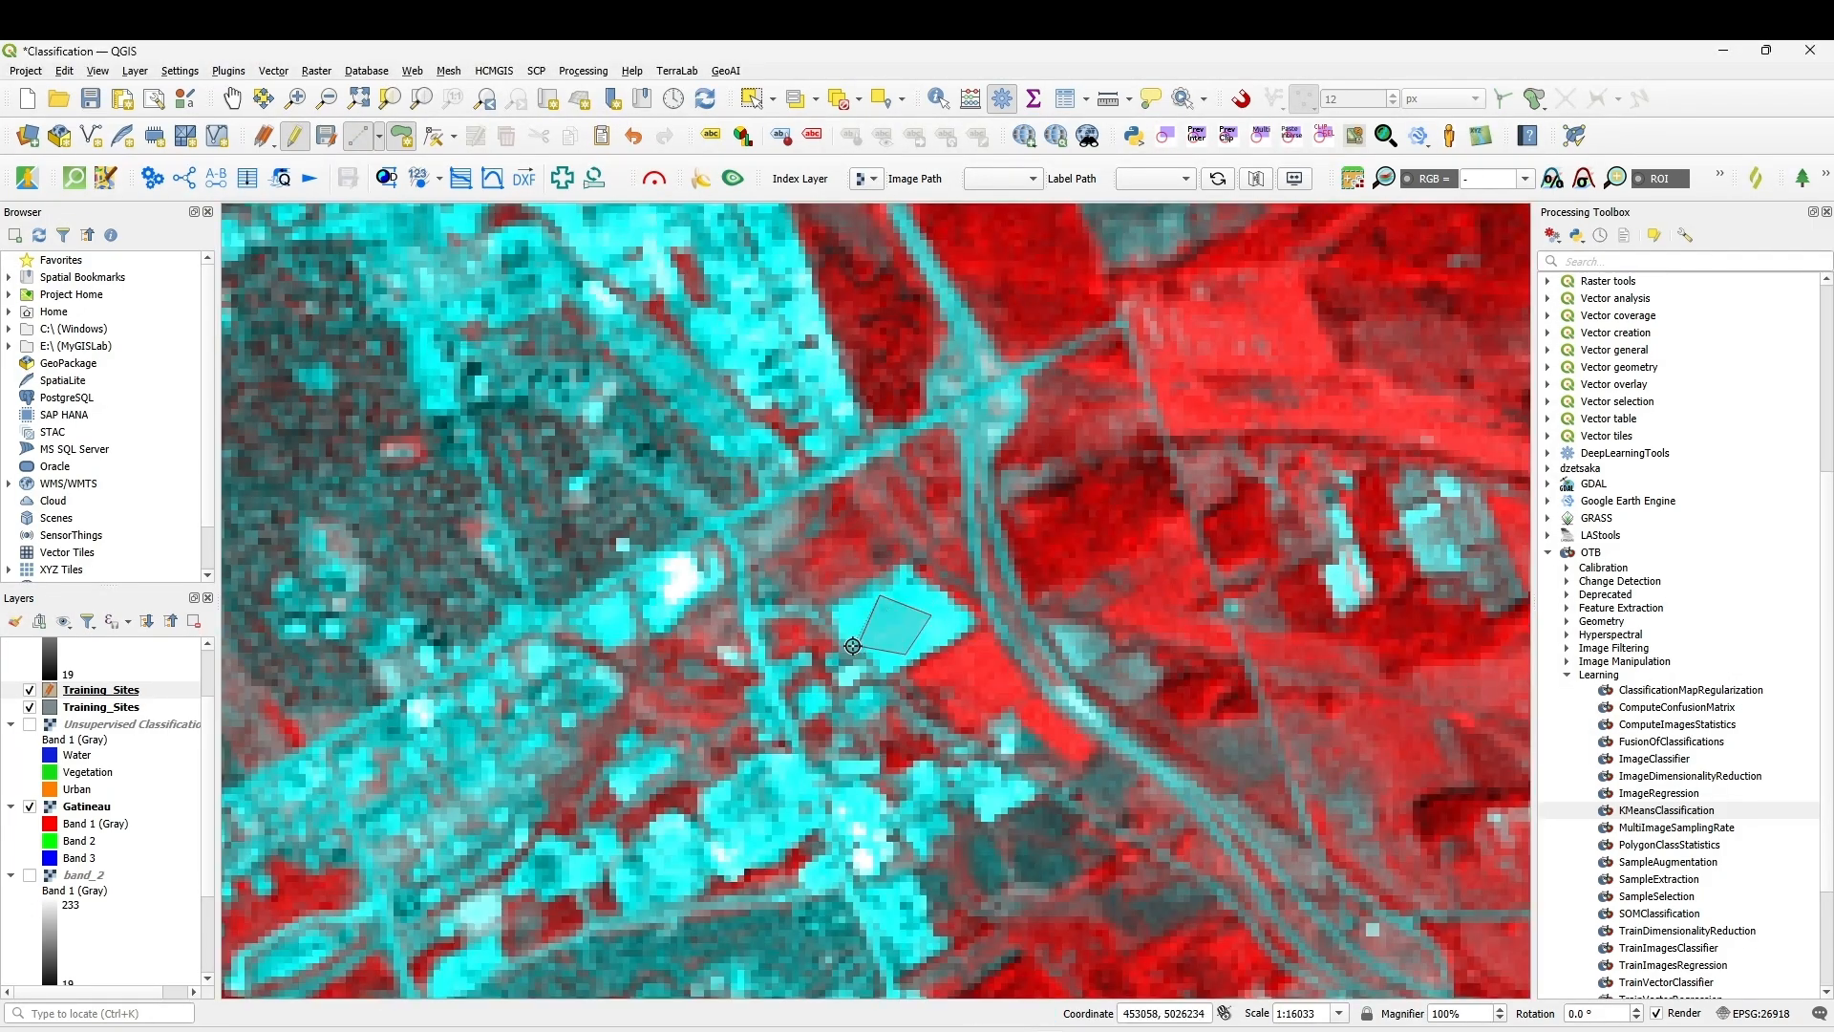
pyautogui.rightClick(853, 646)
# - Set the third training polygon's id to 1 and its class to Urban
pyautogui.write('1')
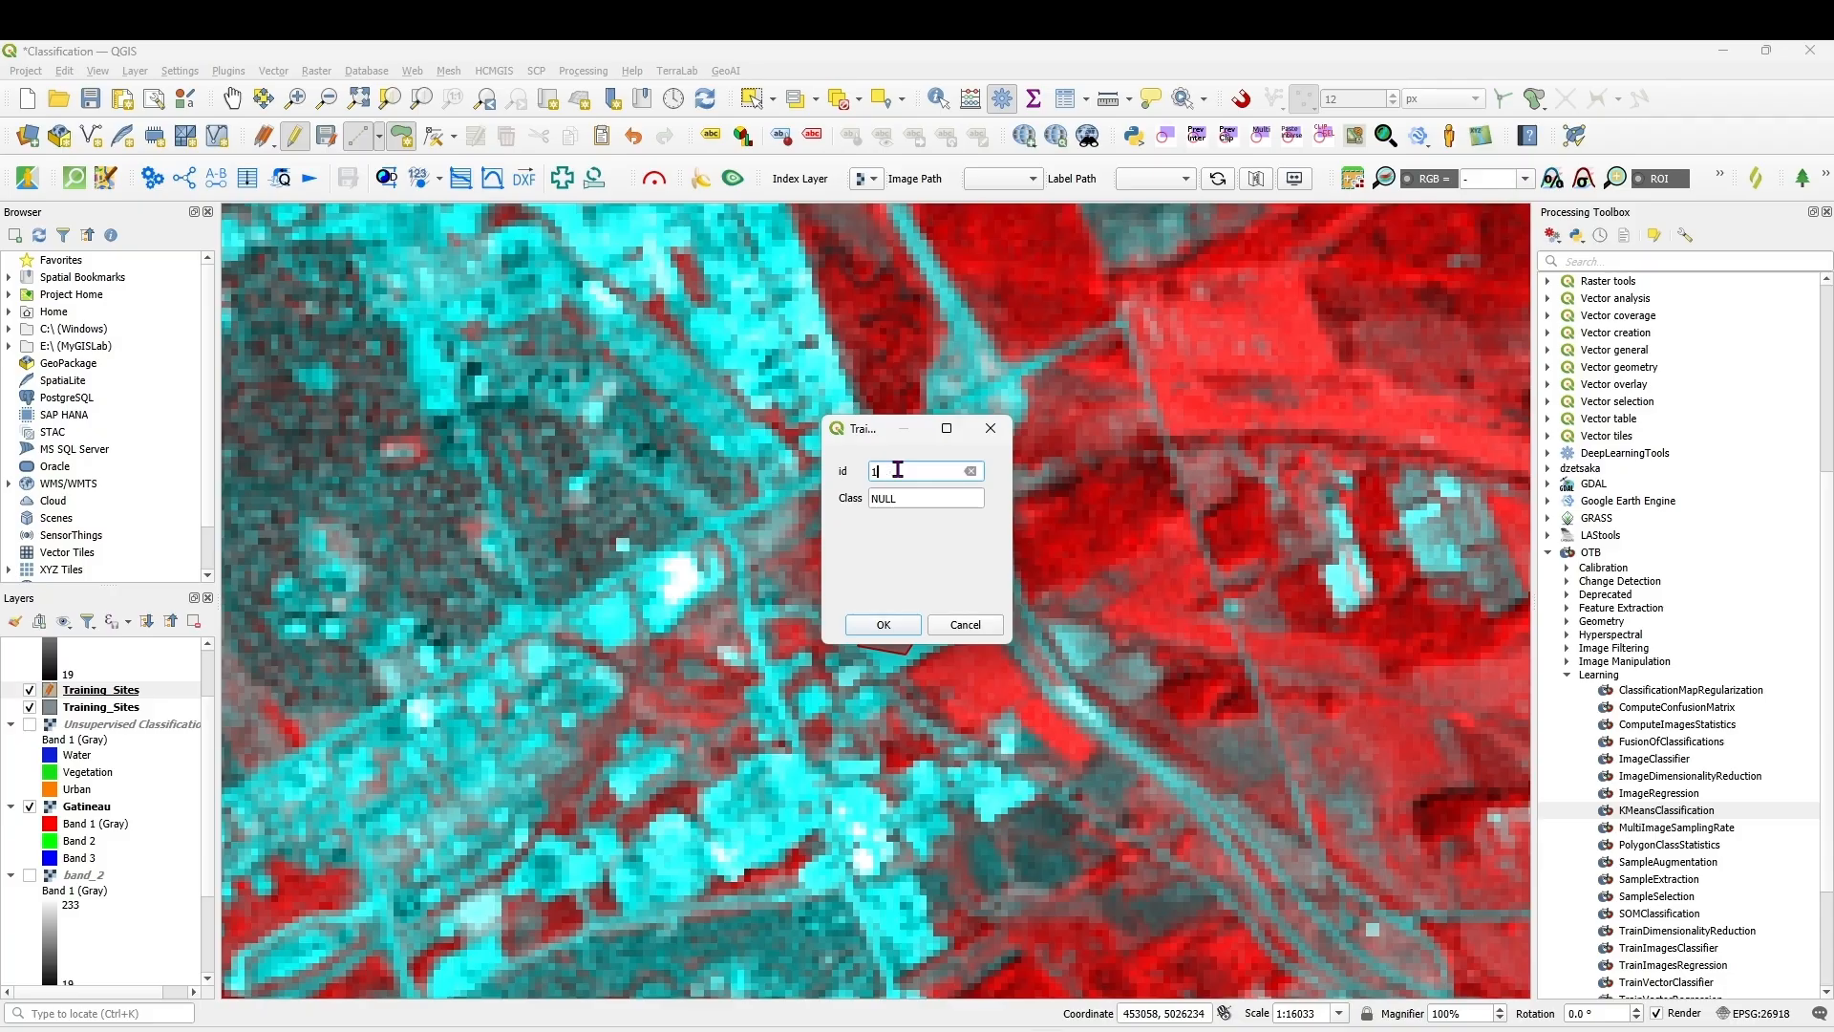
pyautogui.click(910, 507)
pyautogui.write('Urban')
pyautogui.click(883, 624)
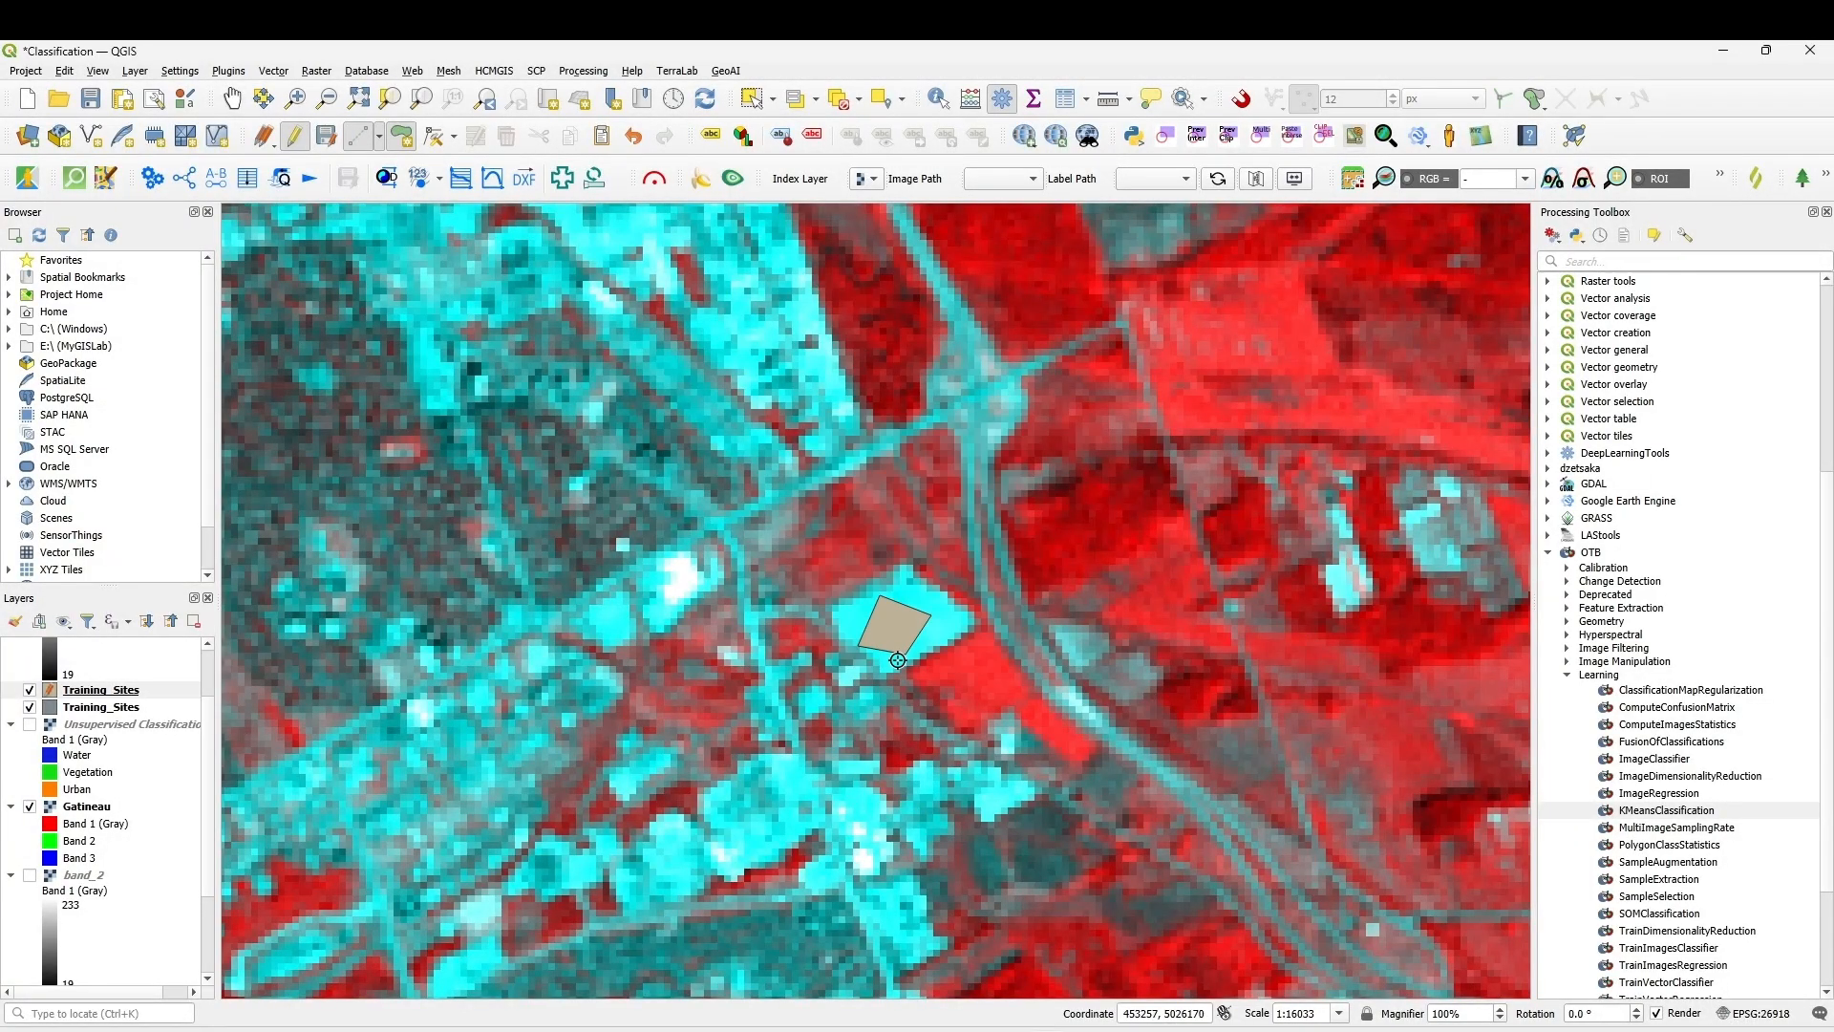
# - Digitize a four-vertex polygon in the large bright cyan block west of the river in the image's northern urban area
pyautogui.scroll(-3, 898, 659)
pyautogui.scroll(-1, 705, 594)
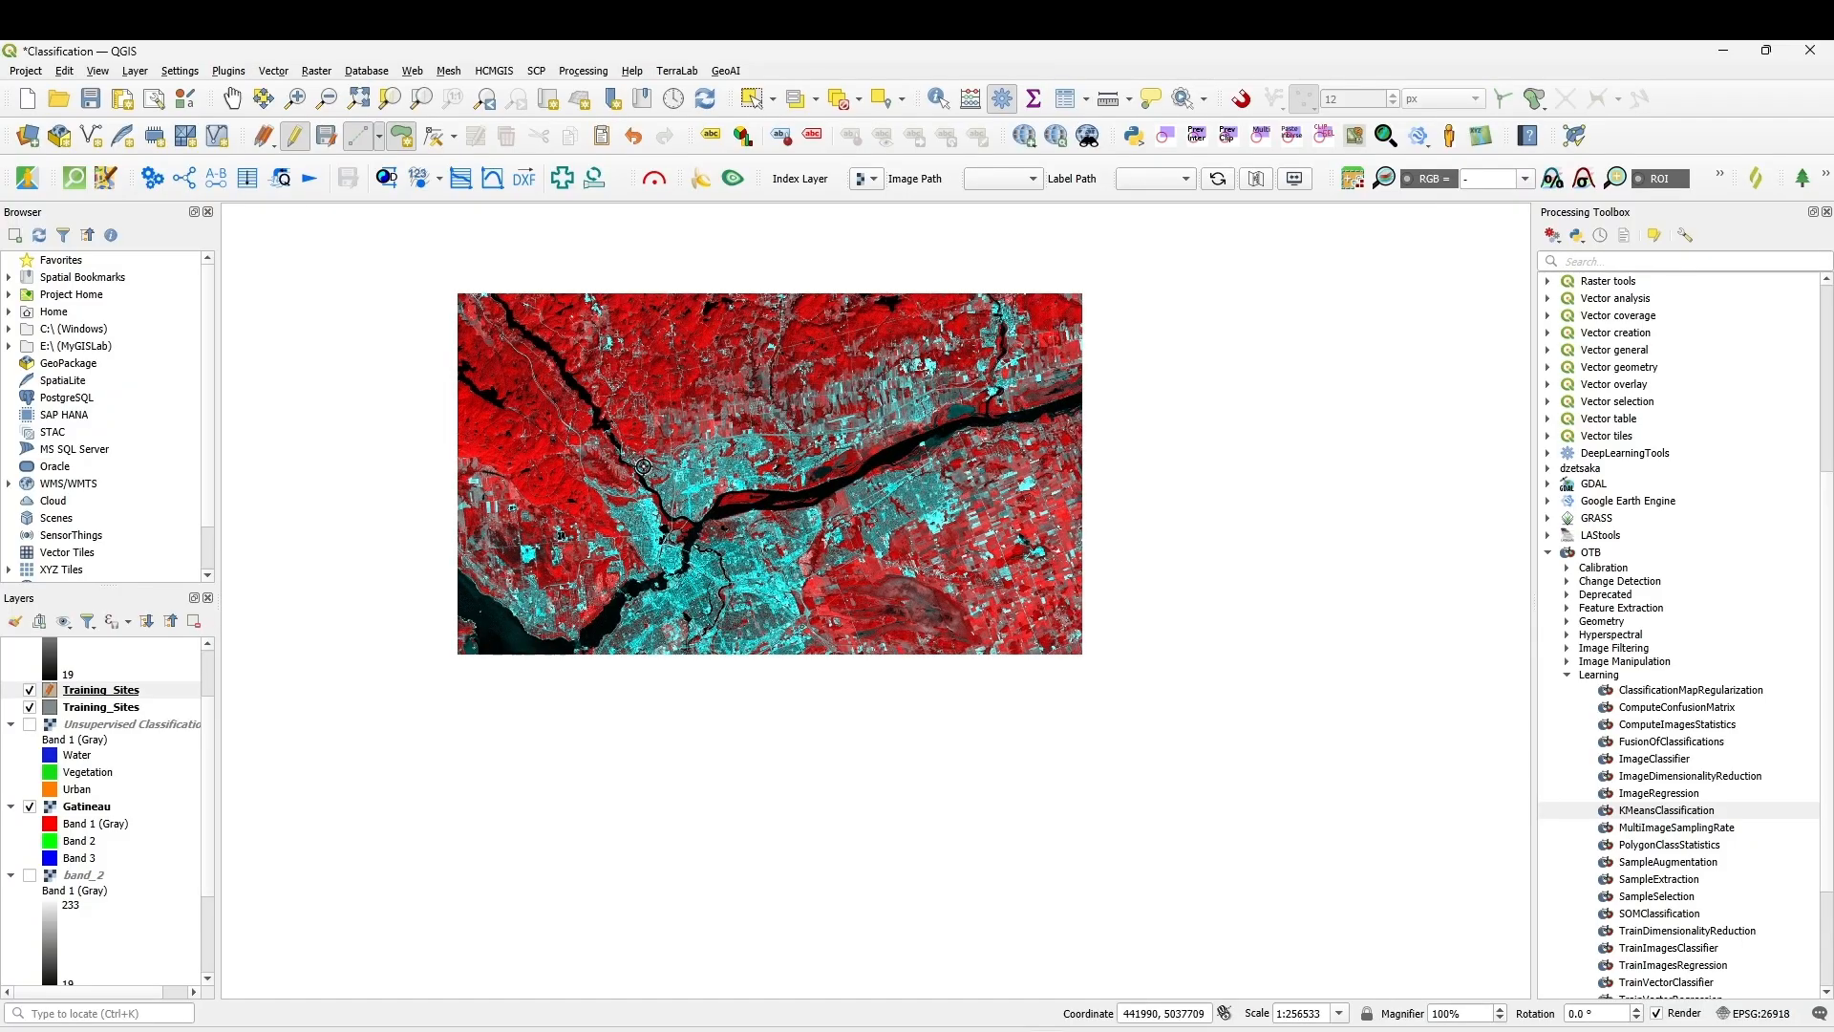
pyautogui.scroll(5, 611, 472)
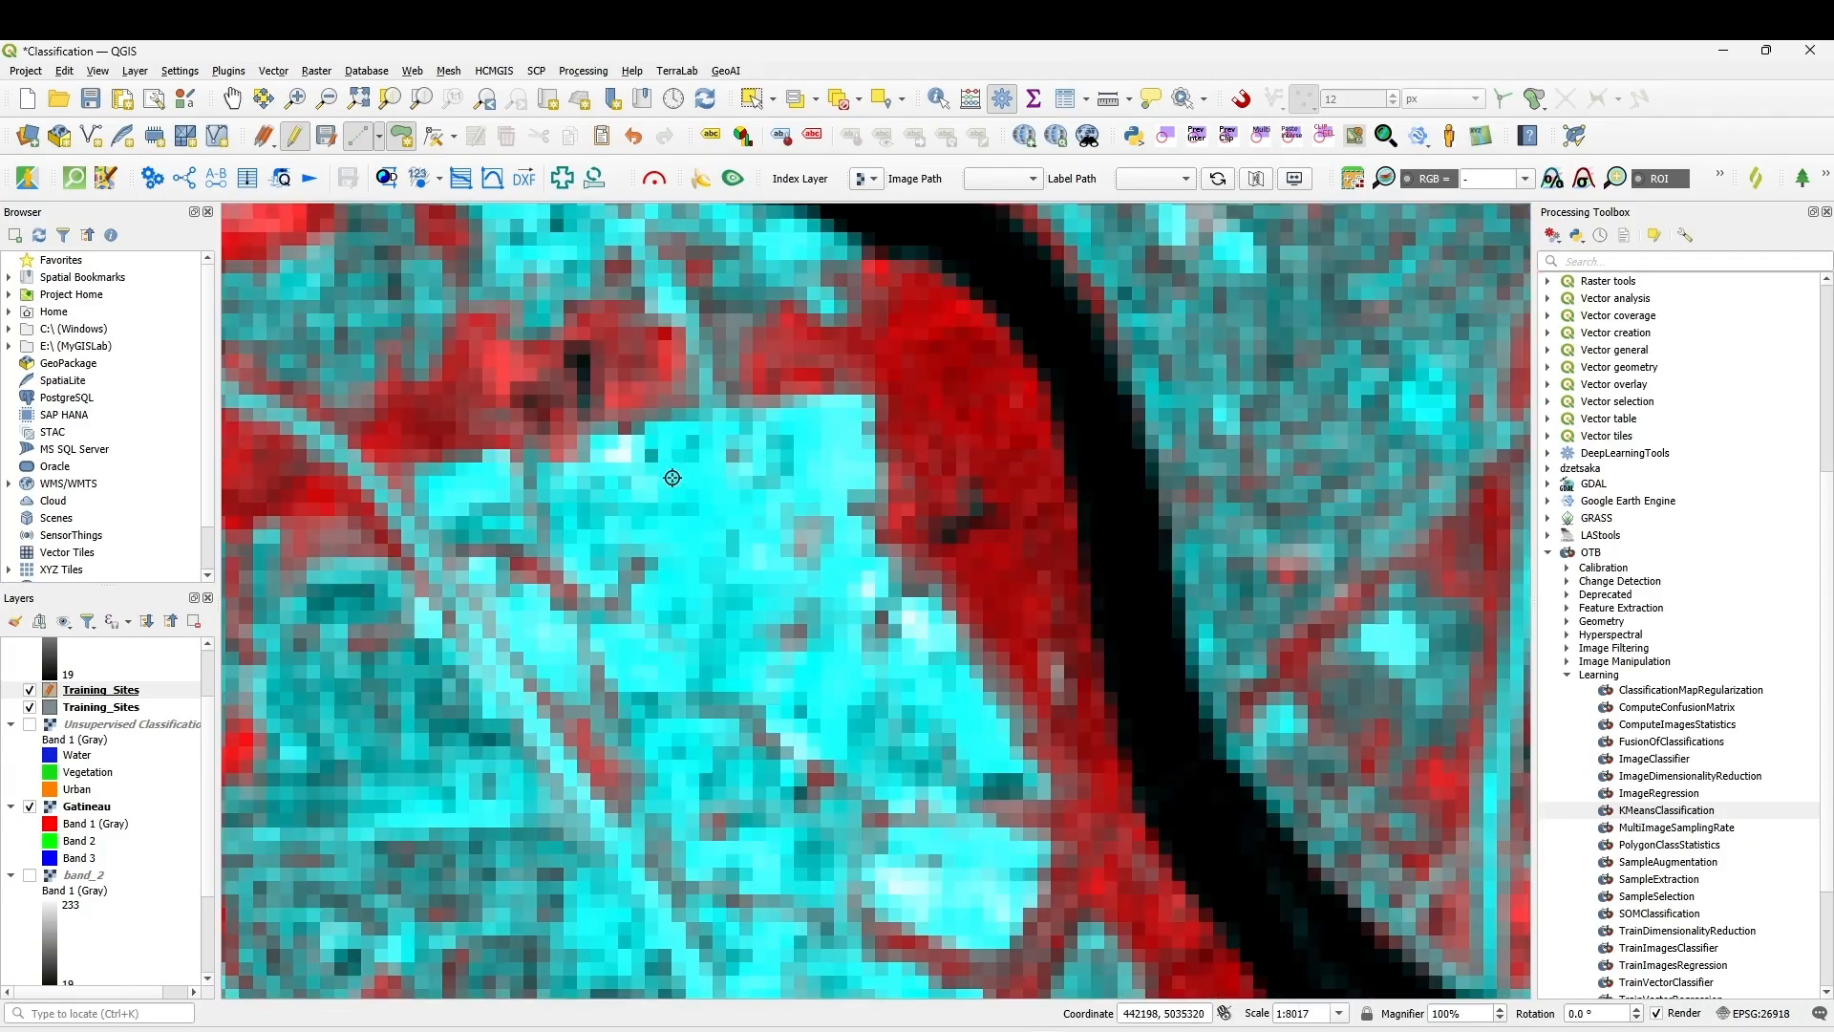
pyautogui.click(655, 478)
pyautogui.click(715, 534)
pyautogui.click(708, 565)
pyautogui.click(634, 524)
pyautogui.rightClick(634, 525)
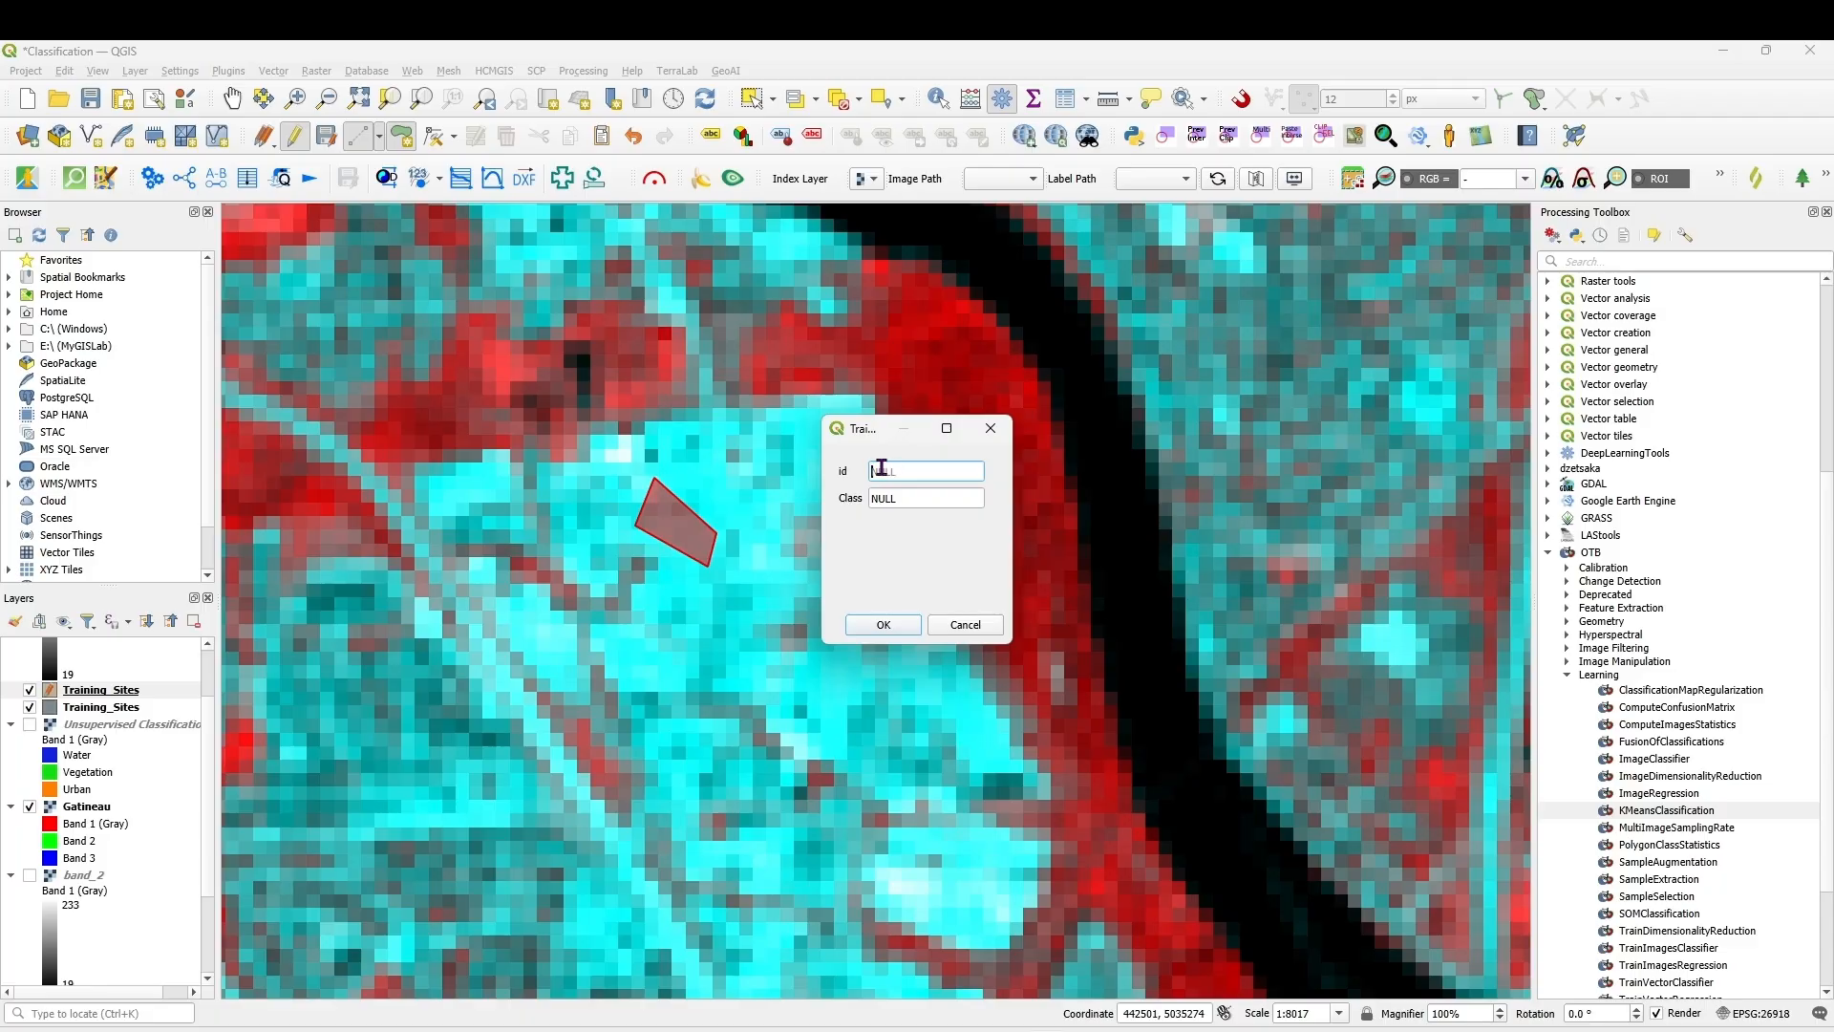
# - Enter id 1 and class Urban for the fourth training polygon, and confirm it
pyautogui.write('1')
pyautogui.click(919, 496)
pyautogui.write('Urban')
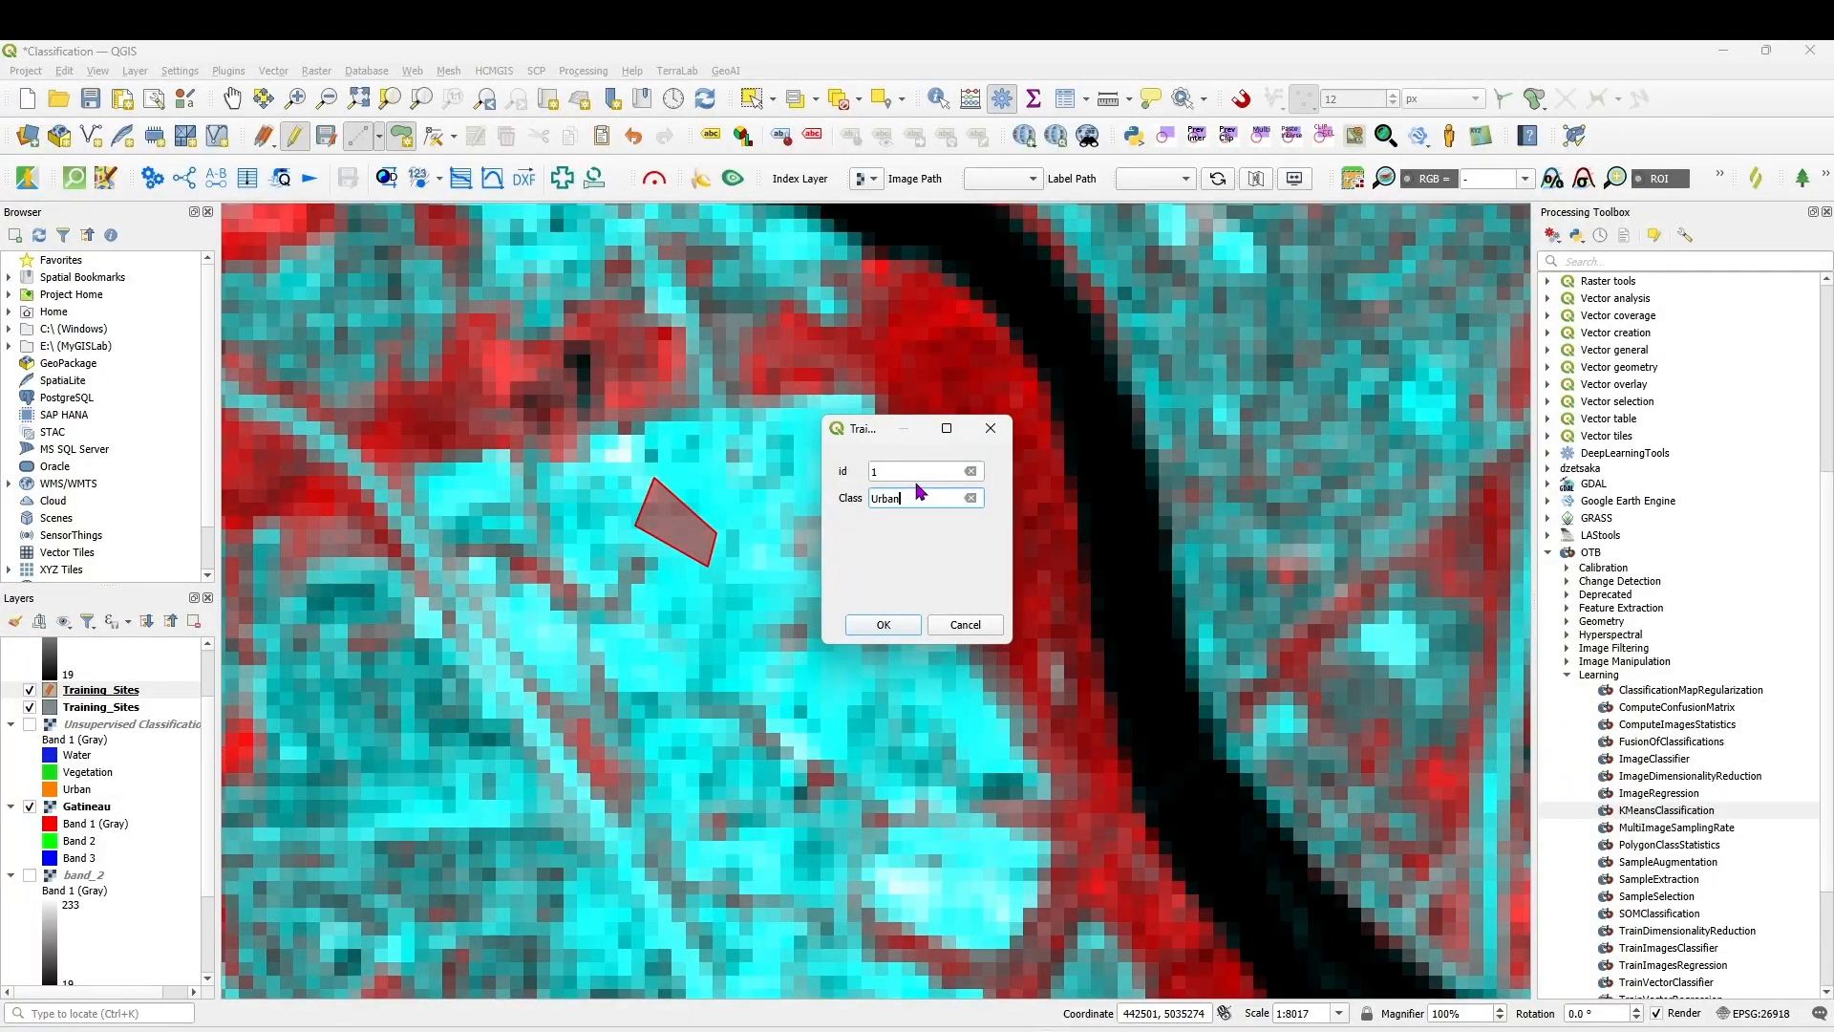
pyautogui.click(906, 624)
# - Digitize a five-vertex polygon on the black main river channel, just south of the red island's western tip
pyautogui.scroll(-3, 891, 611)
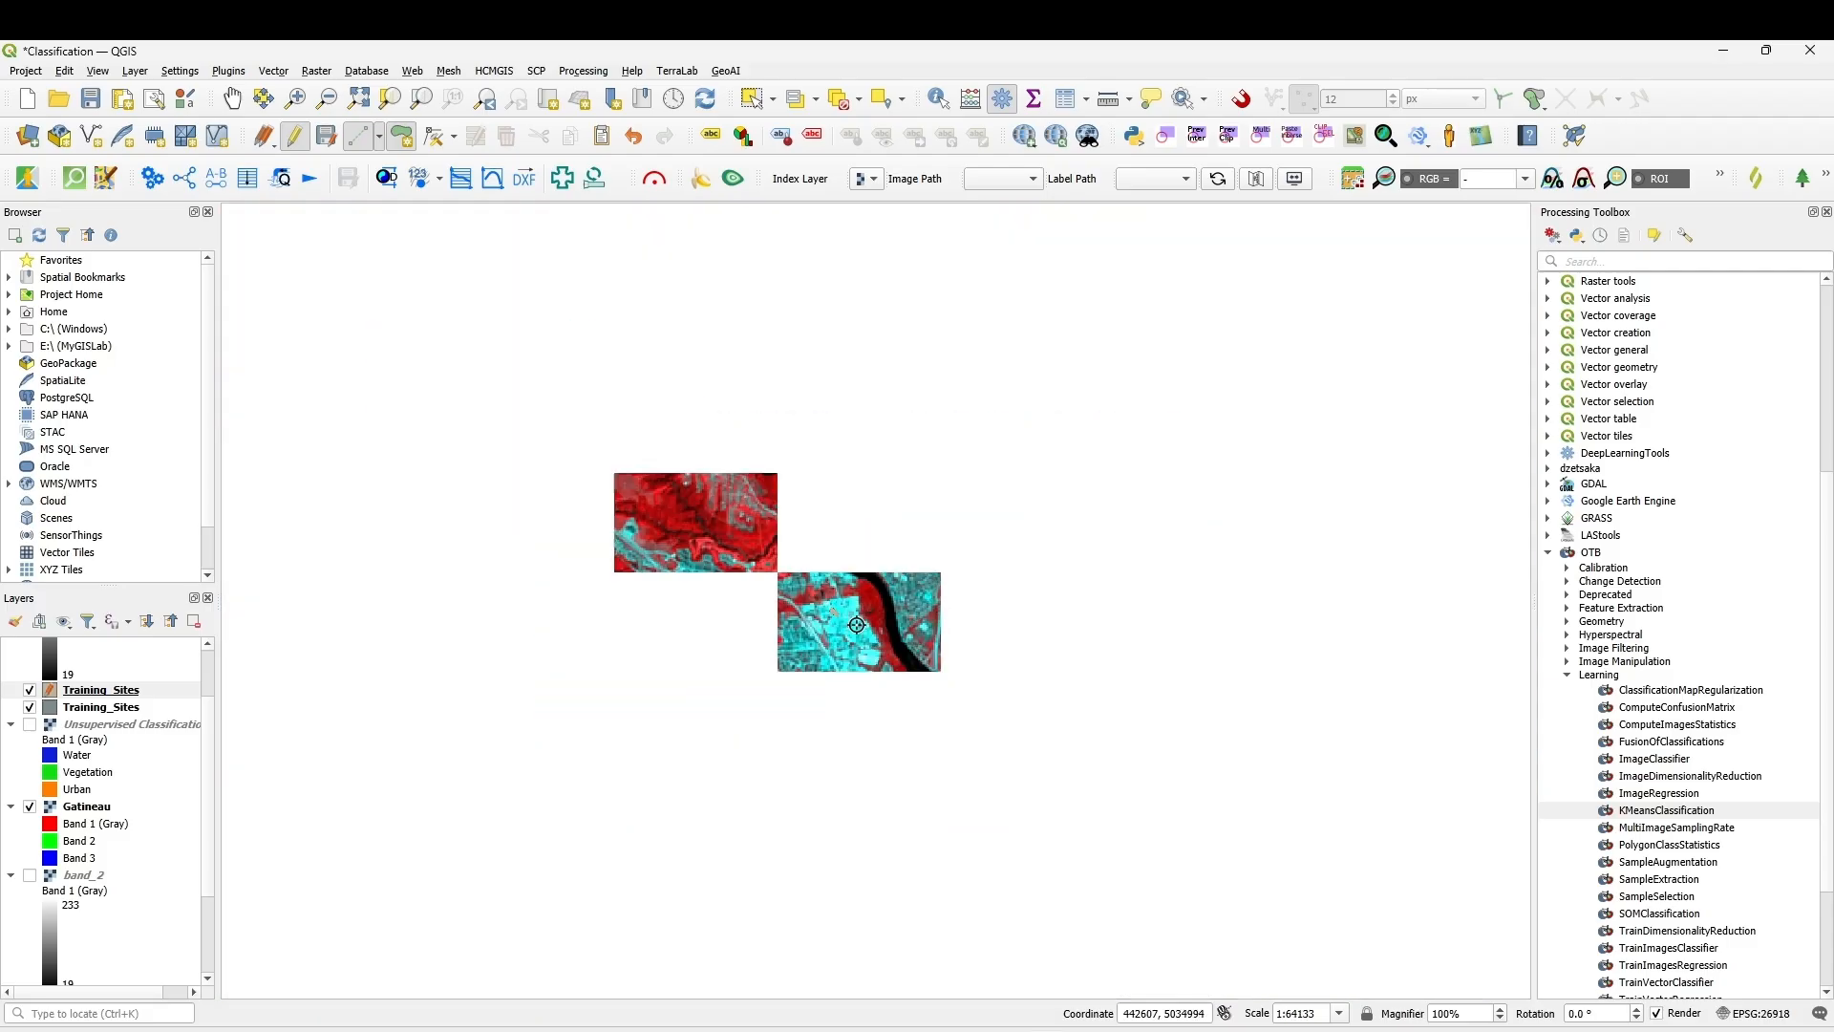
pyautogui.scroll(3, 1121, 669)
pyautogui.click(1106, 577)
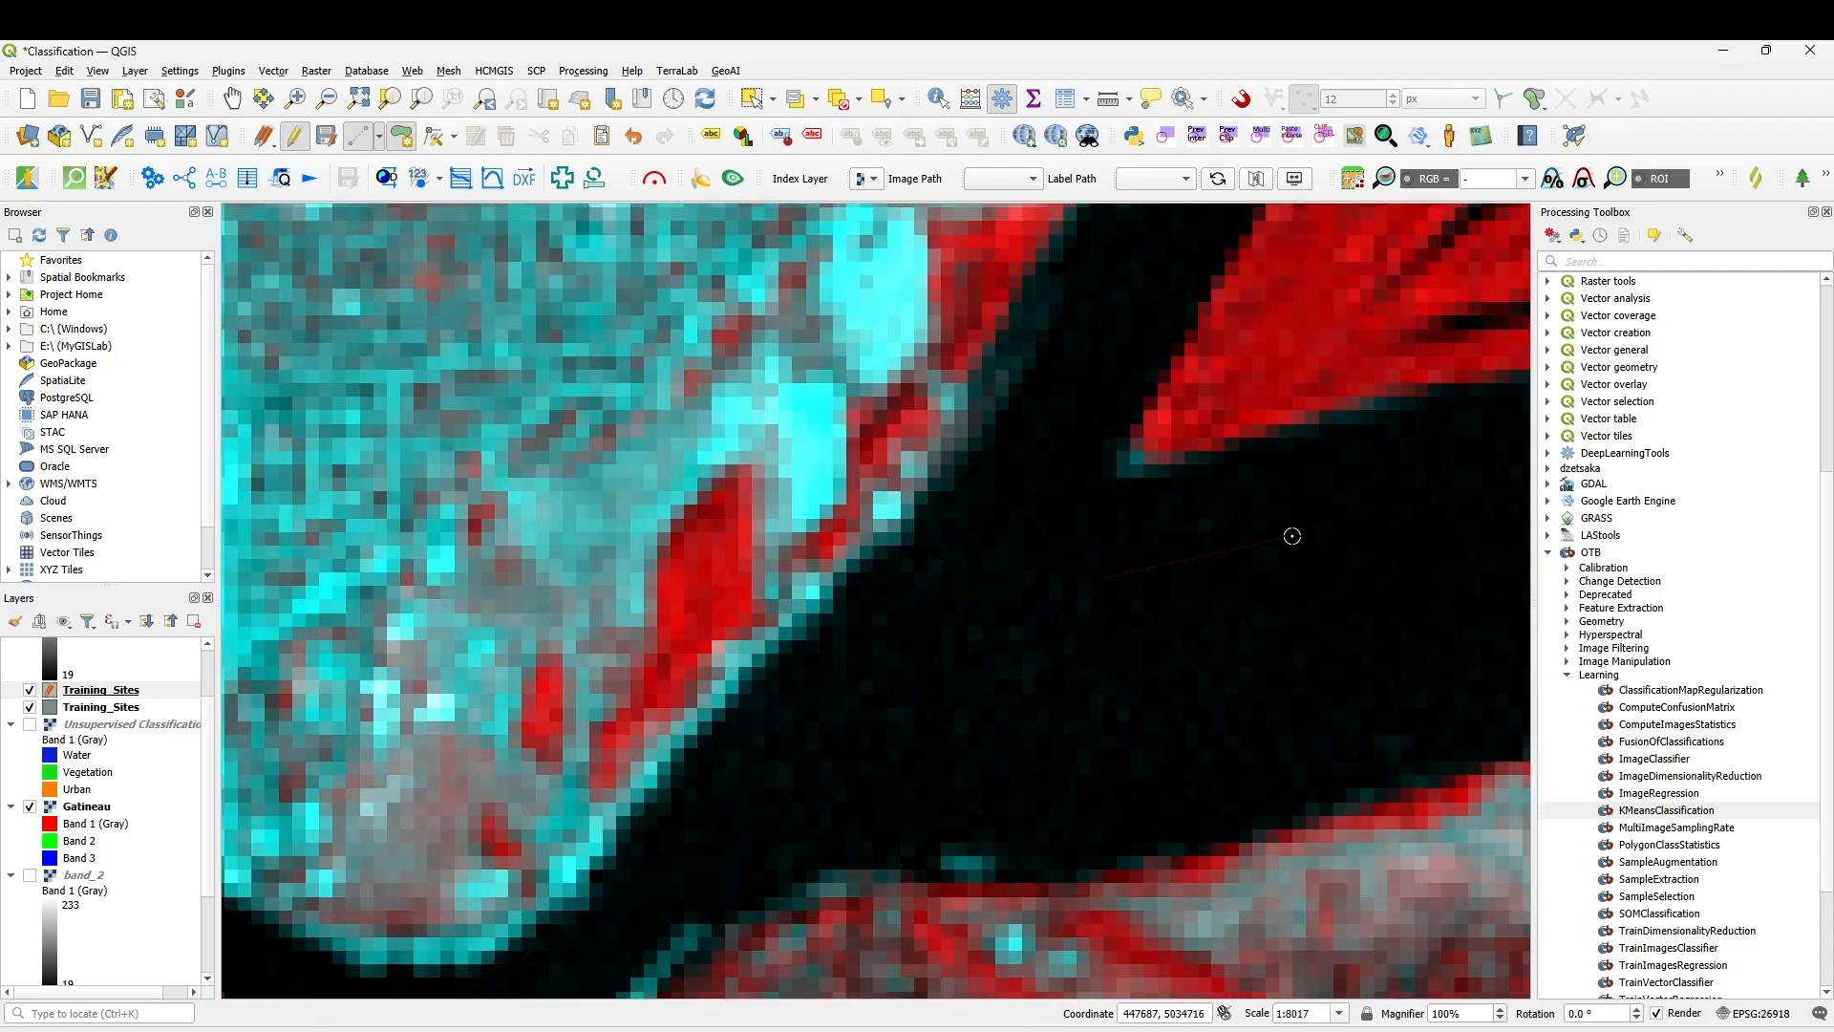
pyautogui.click(1362, 521)
pyautogui.click(1389, 644)
pyautogui.click(1145, 753)
pyautogui.click(999, 700)
pyautogui.rightClick(999, 700)
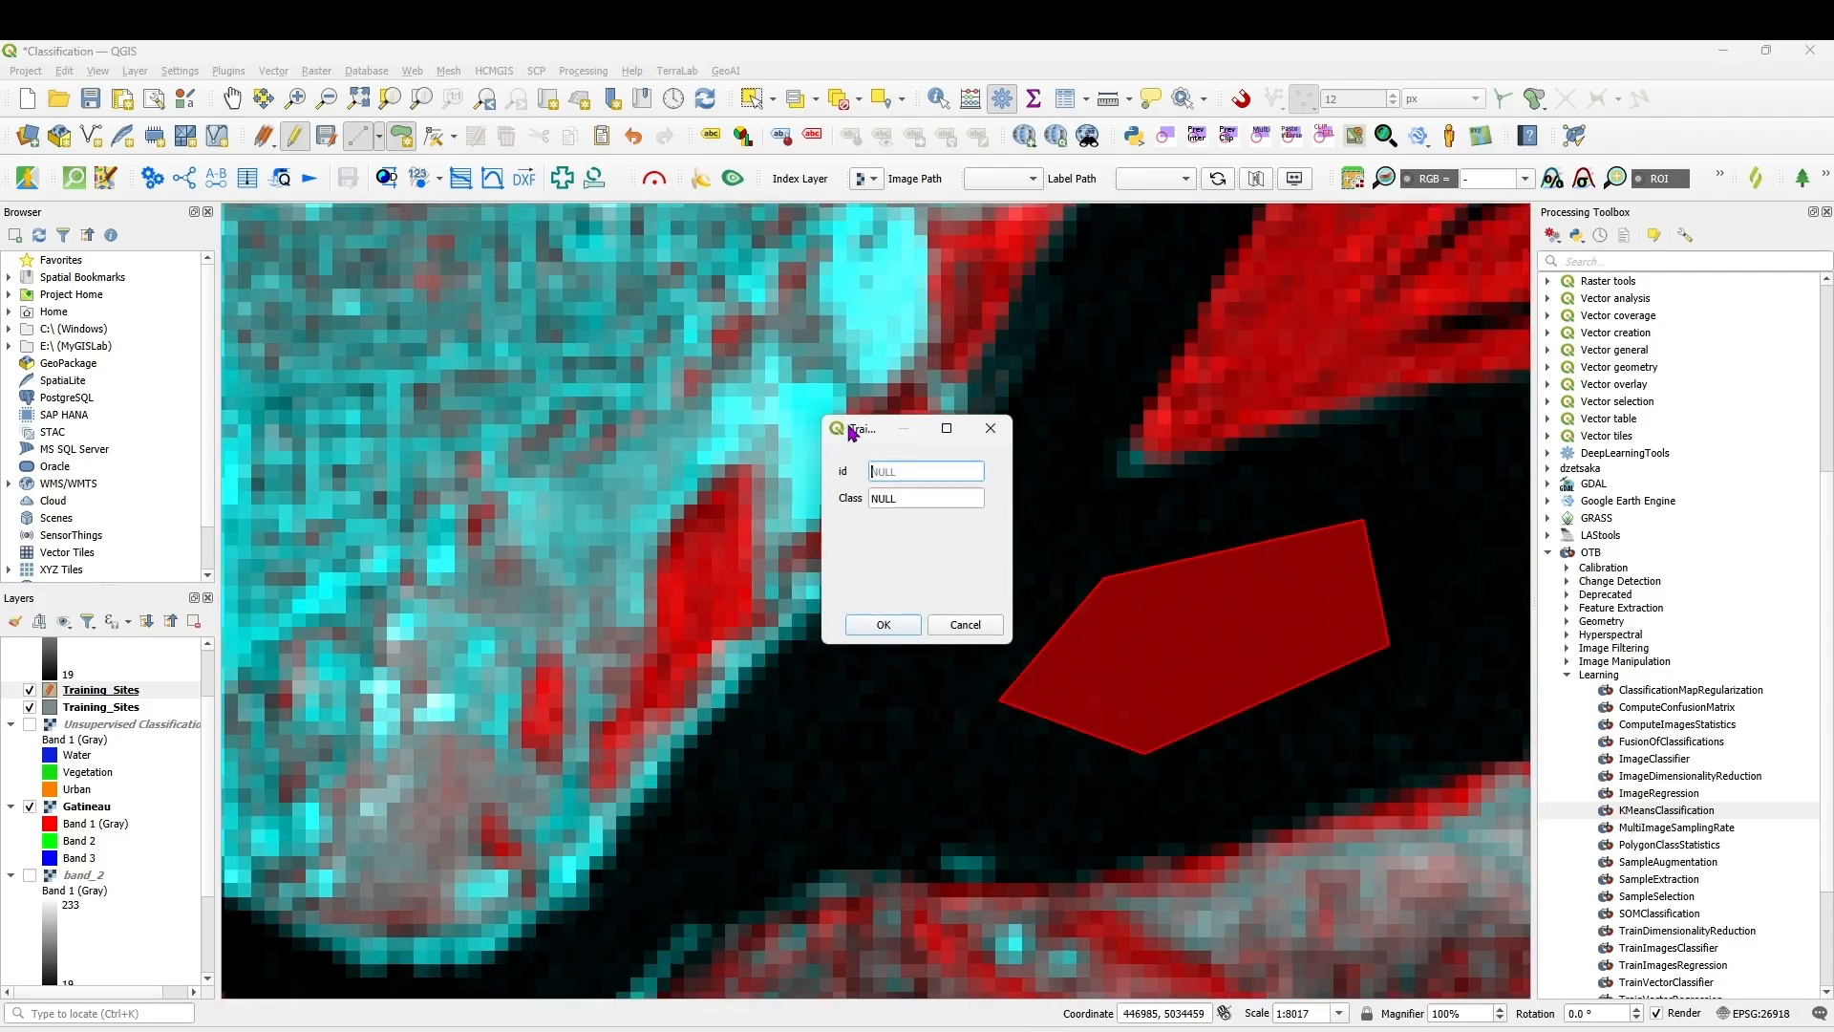
# - Give the river polygon id 2 and class Water, and save its attributes
pyautogui.write('2')
pyautogui.doubleClick(905, 496)
pyautogui.write('Water')
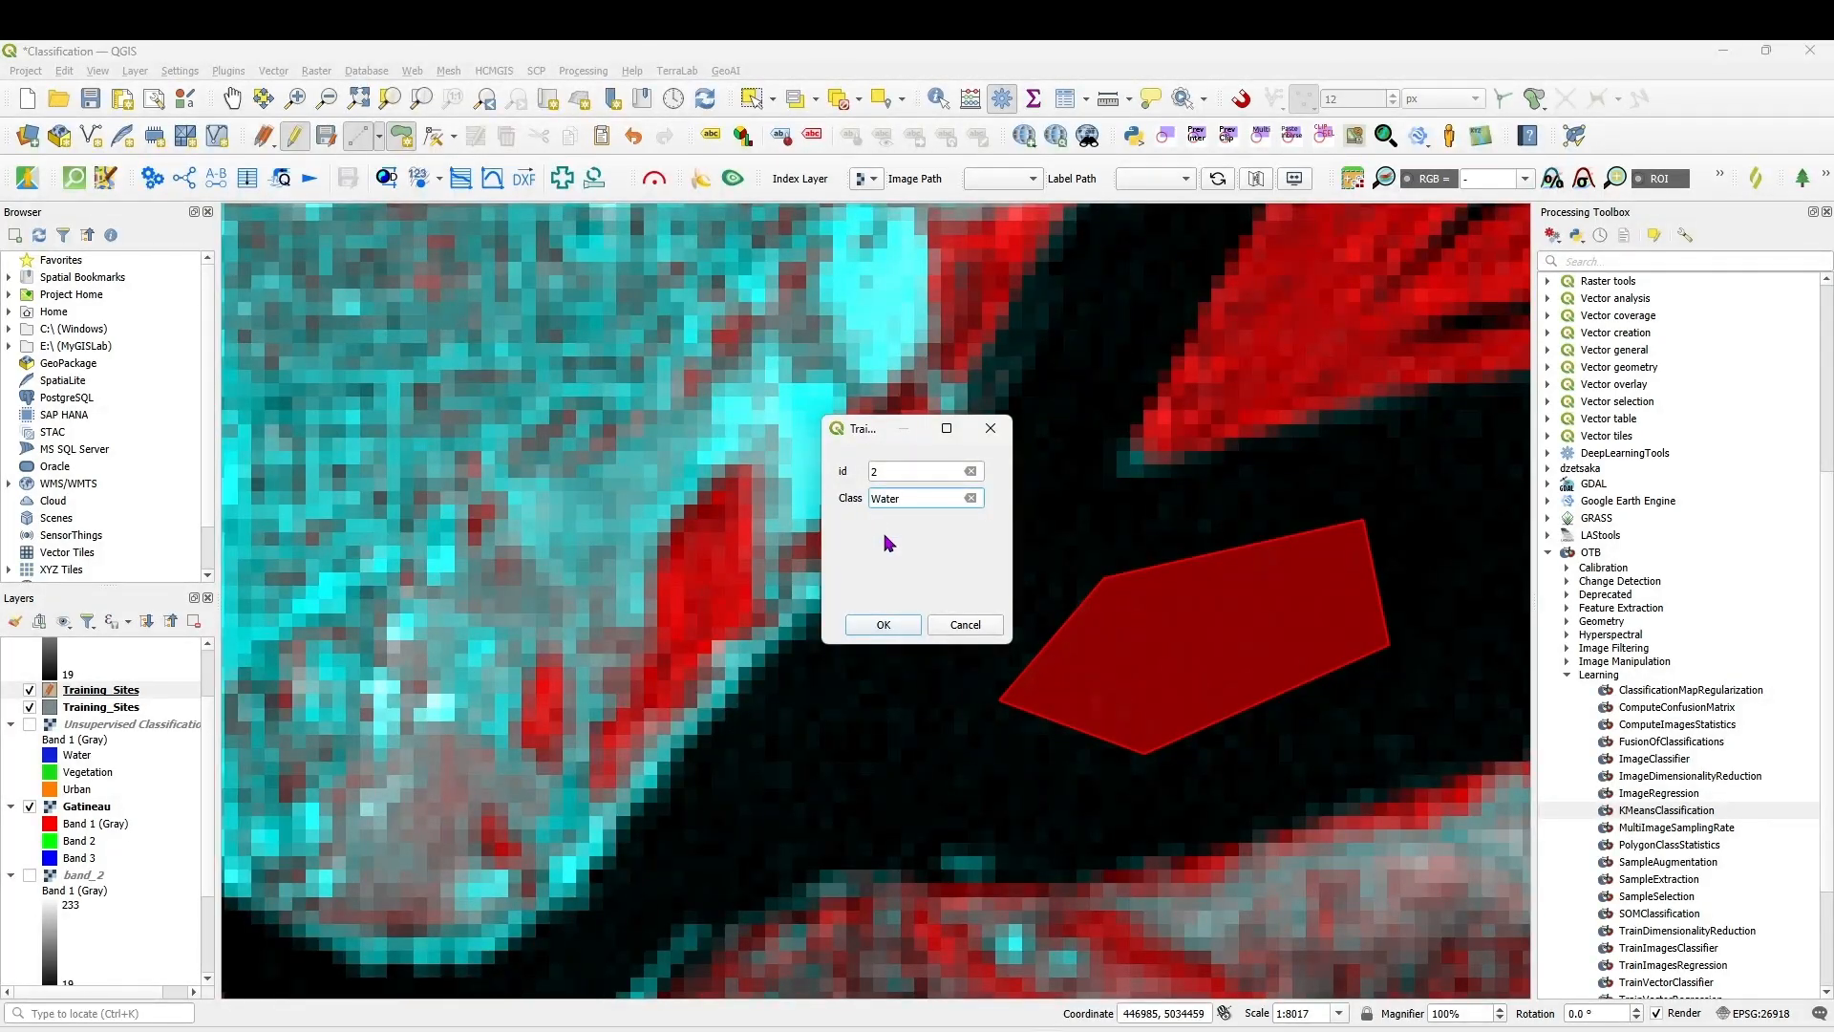
pyautogui.click(886, 626)
# - Digitize a five-vertex polygon on the wide black river section southwest of the bridge
pyautogui.scroll(-4, 991, 647)
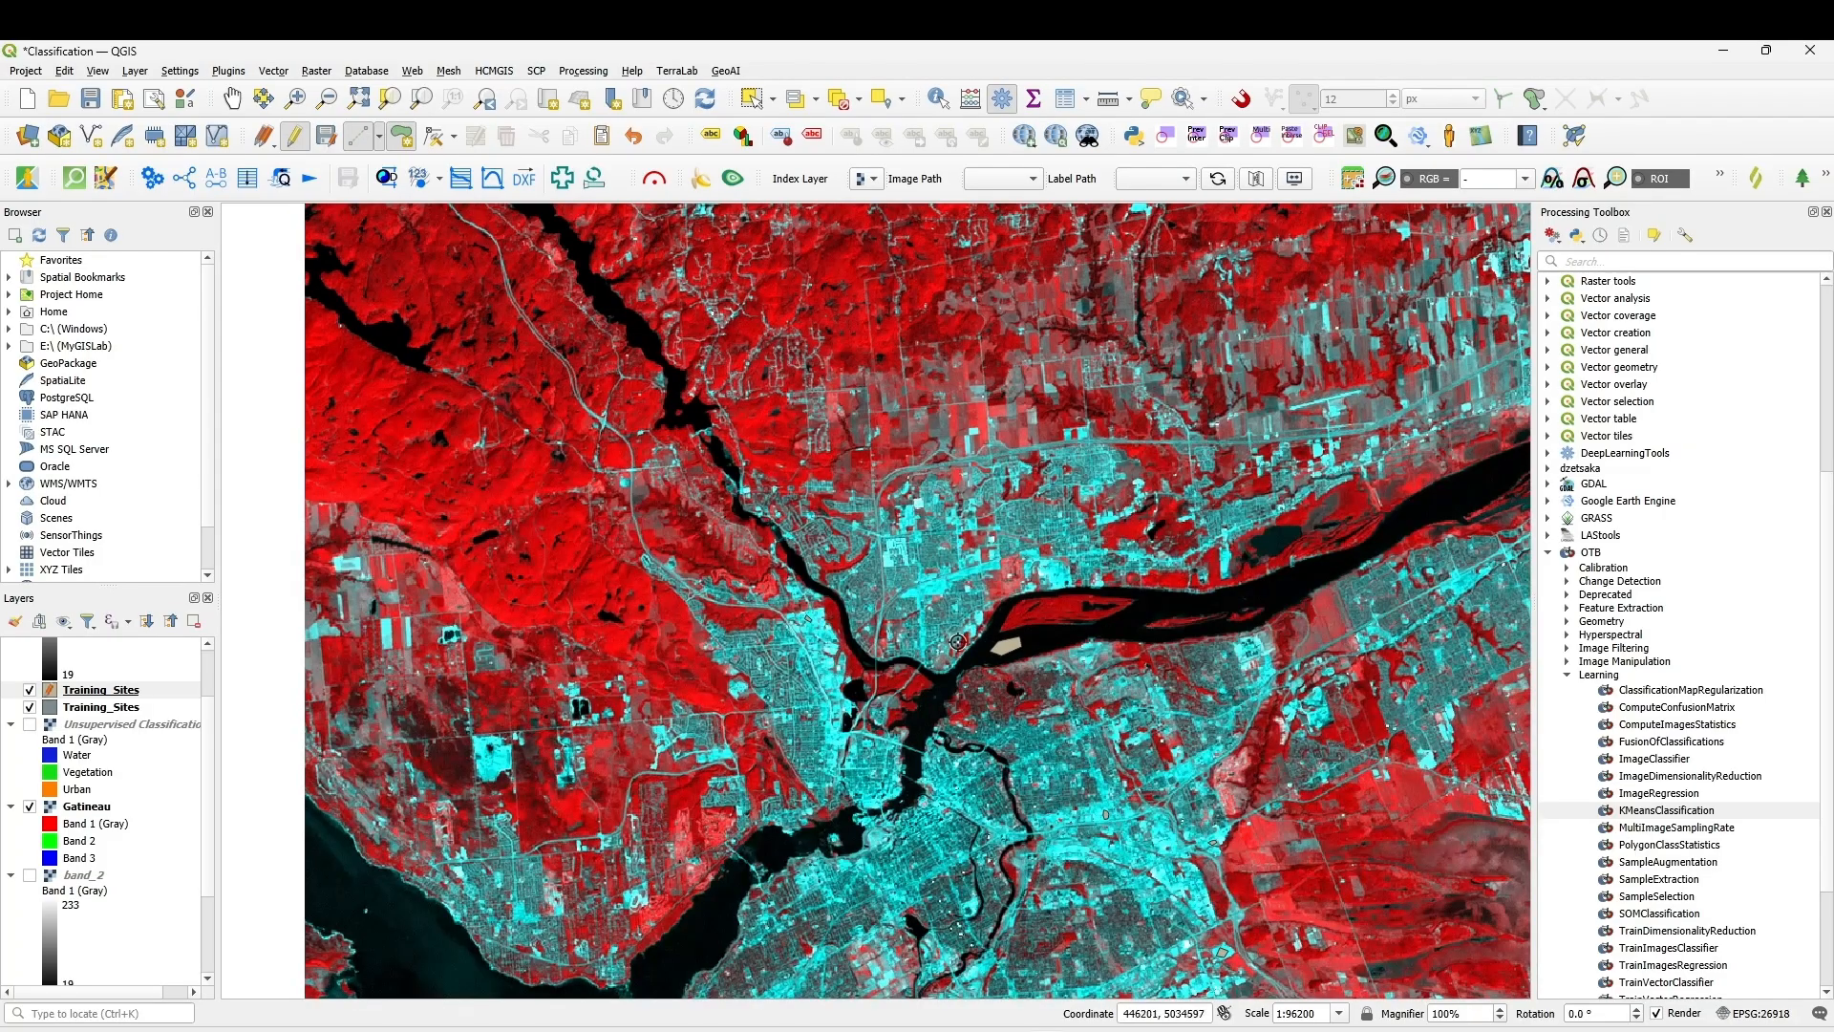
pyautogui.scroll(3, 694, 941)
pyautogui.click(733, 741)
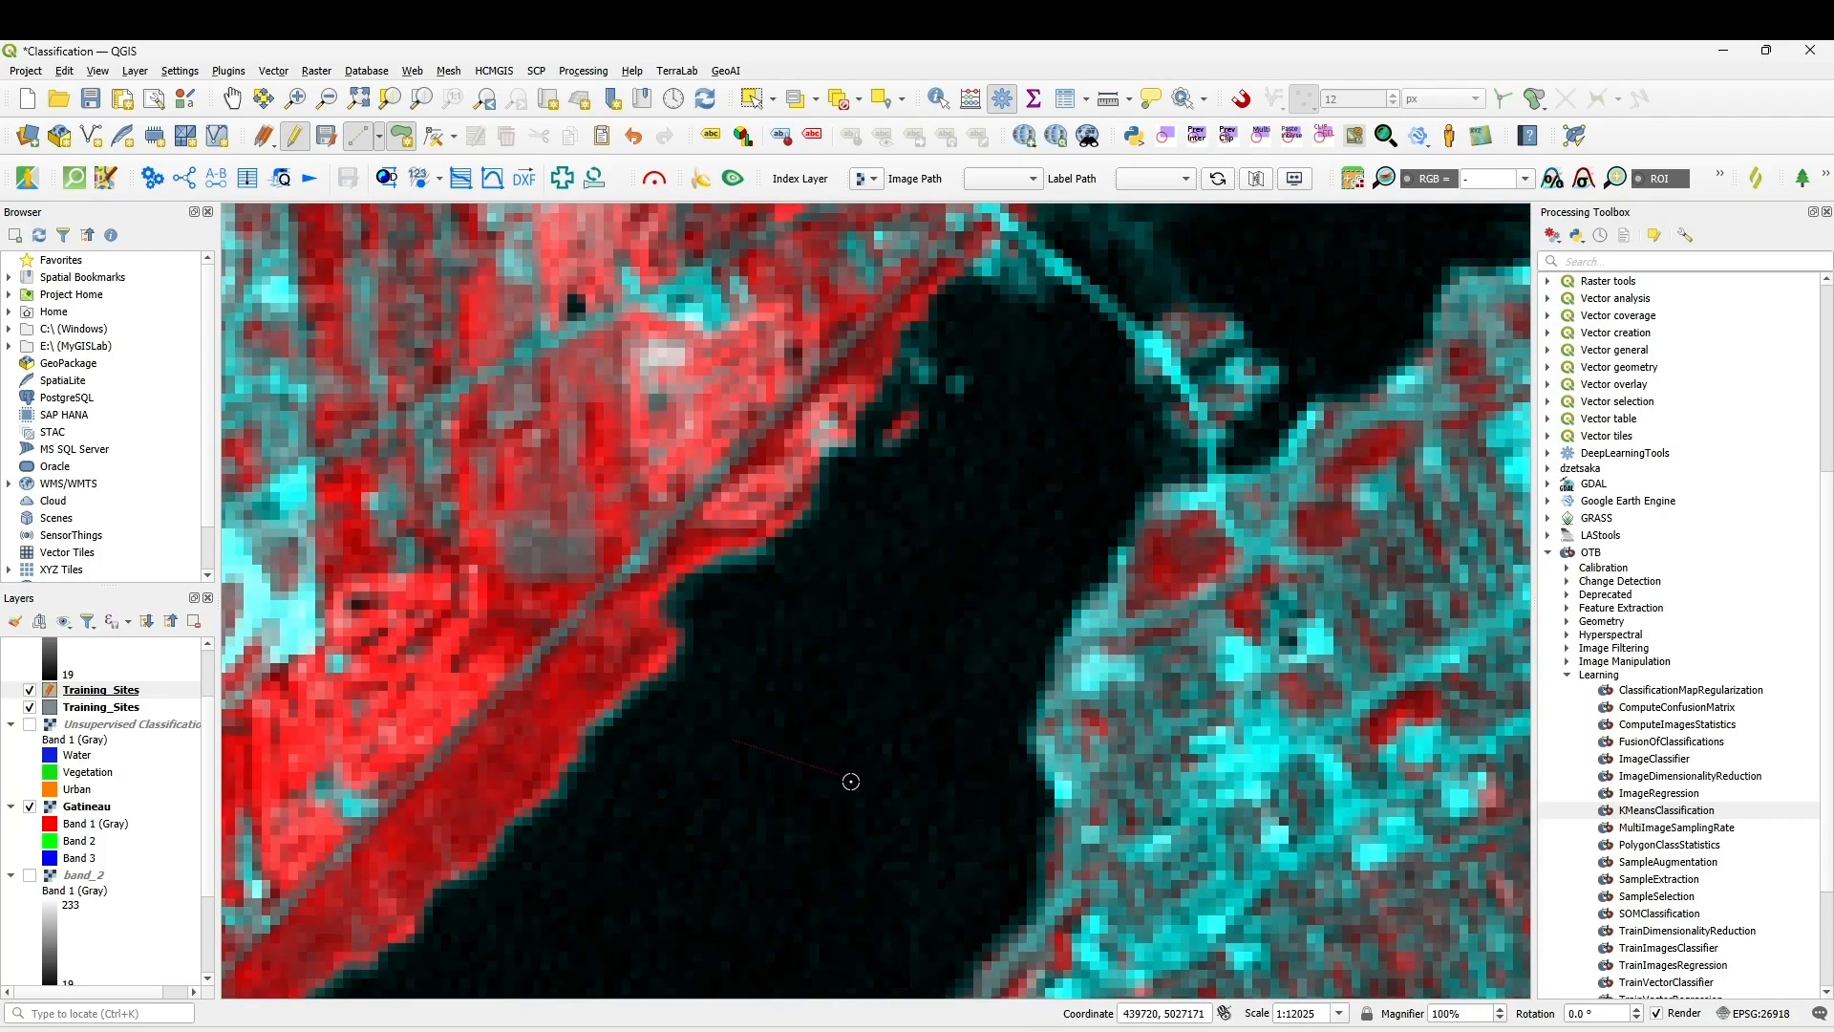
pyautogui.click(850, 779)
pyautogui.click(814, 894)
pyautogui.click(704, 897)
pyautogui.click(649, 850)
pyautogui.rightClick(718, 742)
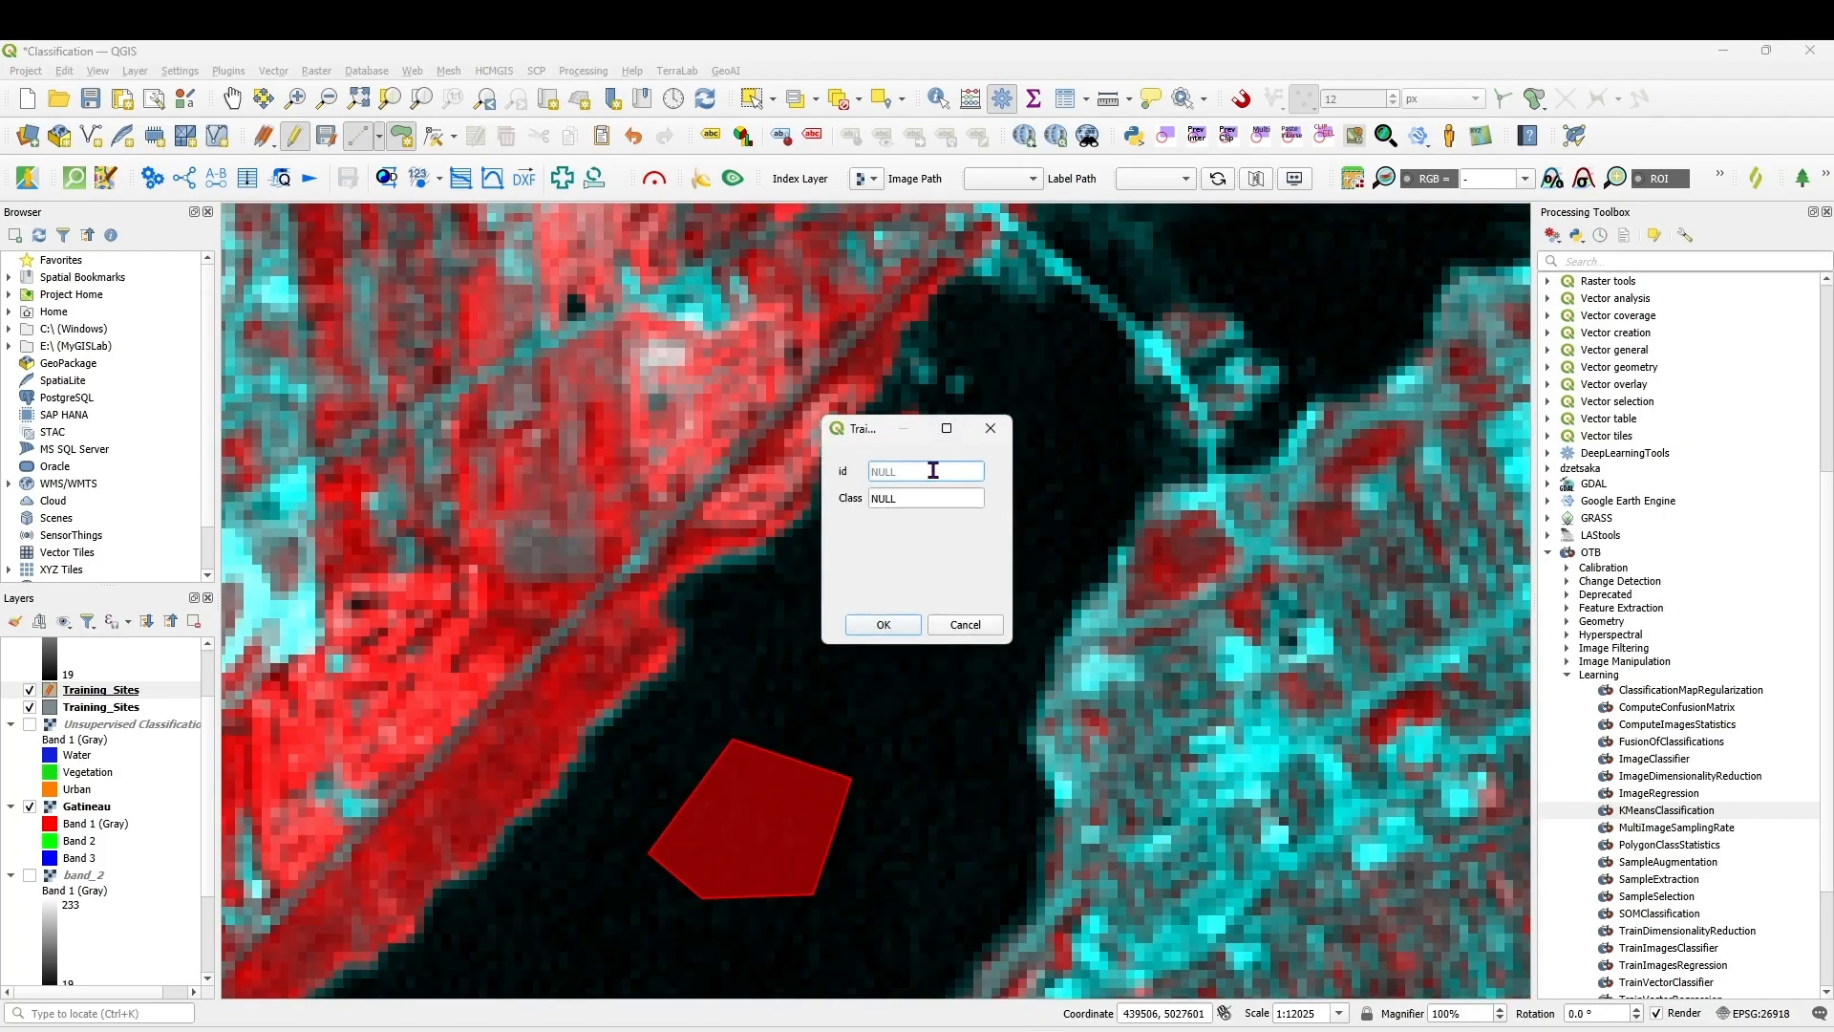
# - Assign id 2 and class Water to the polygon southwest of the bridge
pyautogui.write('2')
pyautogui.write('ter')
pyautogui.click(880, 623)
# - Digitize a four-vertex polygon on the black river channel in the northwest of the image
pyautogui.scroll(-4, 940, 612)
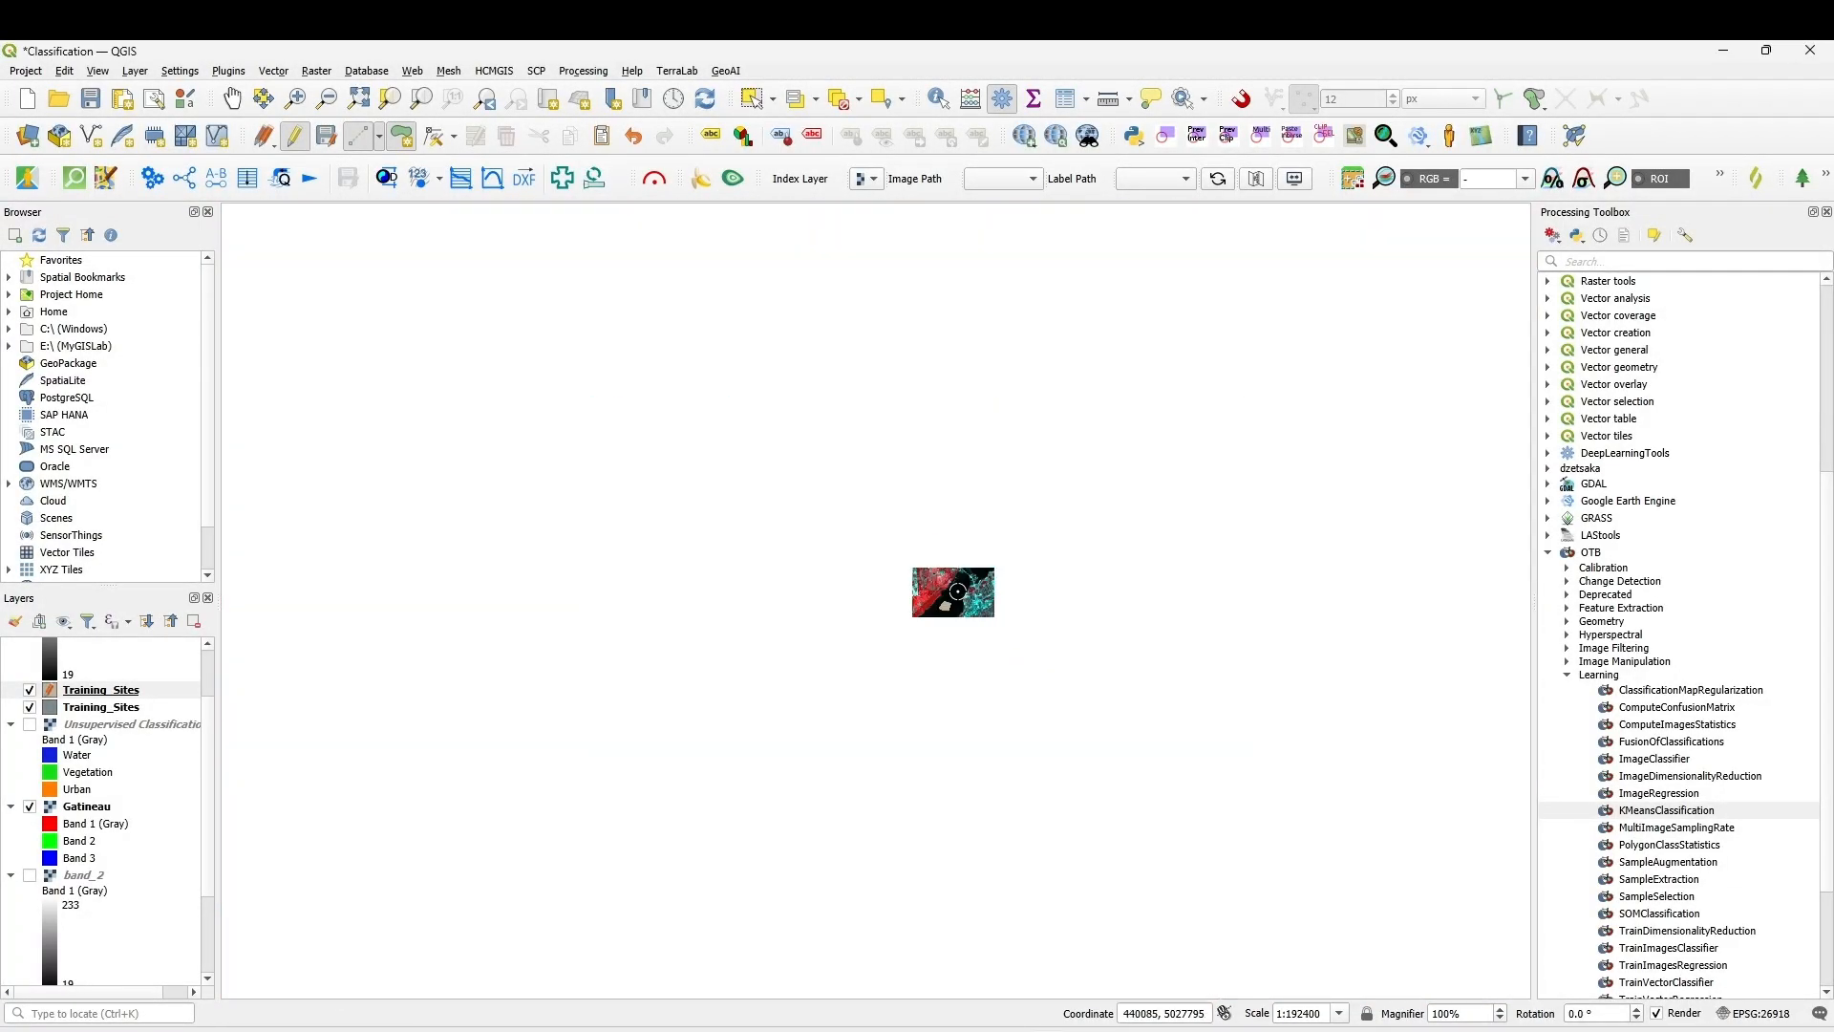
pyautogui.scroll(4, 855, 222)
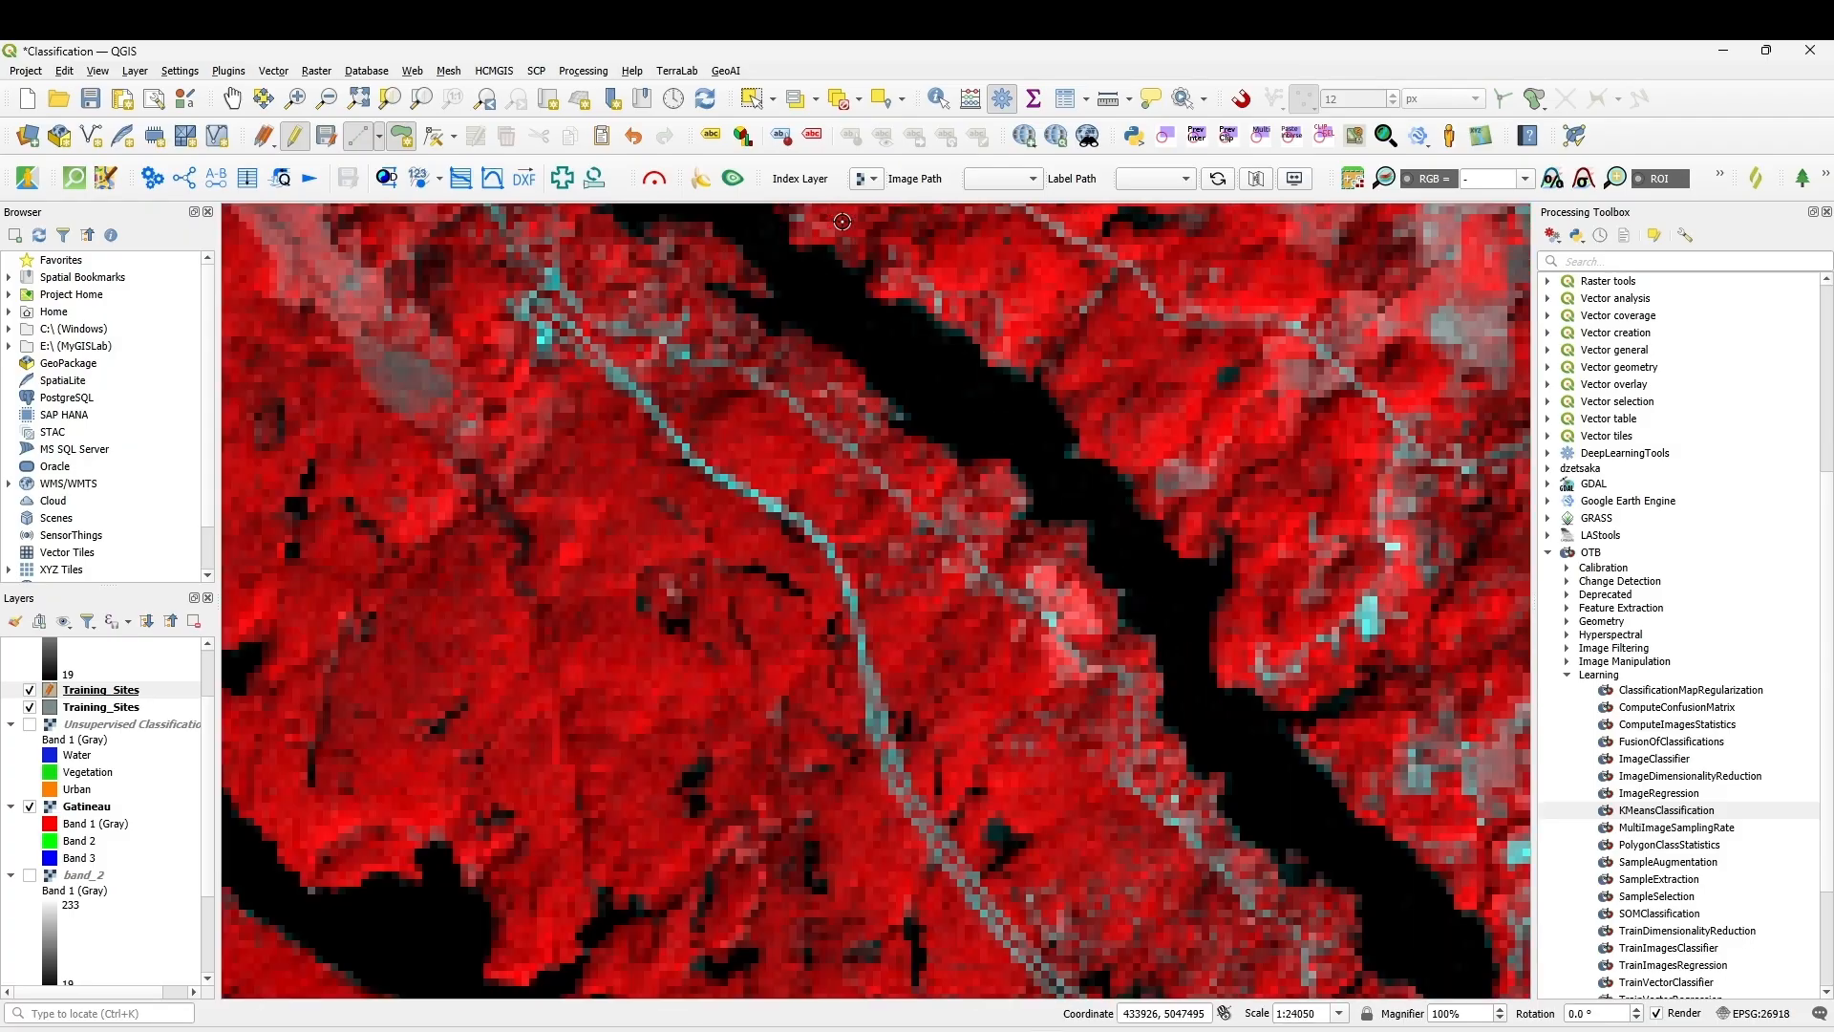
pyautogui.click(836, 272)
pyautogui.click(963, 325)
pyautogui.click(943, 391)
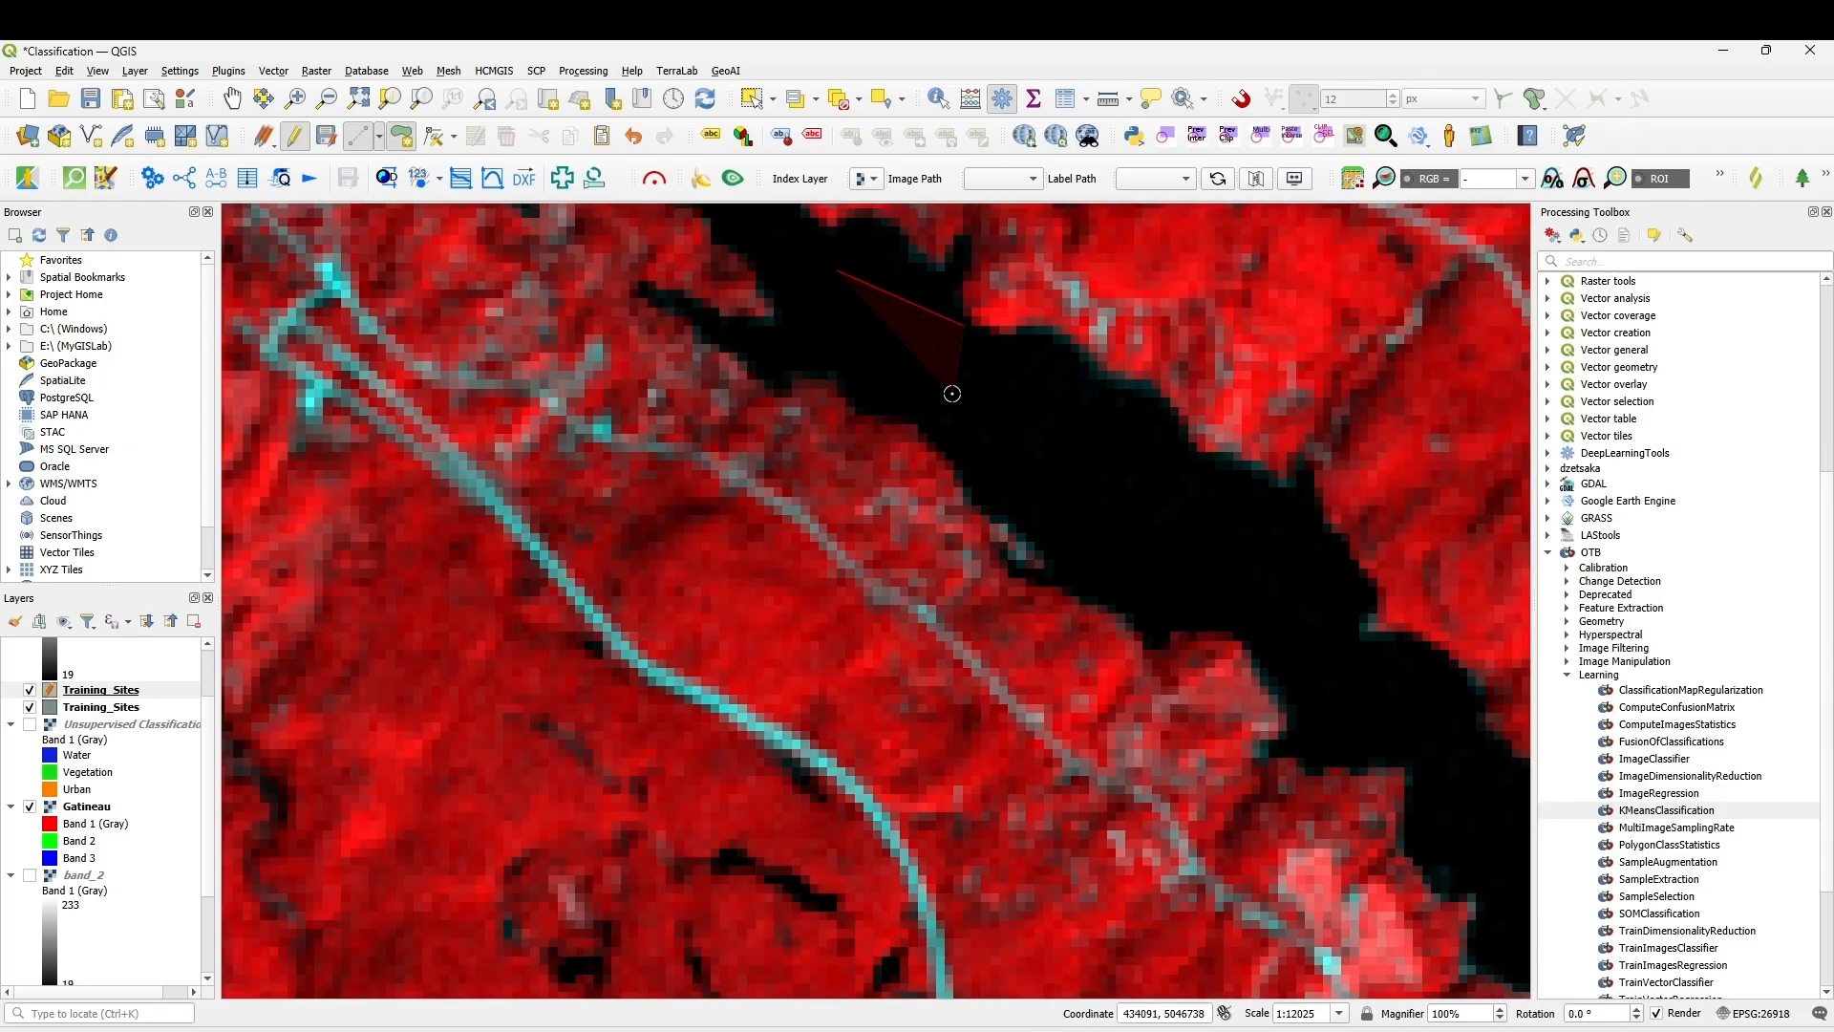
pyautogui.click(837, 347)
pyautogui.rightClick(836, 347)
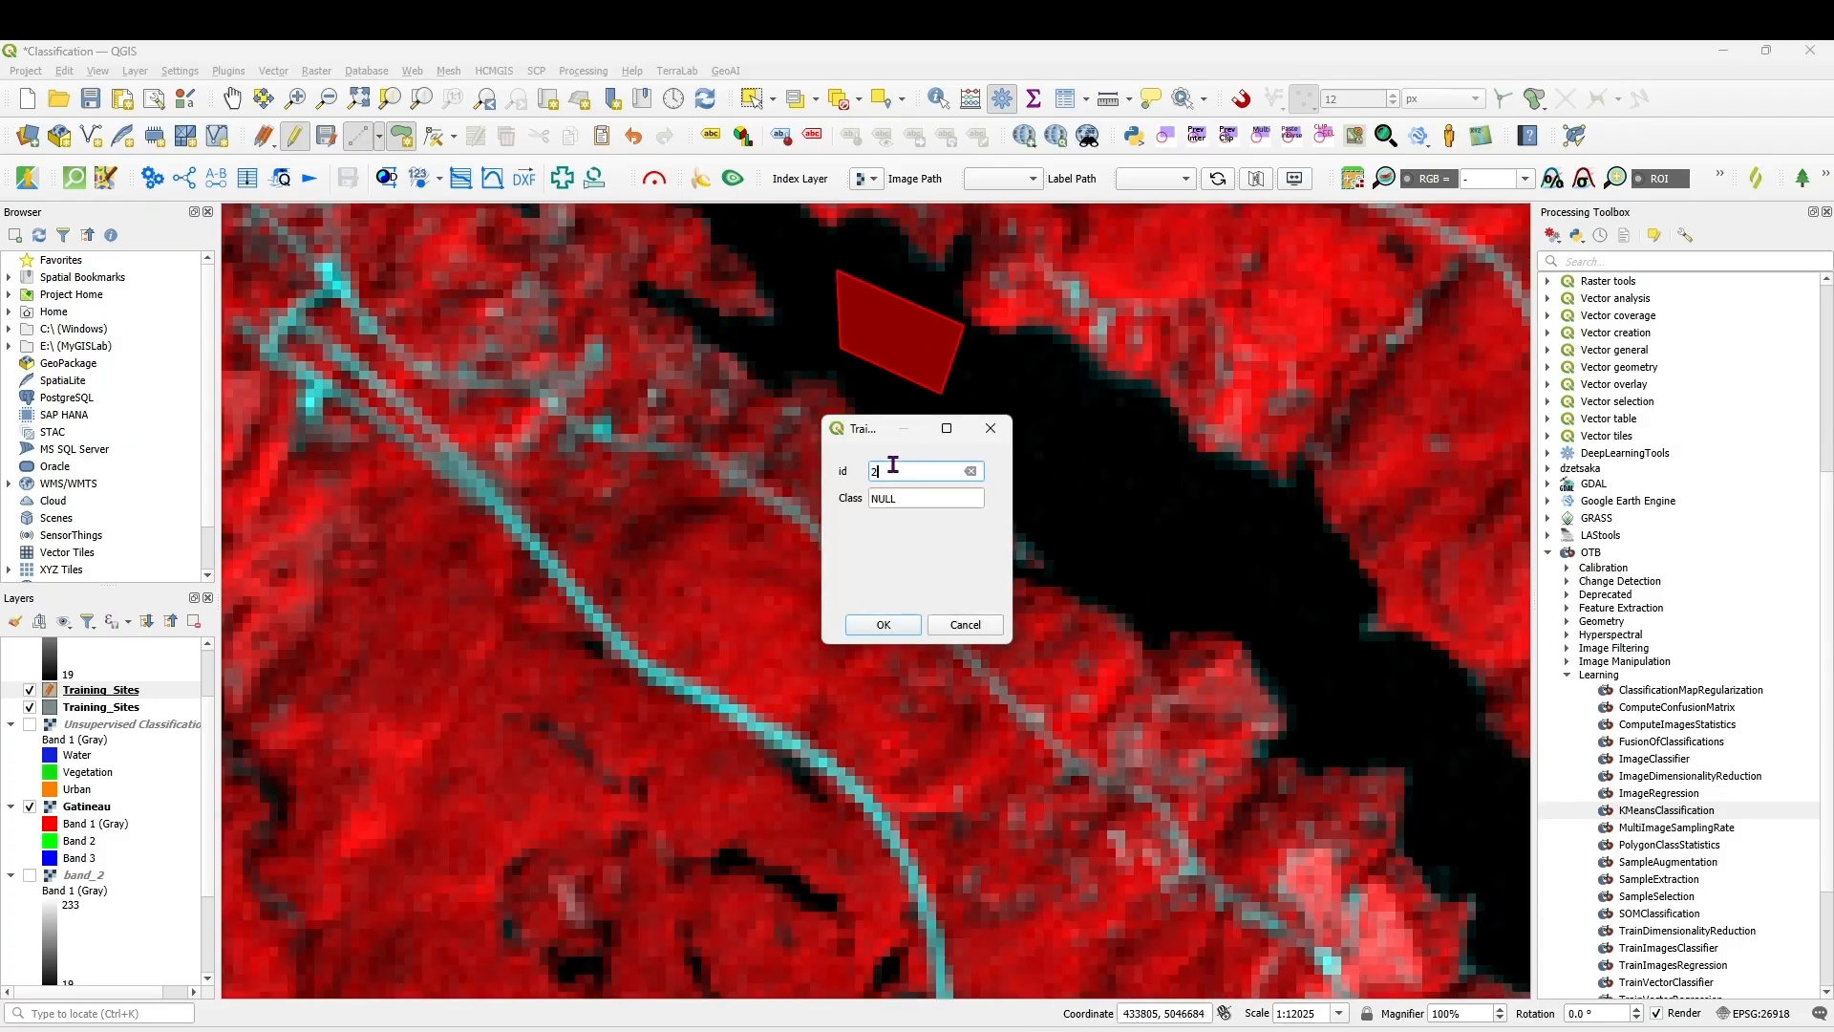
# - Assign id 2 and class Water to the northwestern river polygon and accept its attributes
pyautogui.write('2')
pyautogui.click(895, 503)
pyautogui.write('Wa')
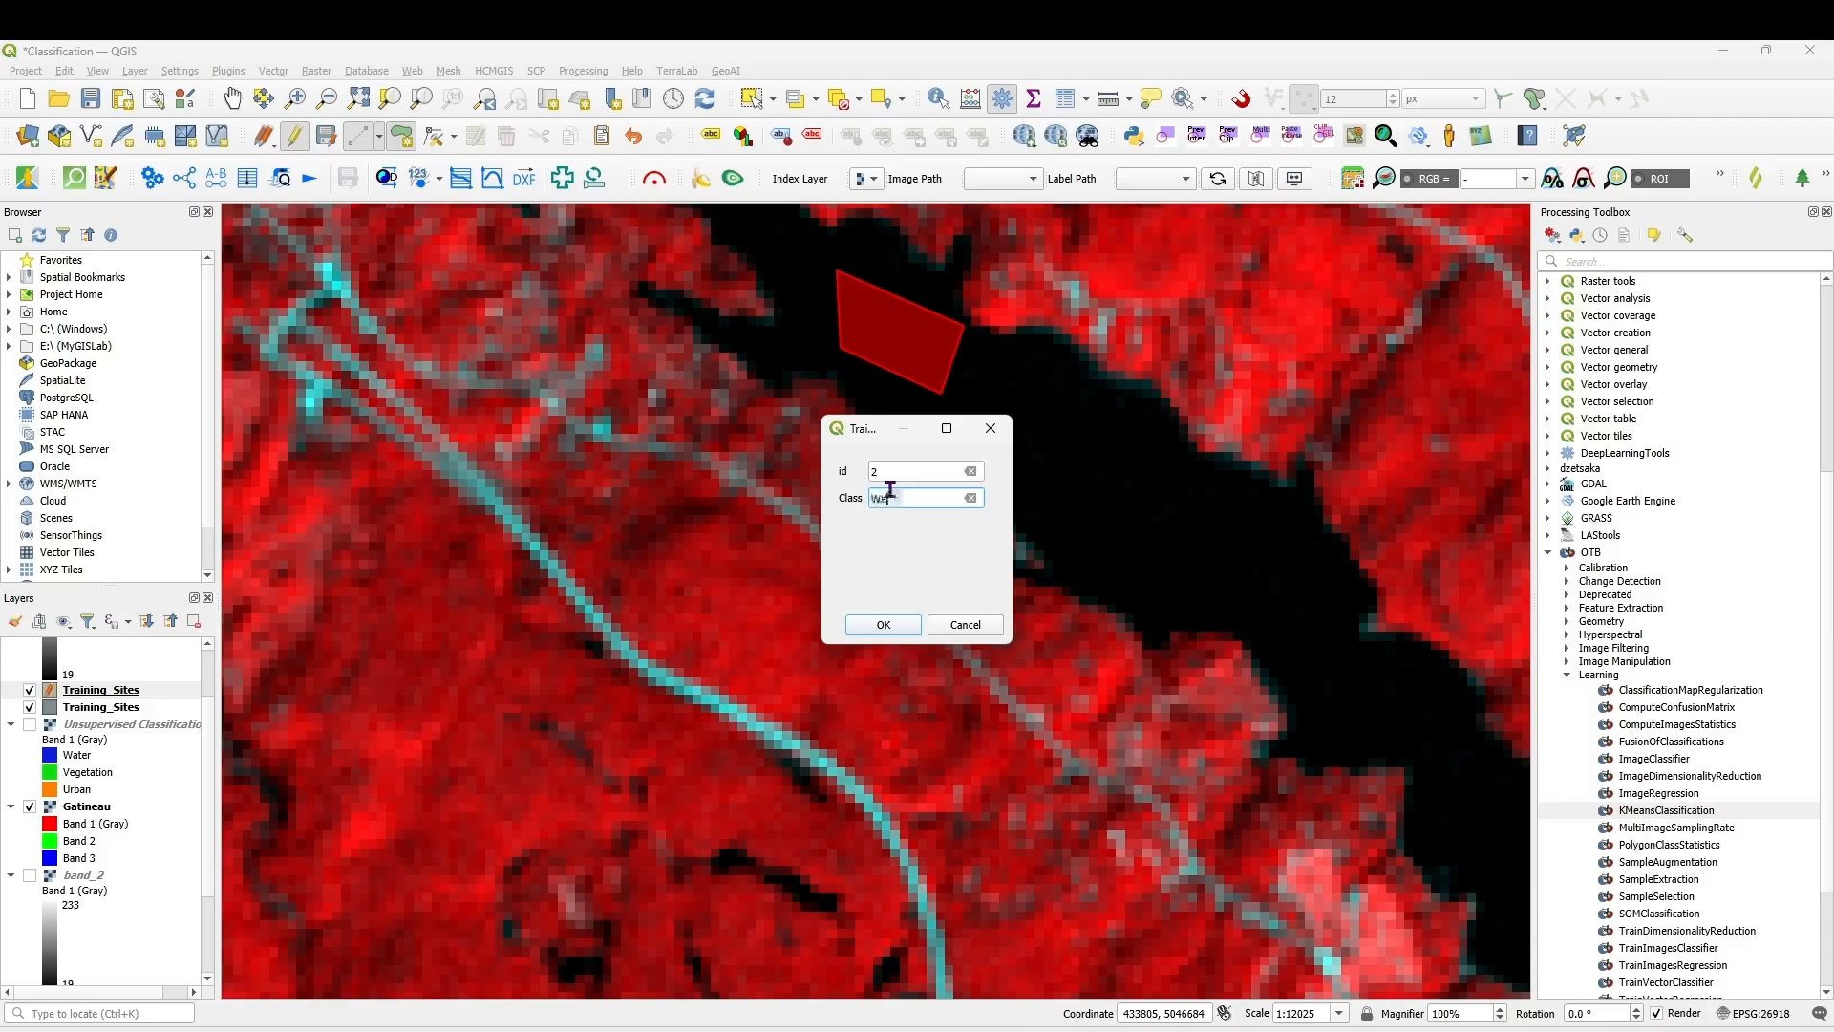
pyautogui.write('ter')
pyautogui.click(884, 631)
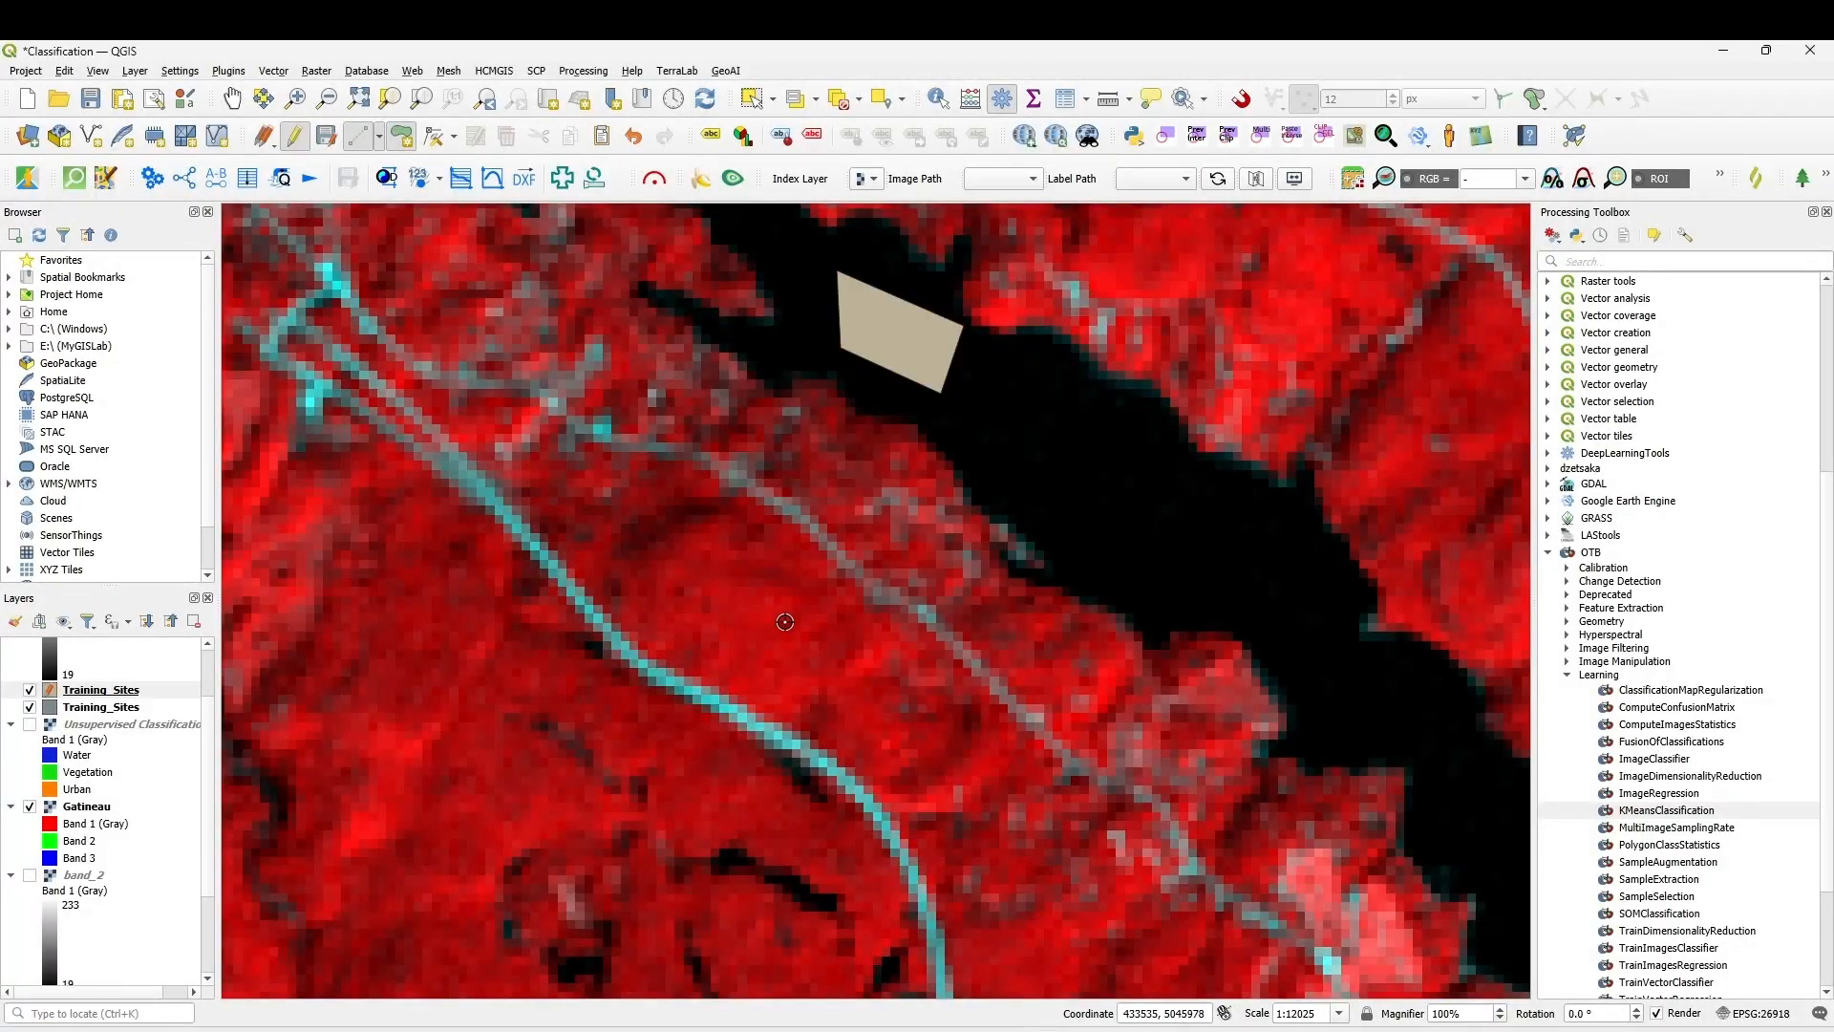
# - Digitize a training polygon on the bright red forest east of the river and north of the farmland, with id 3 and class Vegetation
pyautogui.scroll(-3, 776, 619)
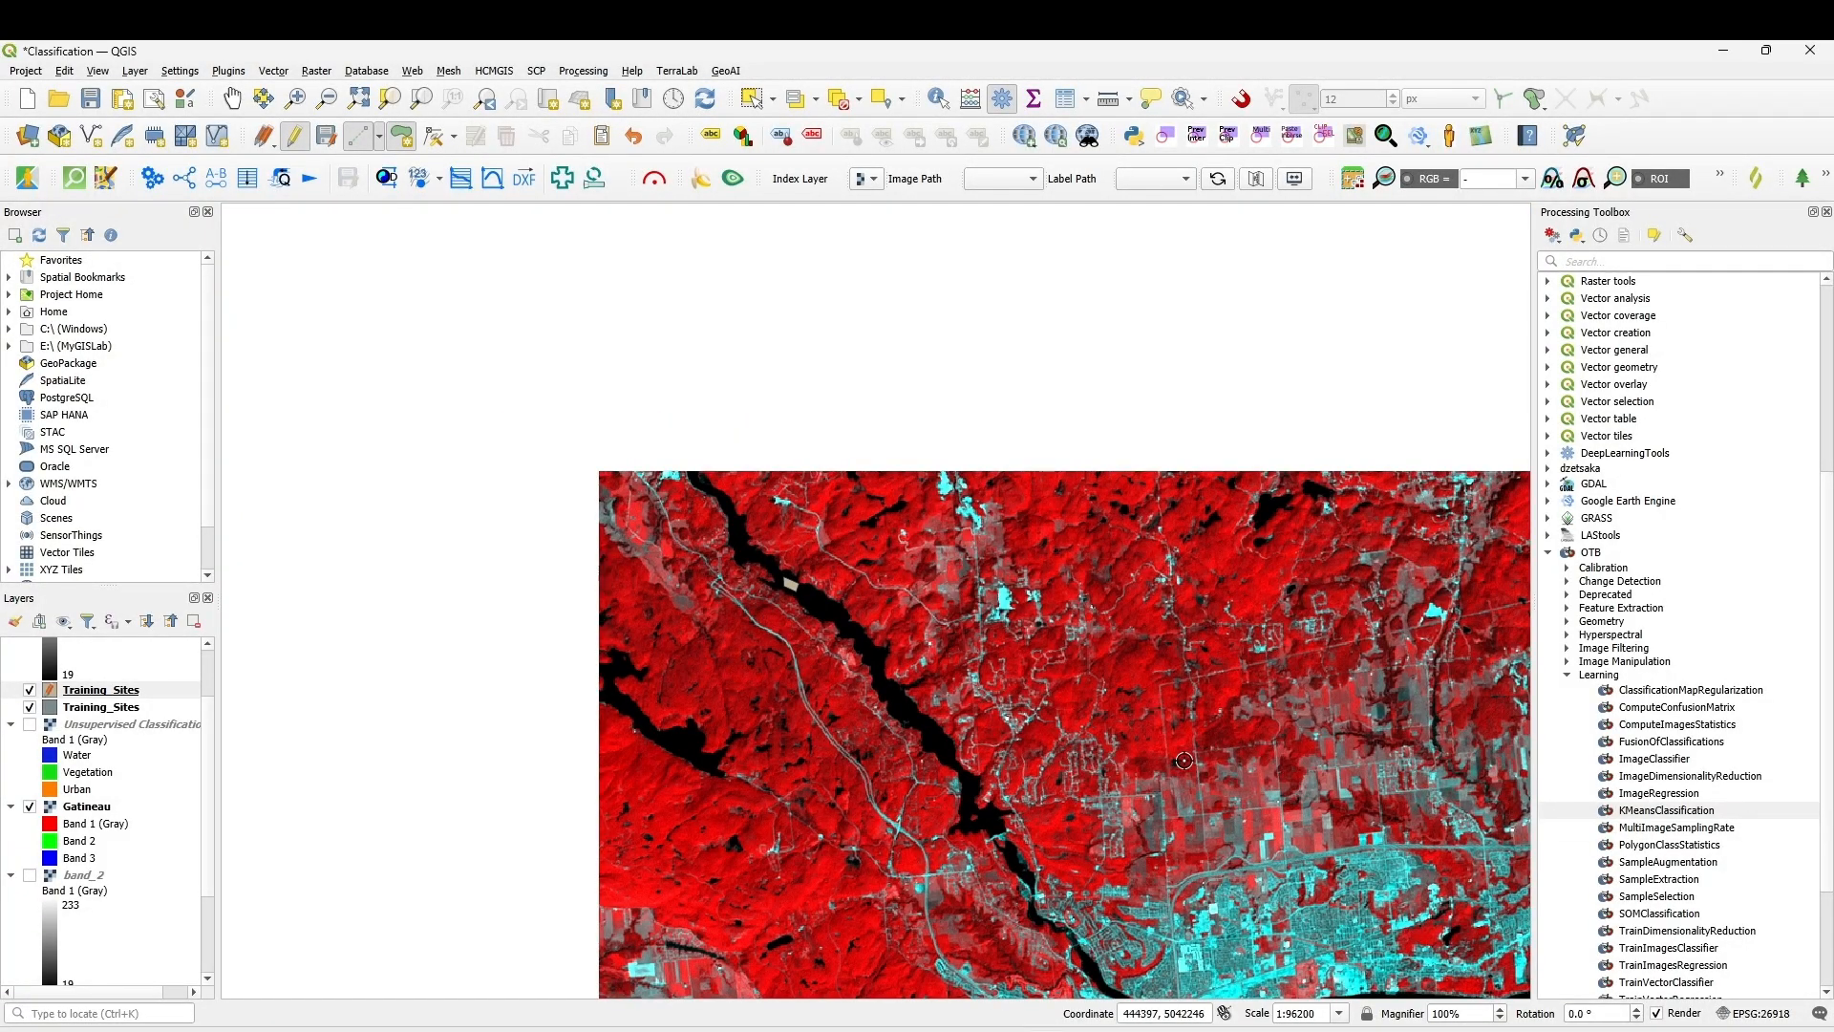
pyautogui.scroll(3, 1142, 736)
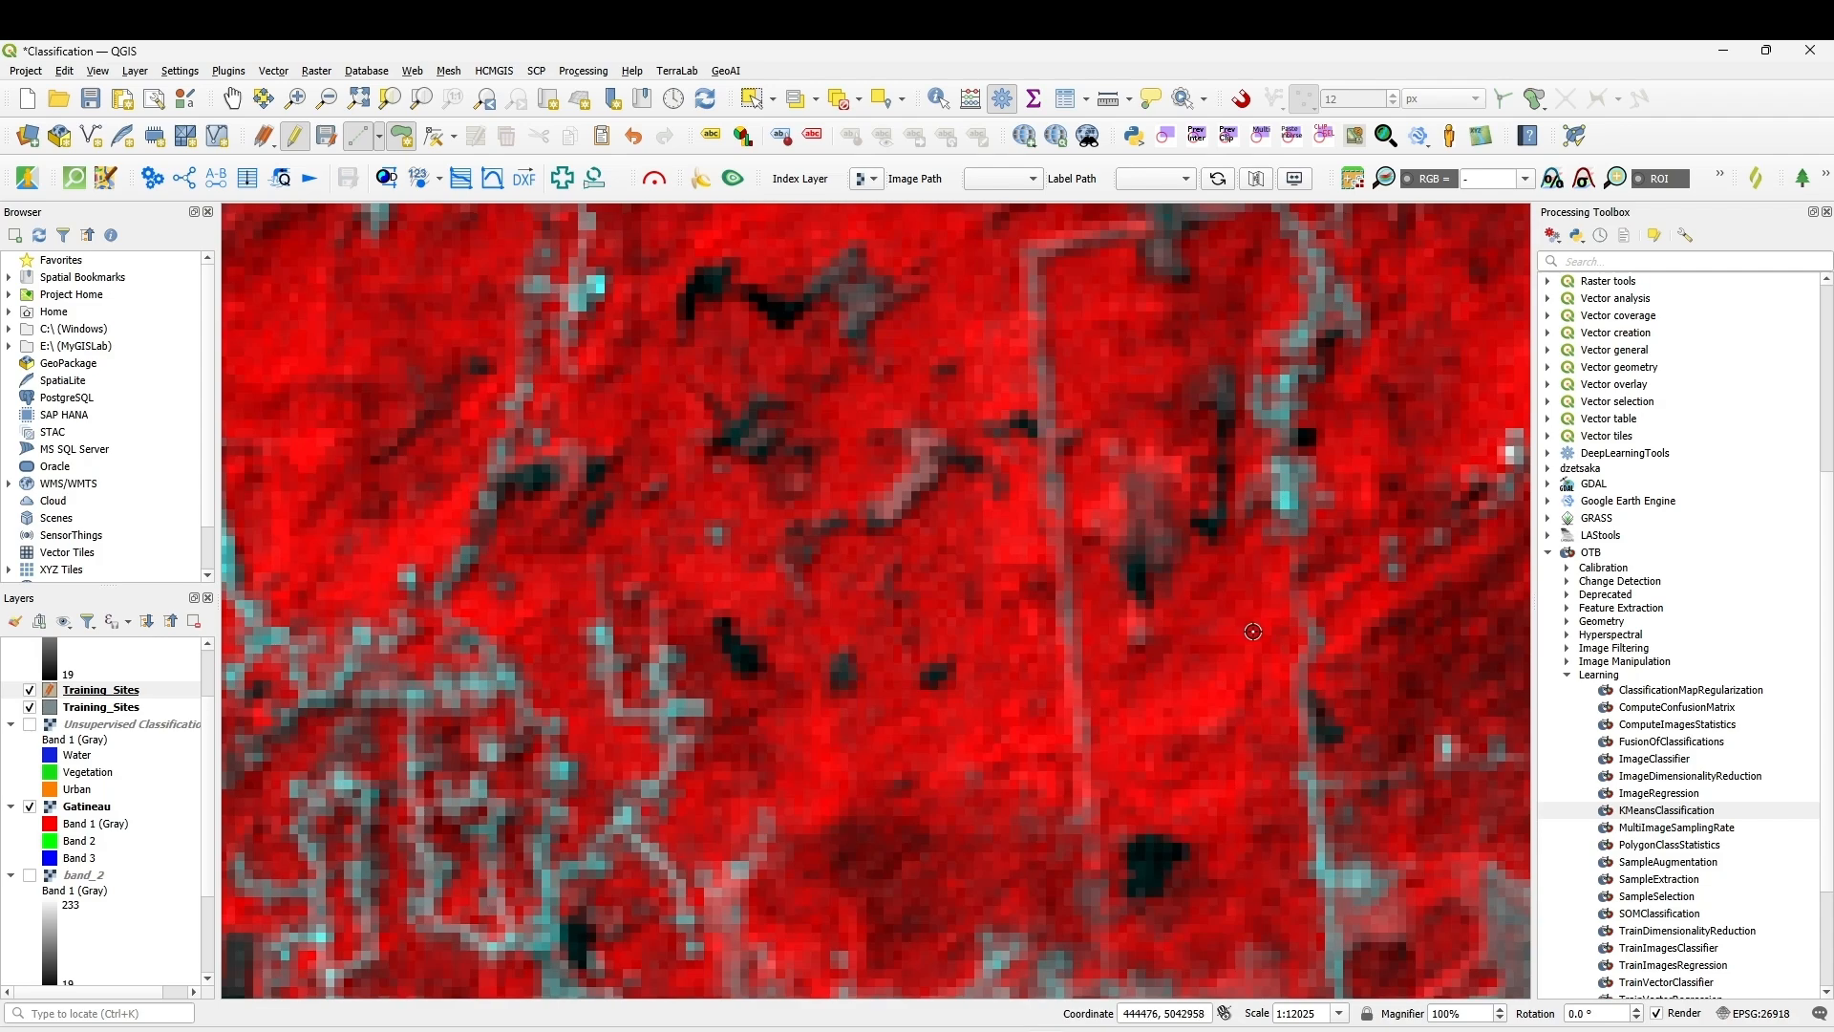
pyautogui.rightClick(1145, 737)
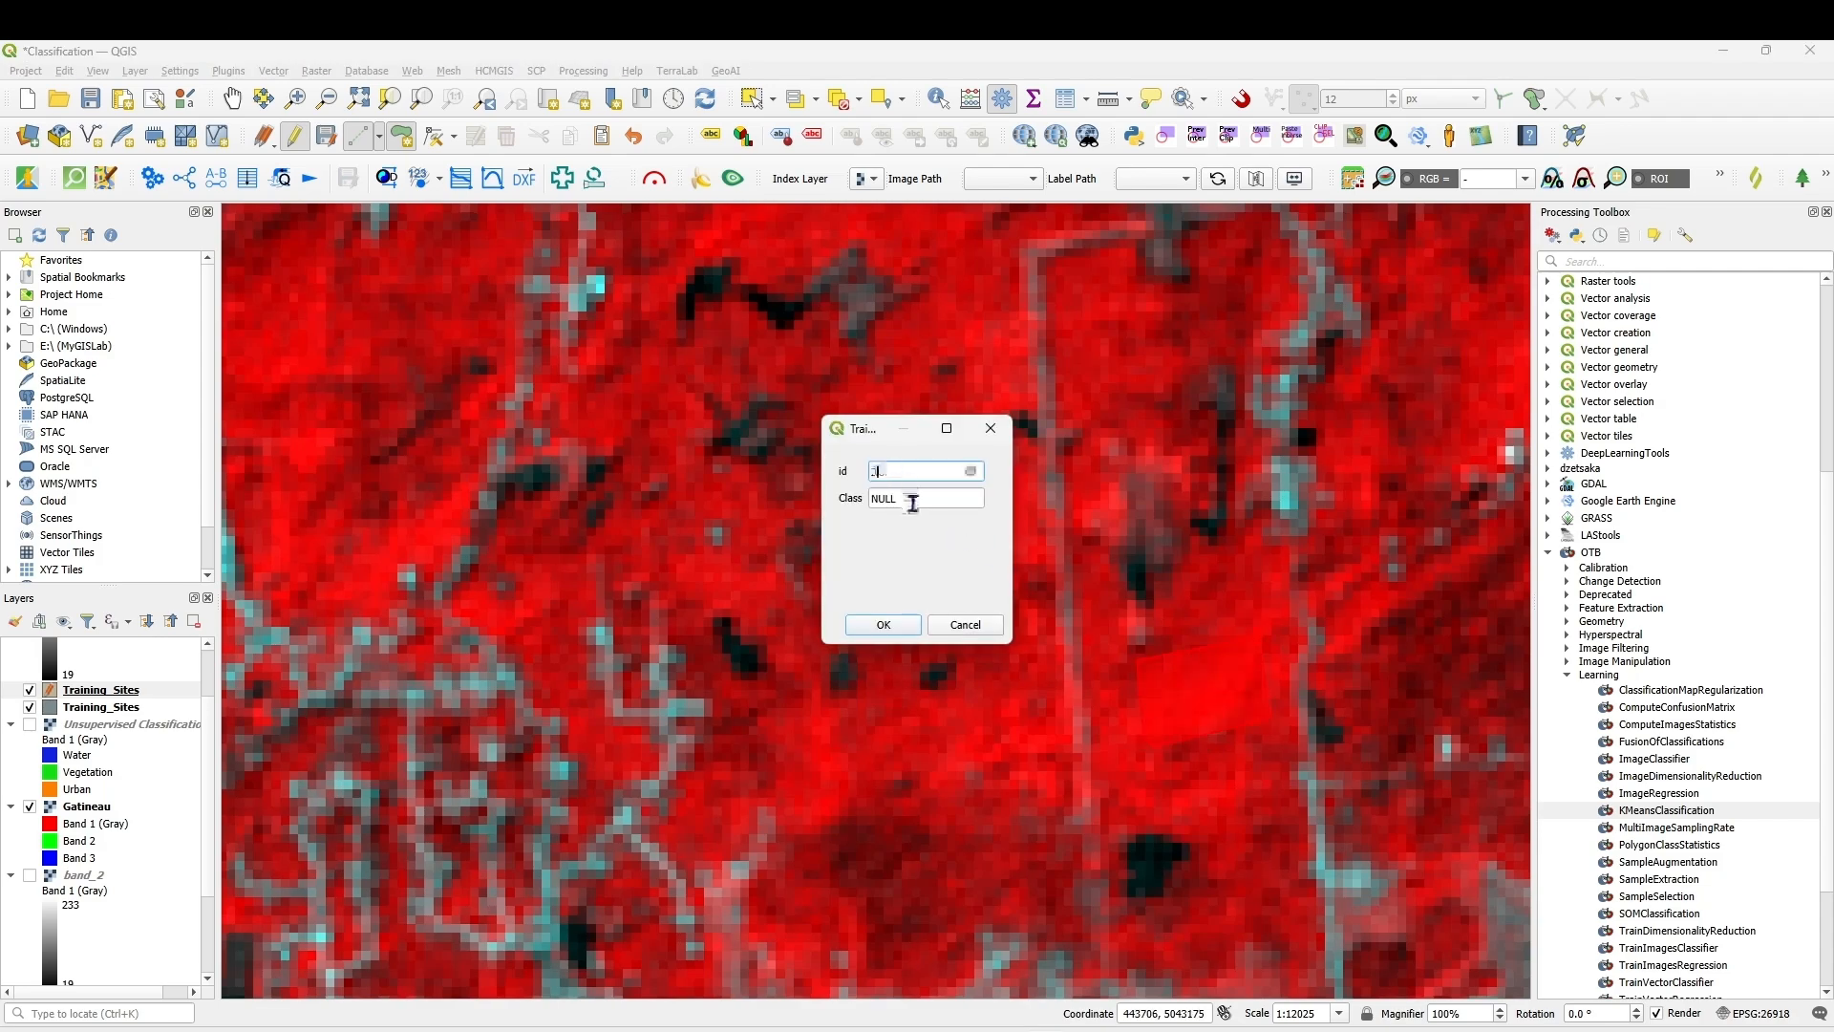
pyautogui.write('Vegetation')
pyautogui.click(882, 625)
# - Digitize a training polygon on the red patch just south of the pale-red fields in the northern farmland, with class Vegetation
pyautogui.scroll(-3, 883, 626)
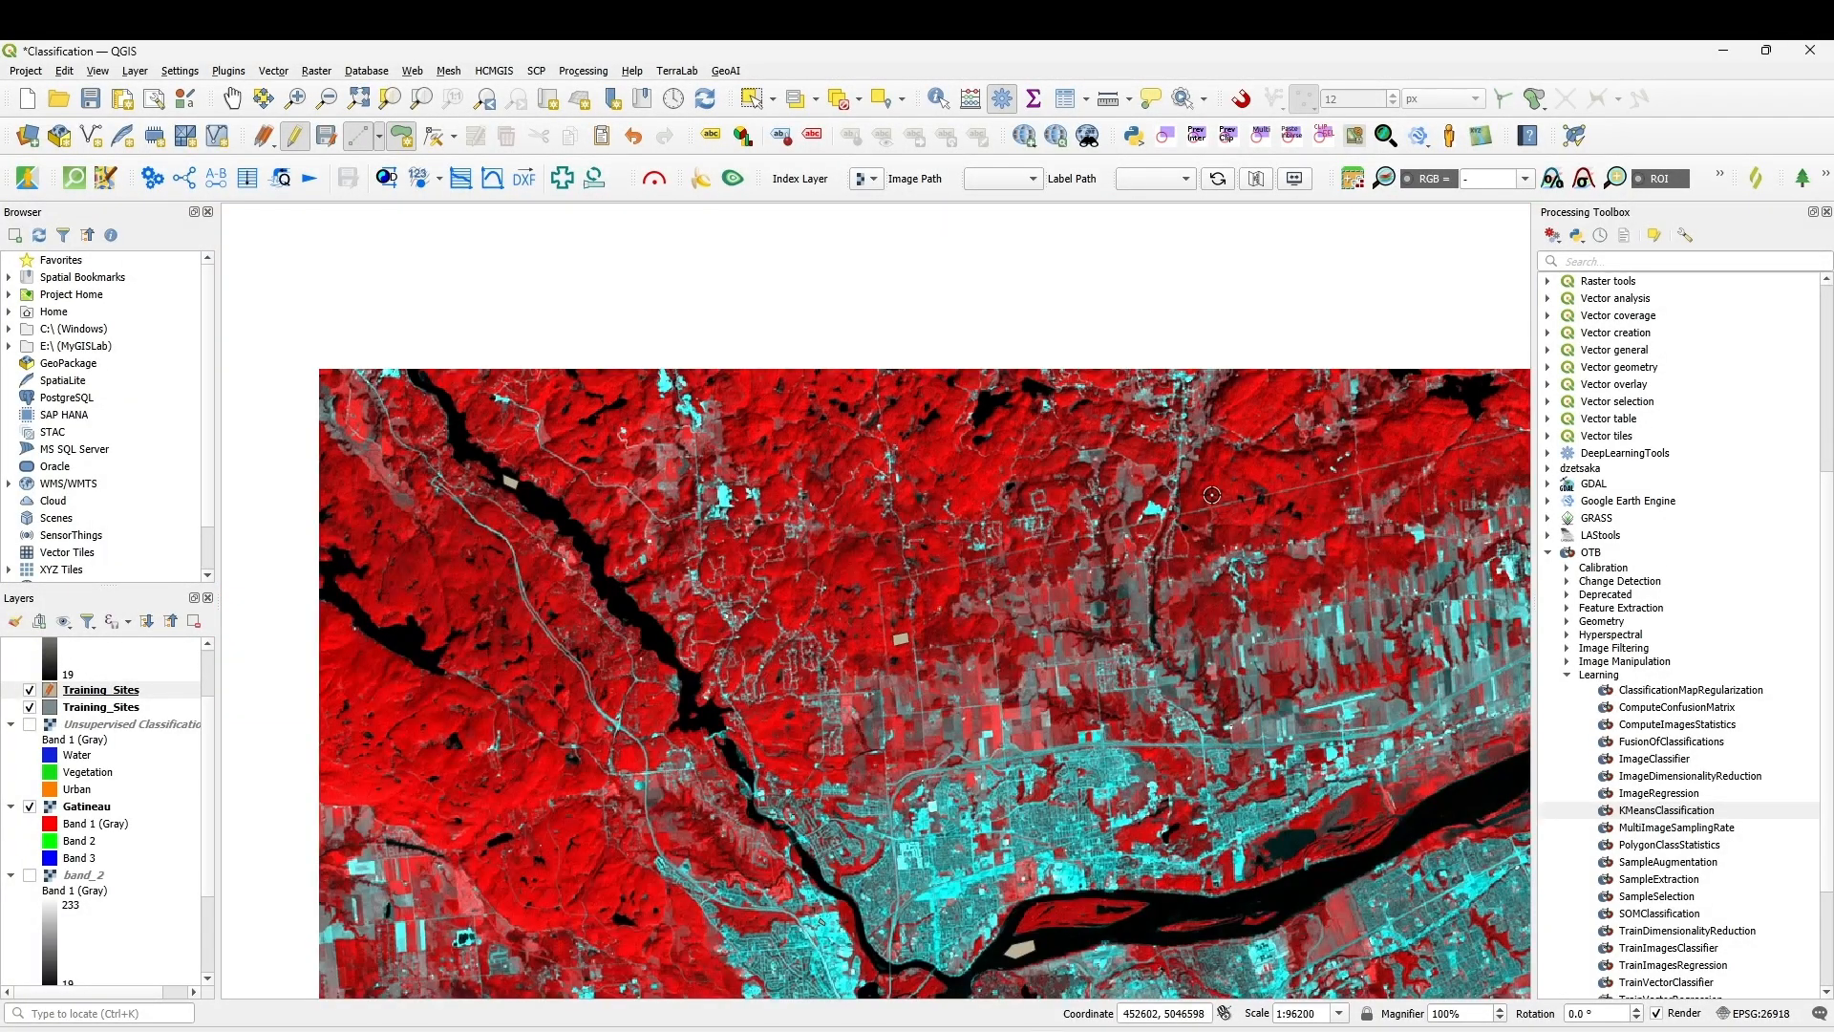
pyautogui.scroll(1, 1417, 441)
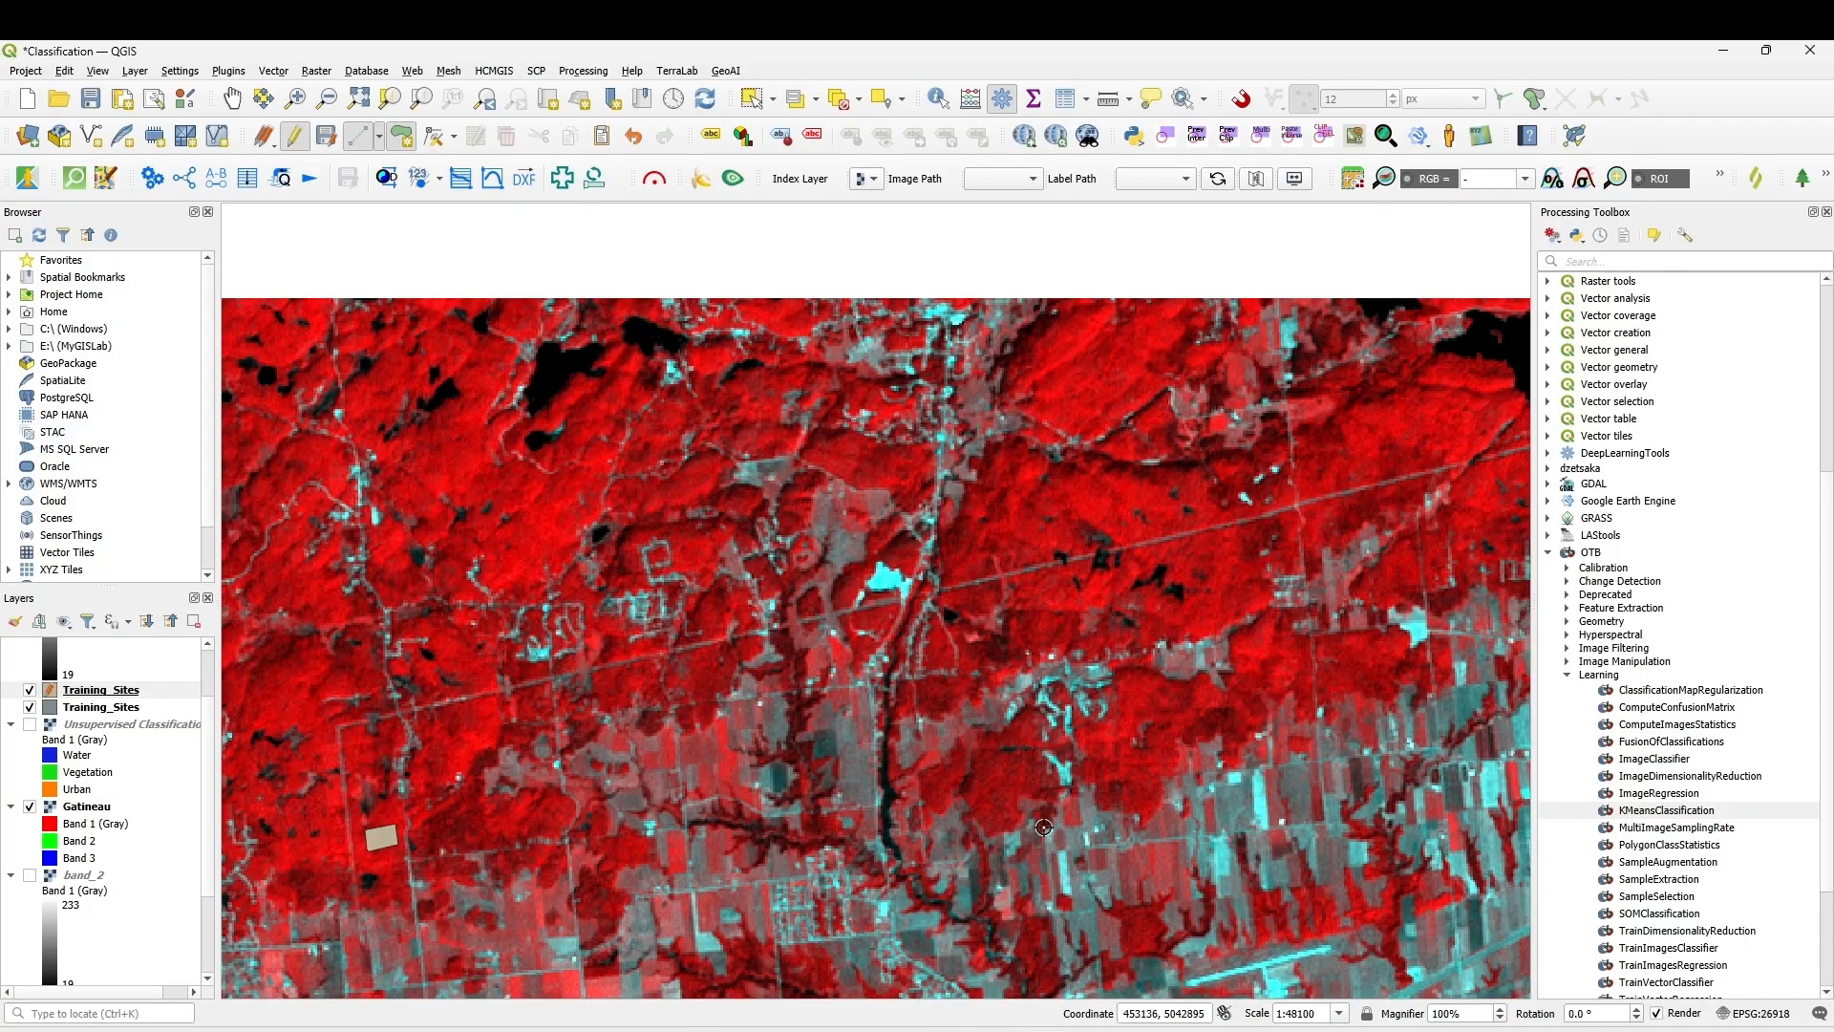
pyautogui.scroll(2, 1136, 918)
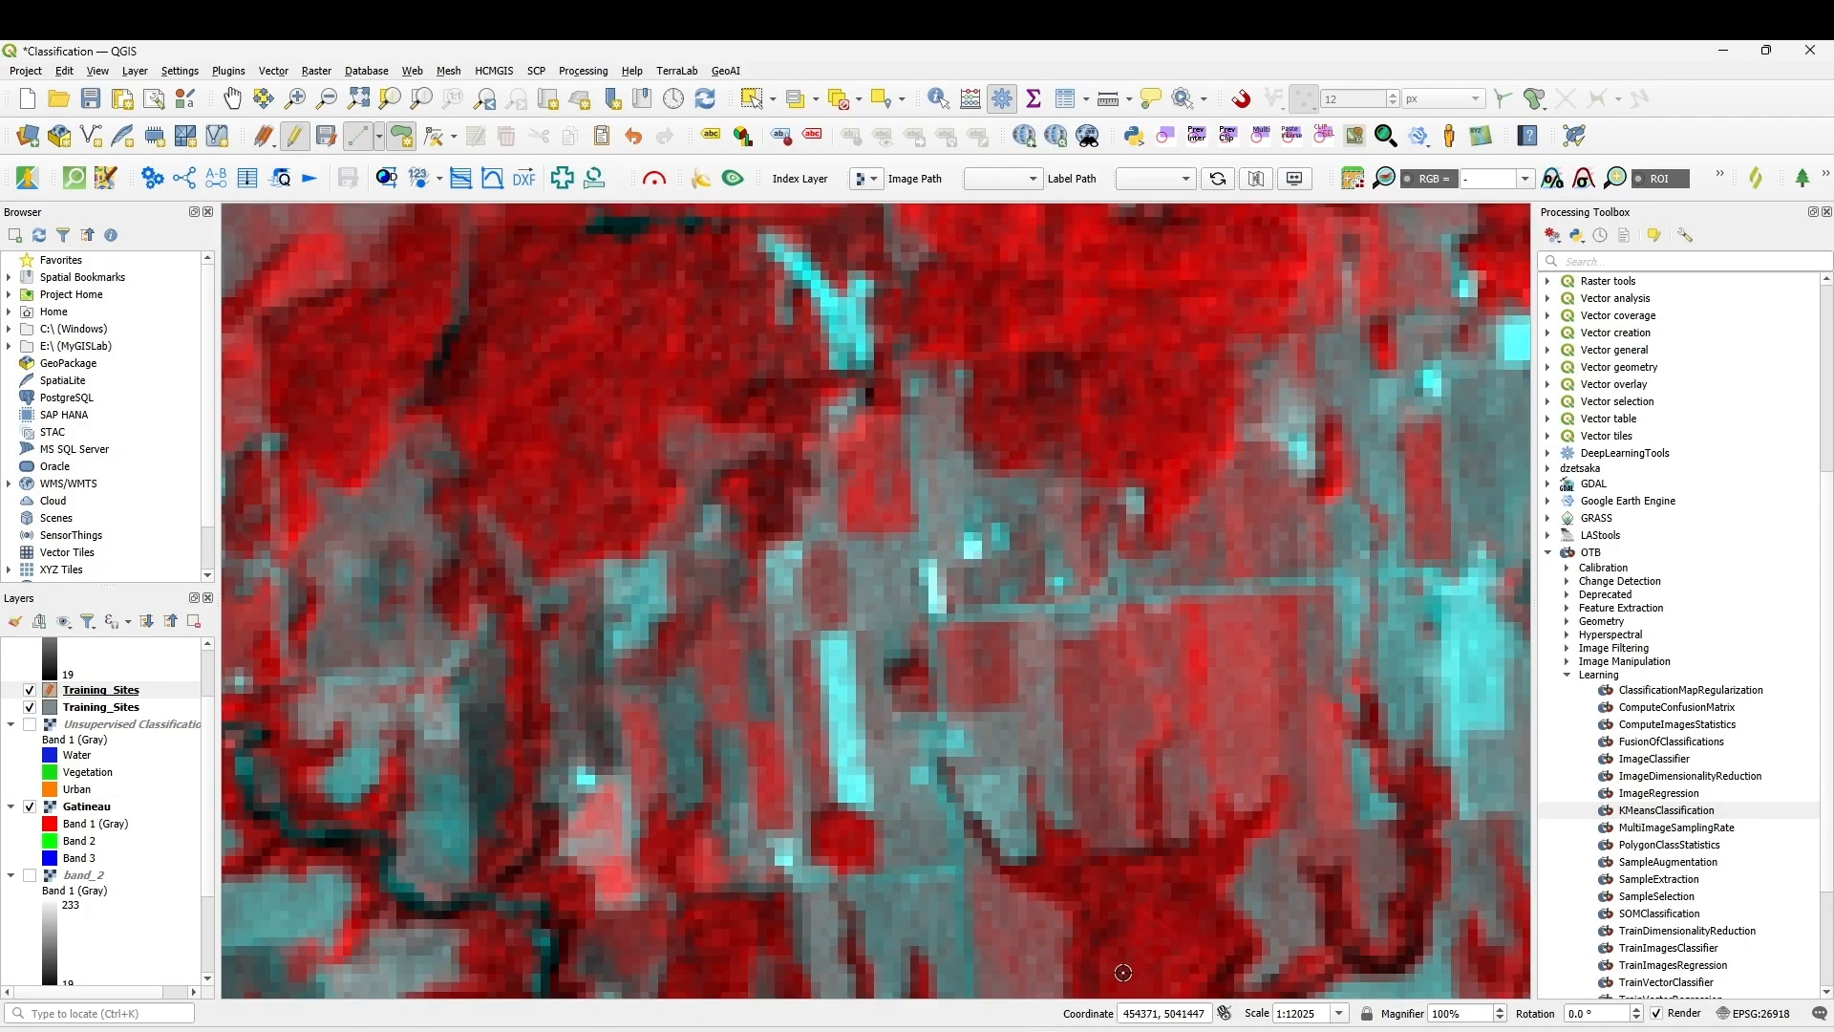
pyautogui.rightClick(1093, 918)
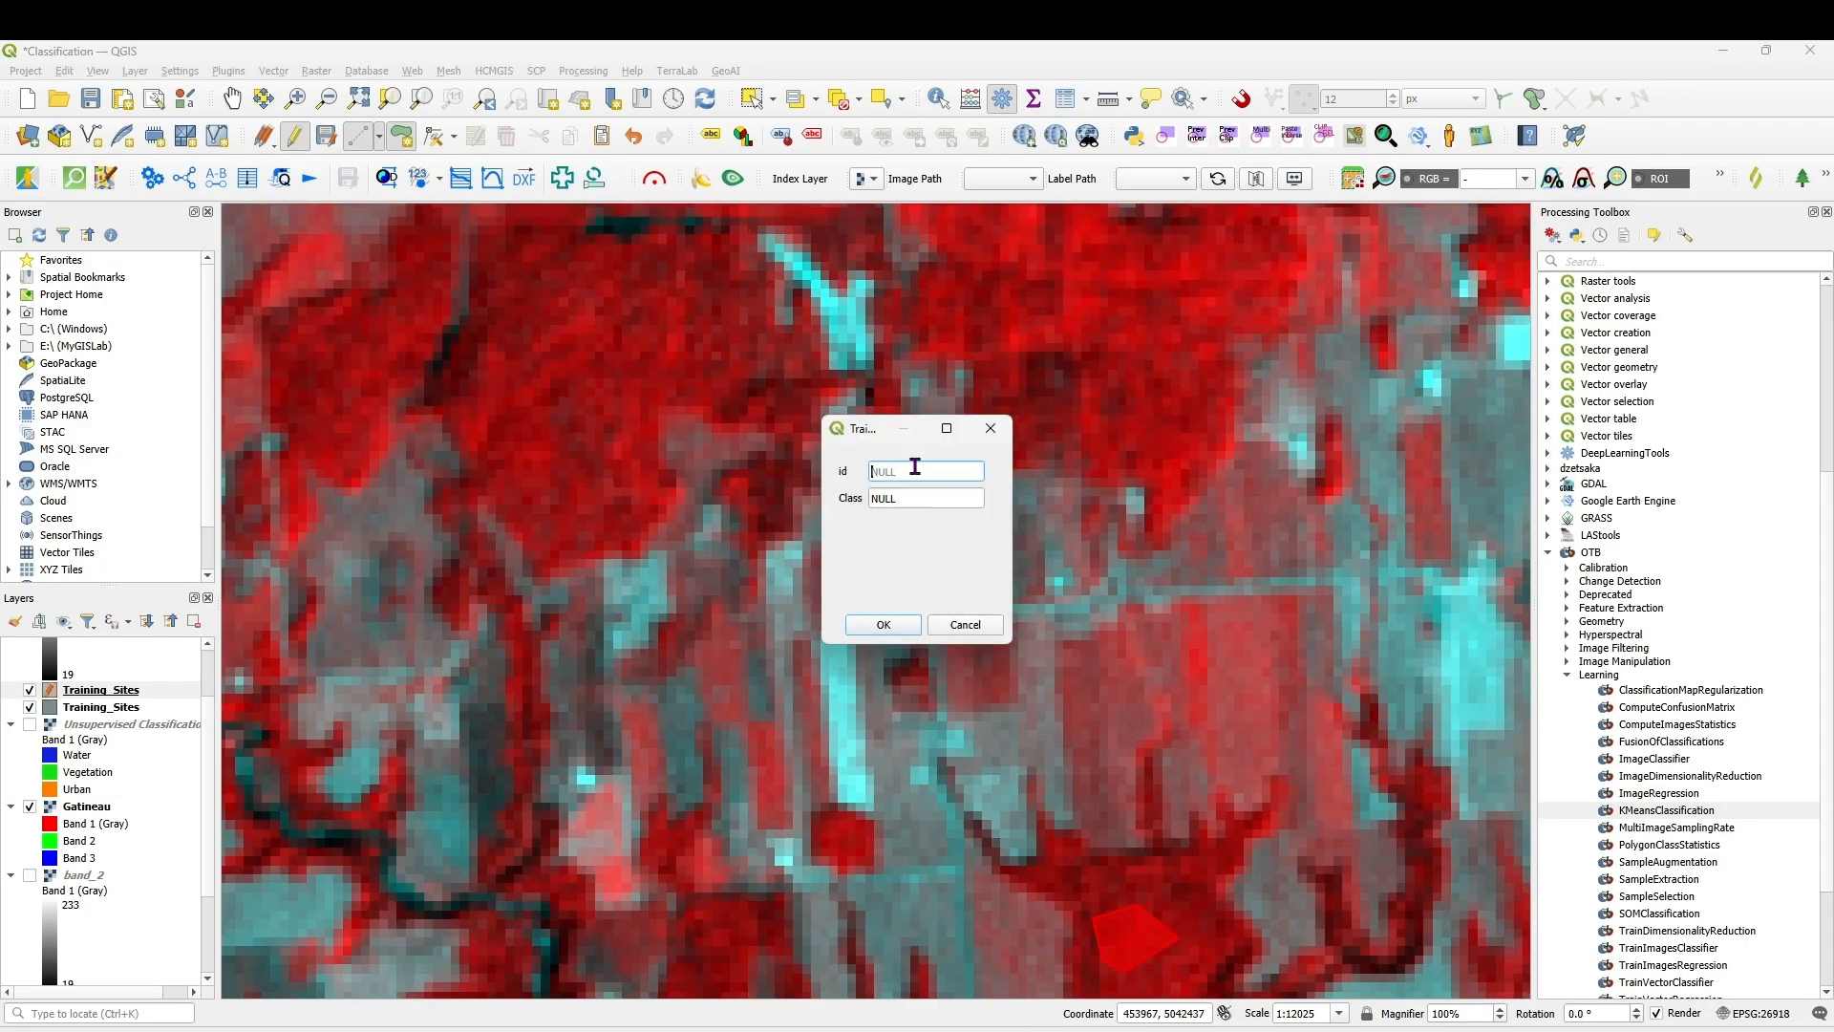
pyautogui.click(923, 496)
pyautogui.write('Vegetation')
pyautogui.click(882, 625)
# - Digitize a five-vertex polygon on the bright red field just east of the diagonal road, in the farmland southeast of the river
pyautogui.scroll(-4, 828, 585)
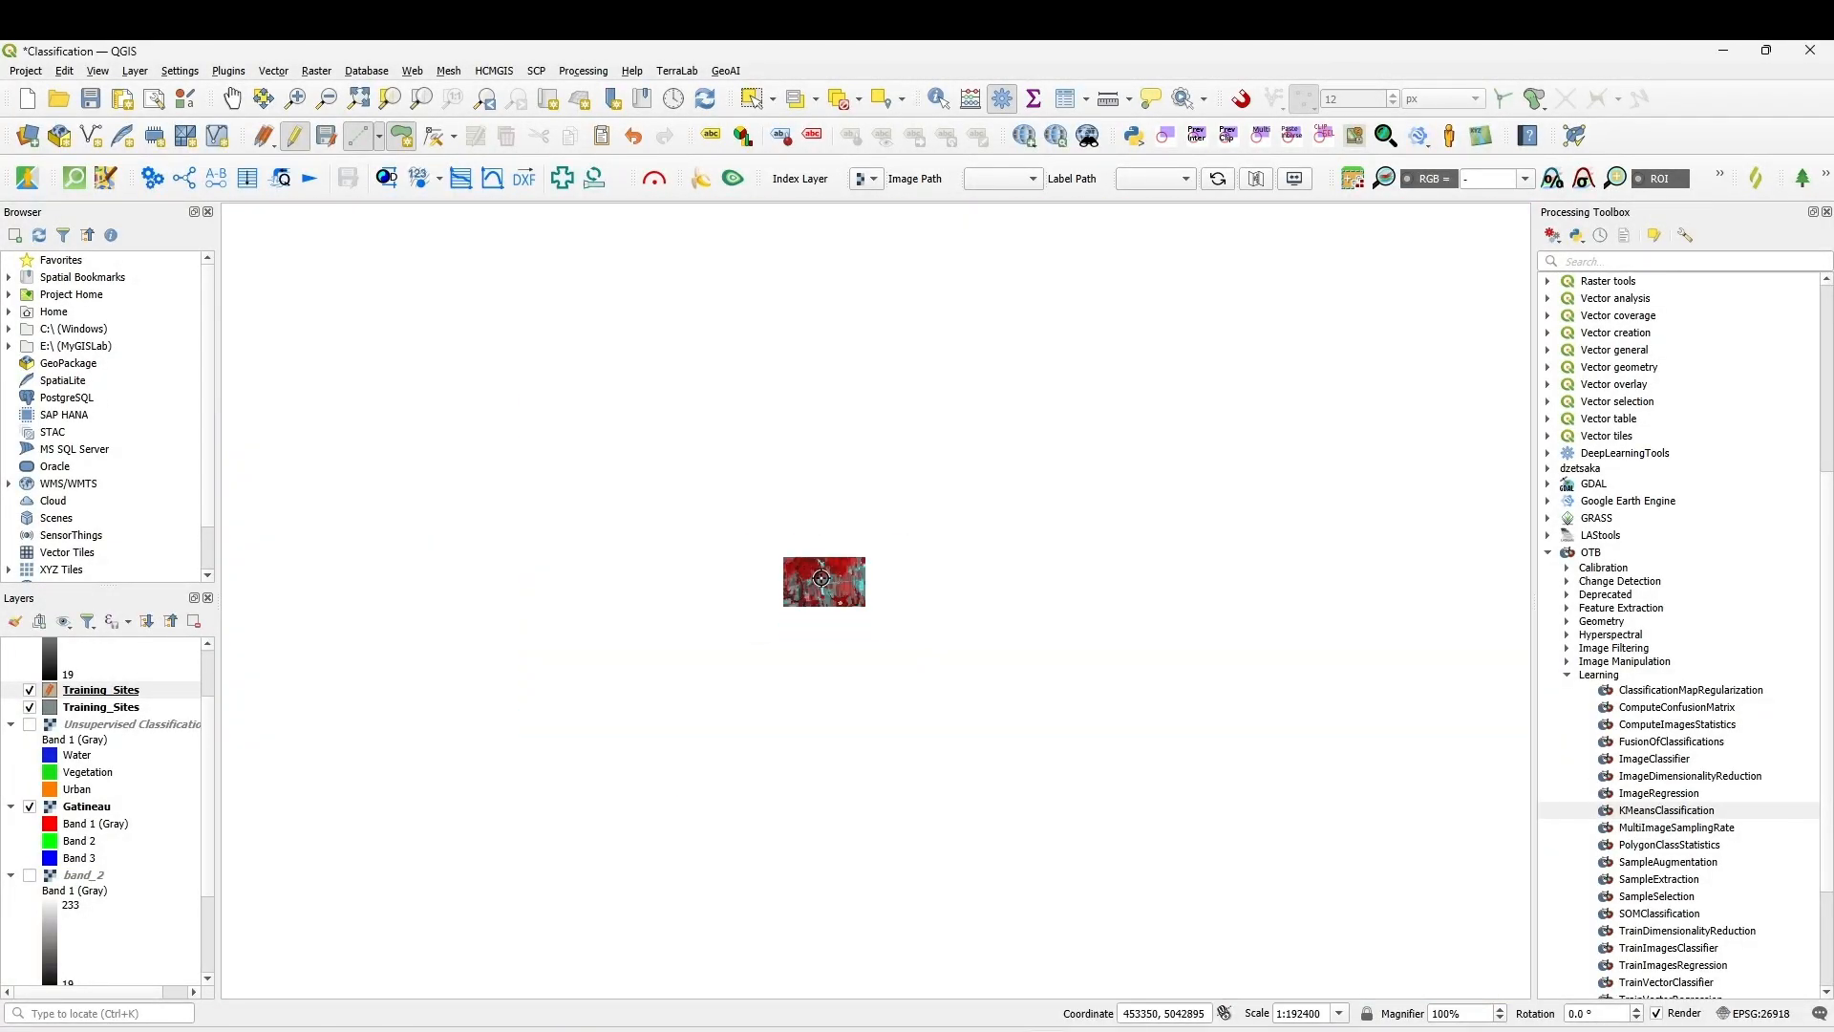
pyautogui.scroll(2, 1033, 846)
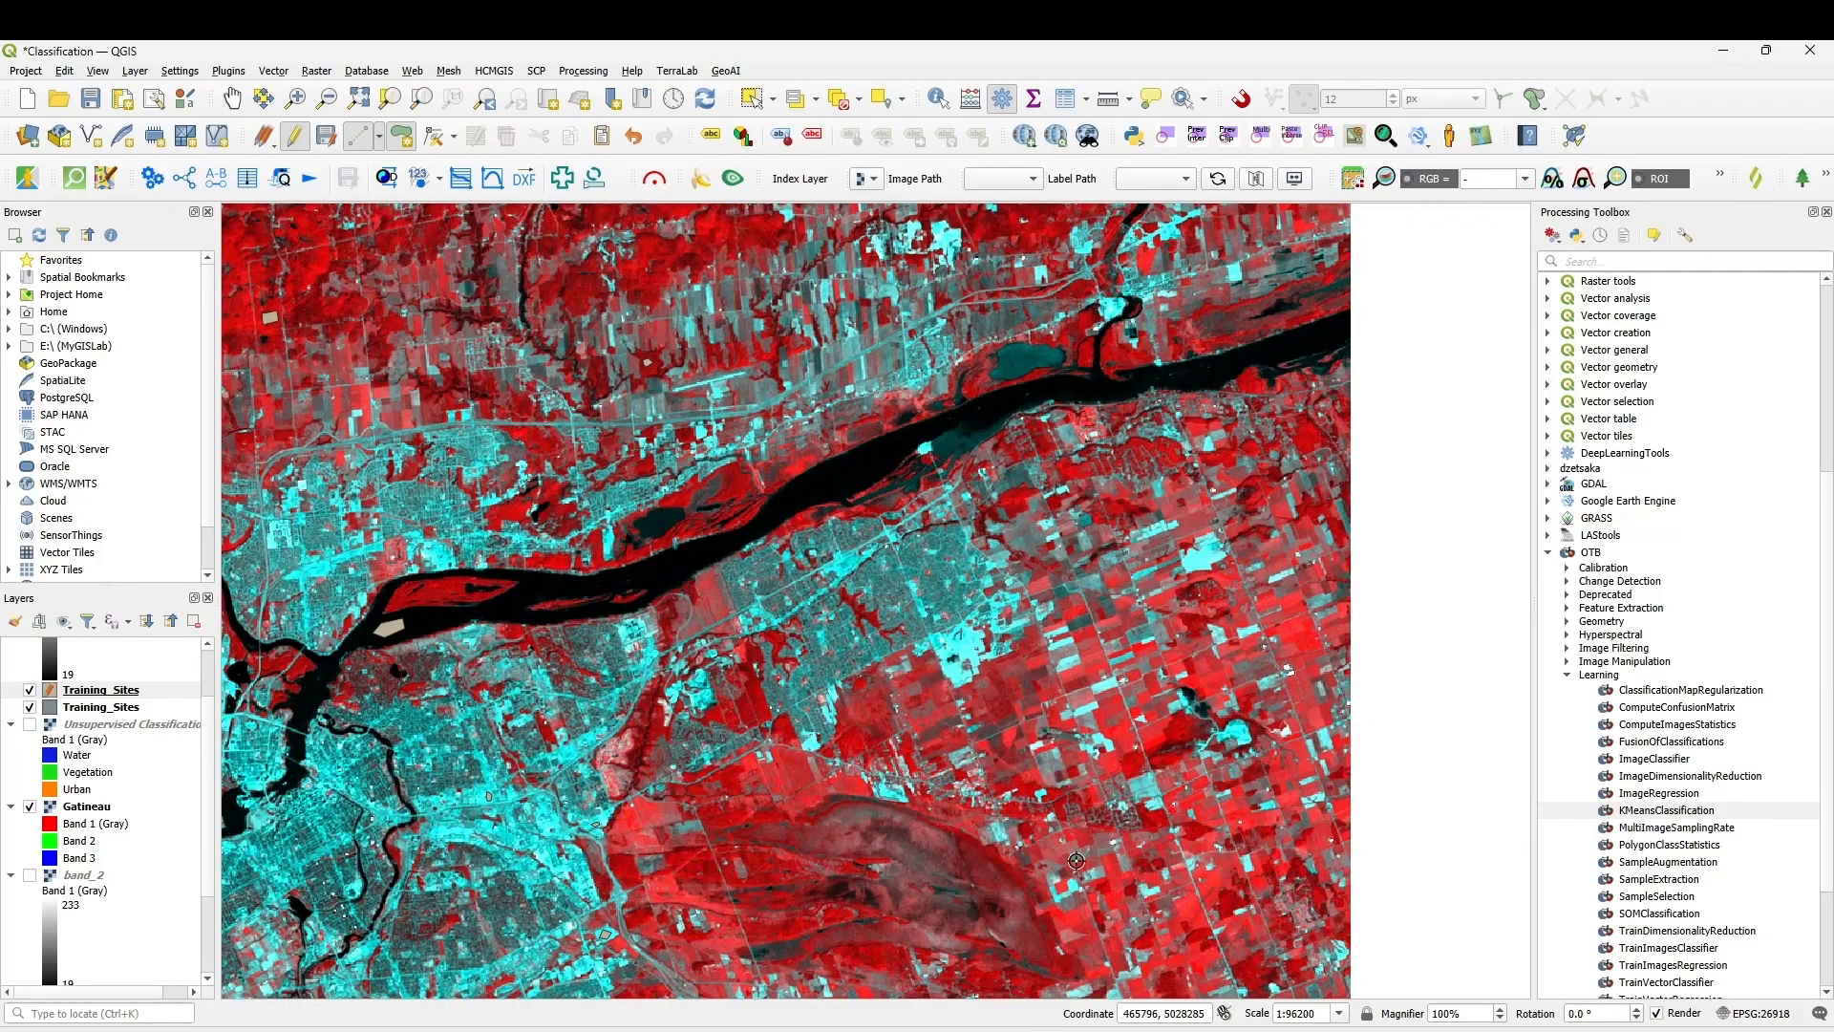
pyautogui.scroll(1, 1136, 743)
pyautogui.scroll(1, 1112, 697)
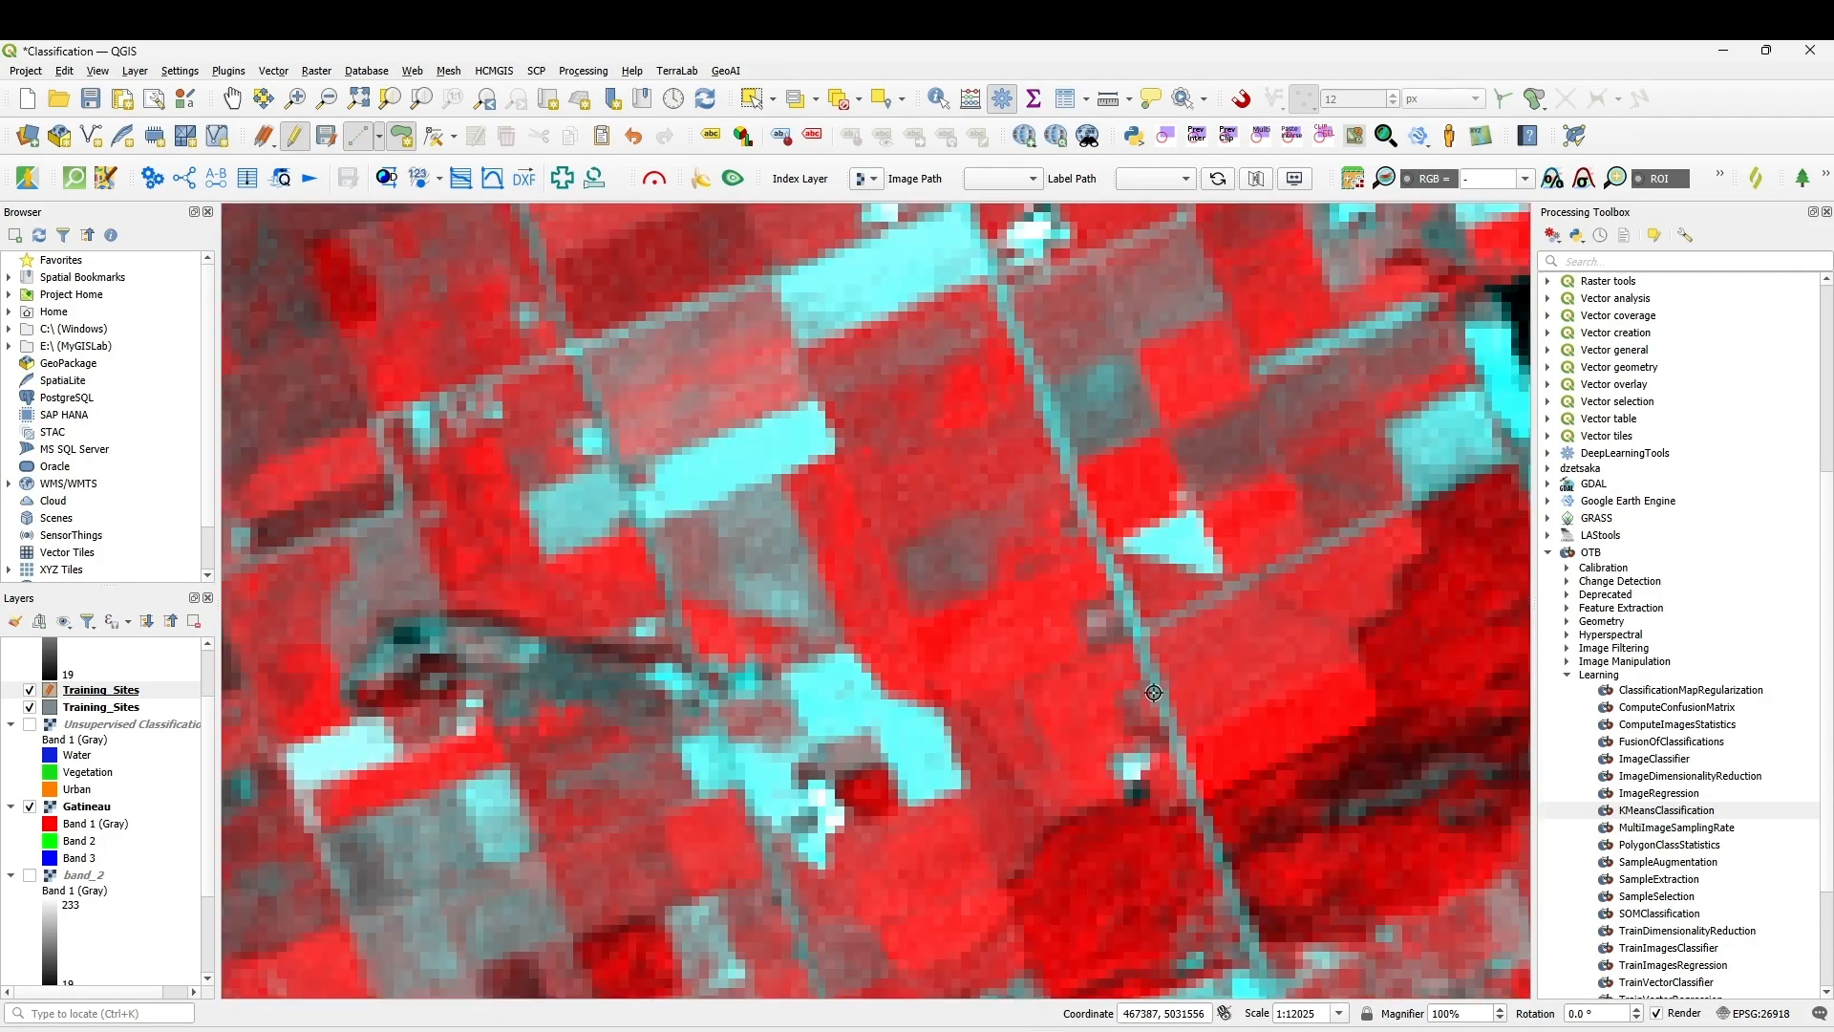
pyautogui.click(1325, 682)
pyautogui.click(1274, 725)
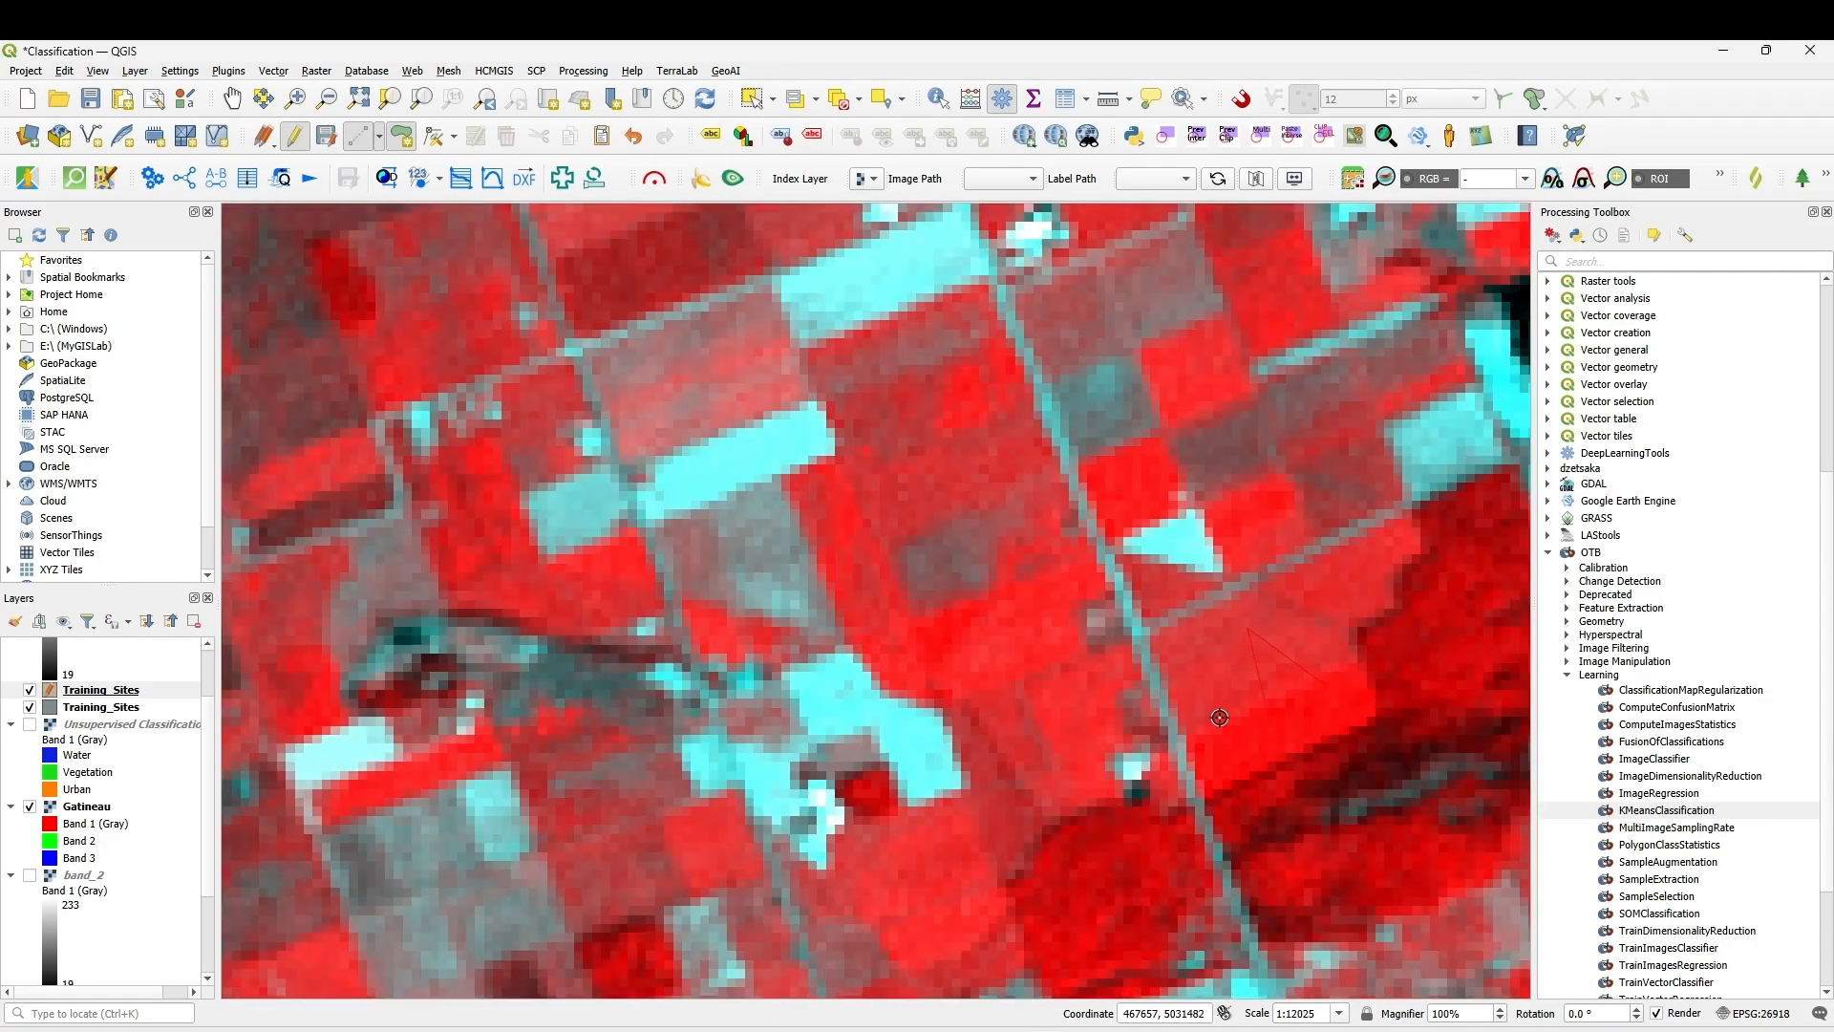
pyautogui.click(1219, 715)
pyautogui.click(1208, 652)
pyautogui.rightClick(1208, 651)
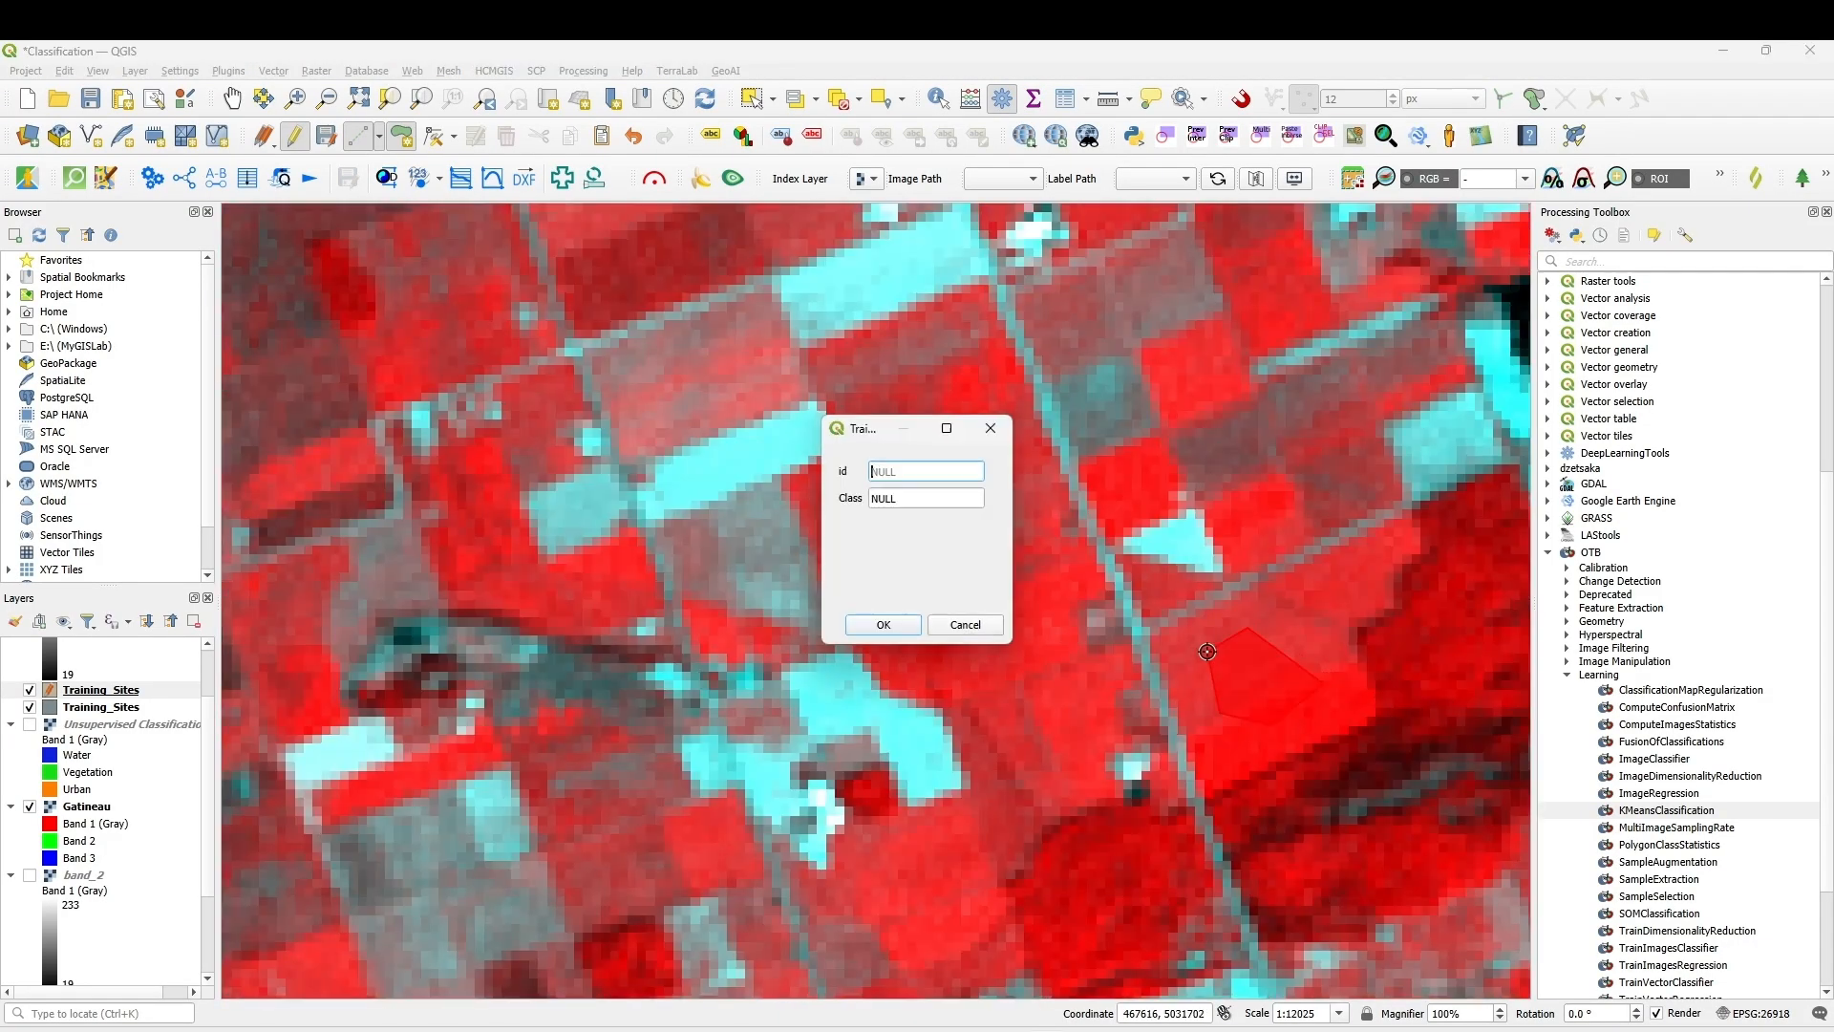
# - Assign id 3 and class Vegetation to the southeastern field polygon, and save the Training_Sites layer edits
pyautogui.write('3')
pyautogui.click(911, 499)
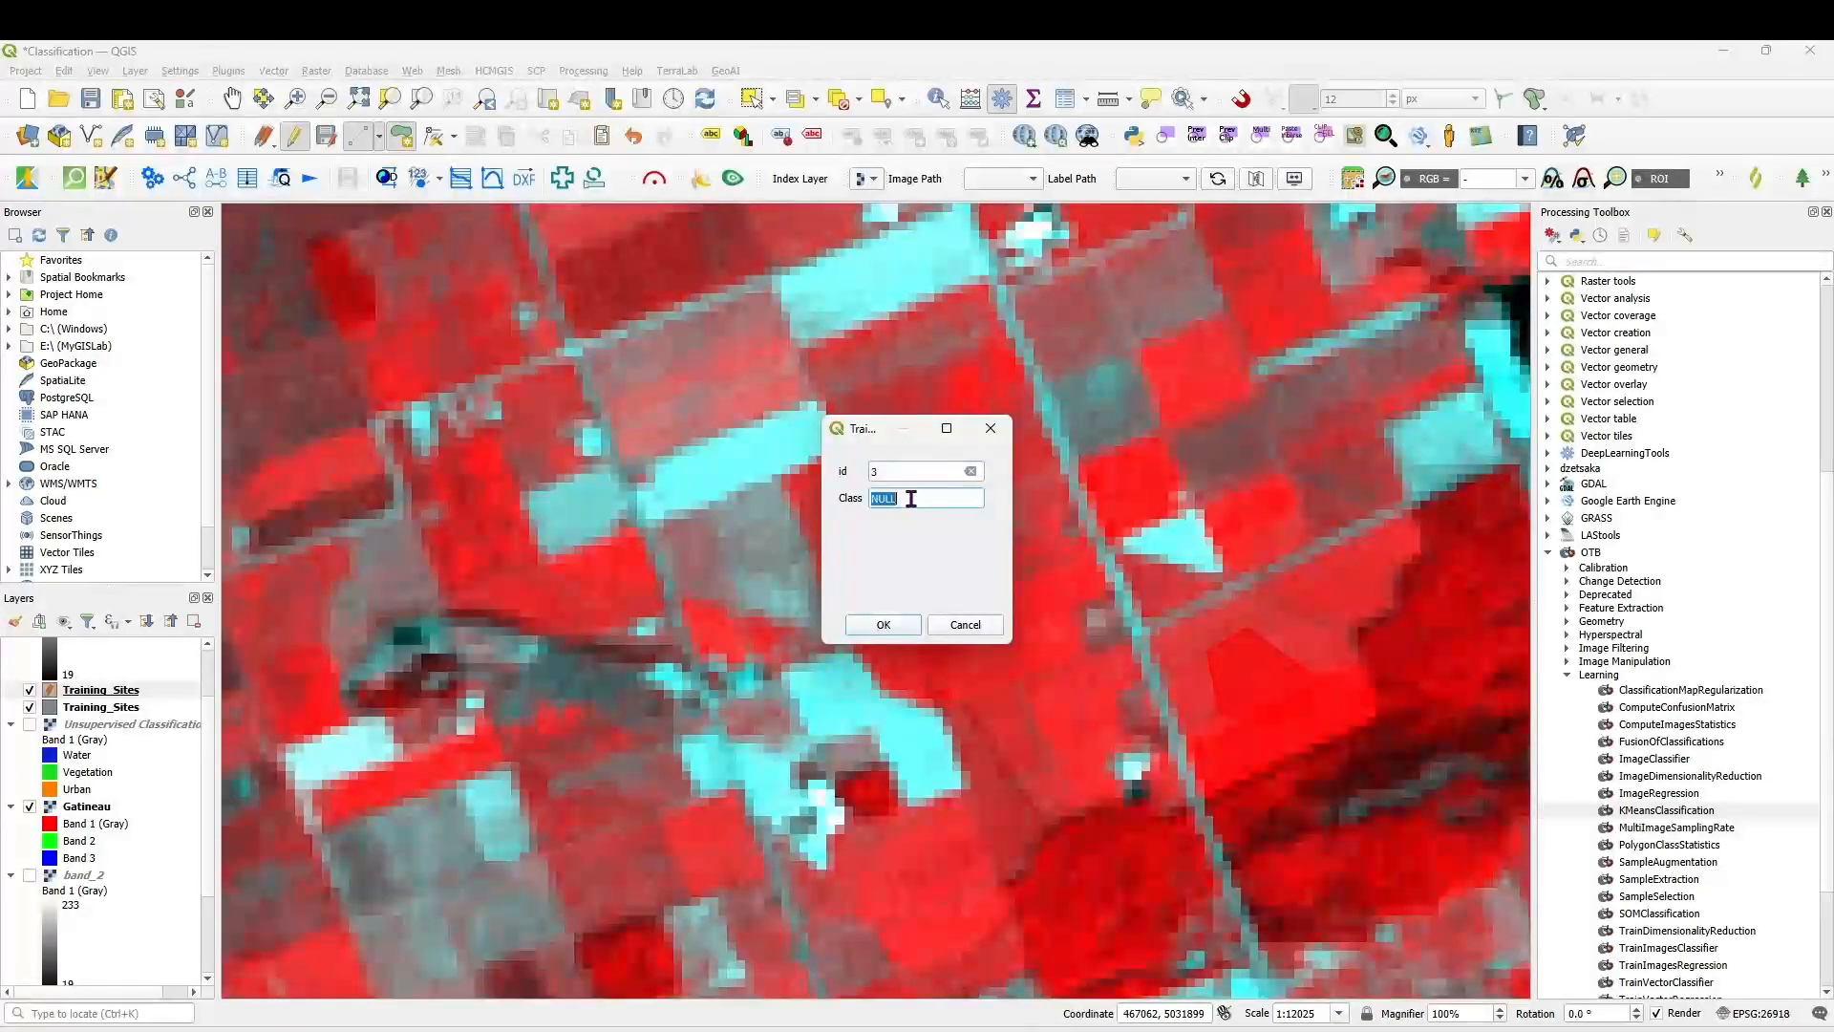
pyautogui.write('Vegetation')
pyautogui.click(883, 625)
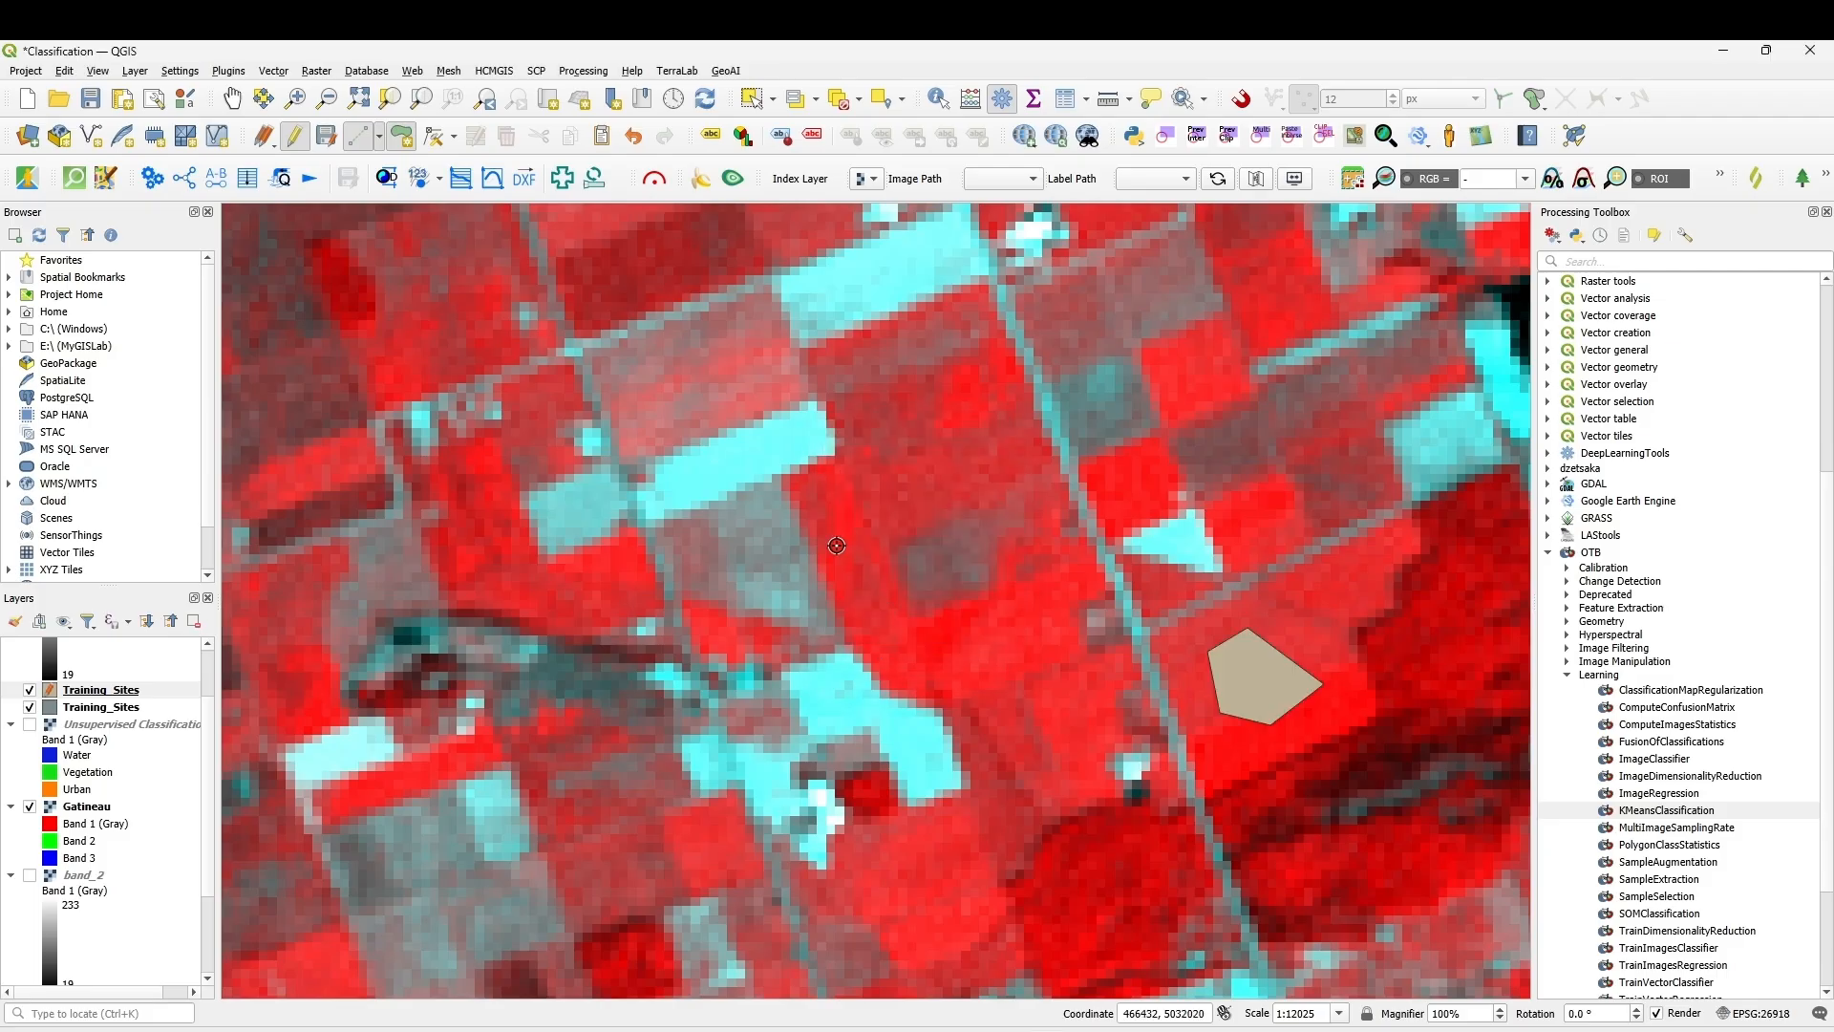
pyautogui.click(328, 138)
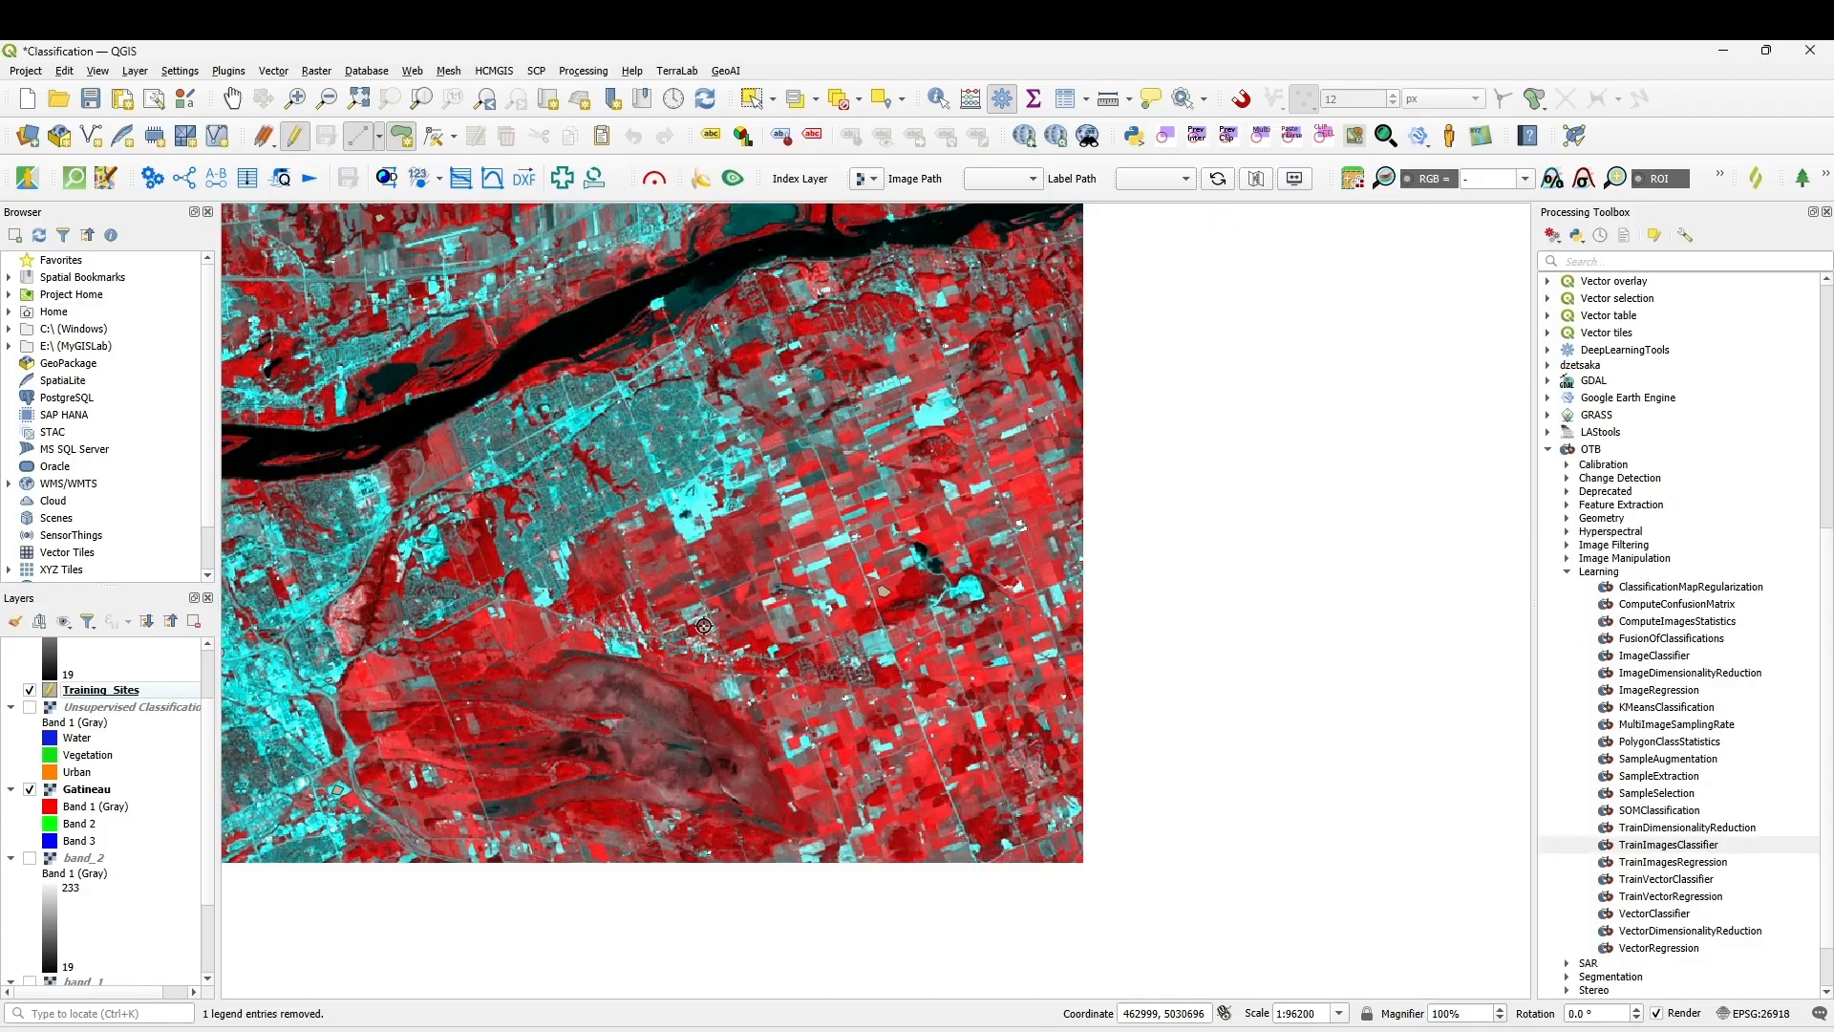
# - Open the OTB TrainImagesClassifier tool and choose Gatineau as its input image
pyautogui.click(1600, 572)
pyautogui.click(1671, 849)
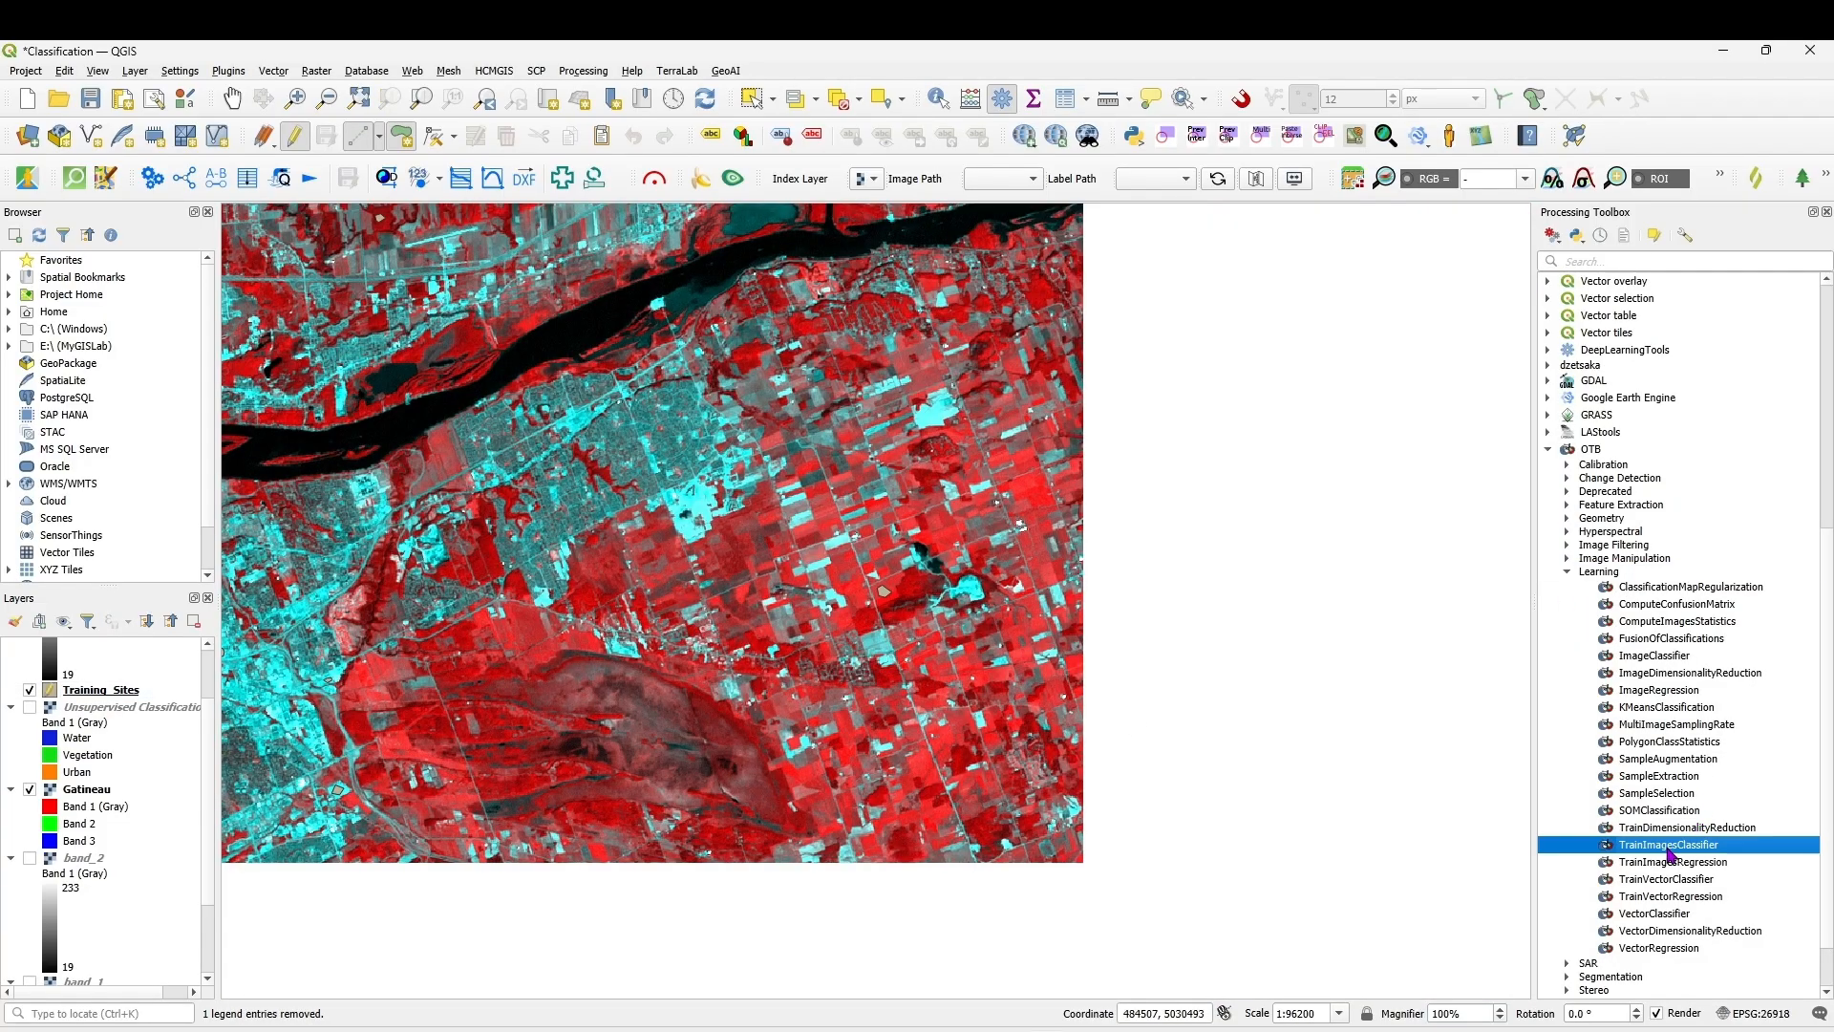
pyautogui.doubleClick(1670, 846)
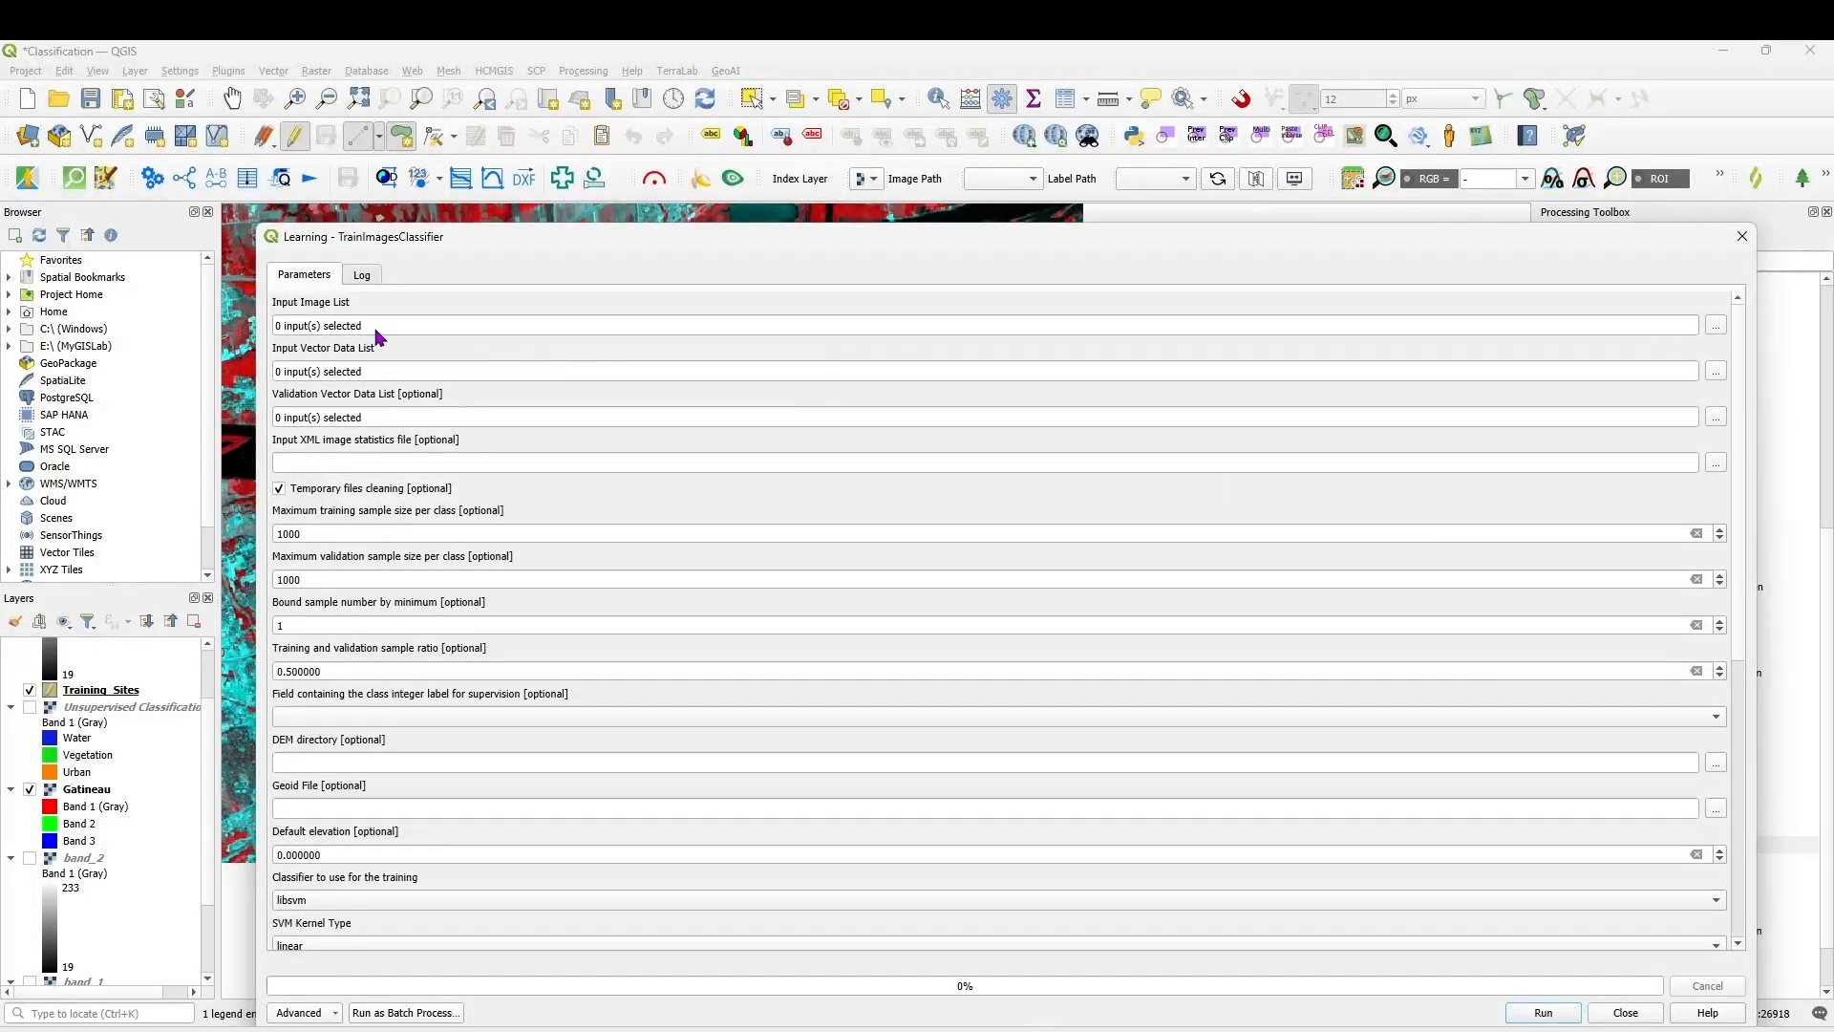
pyautogui.click(1716, 326)
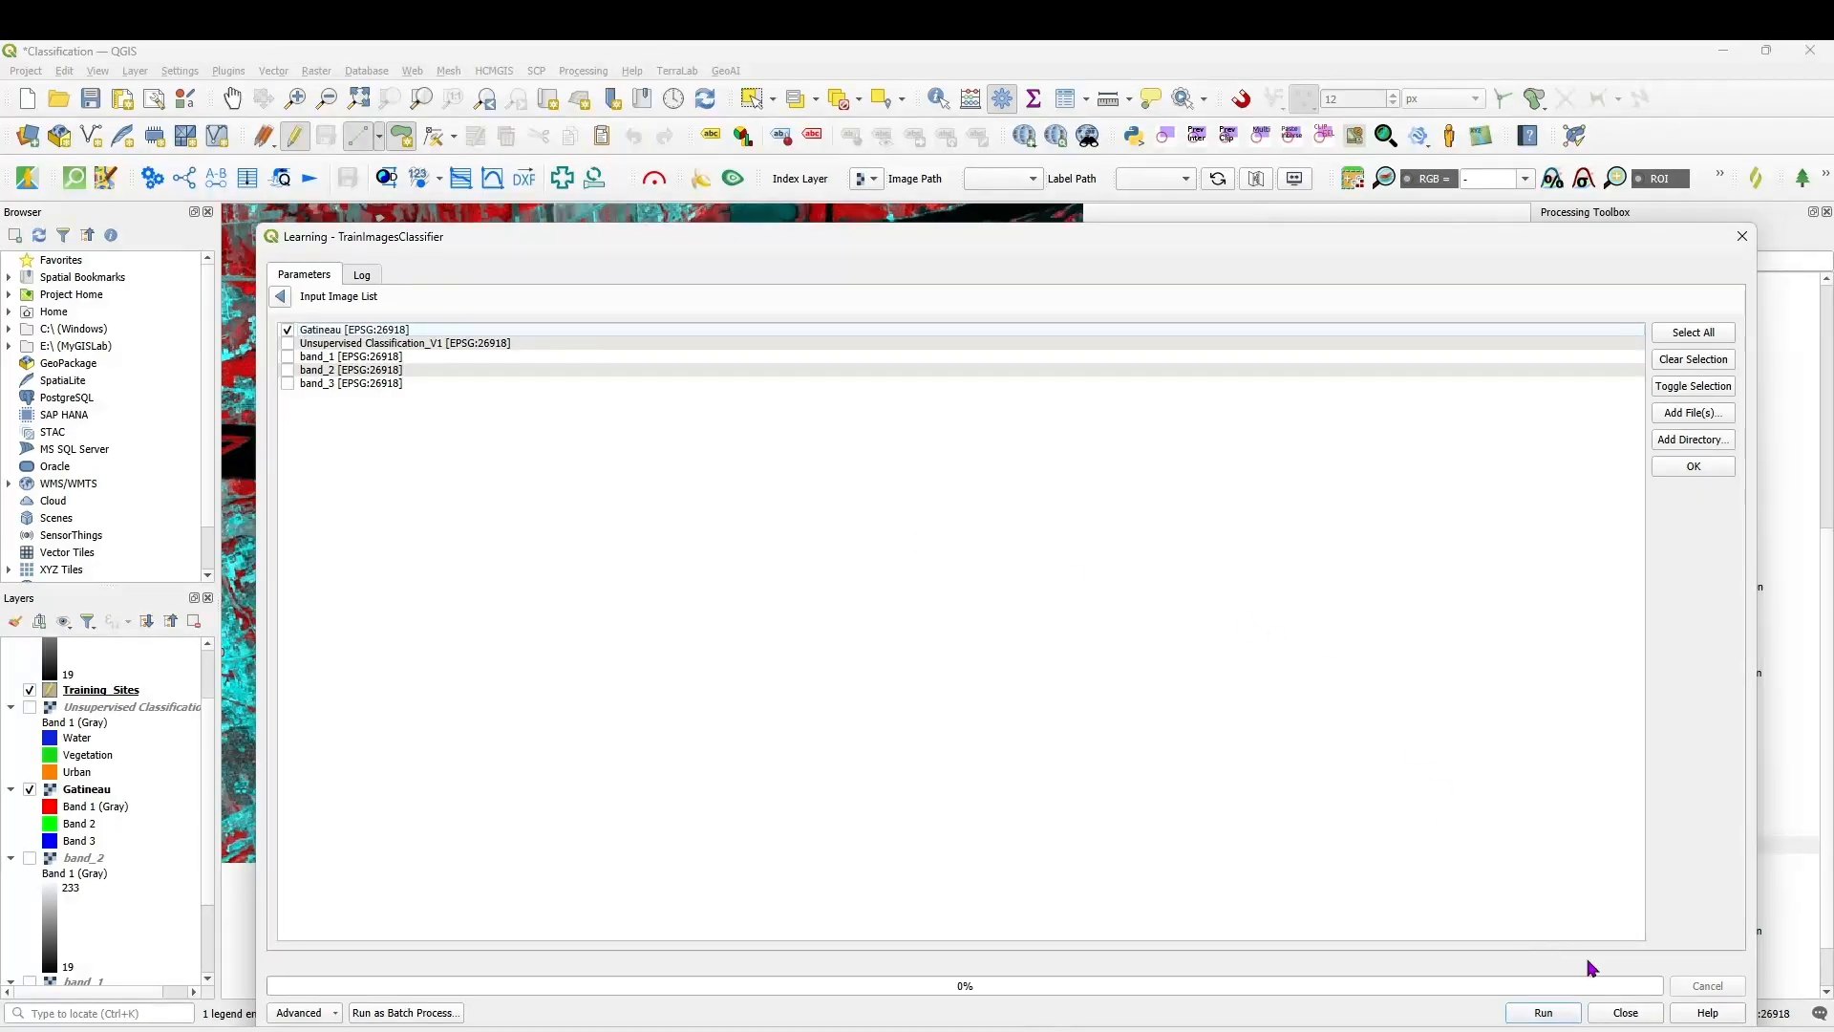
pyautogui.click(1686, 466)
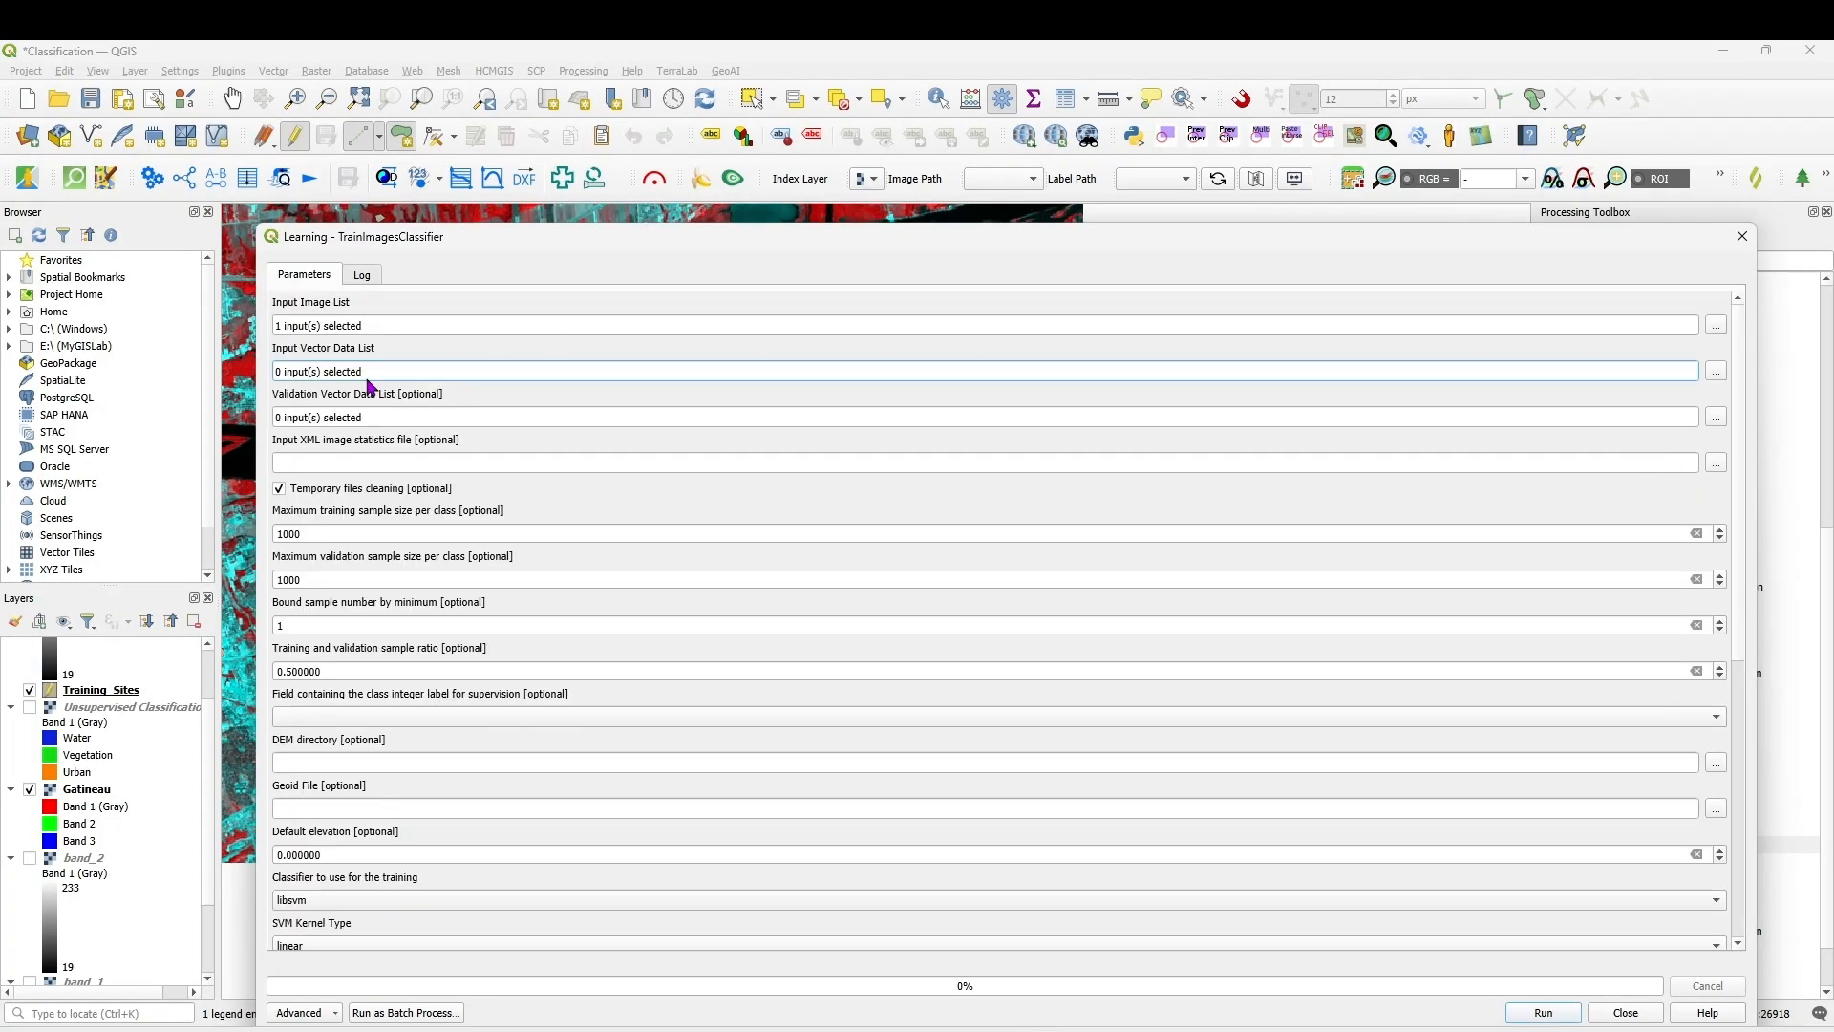
# - Use Training_Sites as the input vector data and id as the field containing the class integer label
pyautogui.click(1716, 370)
pyautogui.click(288, 332)
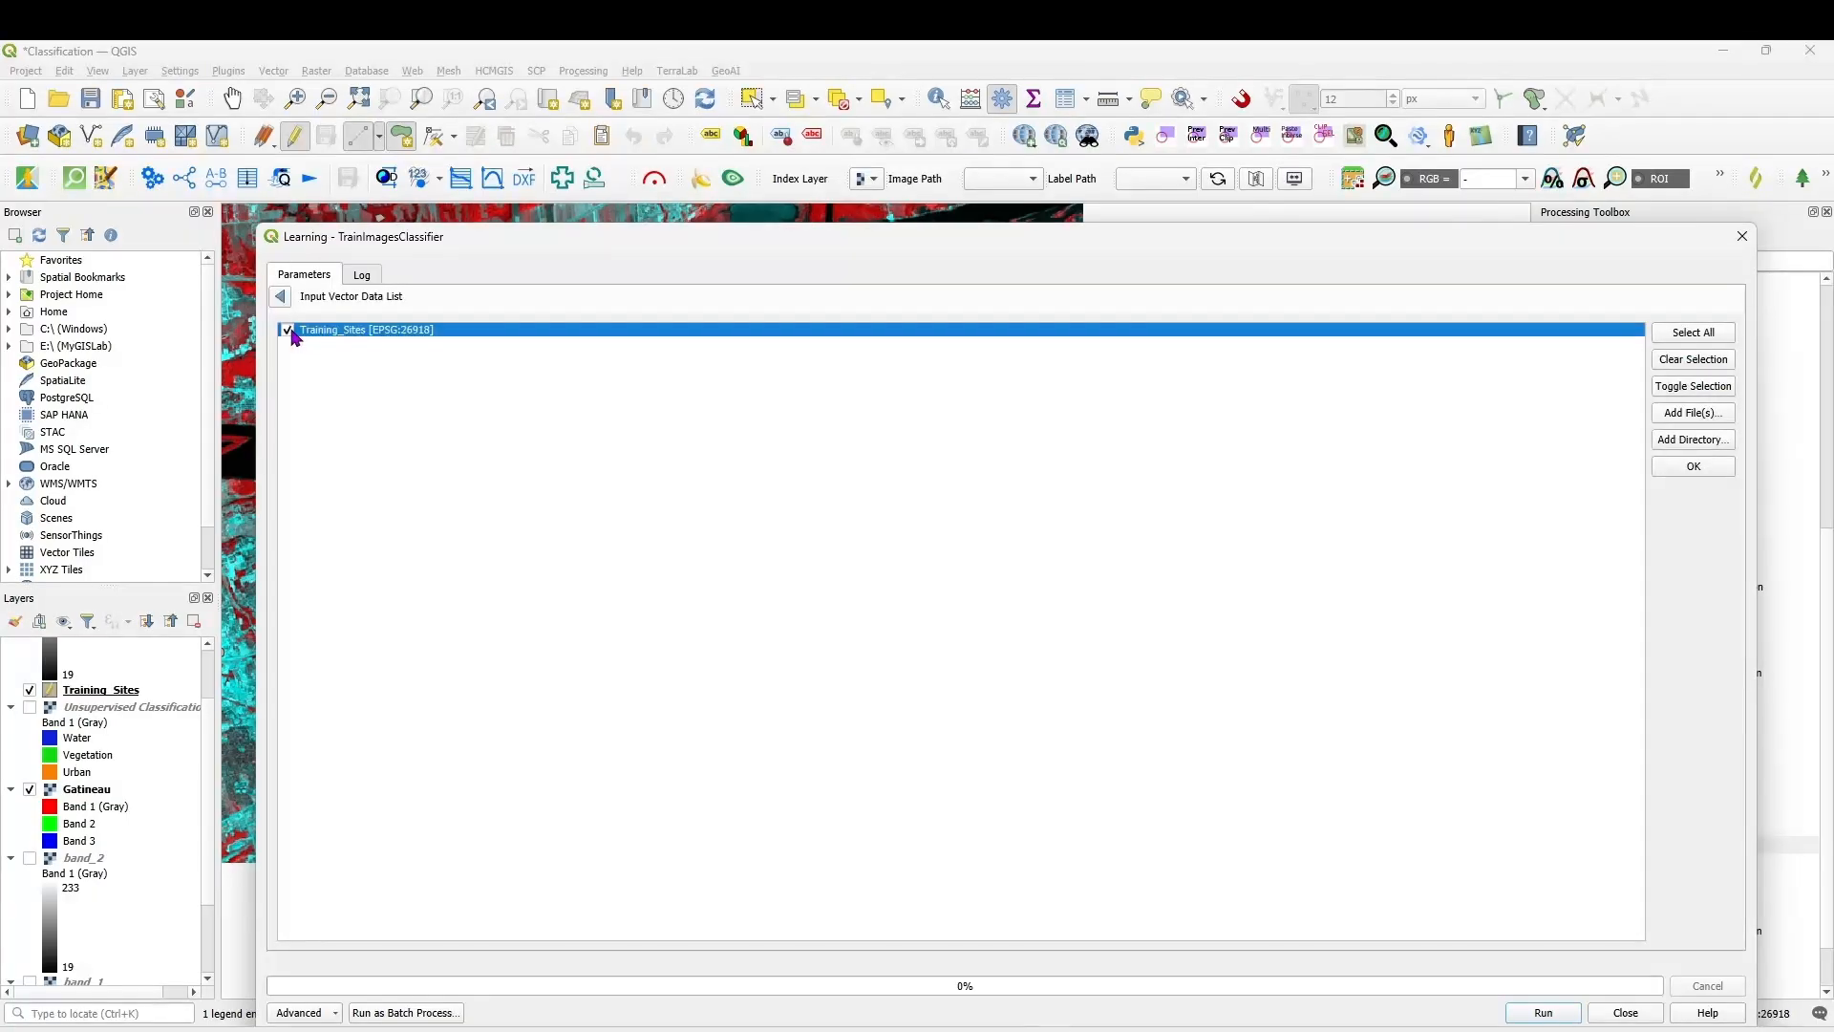
pyautogui.click(1694, 468)
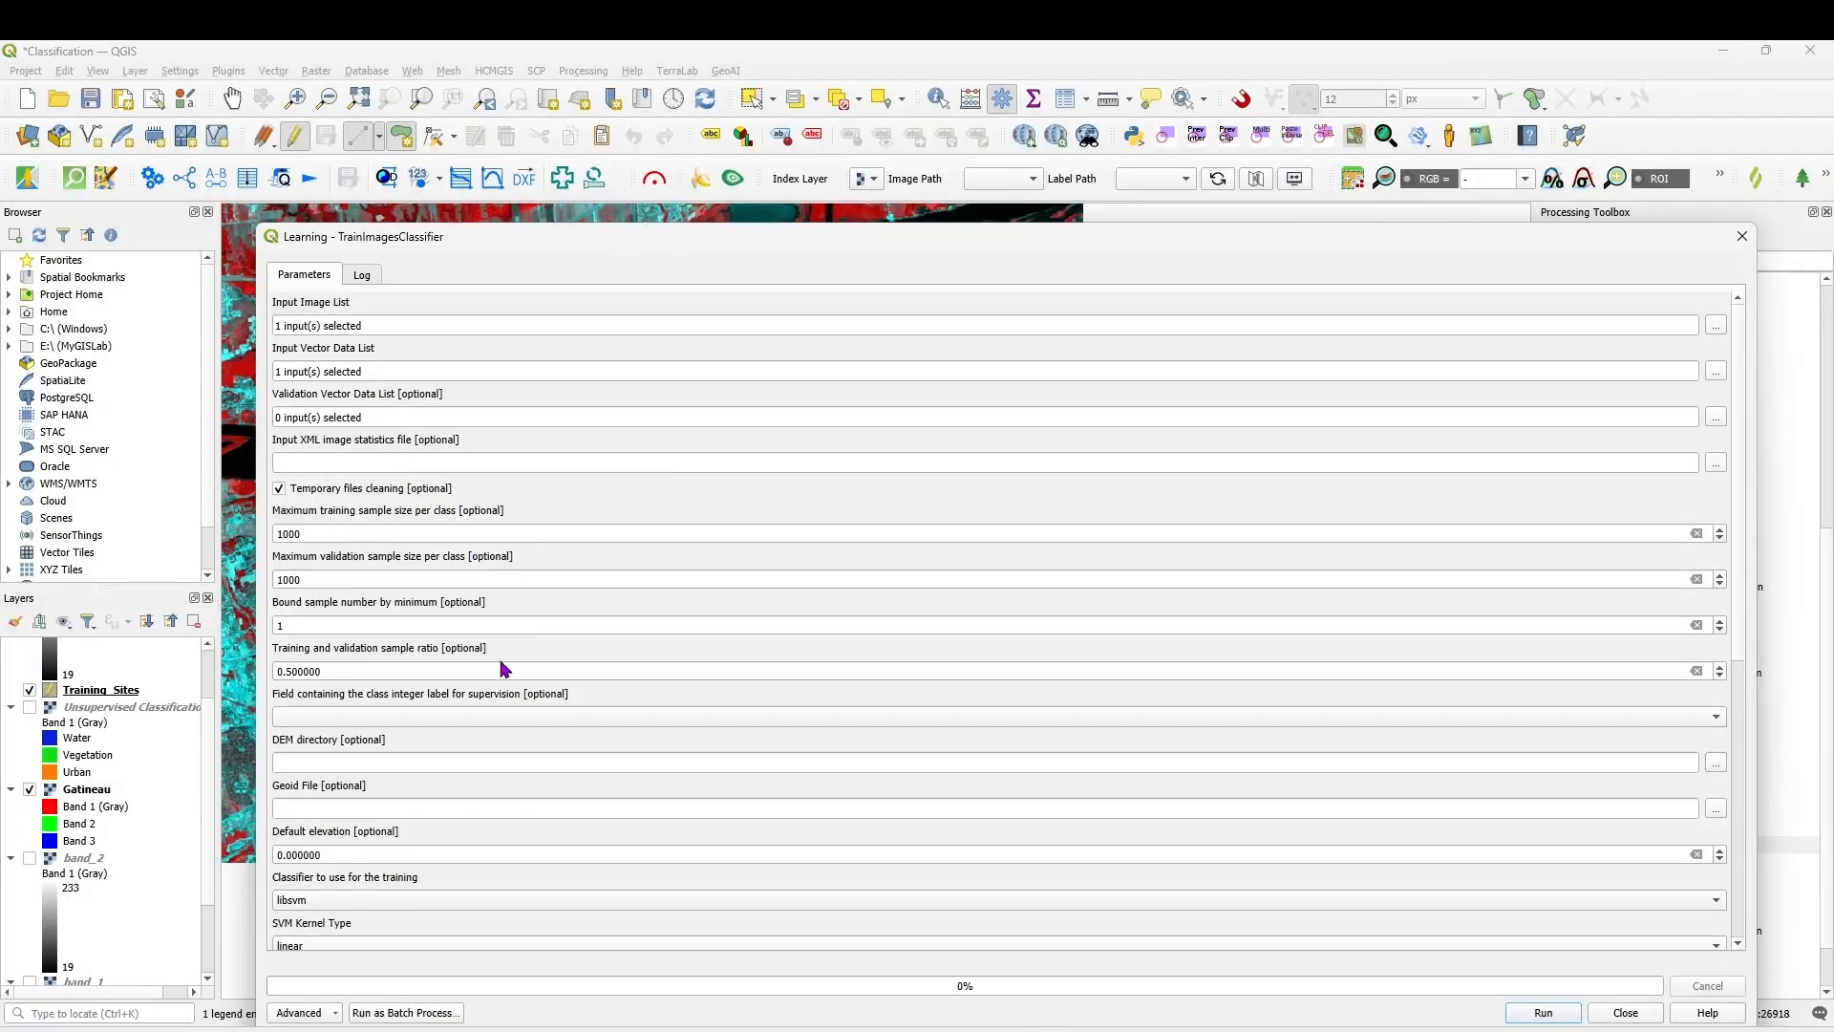
pyautogui.click(492, 718)
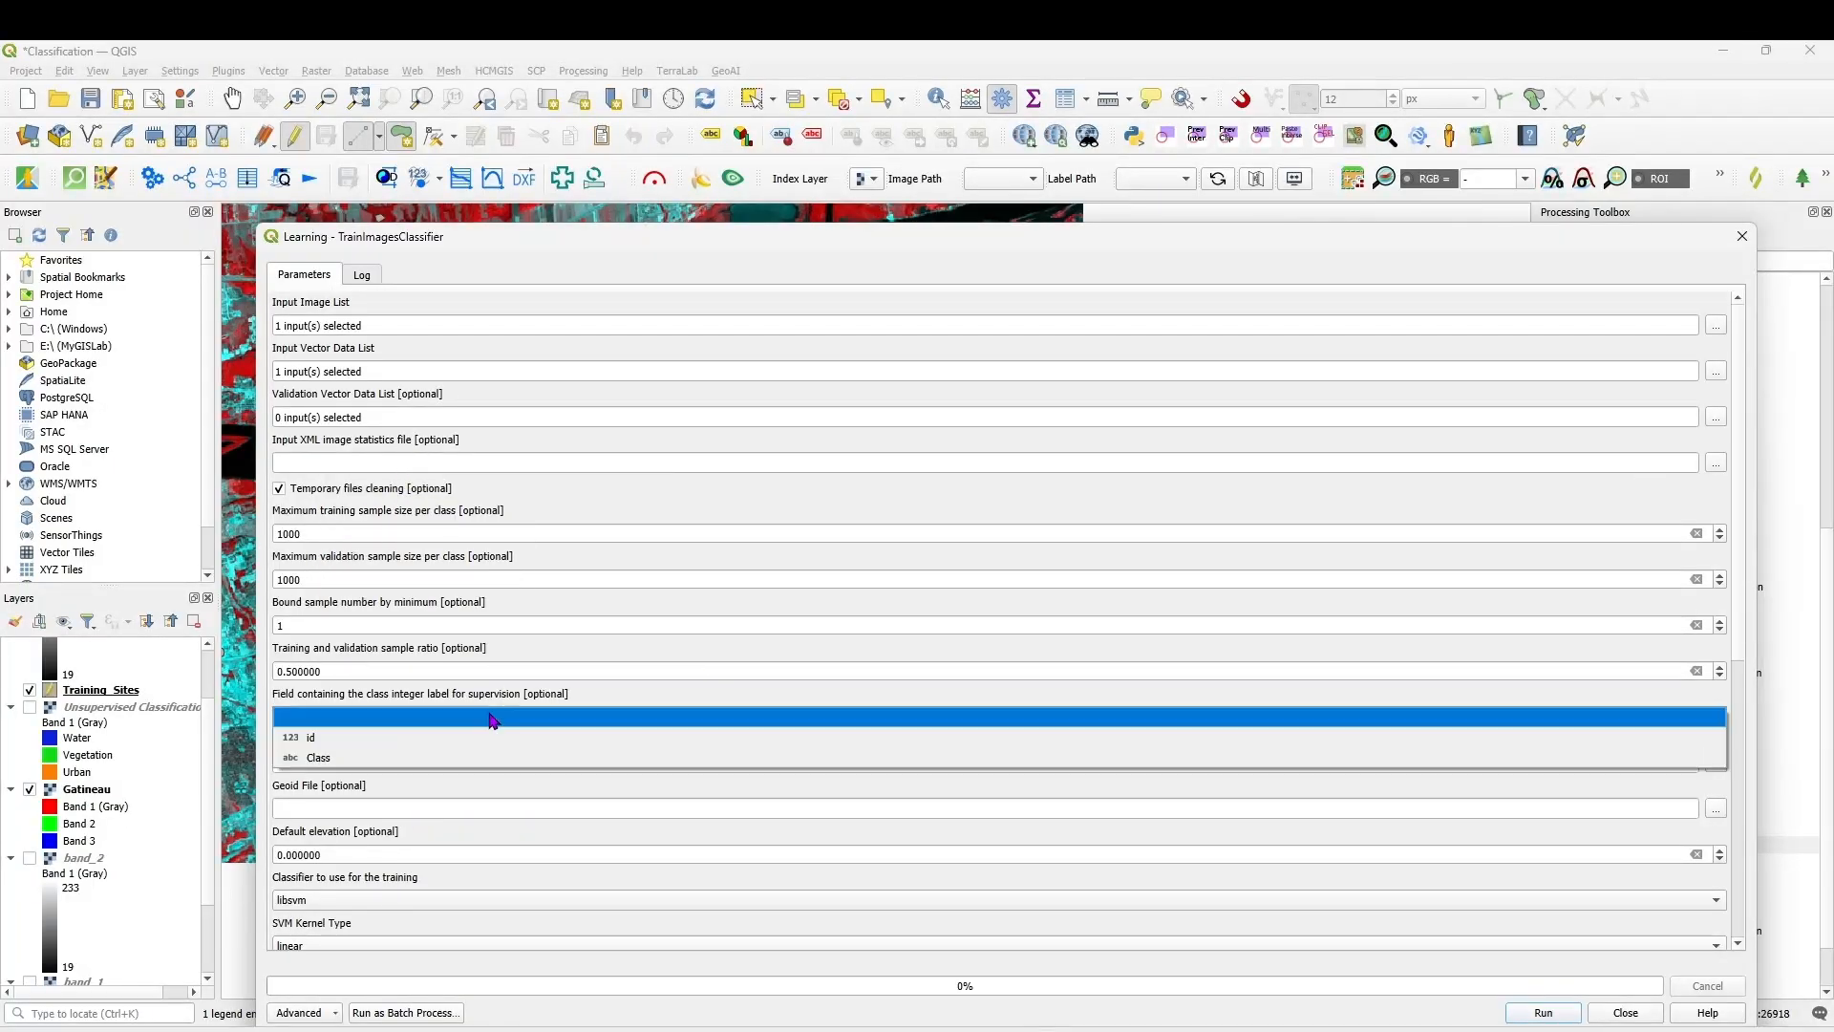
pyautogui.click(402, 737)
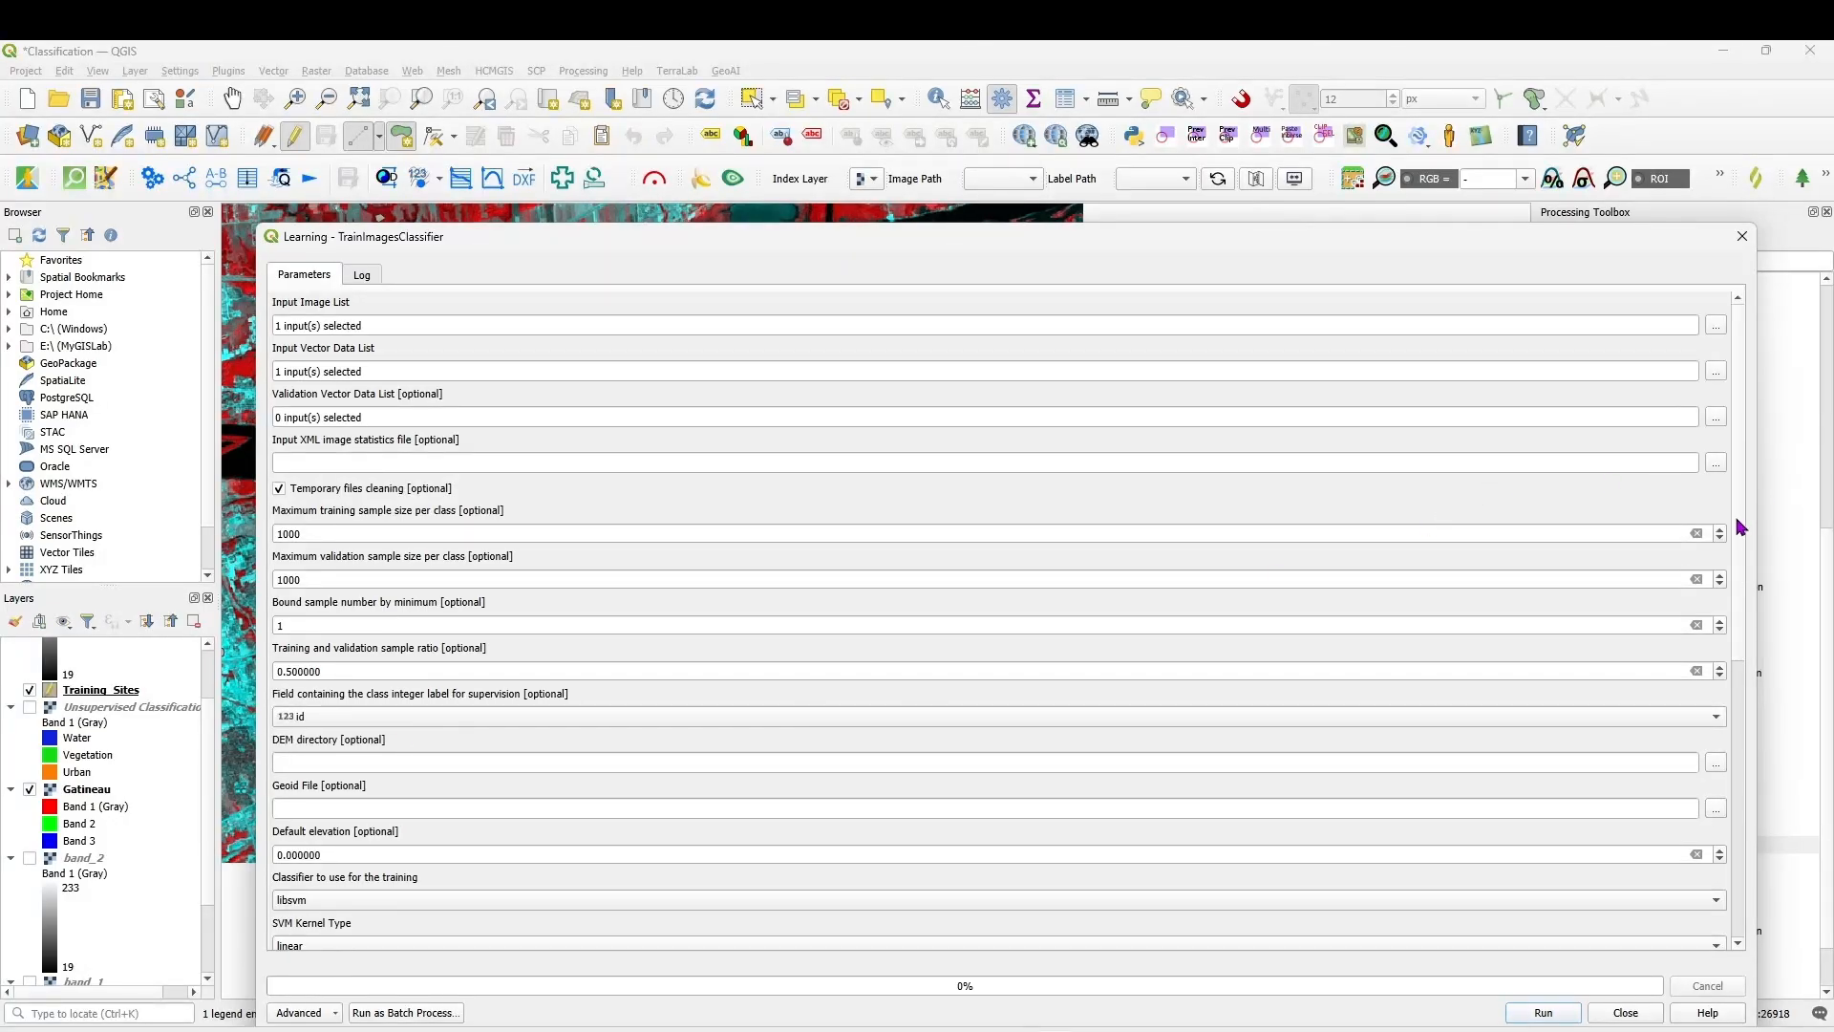
# - Set the classifier's output model to be saved as Model.txt in the Gatinuea Bands folder
pyautogui.moveTo(1740, 527); pyautogui.dragTo(1770, 742)
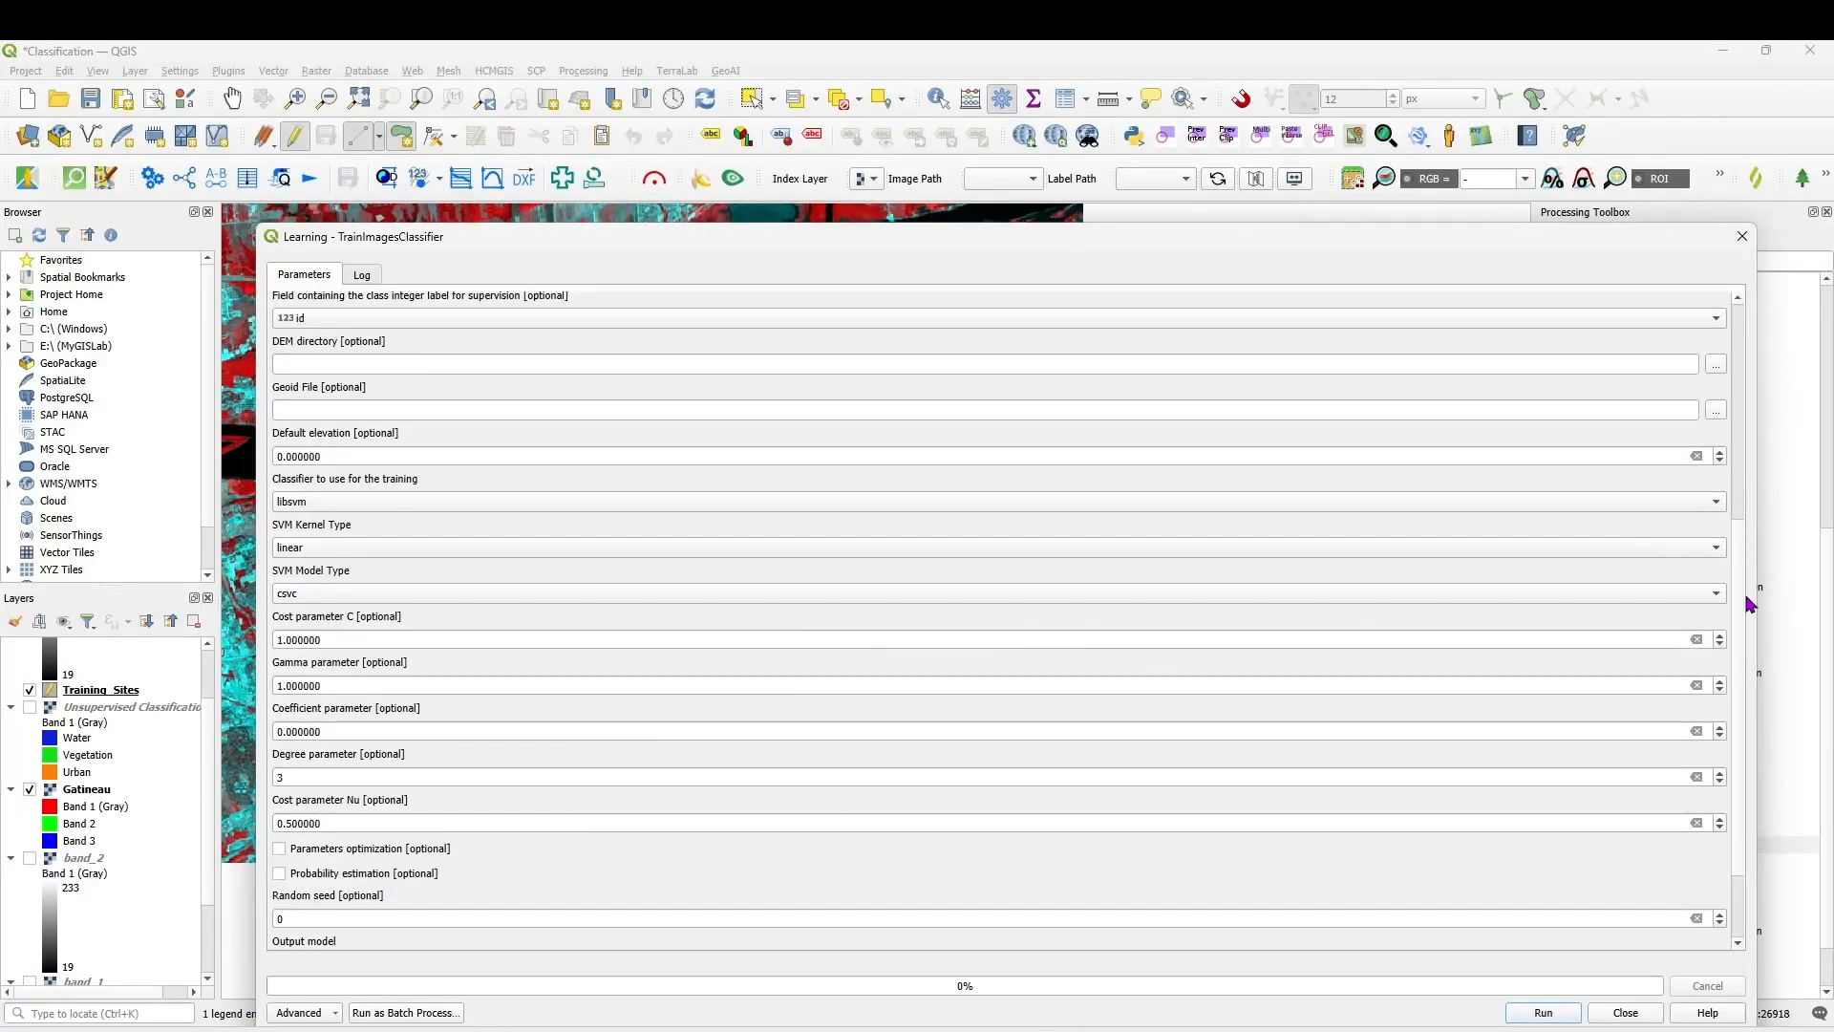
pyautogui.moveTo(1737, 647); pyautogui.dragTo(1737, 745)
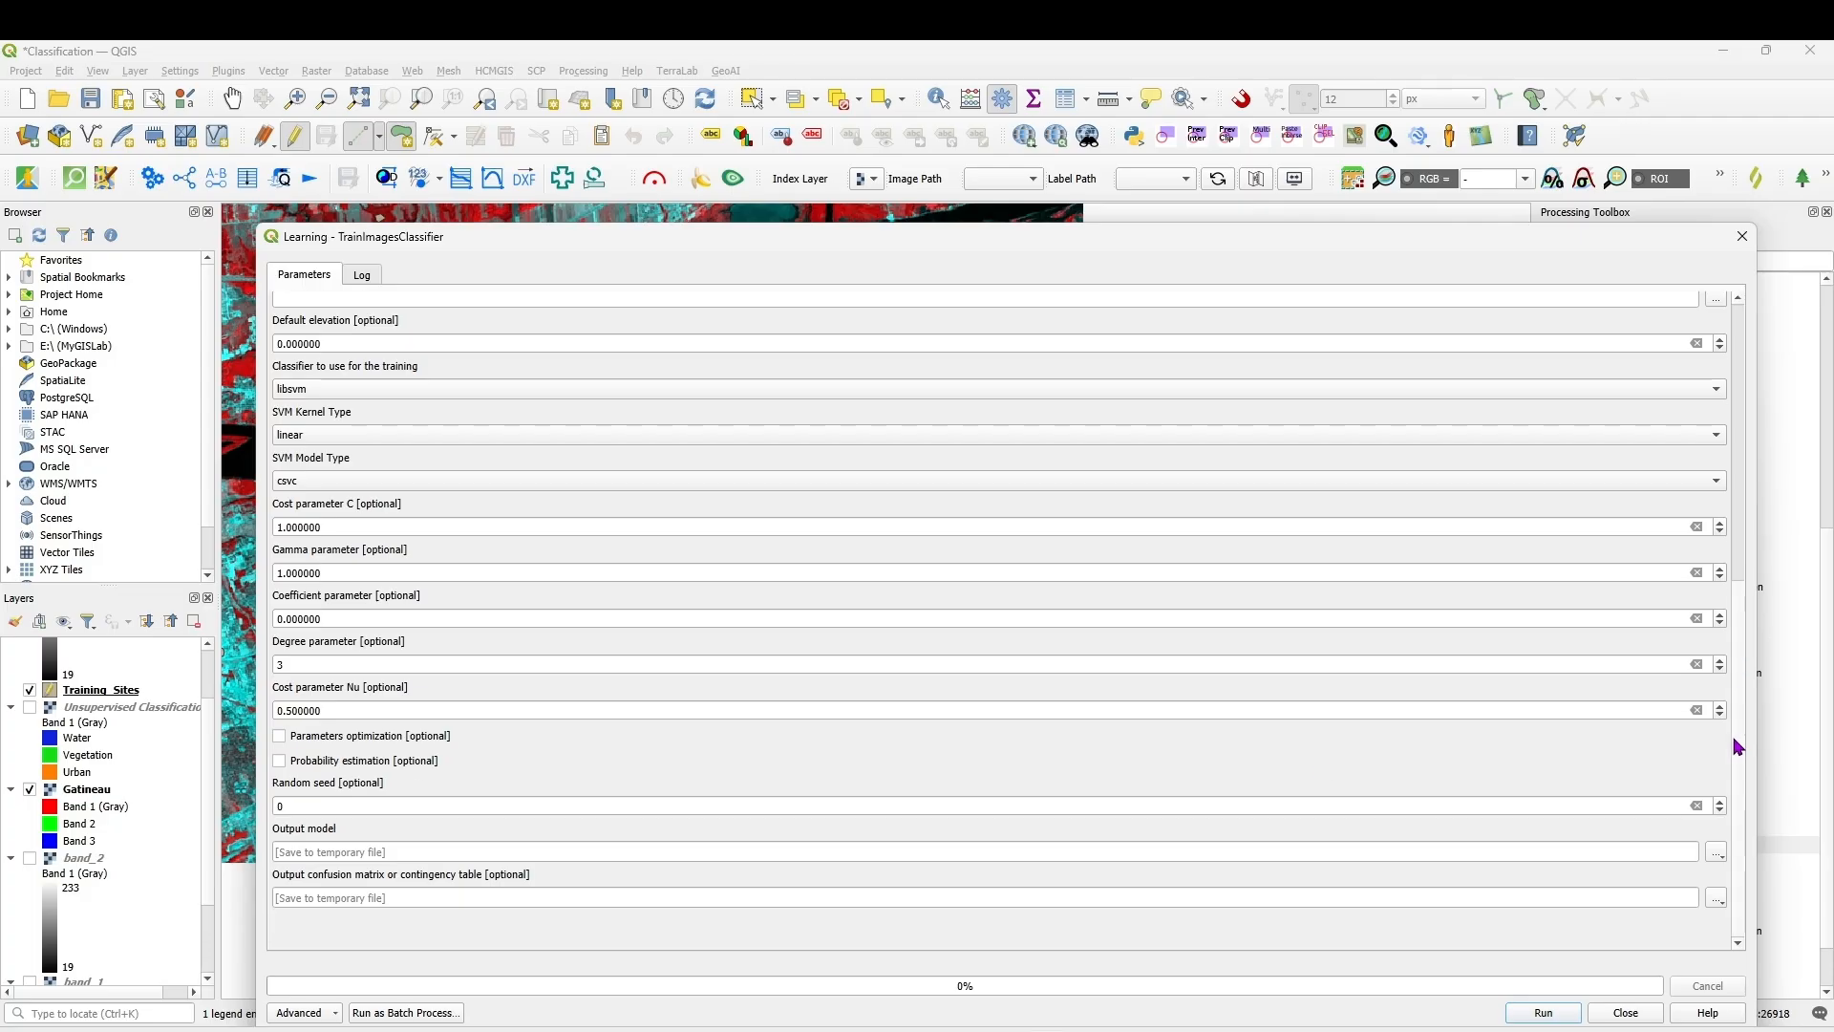
pyautogui.click(497, 851)
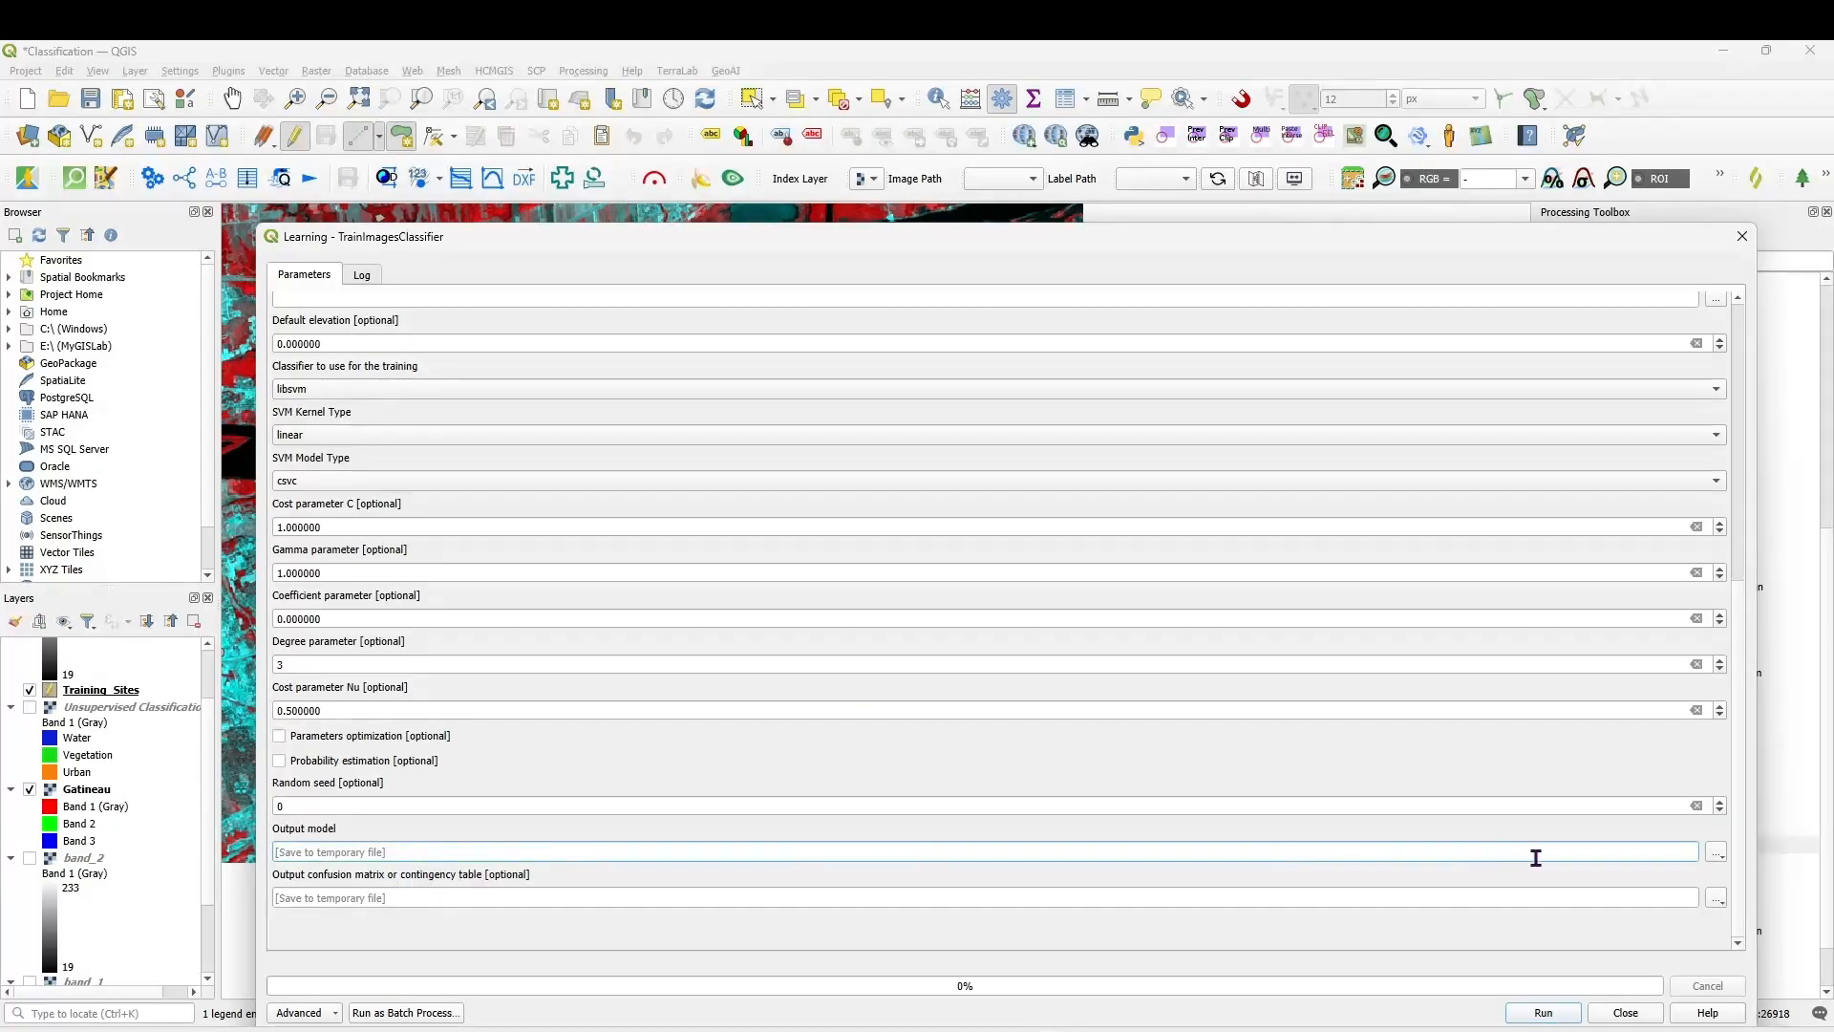
pyautogui.click(1716, 852)
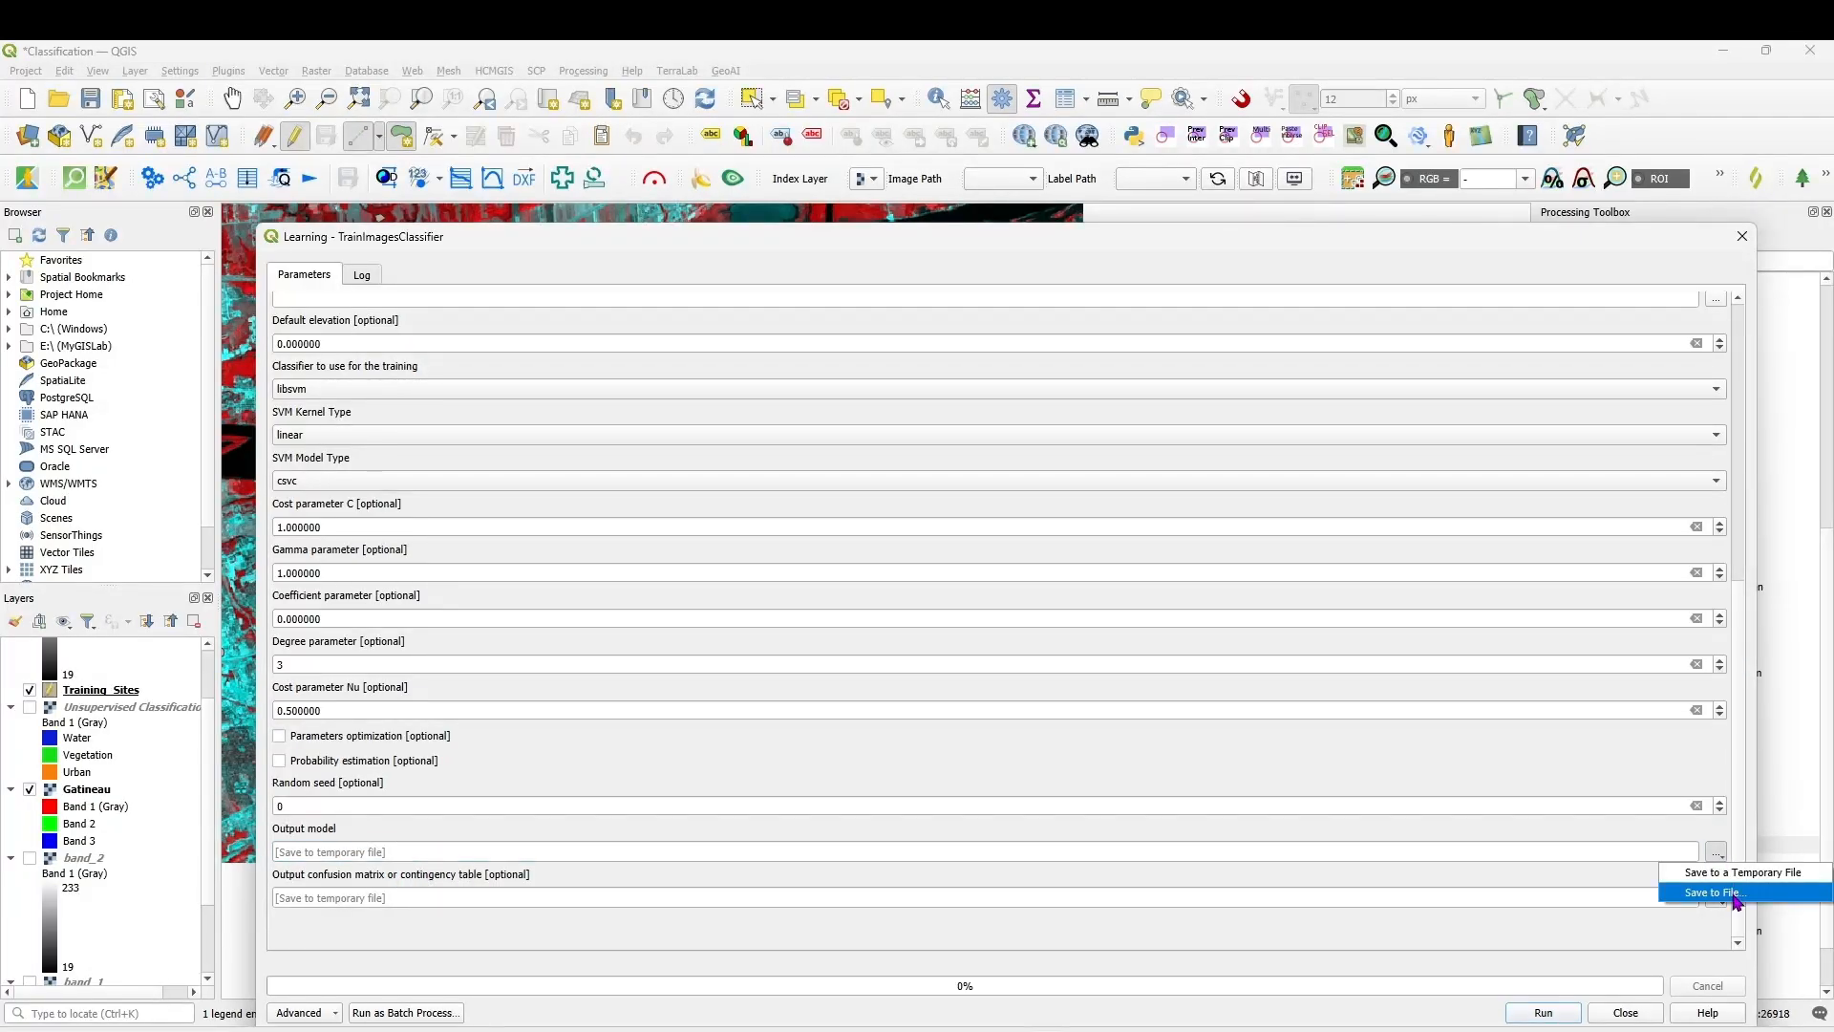
pyautogui.click(1734, 896)
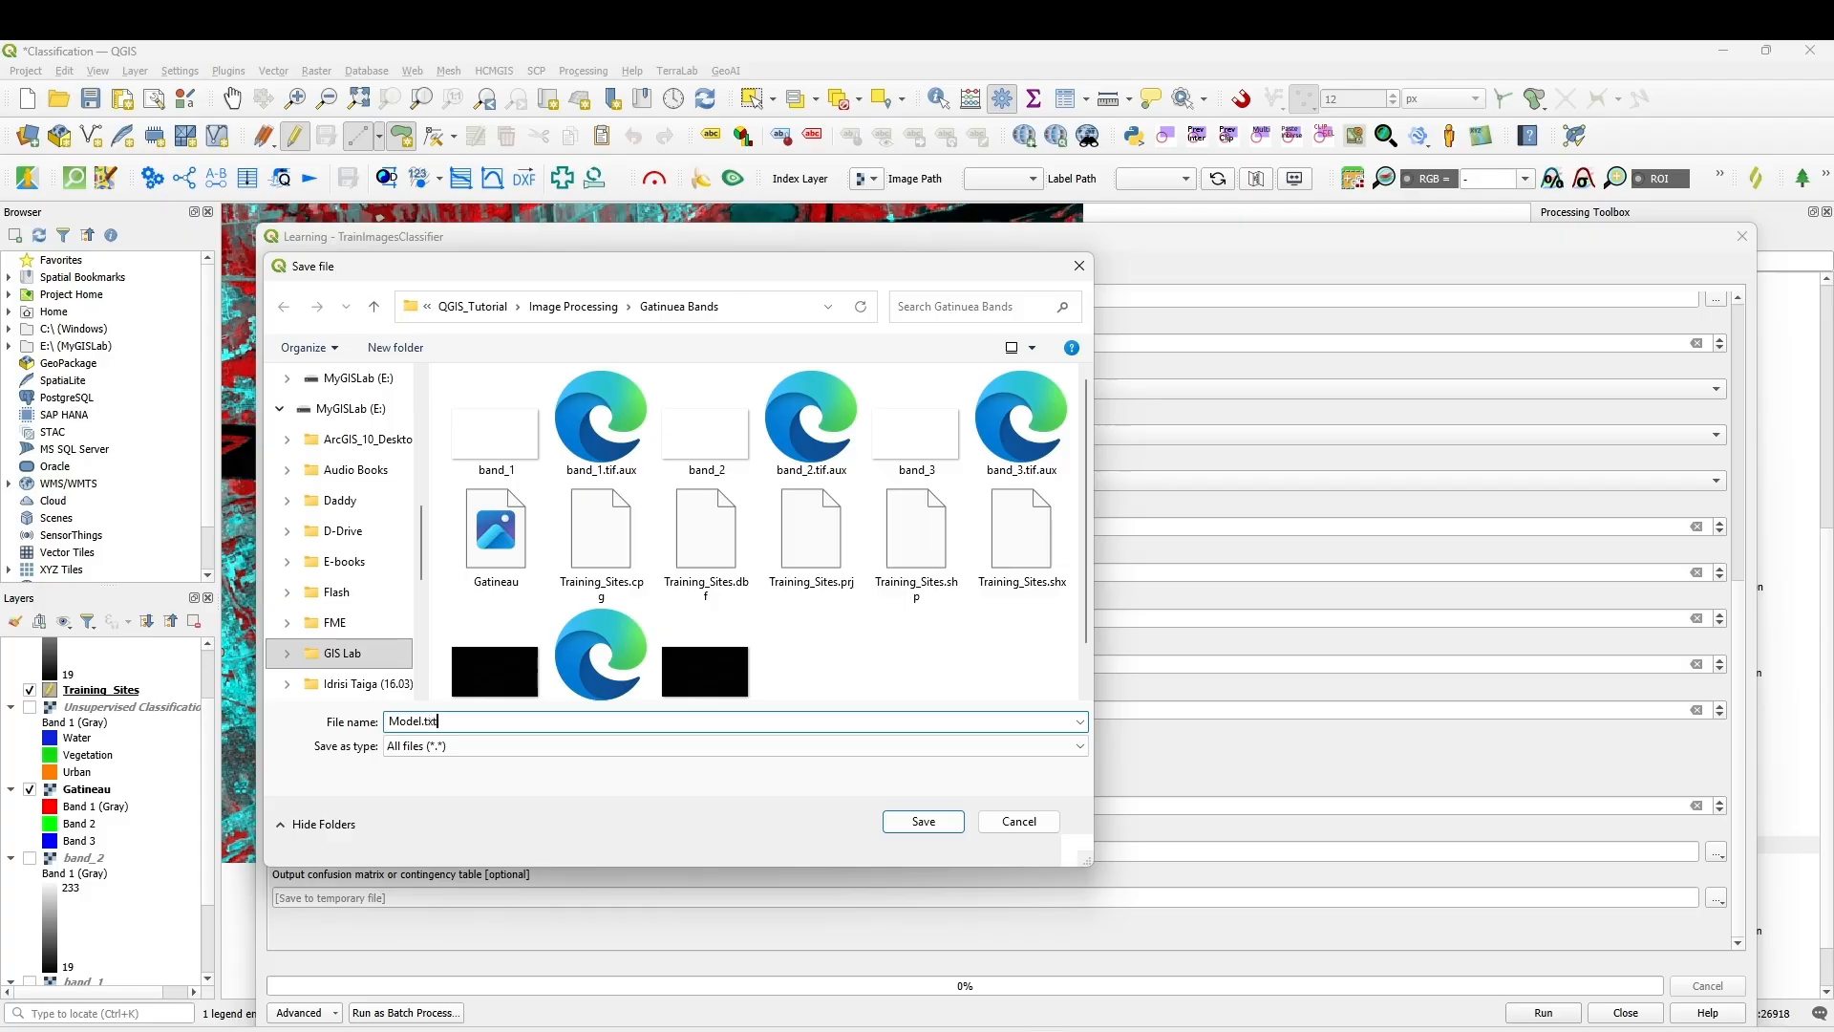
pyautogui.click(926, 825)
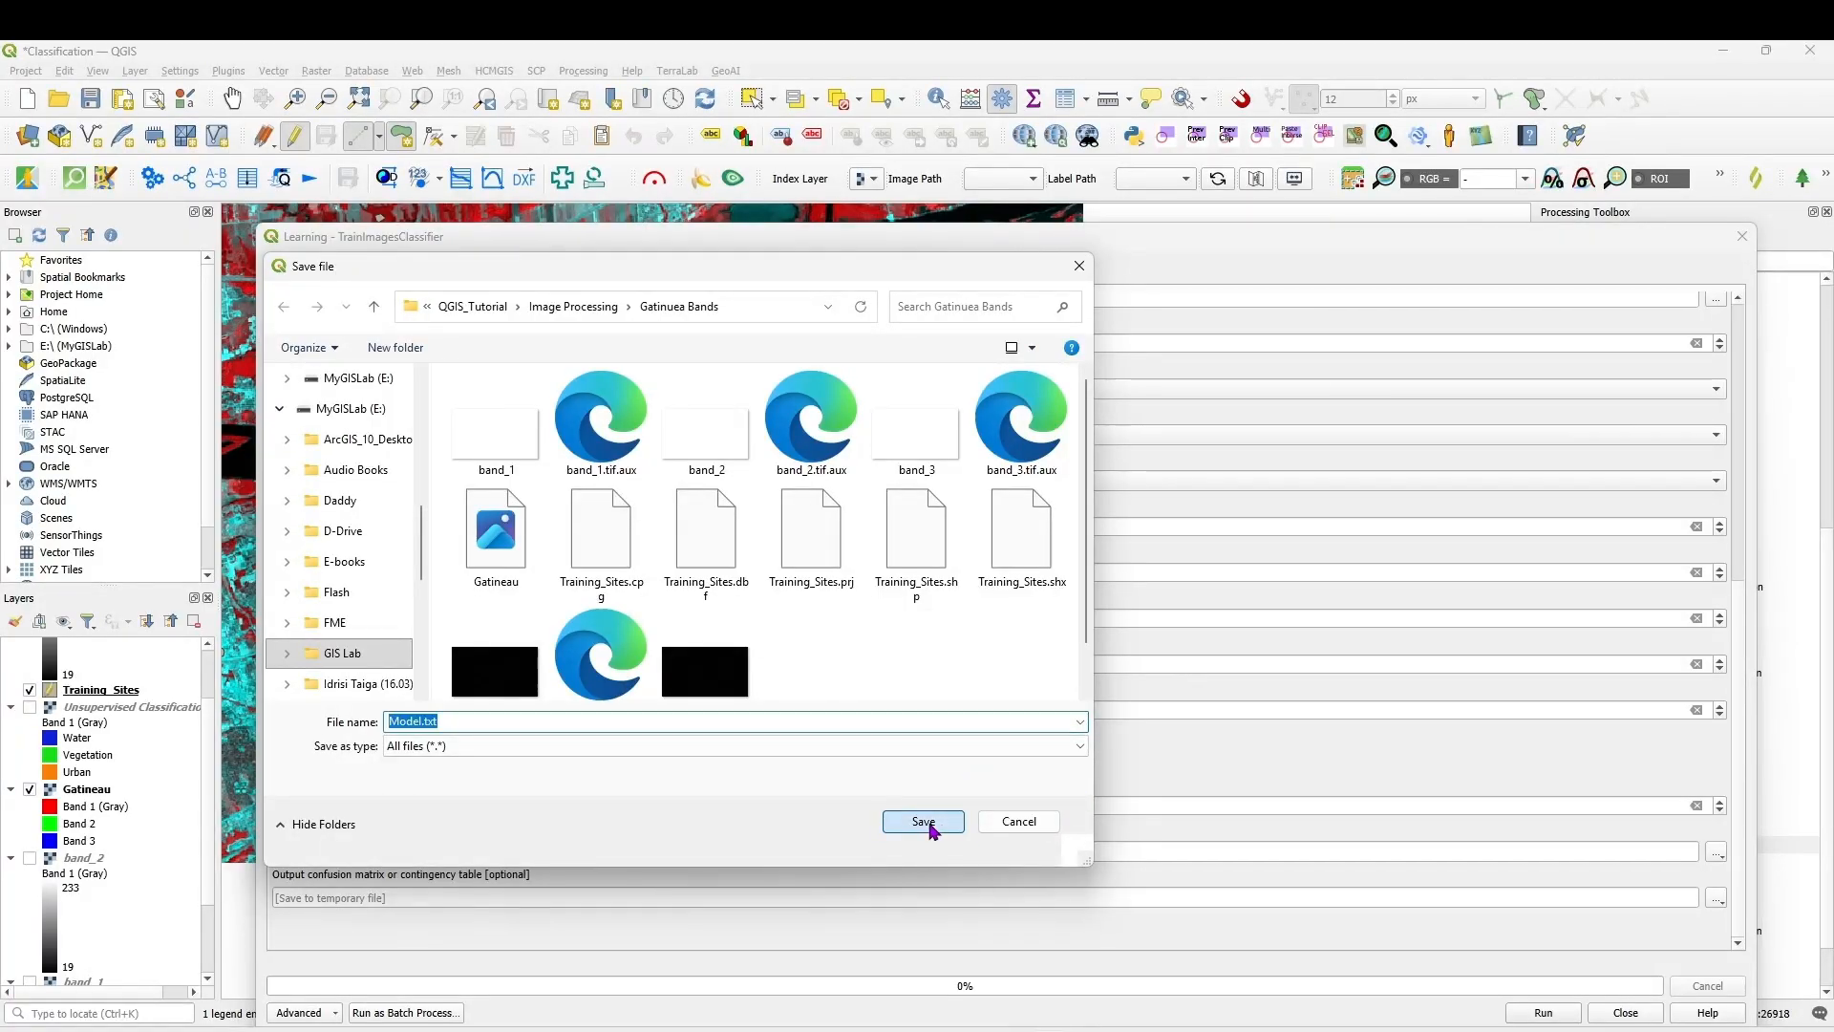
# - Run the TrainImagesClassifier training with the configured parameters and close the tool
pyautogui.click(1544, 1016)
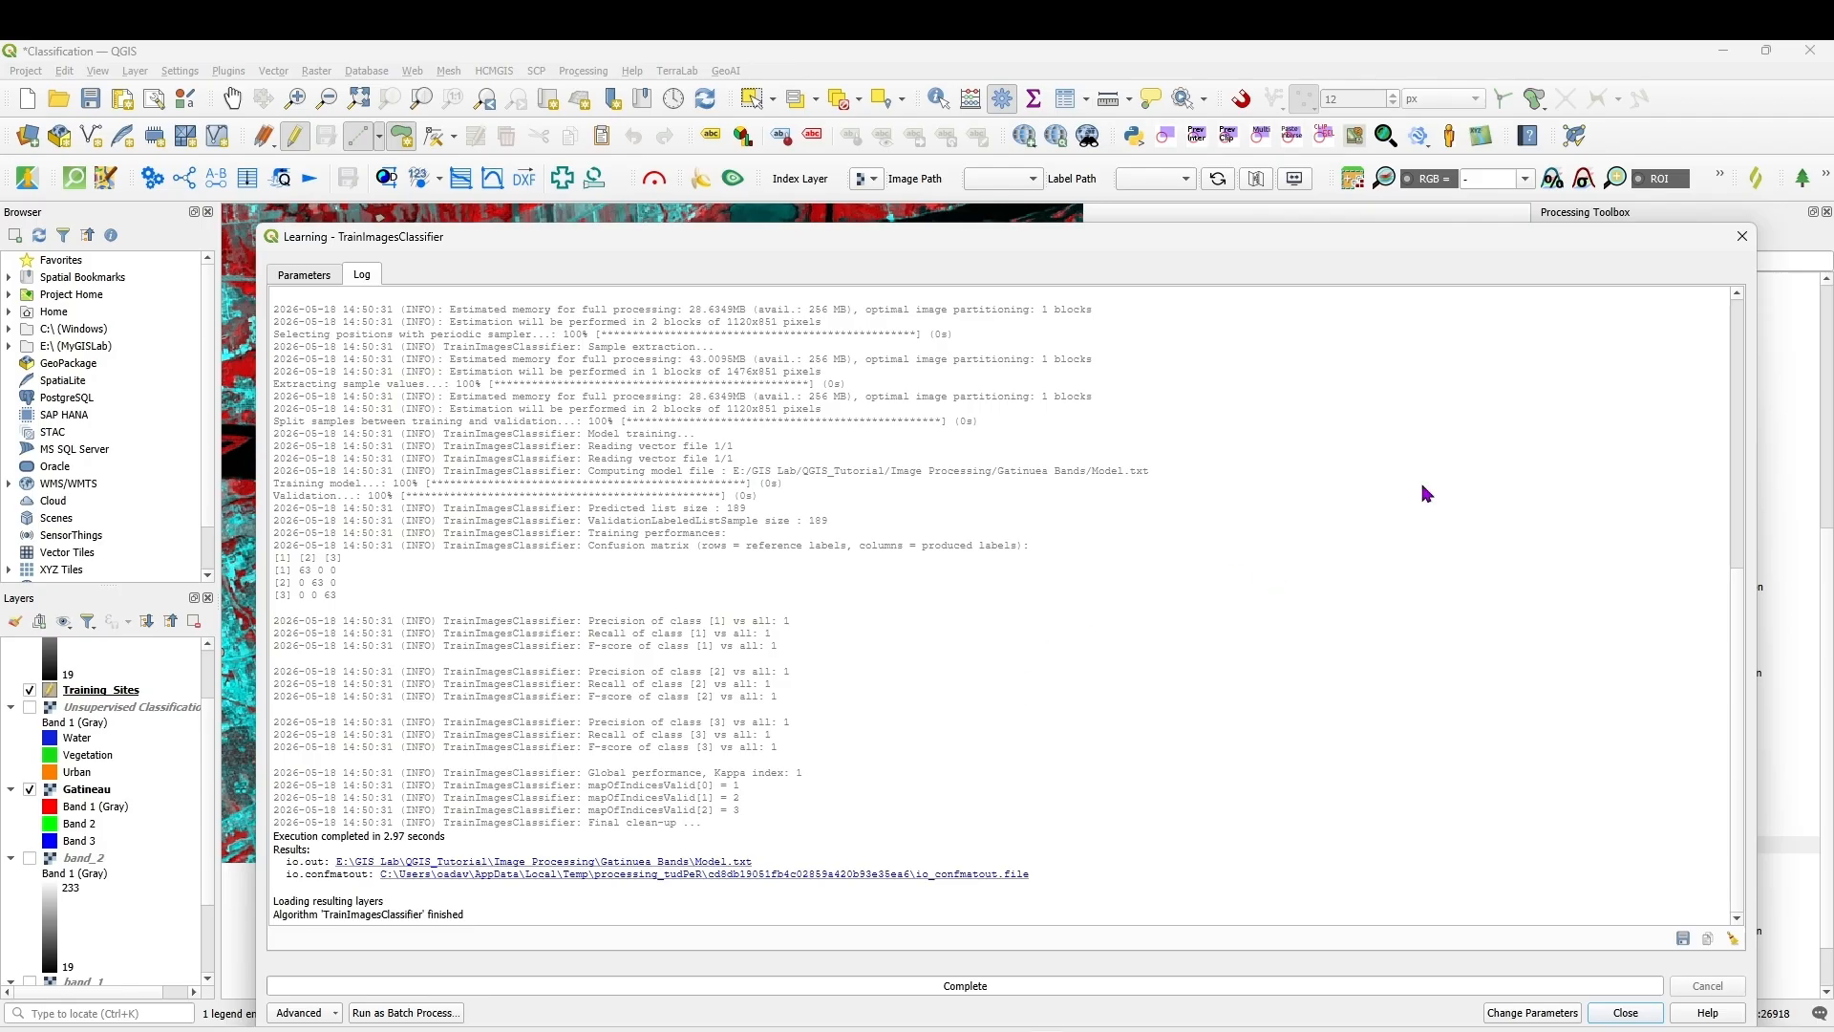
pyautogui.click(1744, 239)
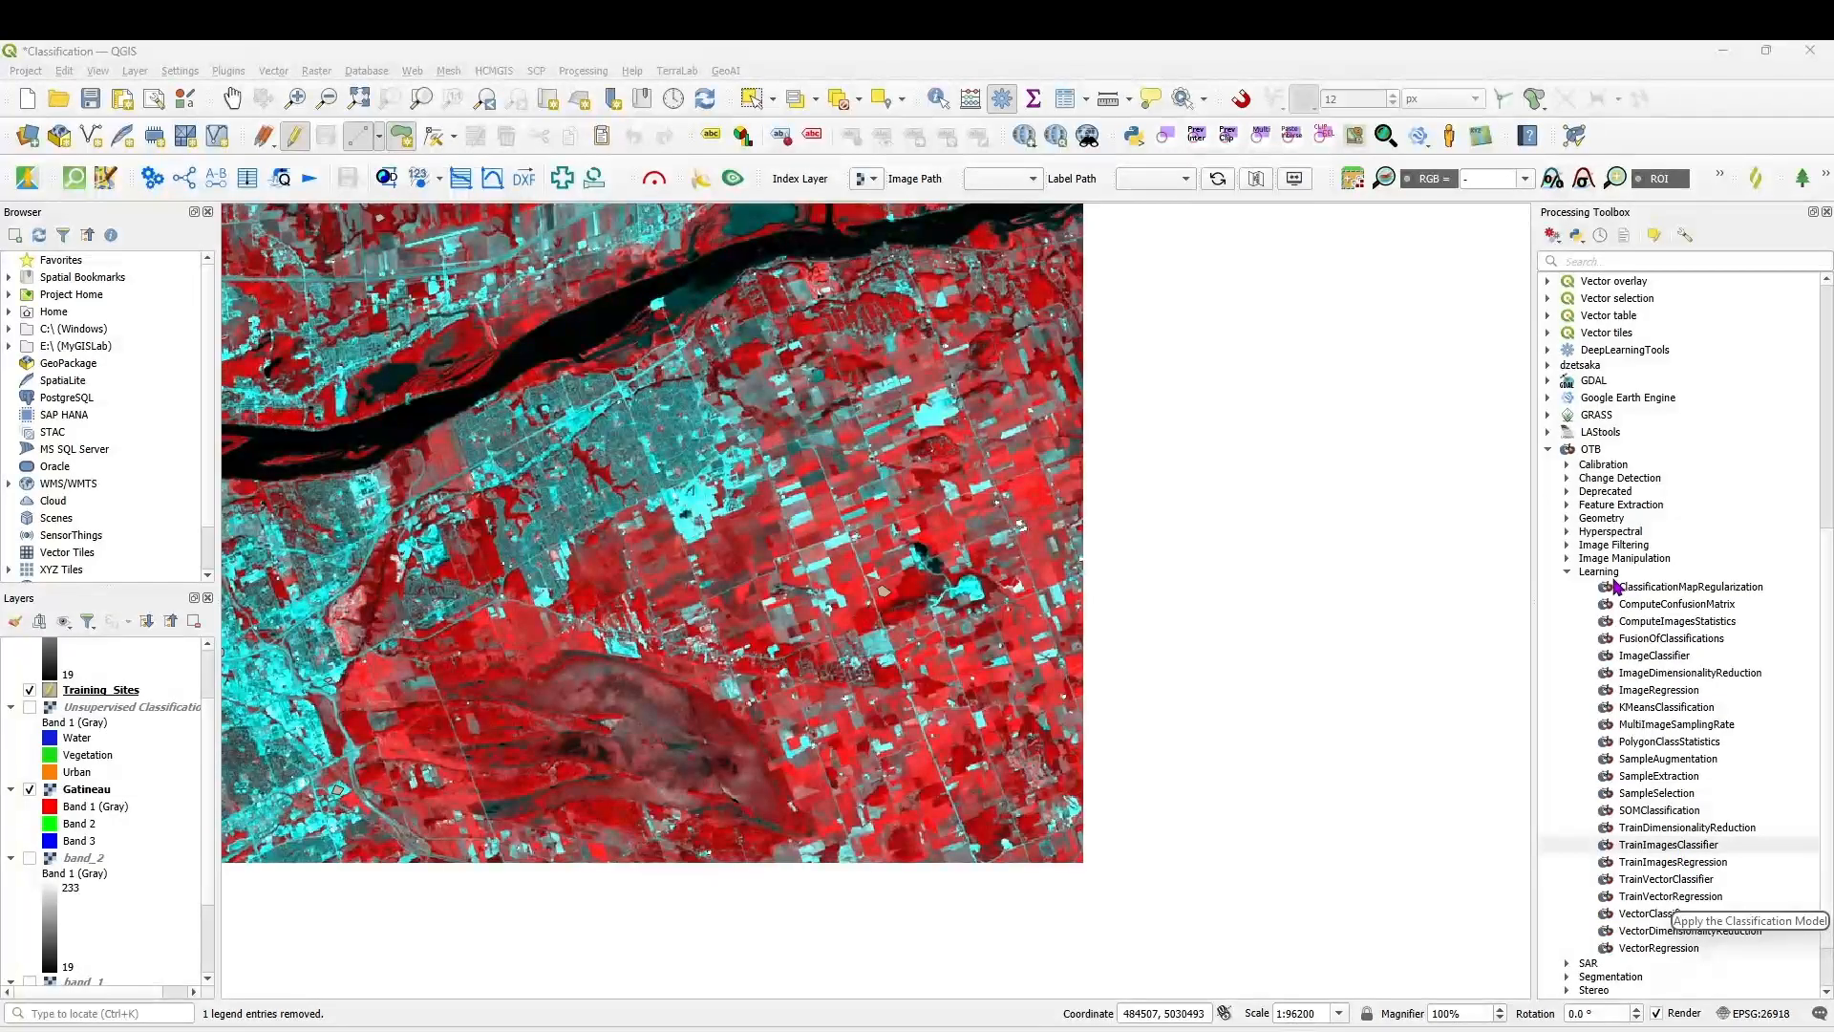
# - Open the OTB ImageClassifier tool and choose Gatineau as its input image
pyautogui.click(1667, 659)
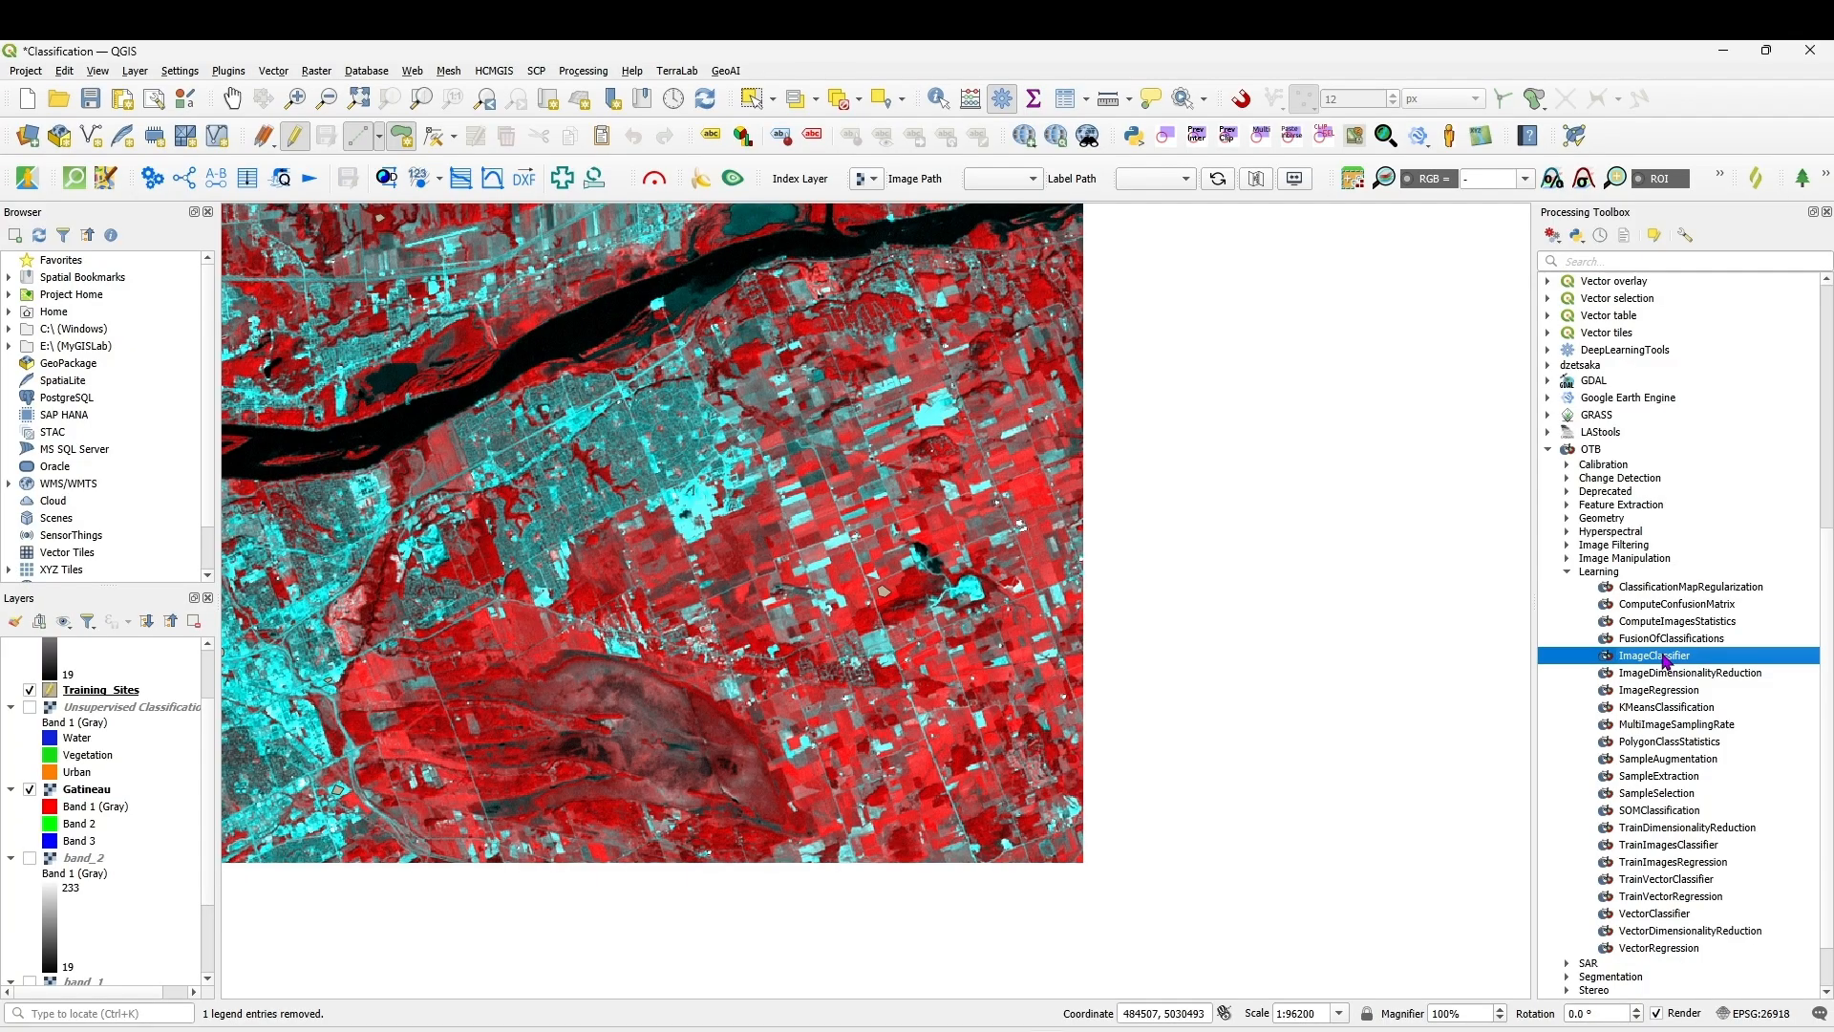
pyautogui.doubleClick(1665, 657)
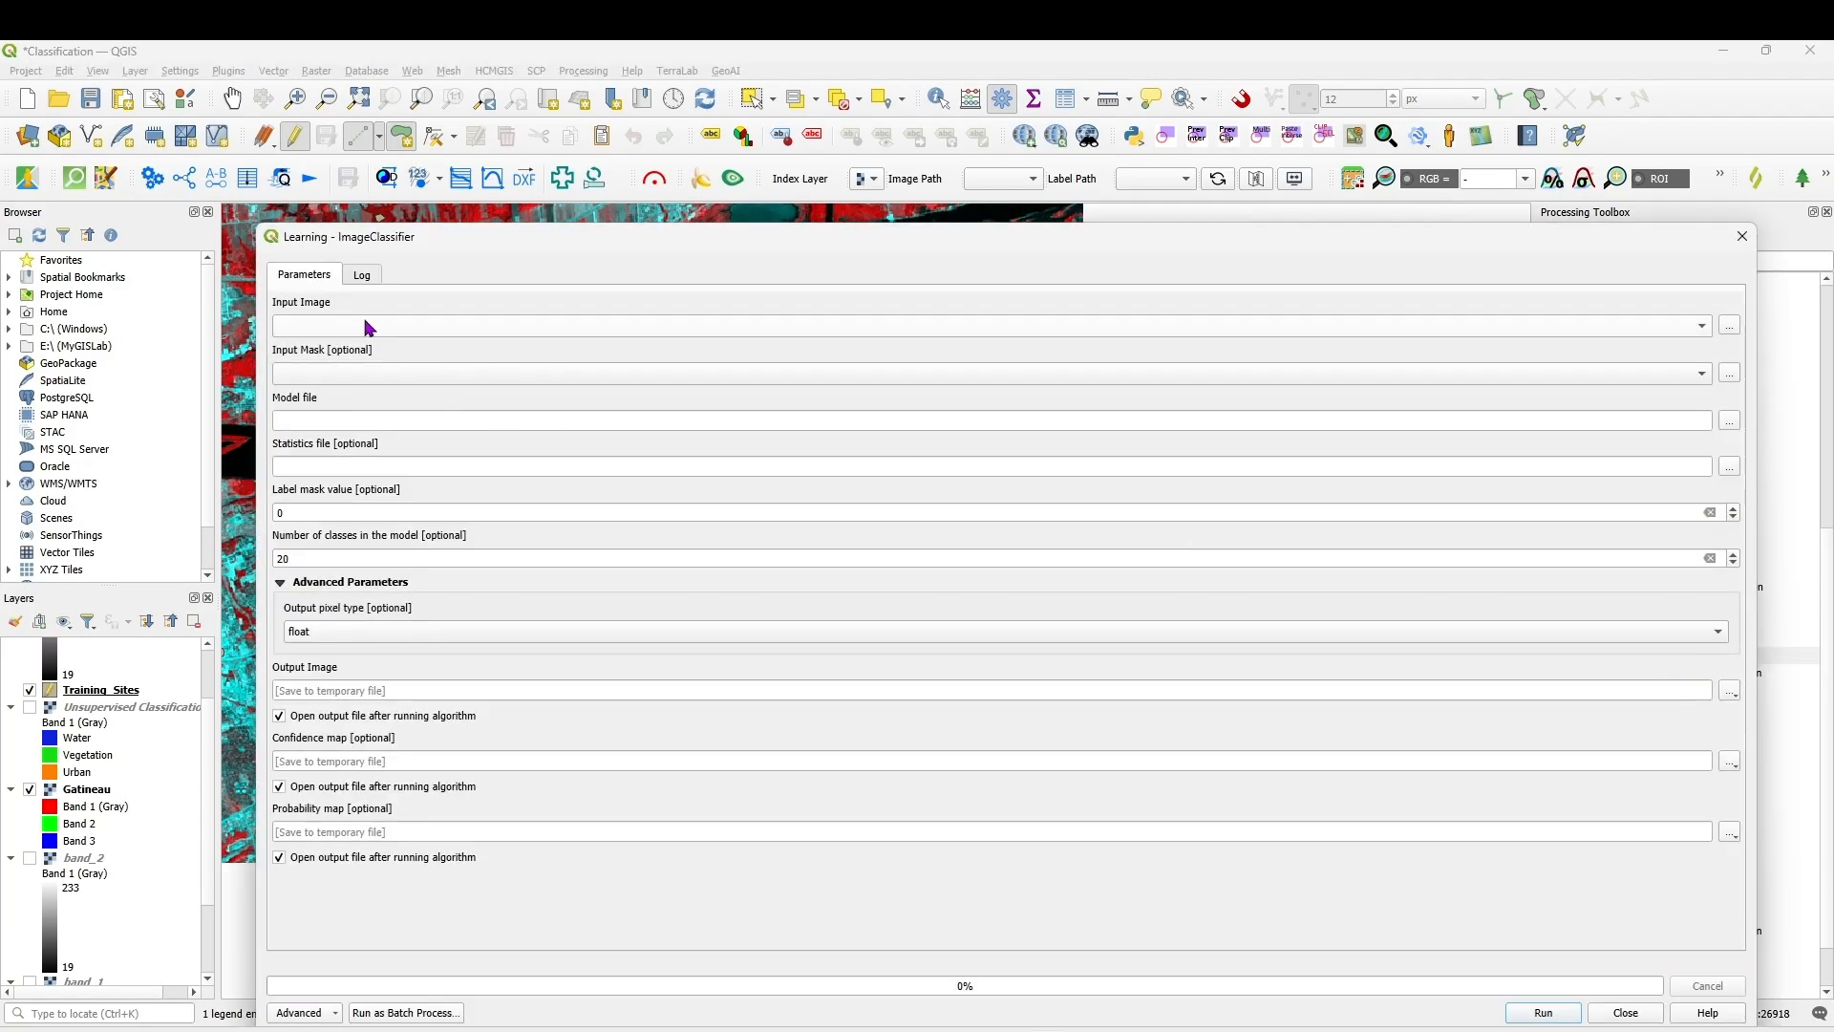
pyautogui.click(367, 327)
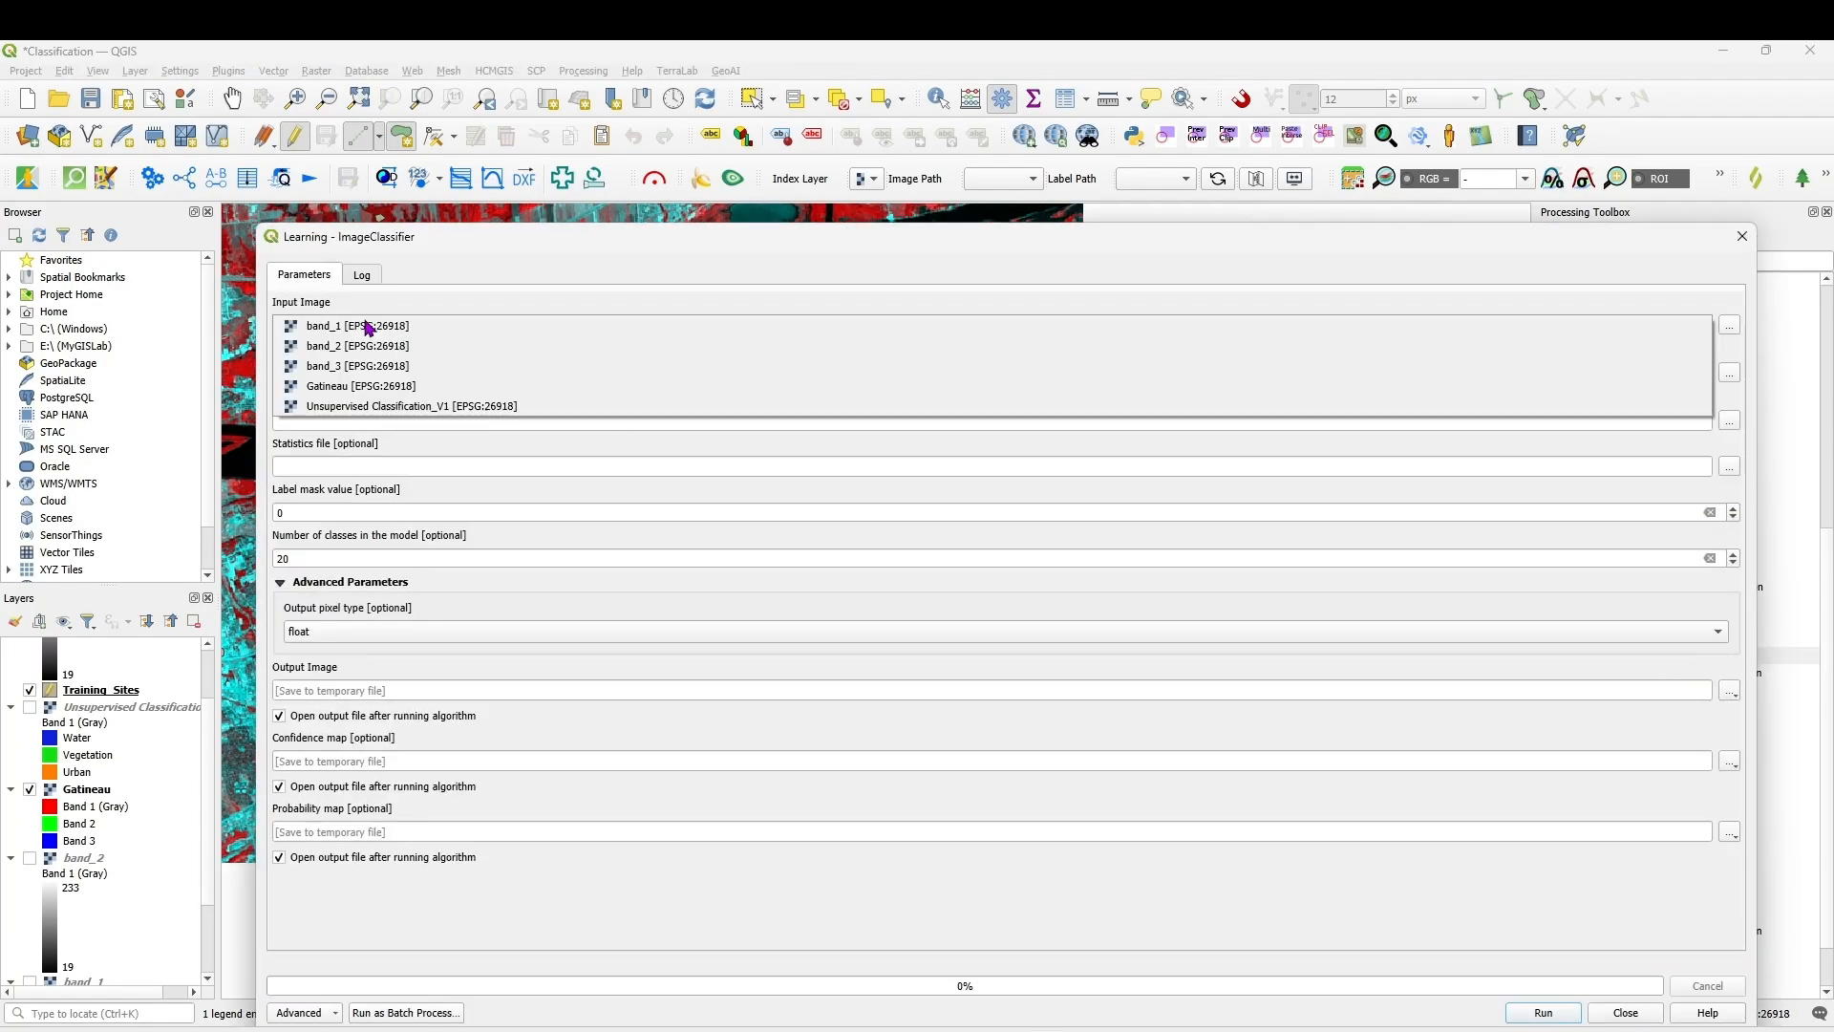
pyautogui.click(371, 387)
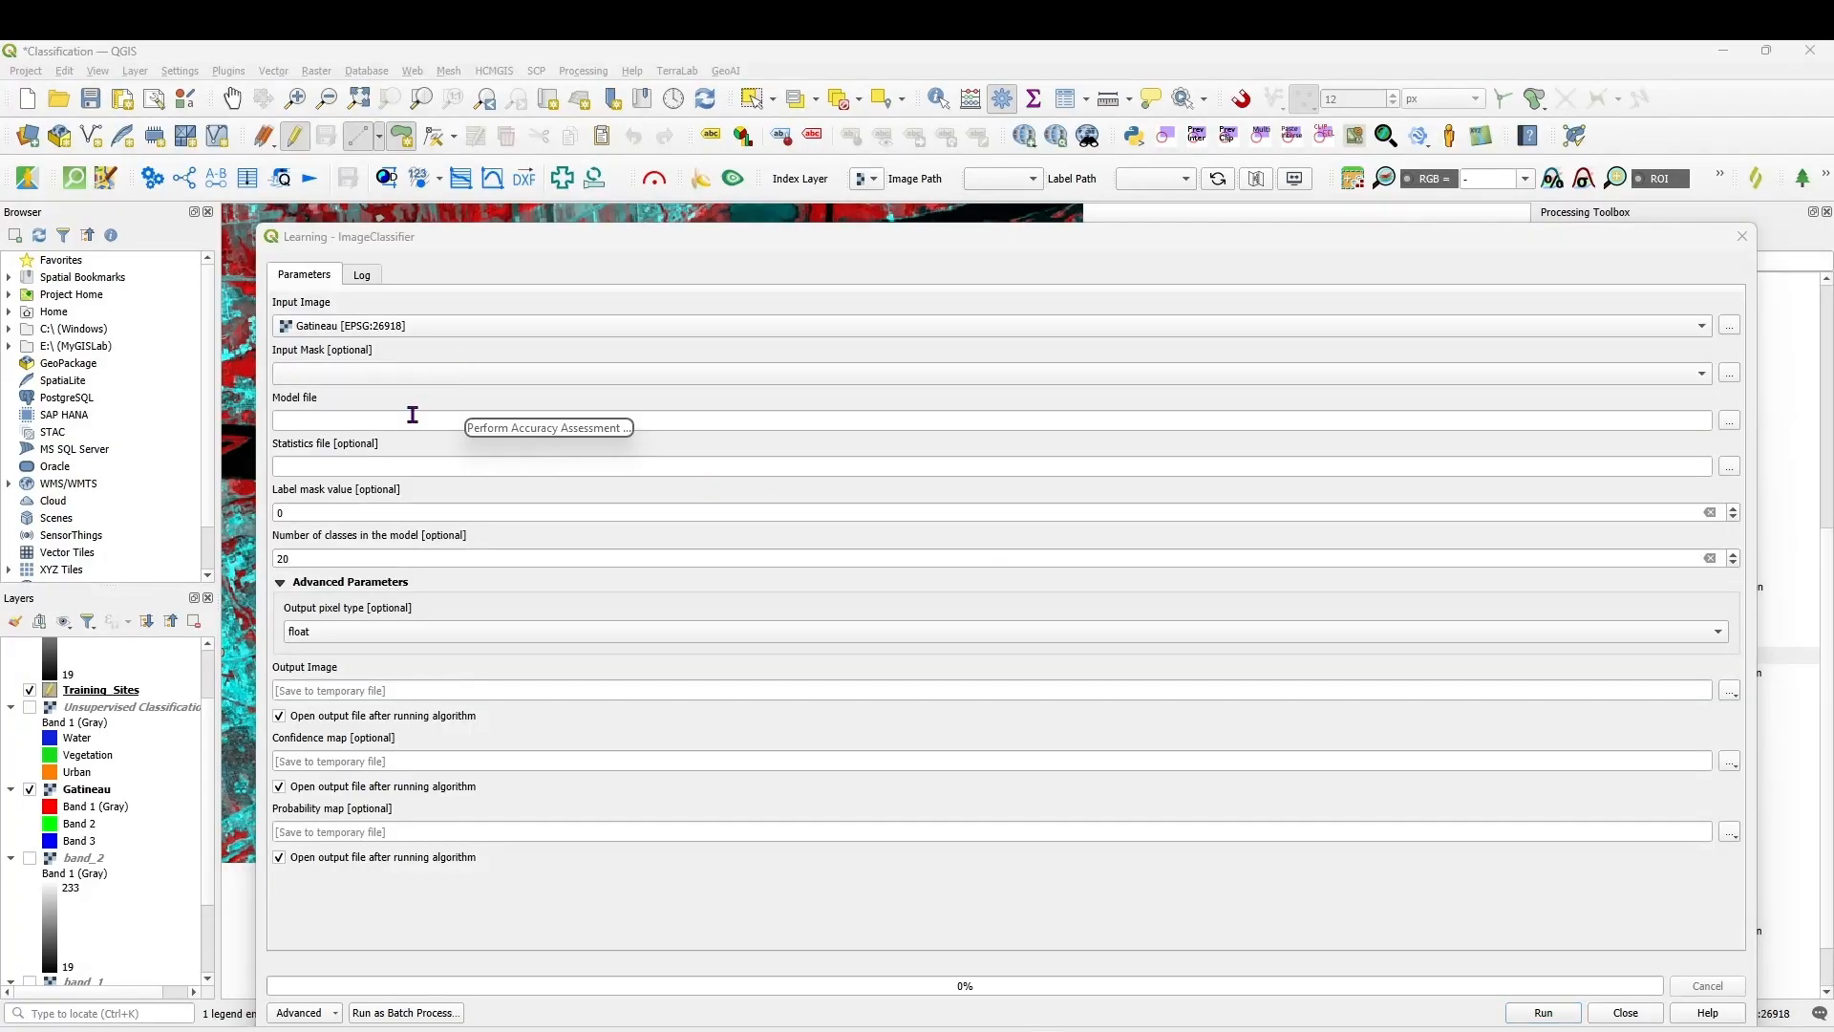
# - Load the trained Model.txt from the Gatinuea Bands folder as the classifier's model file
pyautogui.click(734, 422)
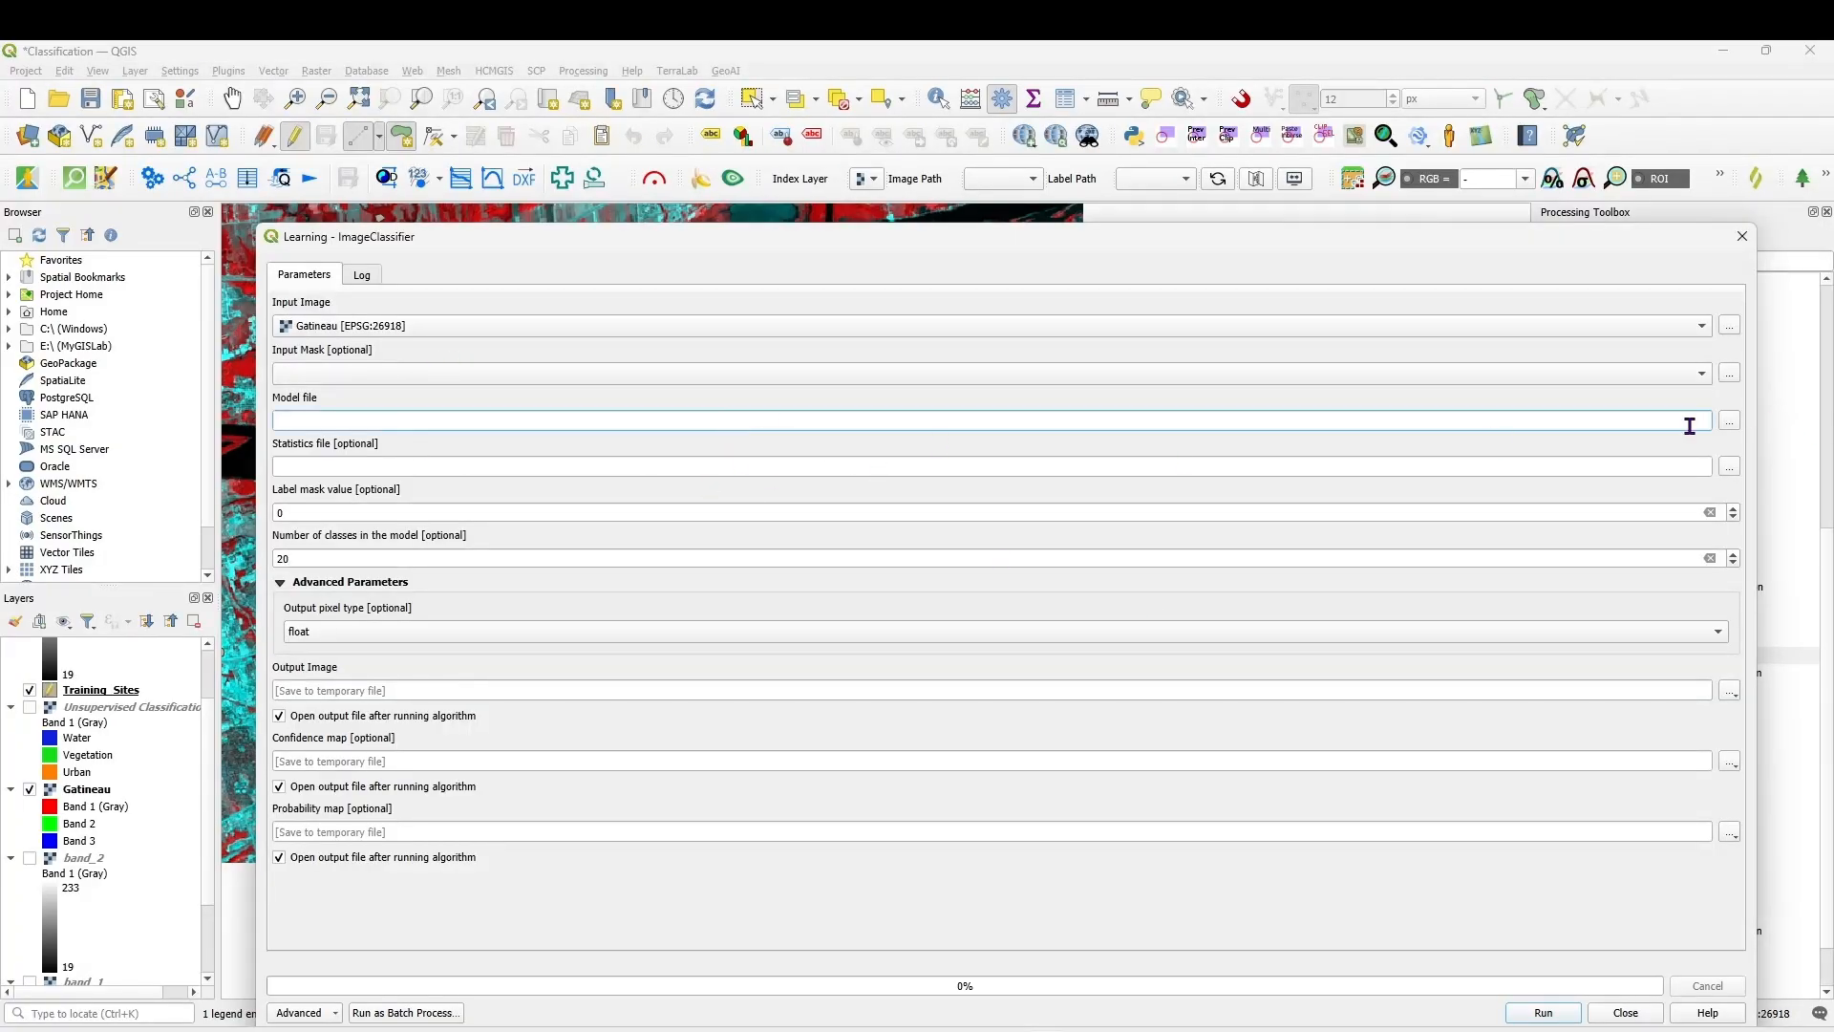
pyautogui.click(1729, 421)
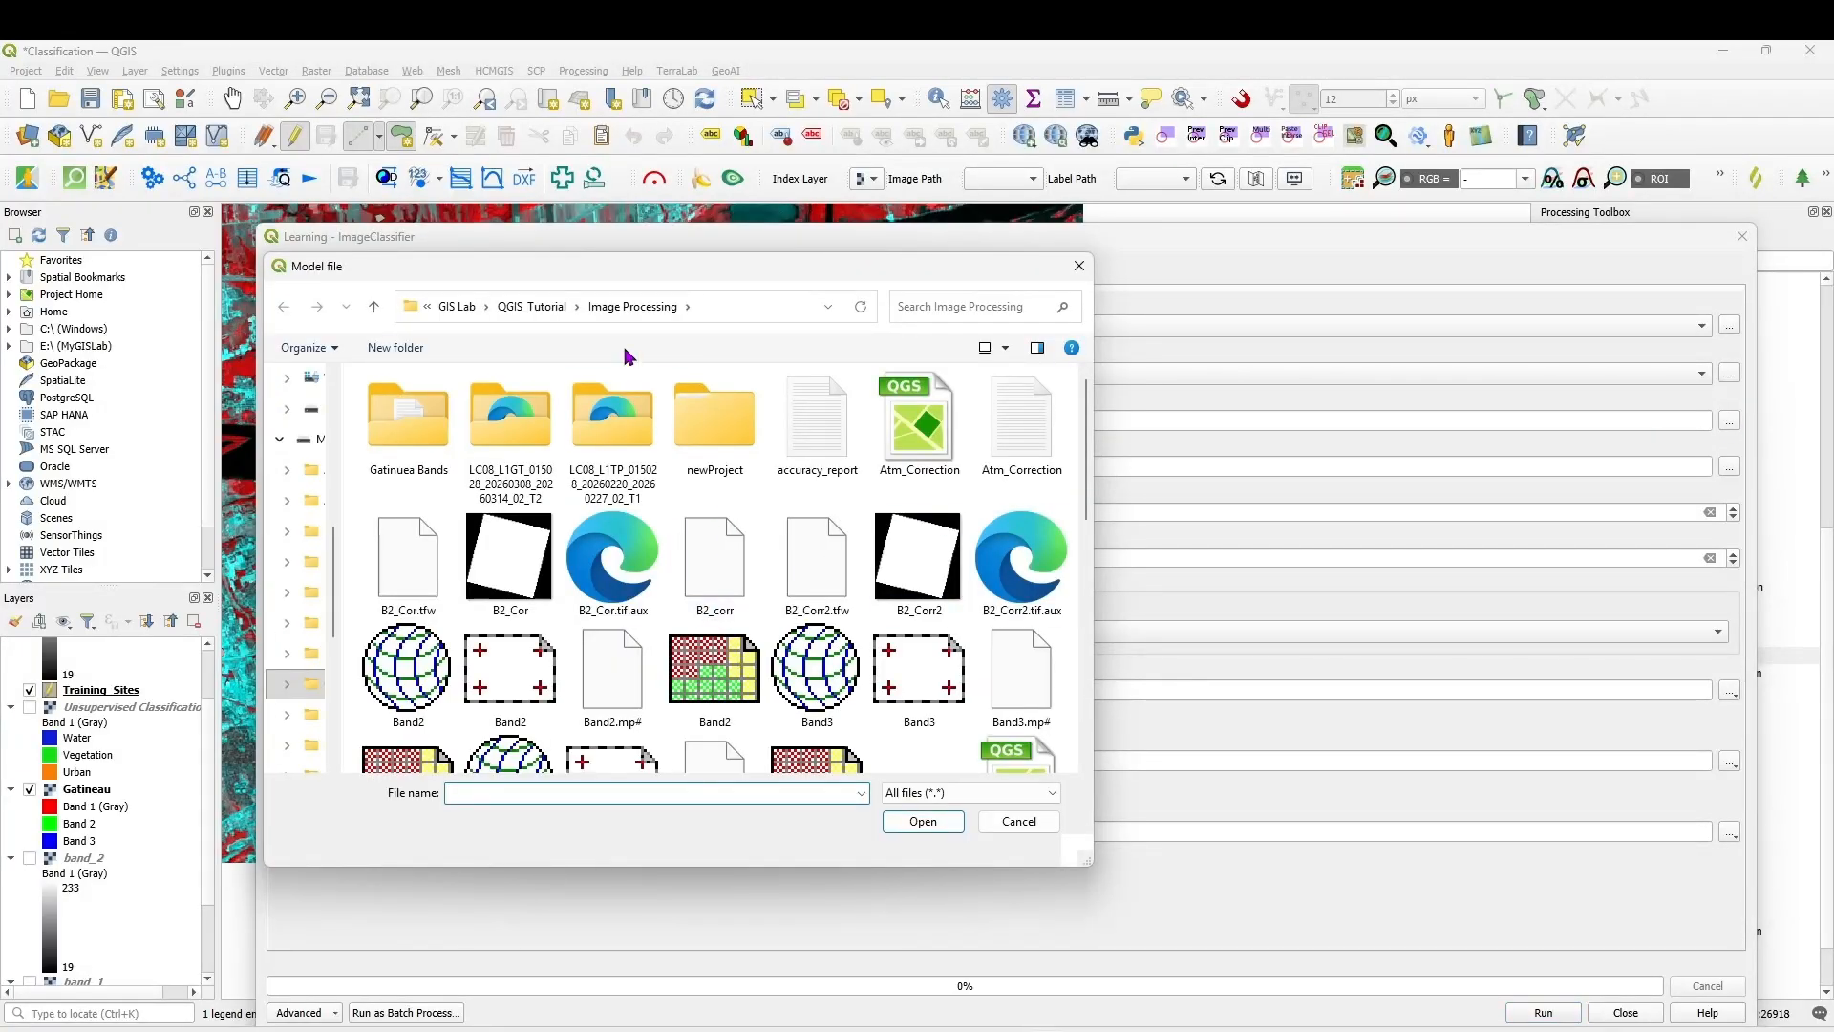
pyautogui.doubleClick(425, 420)
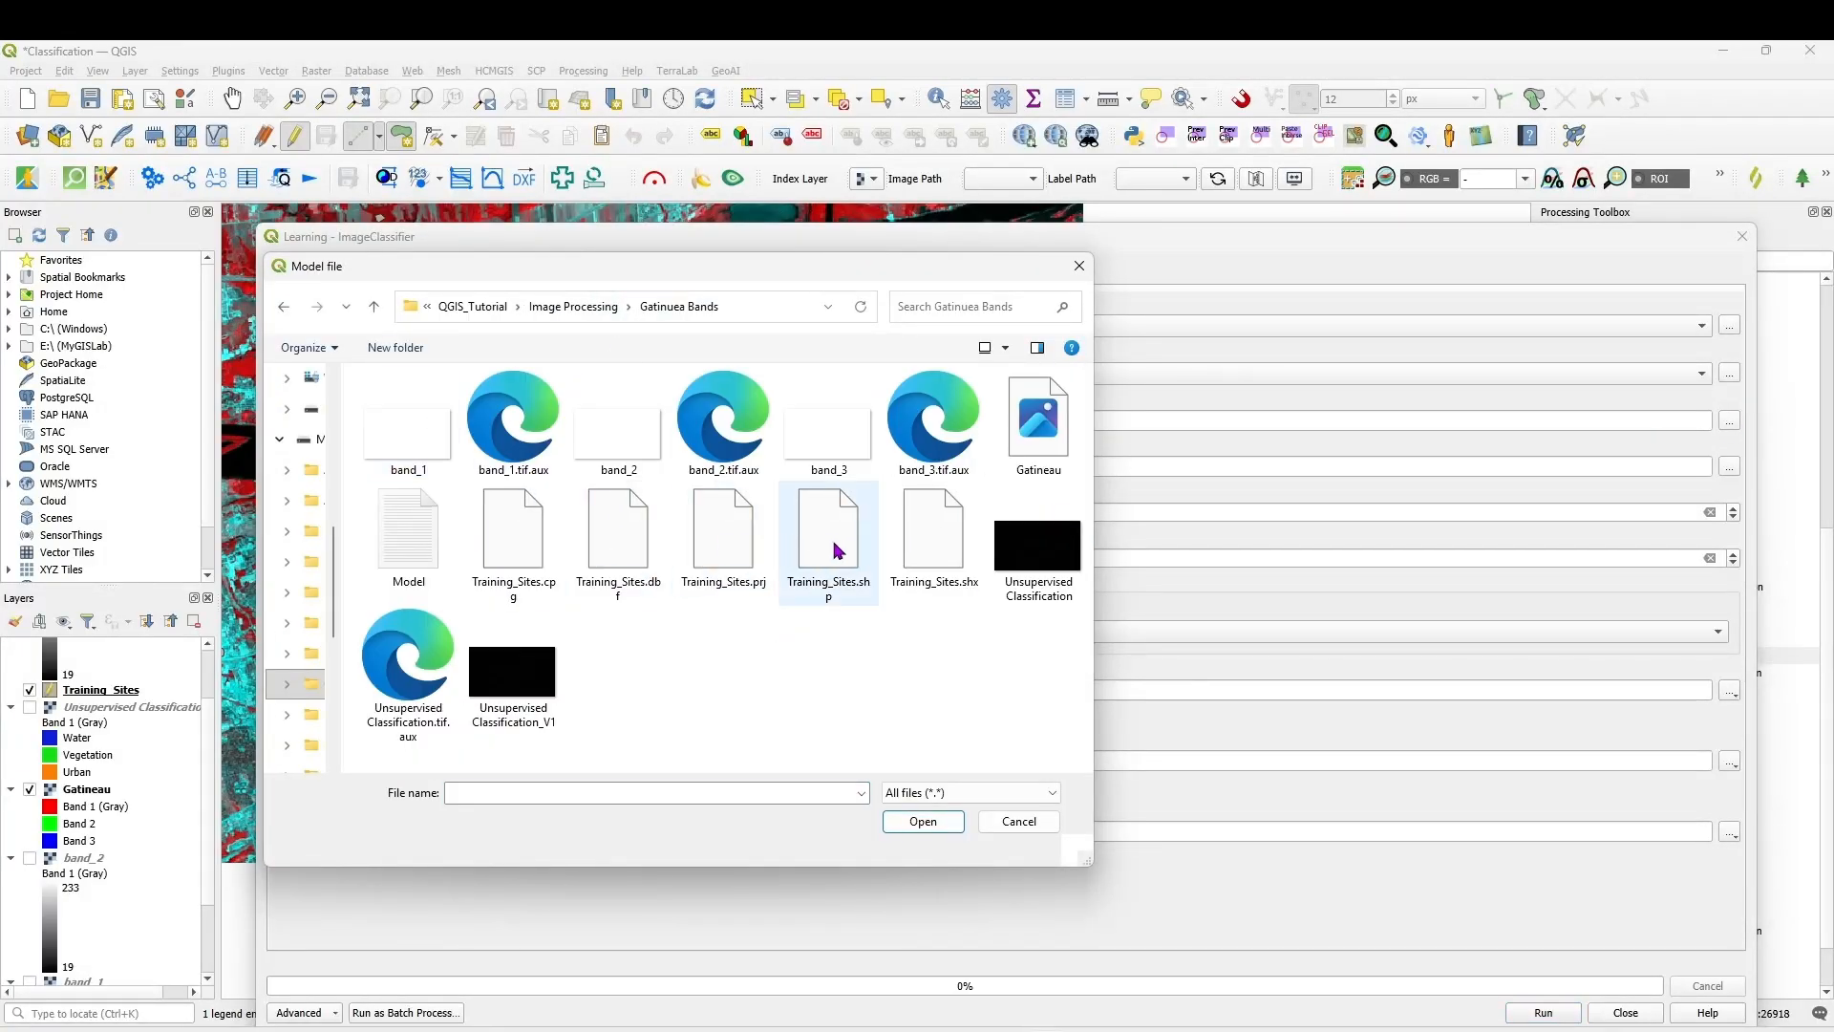
pyautogui.click(434, 540)
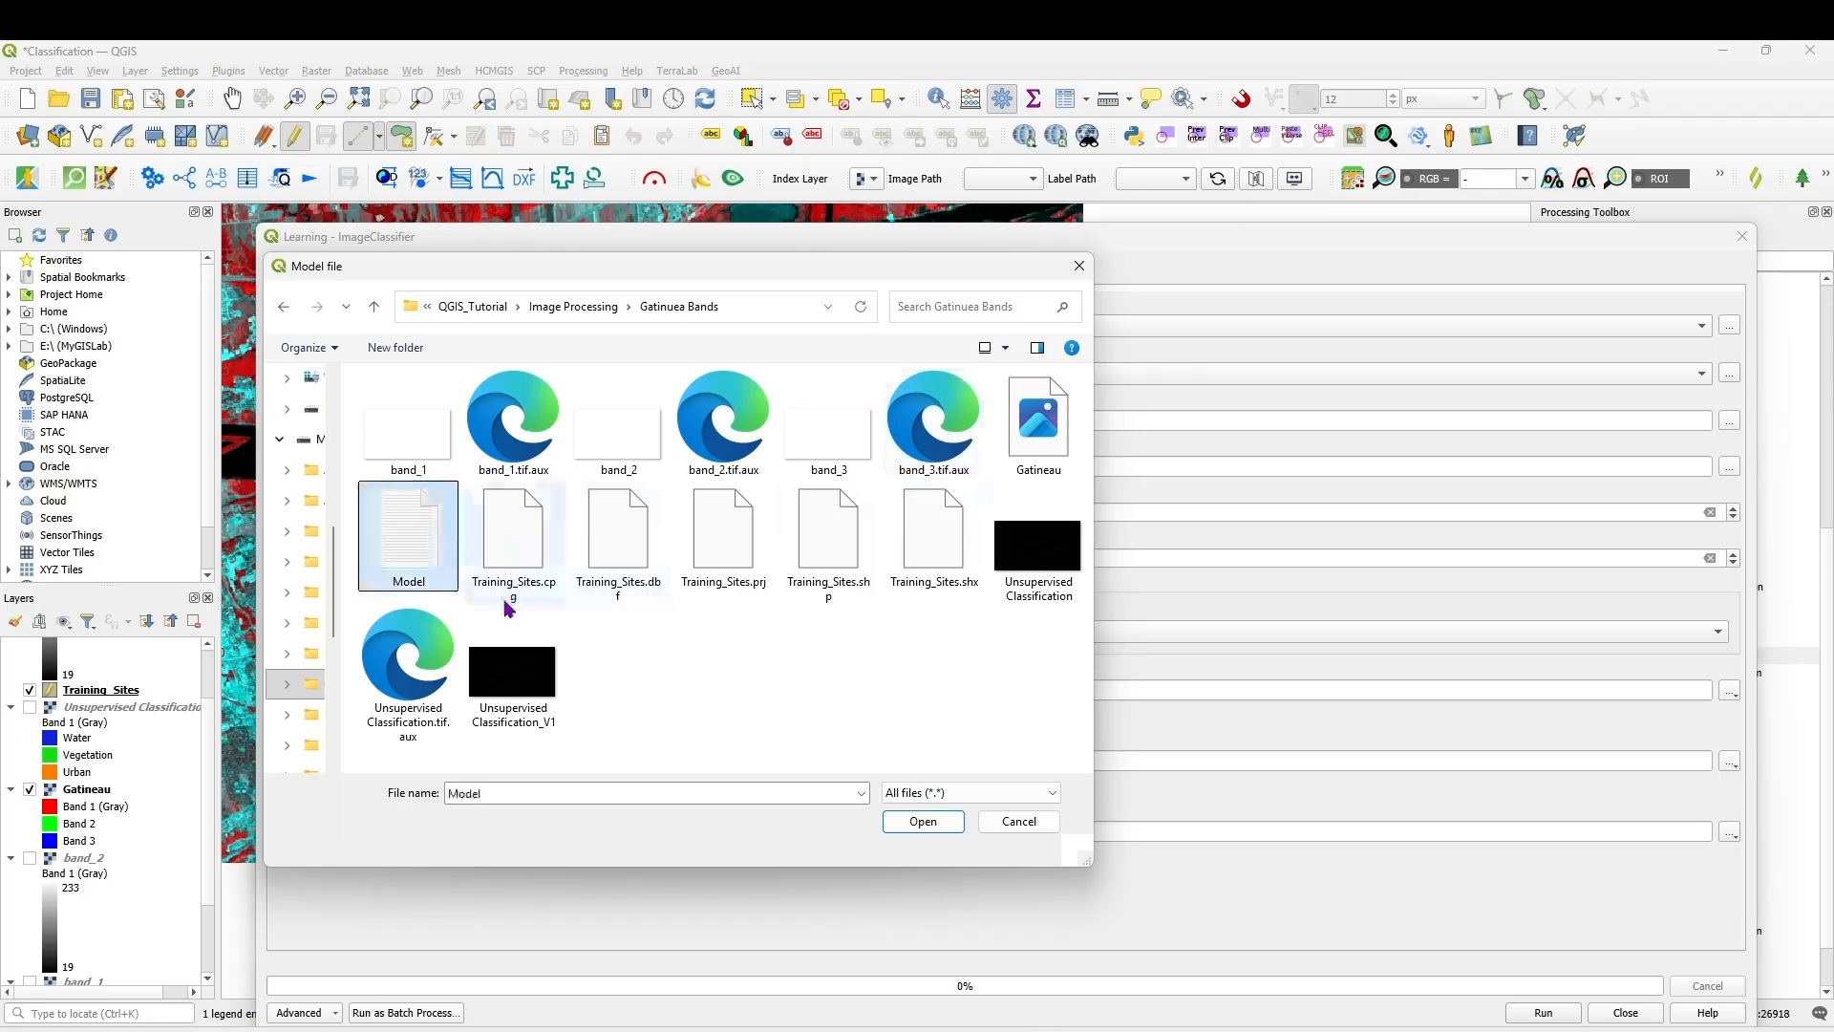
pyautogui.click(921, 821)
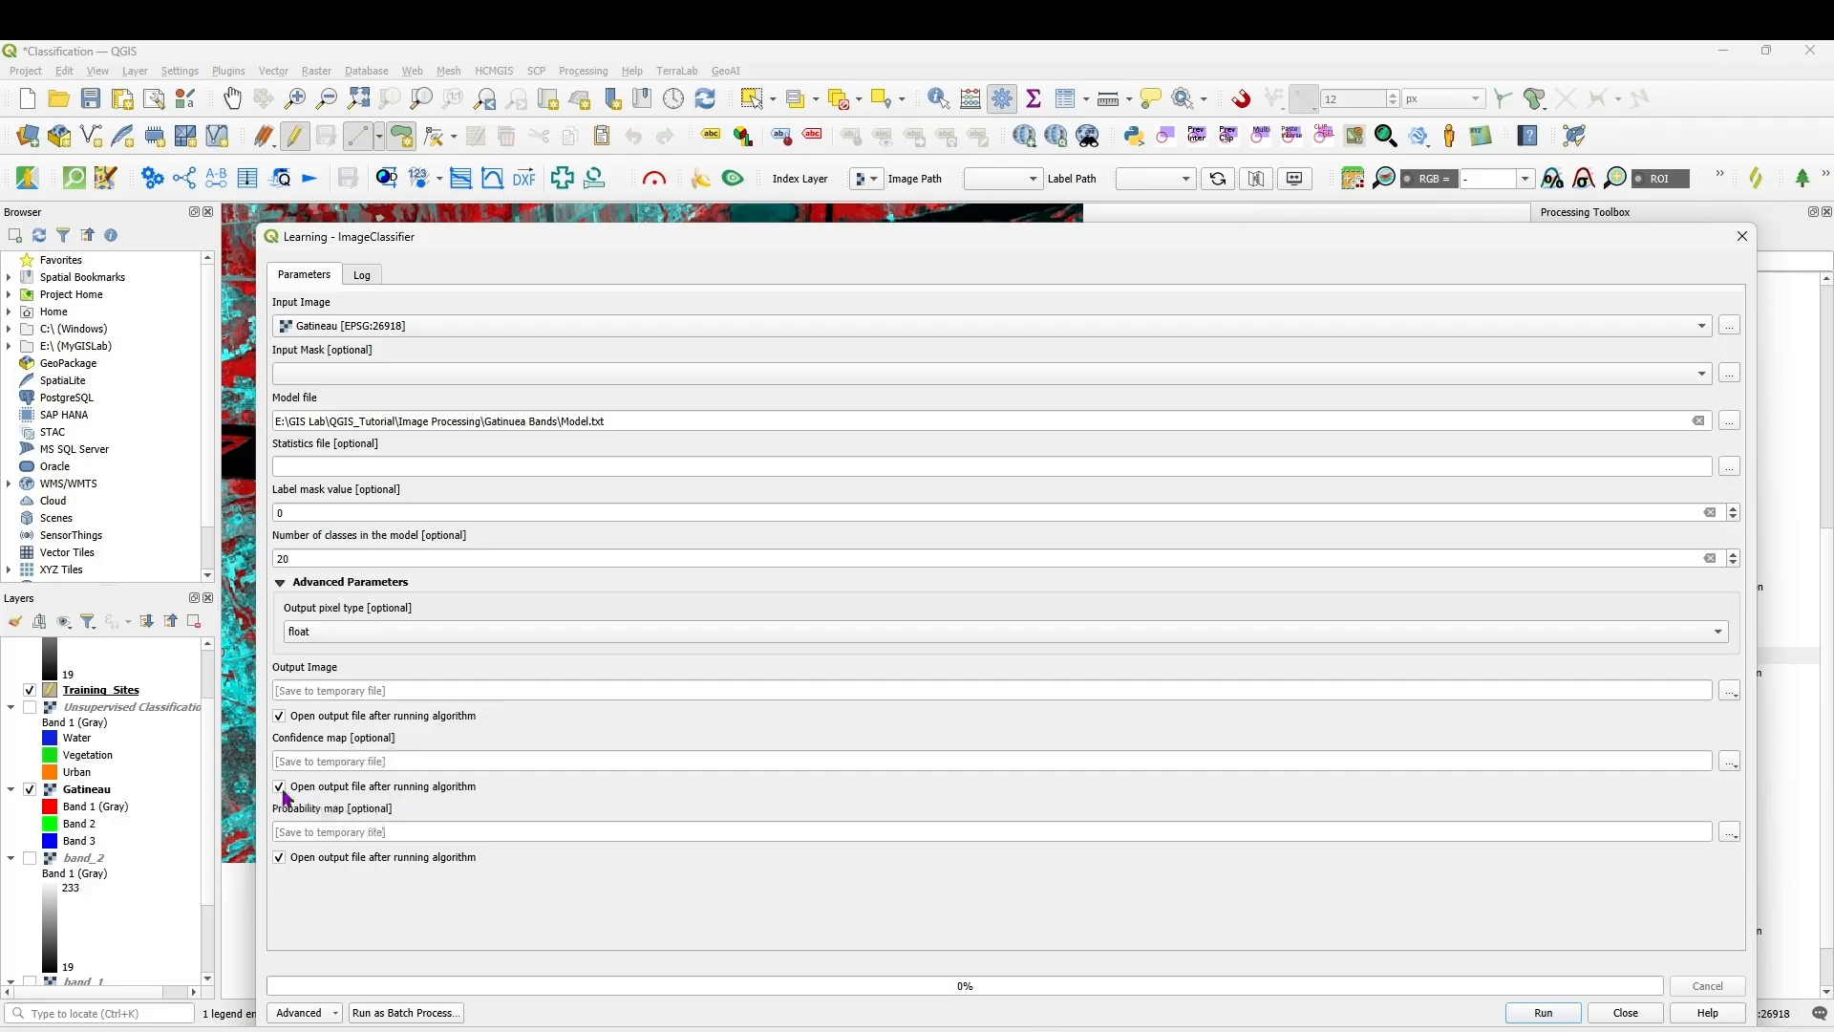
# - Set both the confidence map and the probability map outputs to be skipped
pyautogui.click(1731, 690)
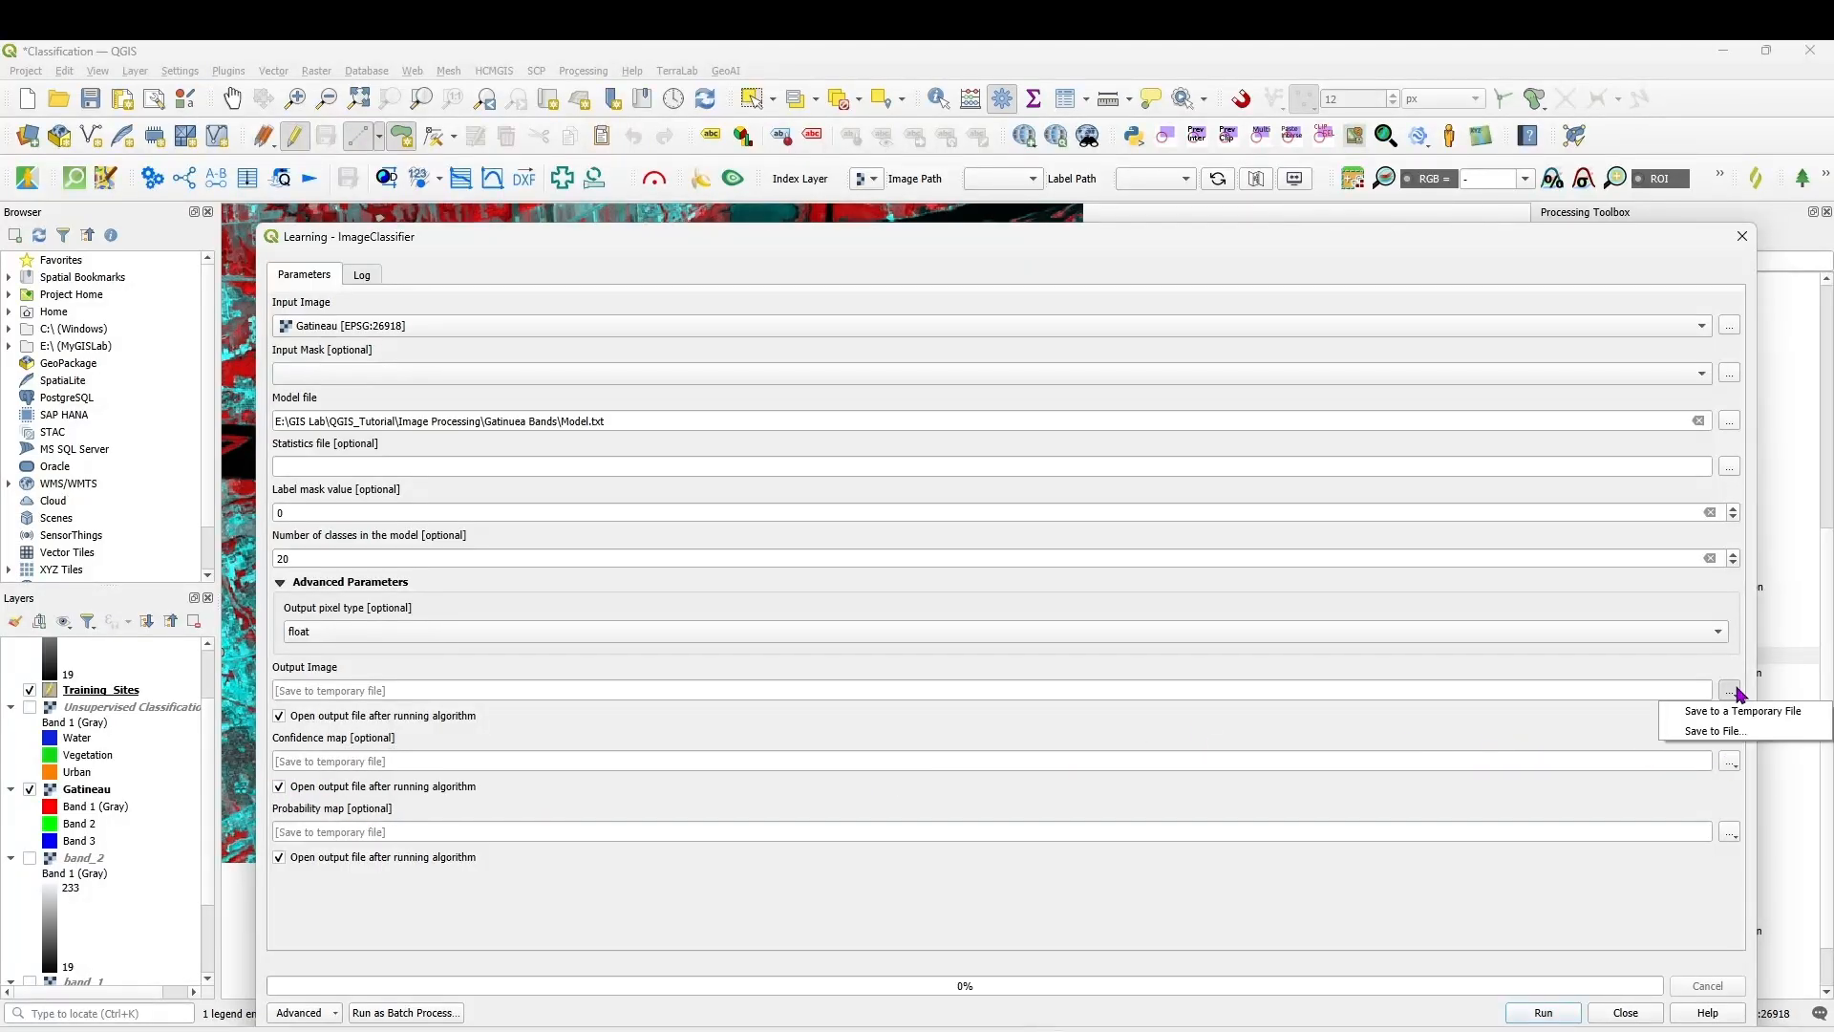
pyautogui.click(1730, 762)
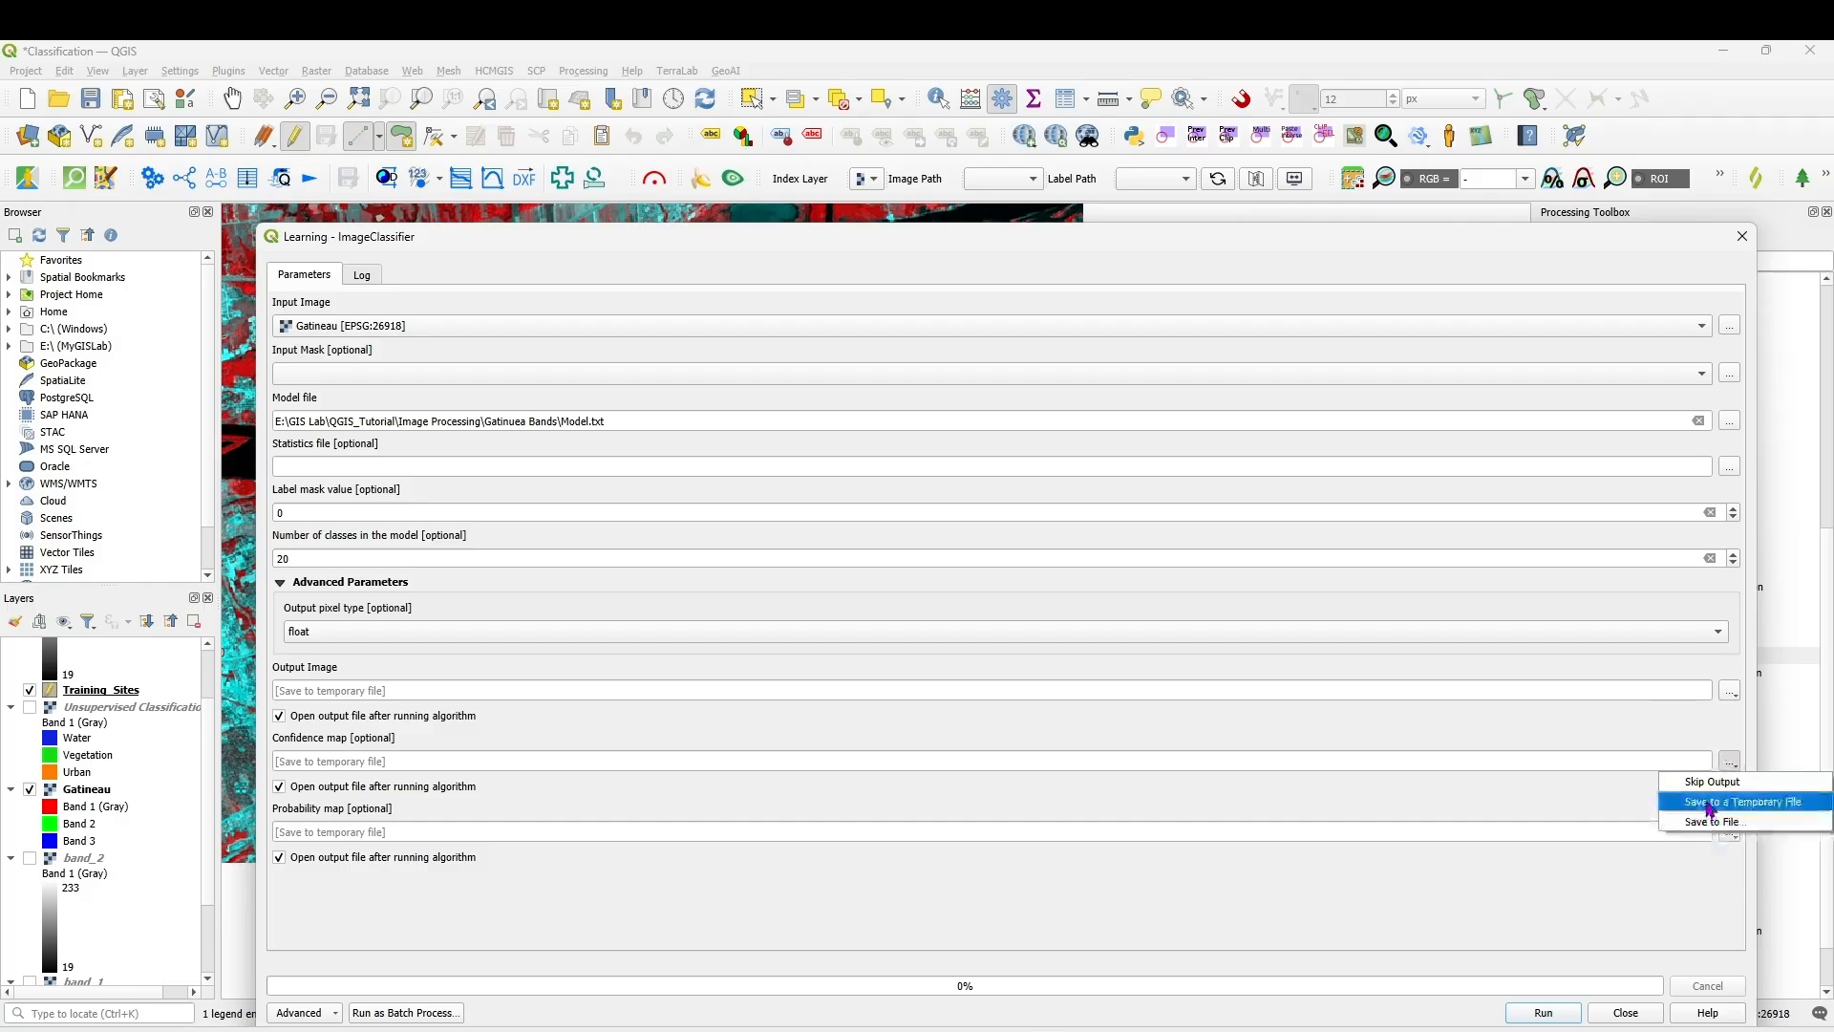
pyautogui.click(1713, 782)
pyautogui.click(1730, 833)
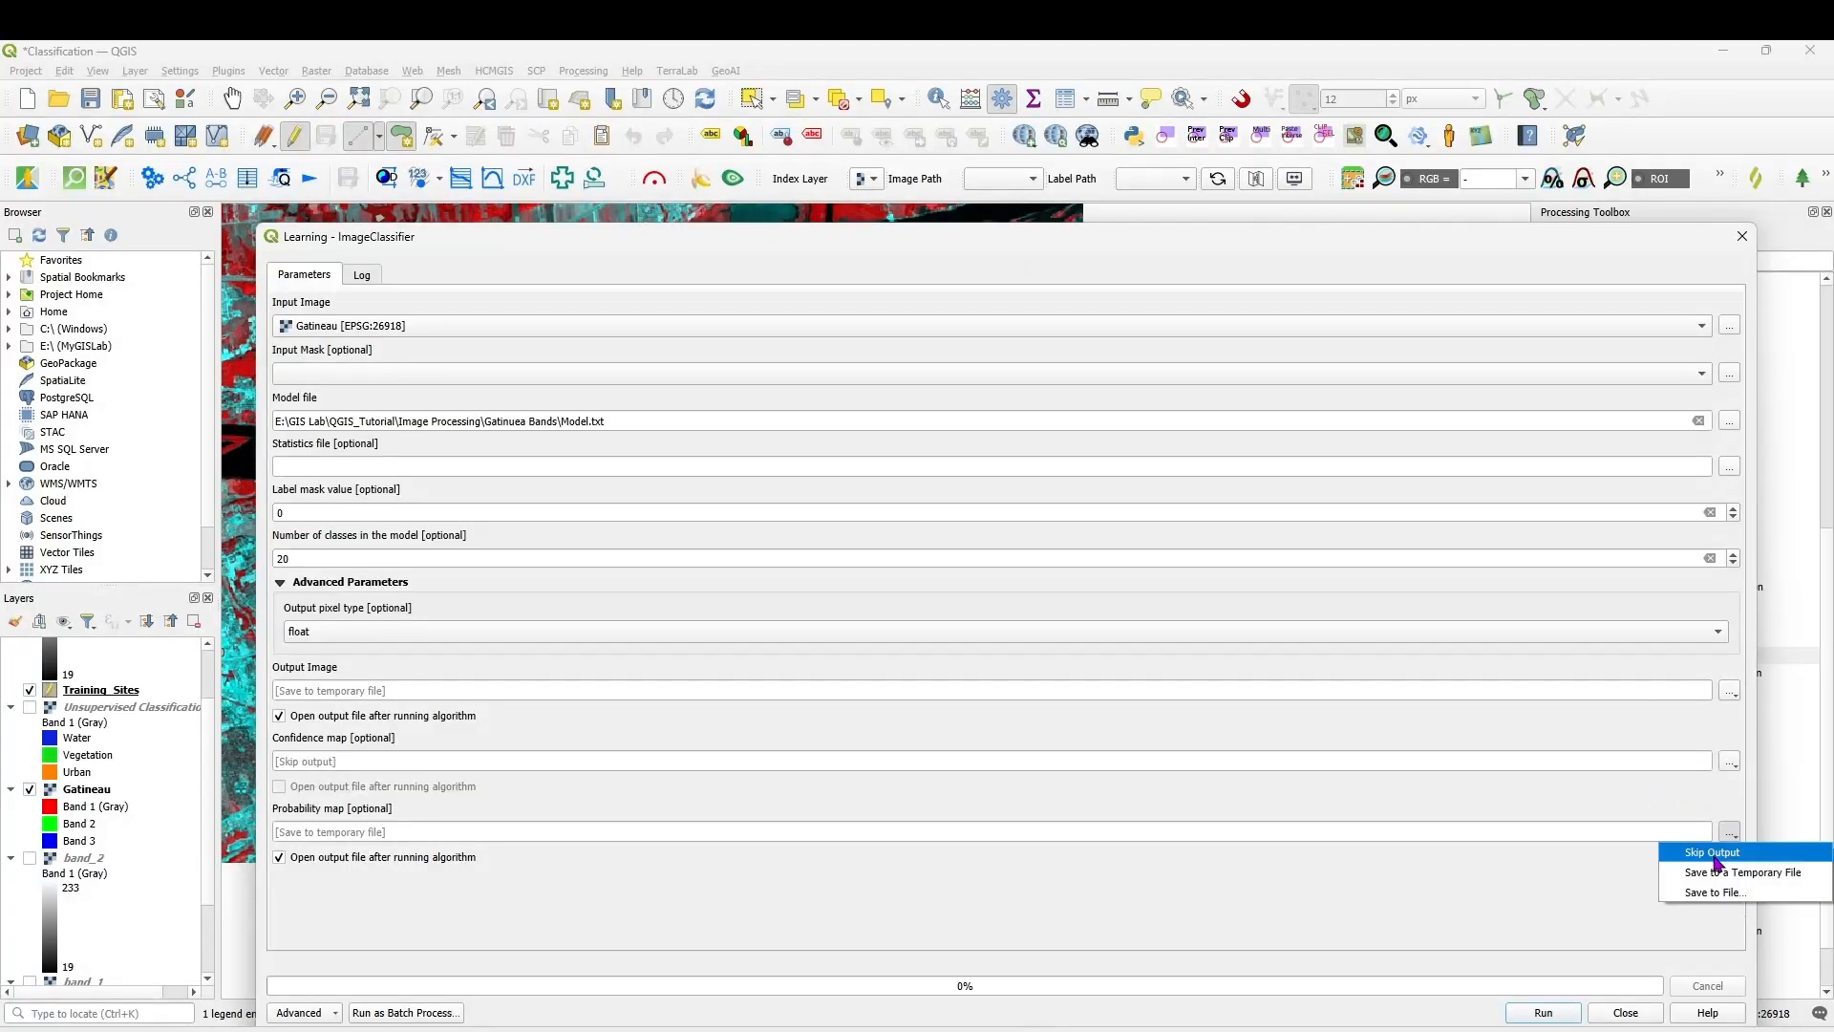
pyautogui.click(1715, 853)
# - Set the output image to be saved as Supervised Classification.tif in the Gatinuea Bands folder
pyautogui.click(365, 689)
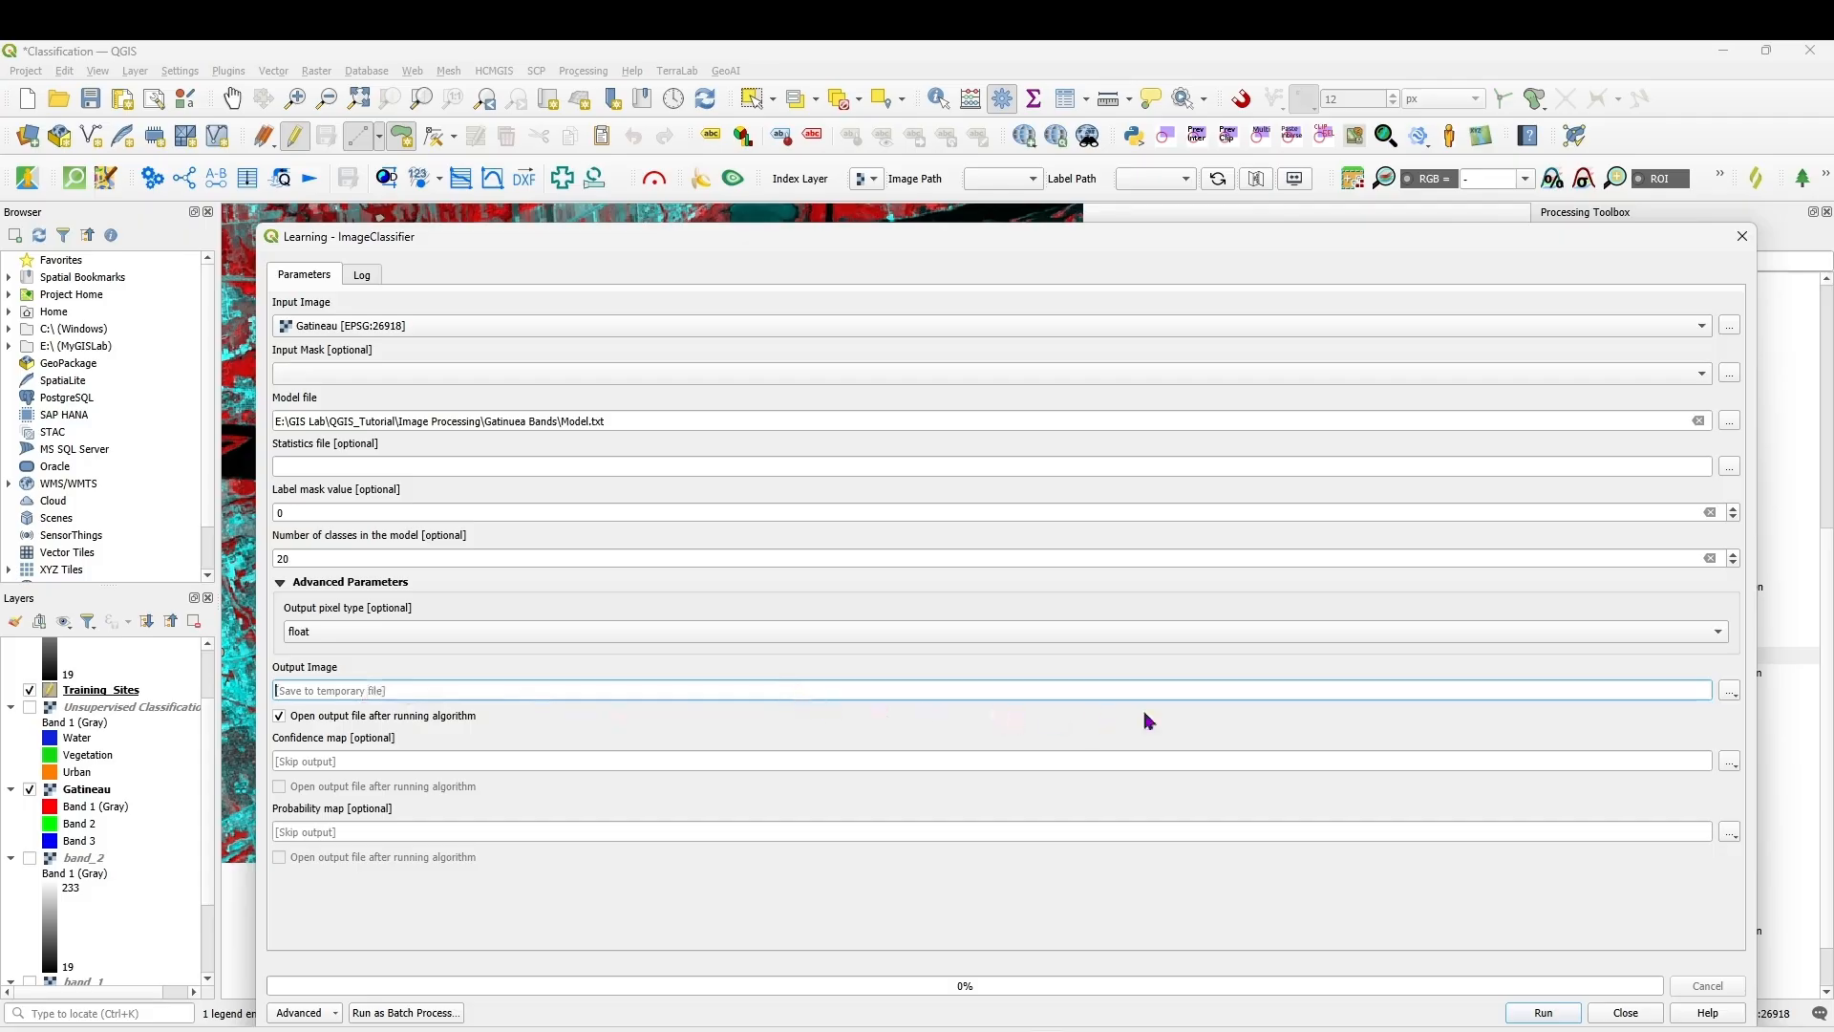
pyautogui.click(1734, 694)
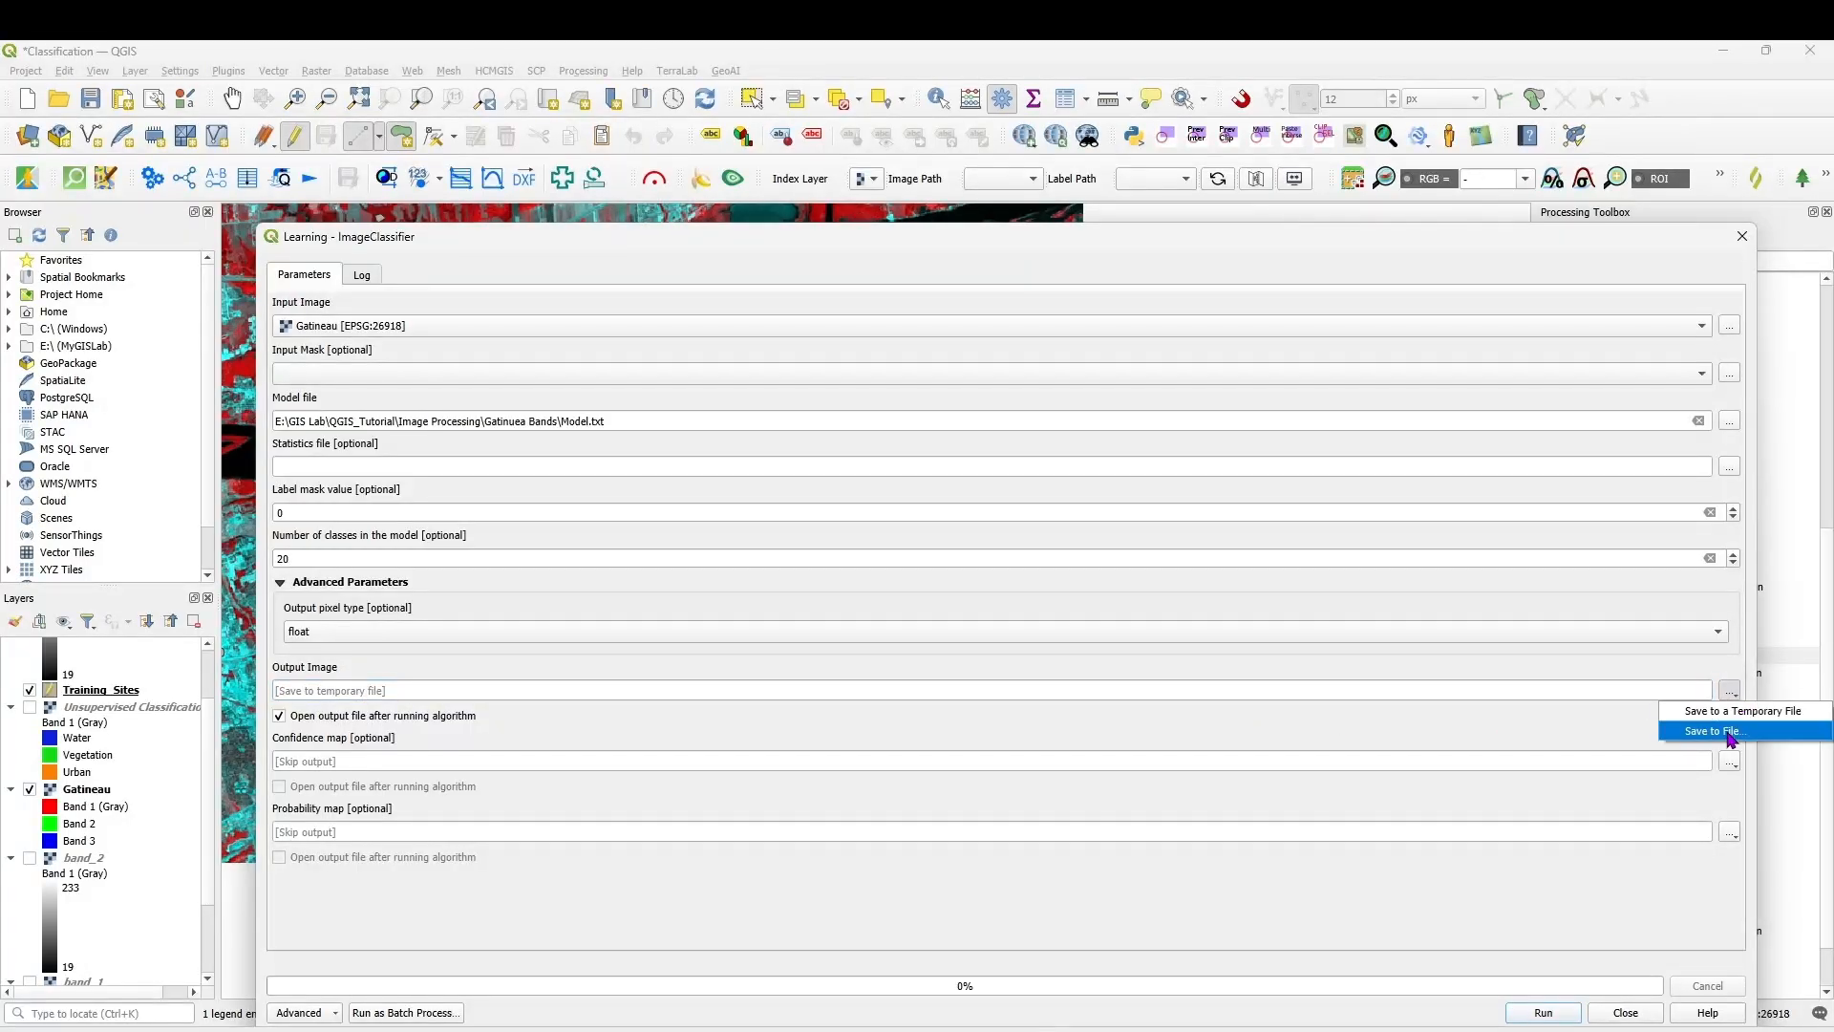
pyautogui.click(1727, 732)
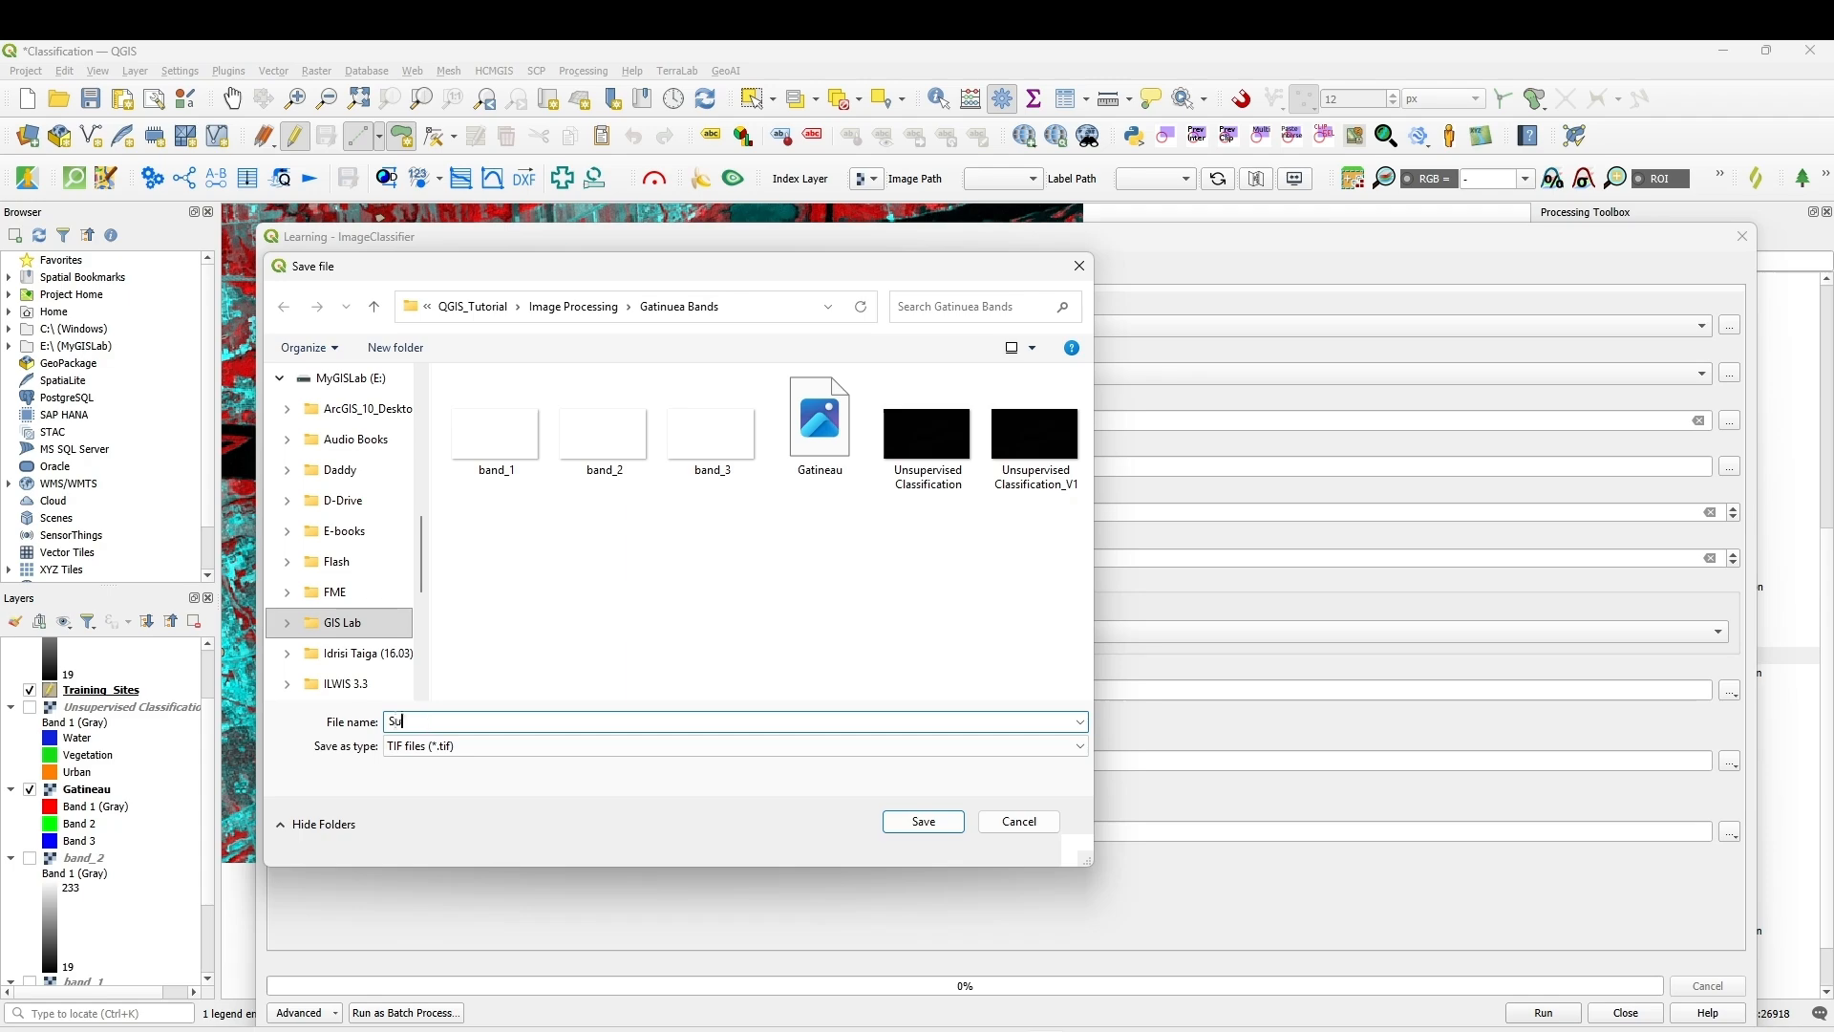
pyautogui.write('ed Classification')
pyautogui.click(943, 830)
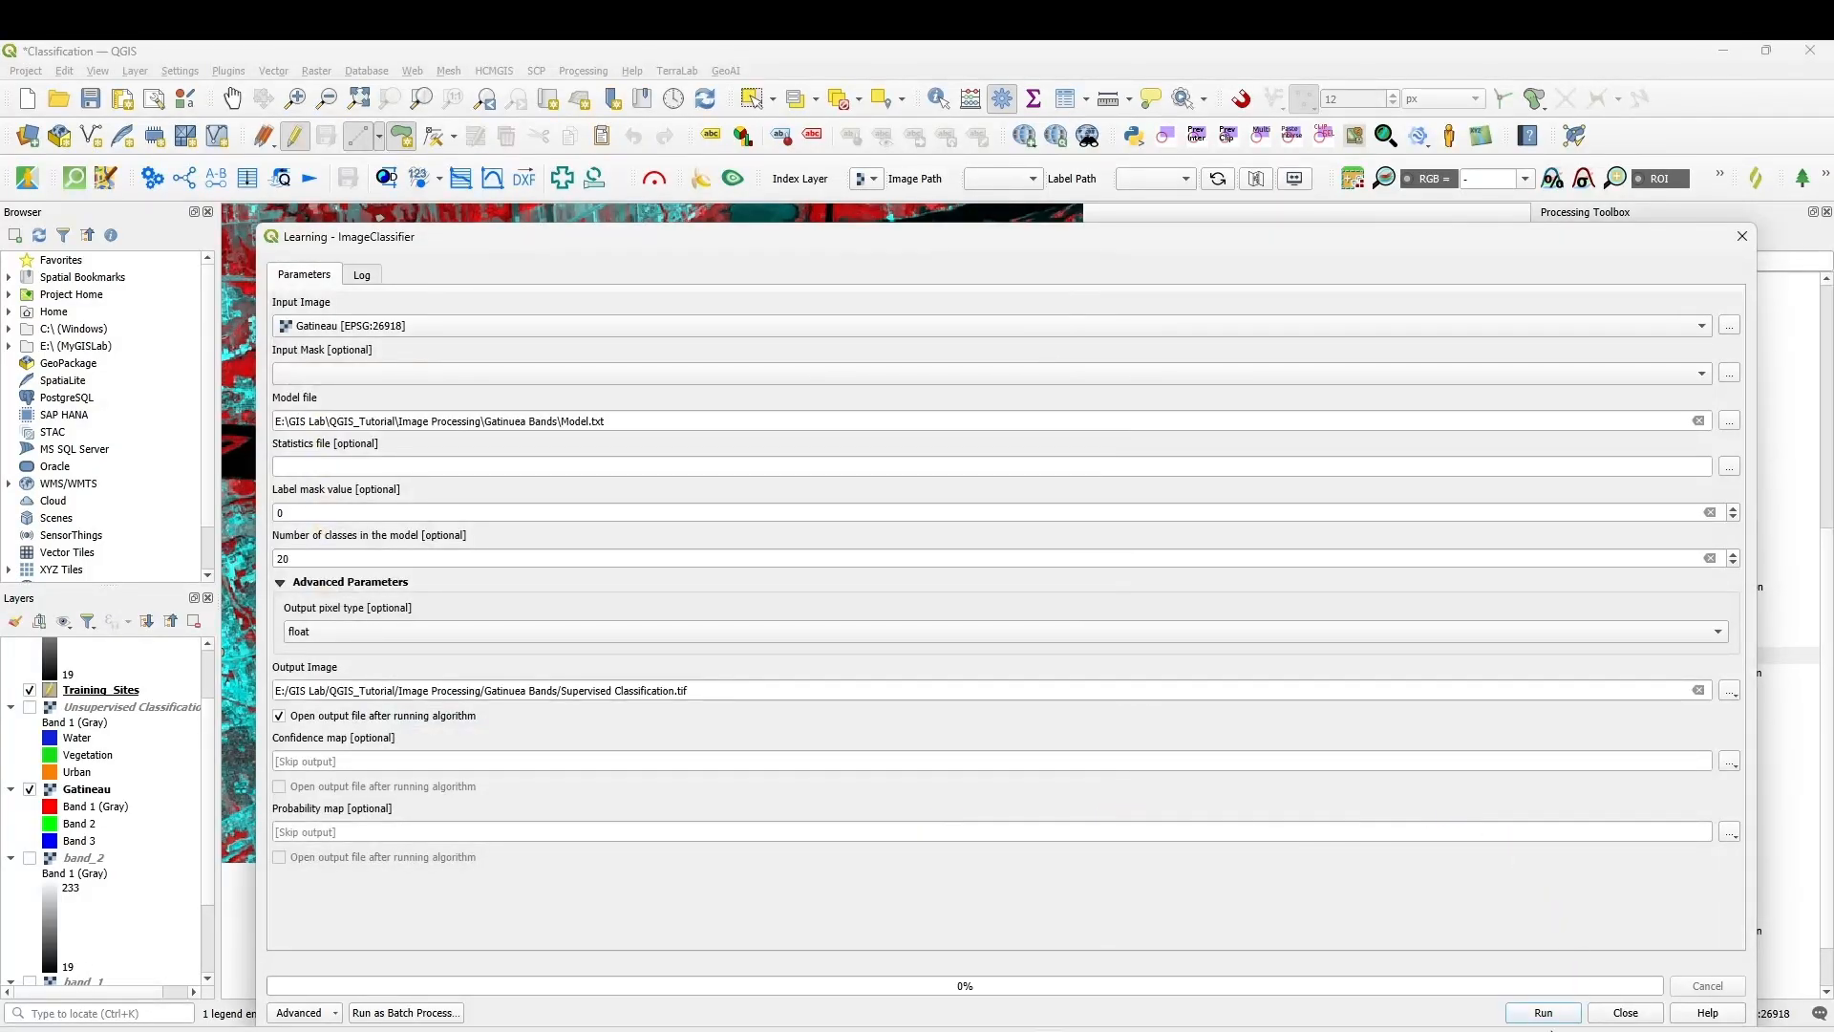
# - Run the image classification, close the tool and view the whole classified raster
pyautogui.click(1542, 1014)
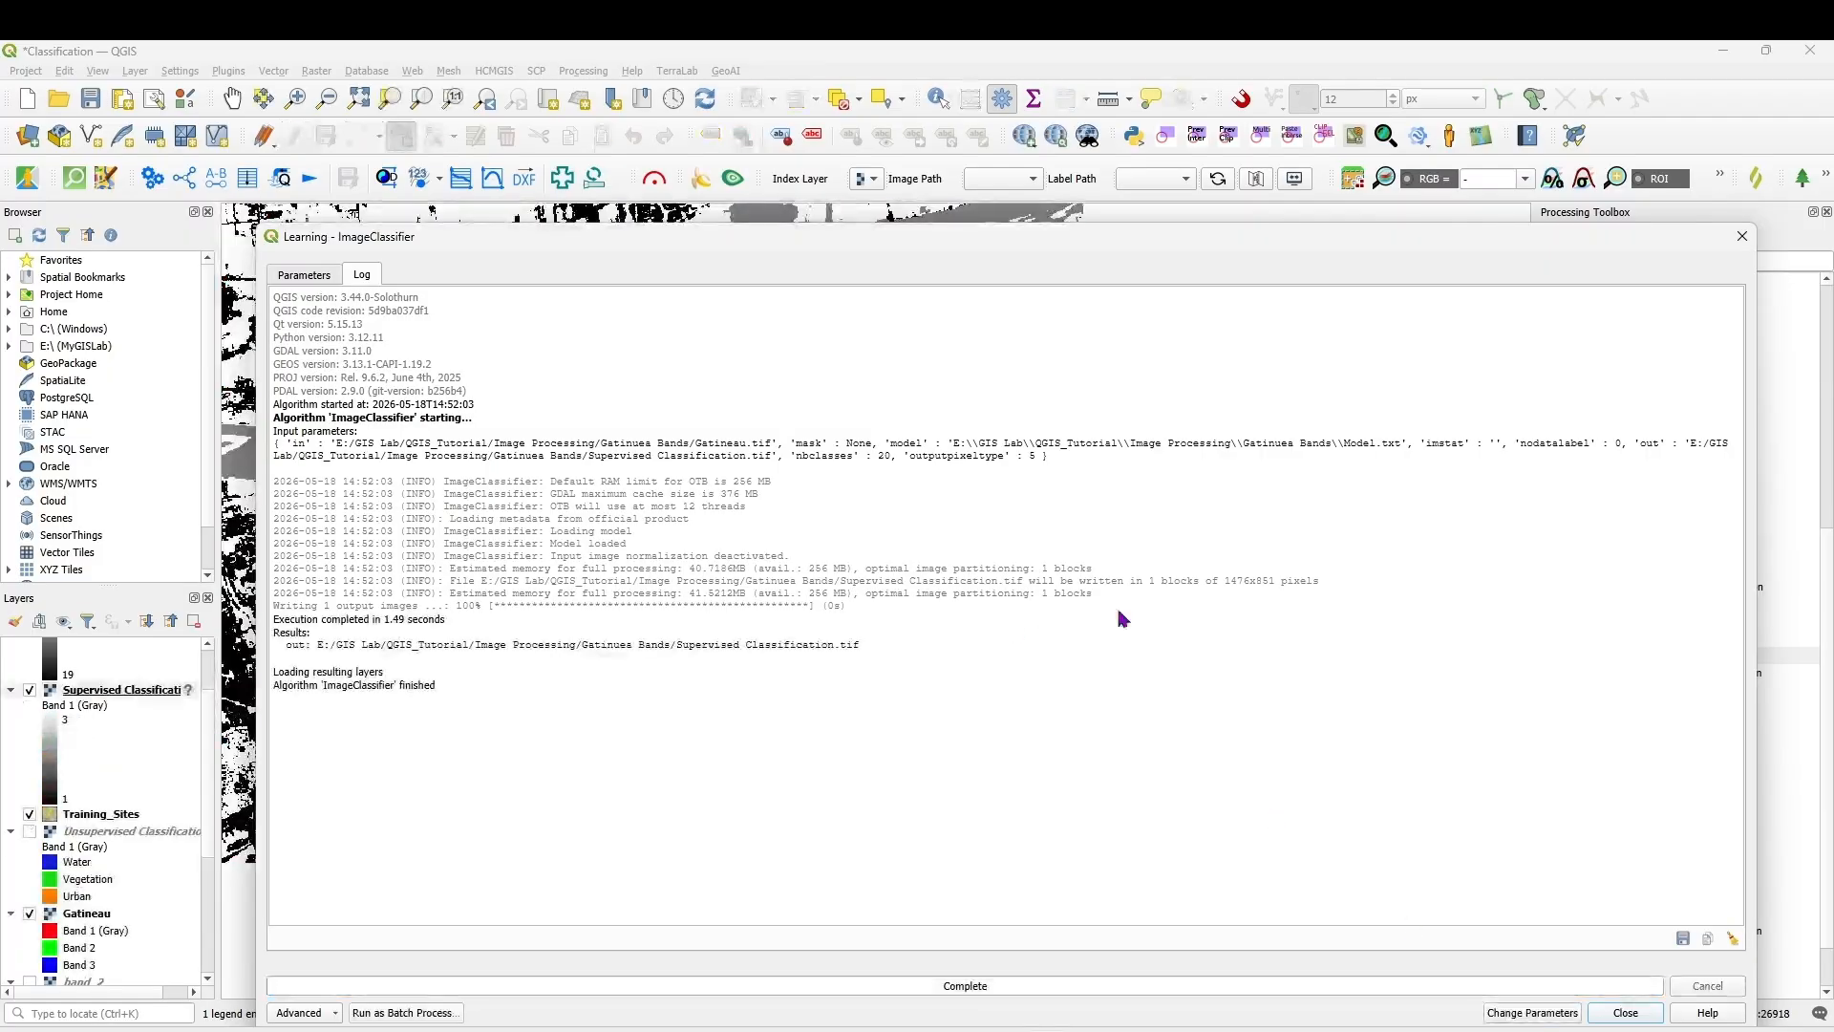
pyautogui.click(1742, 239)
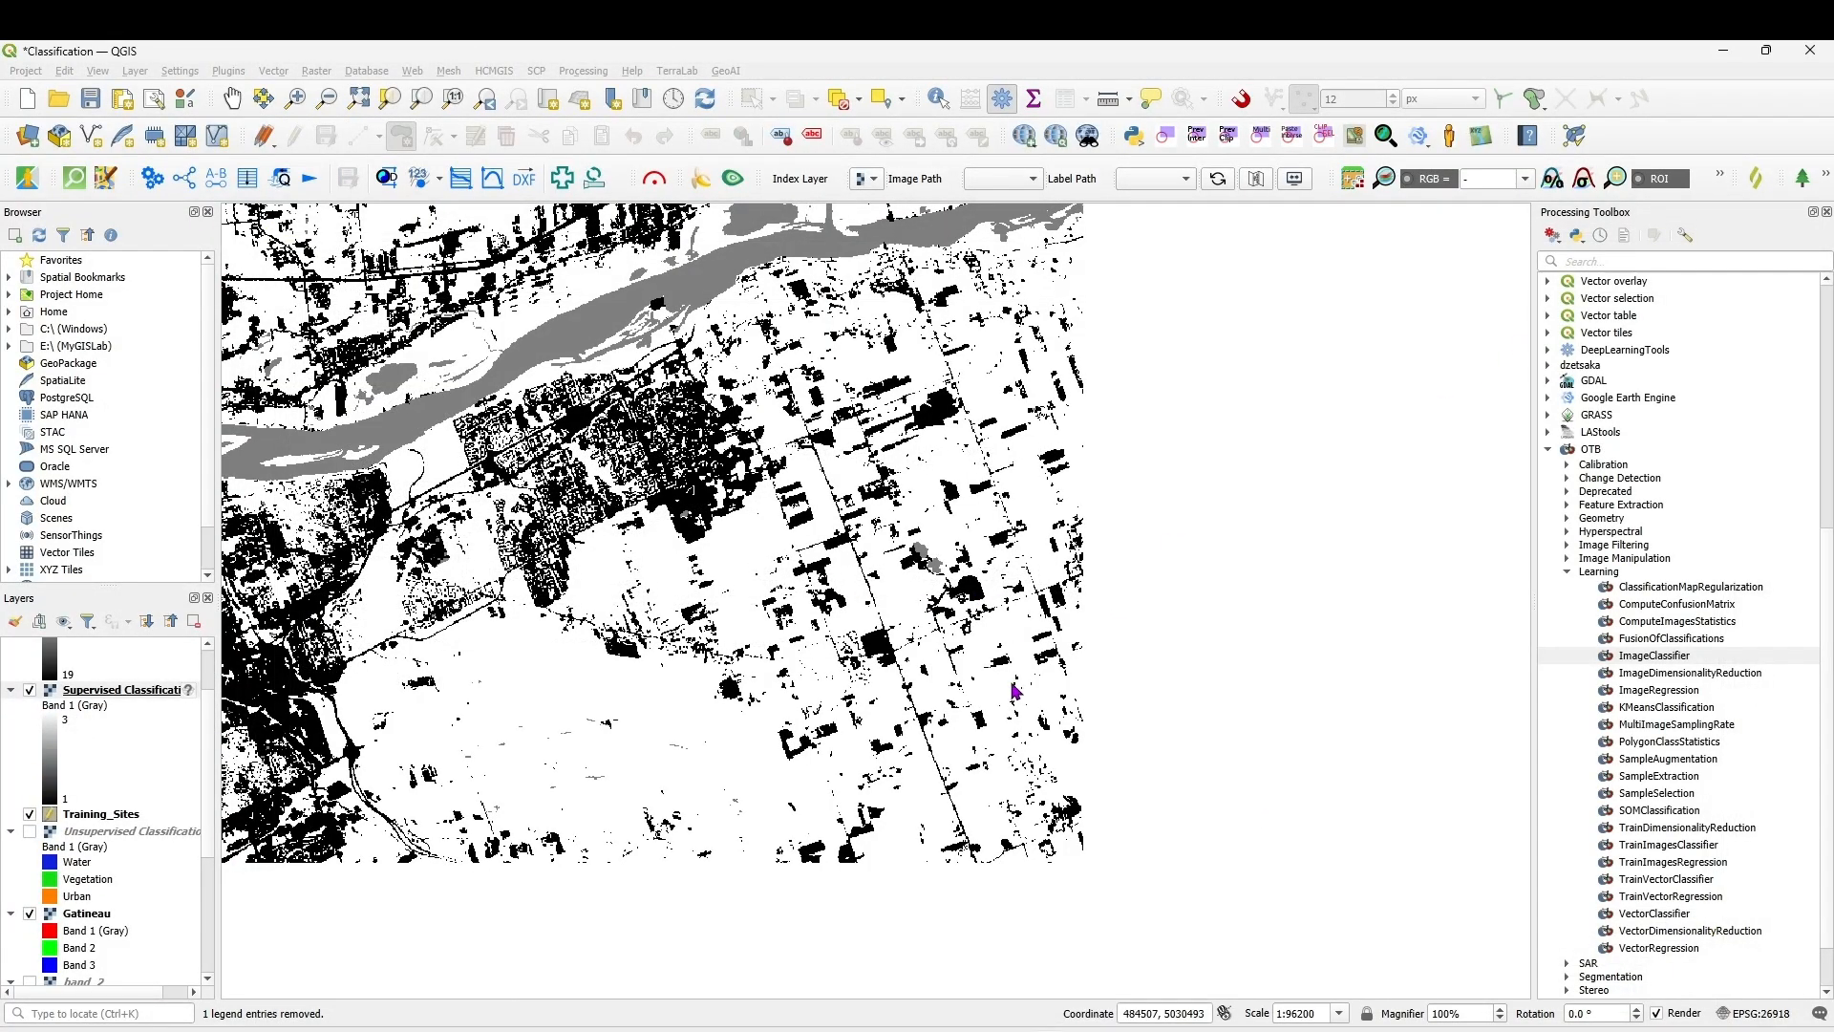
pyautogui.scroll(-1, 1050, 715)
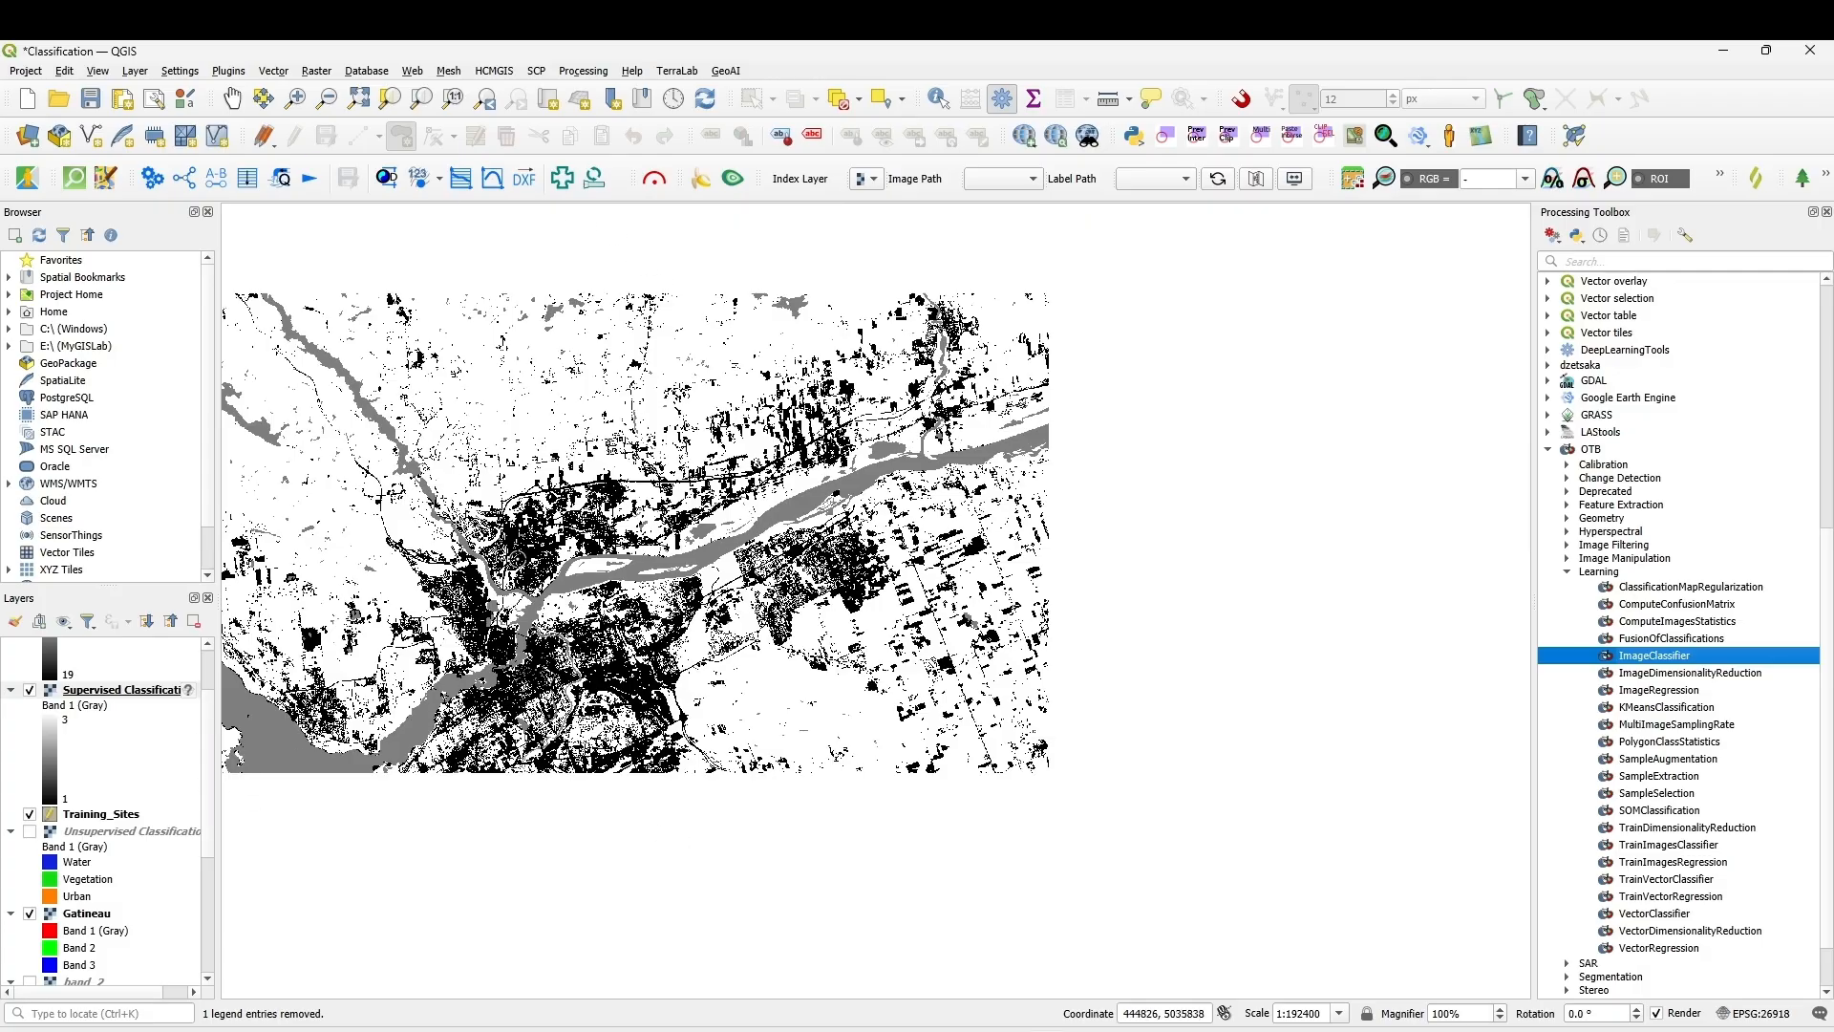
pyautogui.scroll(-1, 921, 779)
pyautogui.scroll(1, 716, 720)
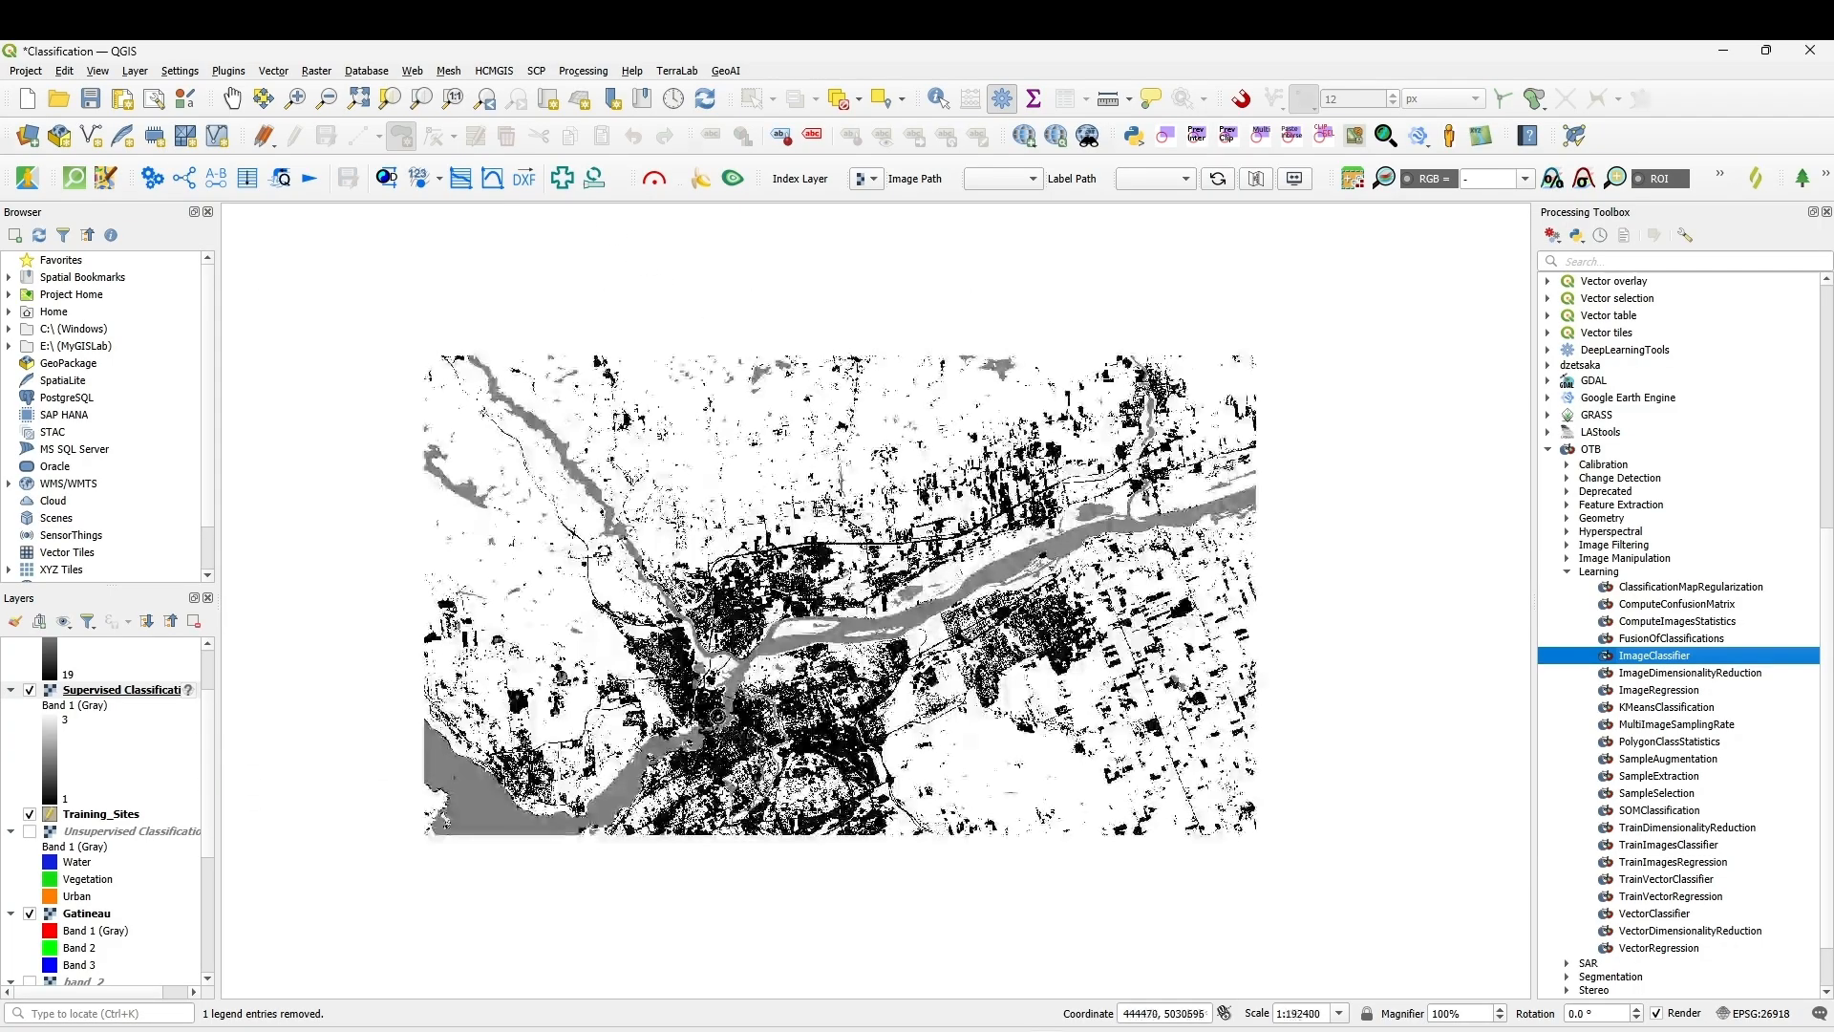
# - Assign the project CRS EPSG:26918 - NAD83 / UTM zone 18N to the Supervised Classification layer
pyautogui.rightClick(135, 694)
pyautogui.click(181, 676)
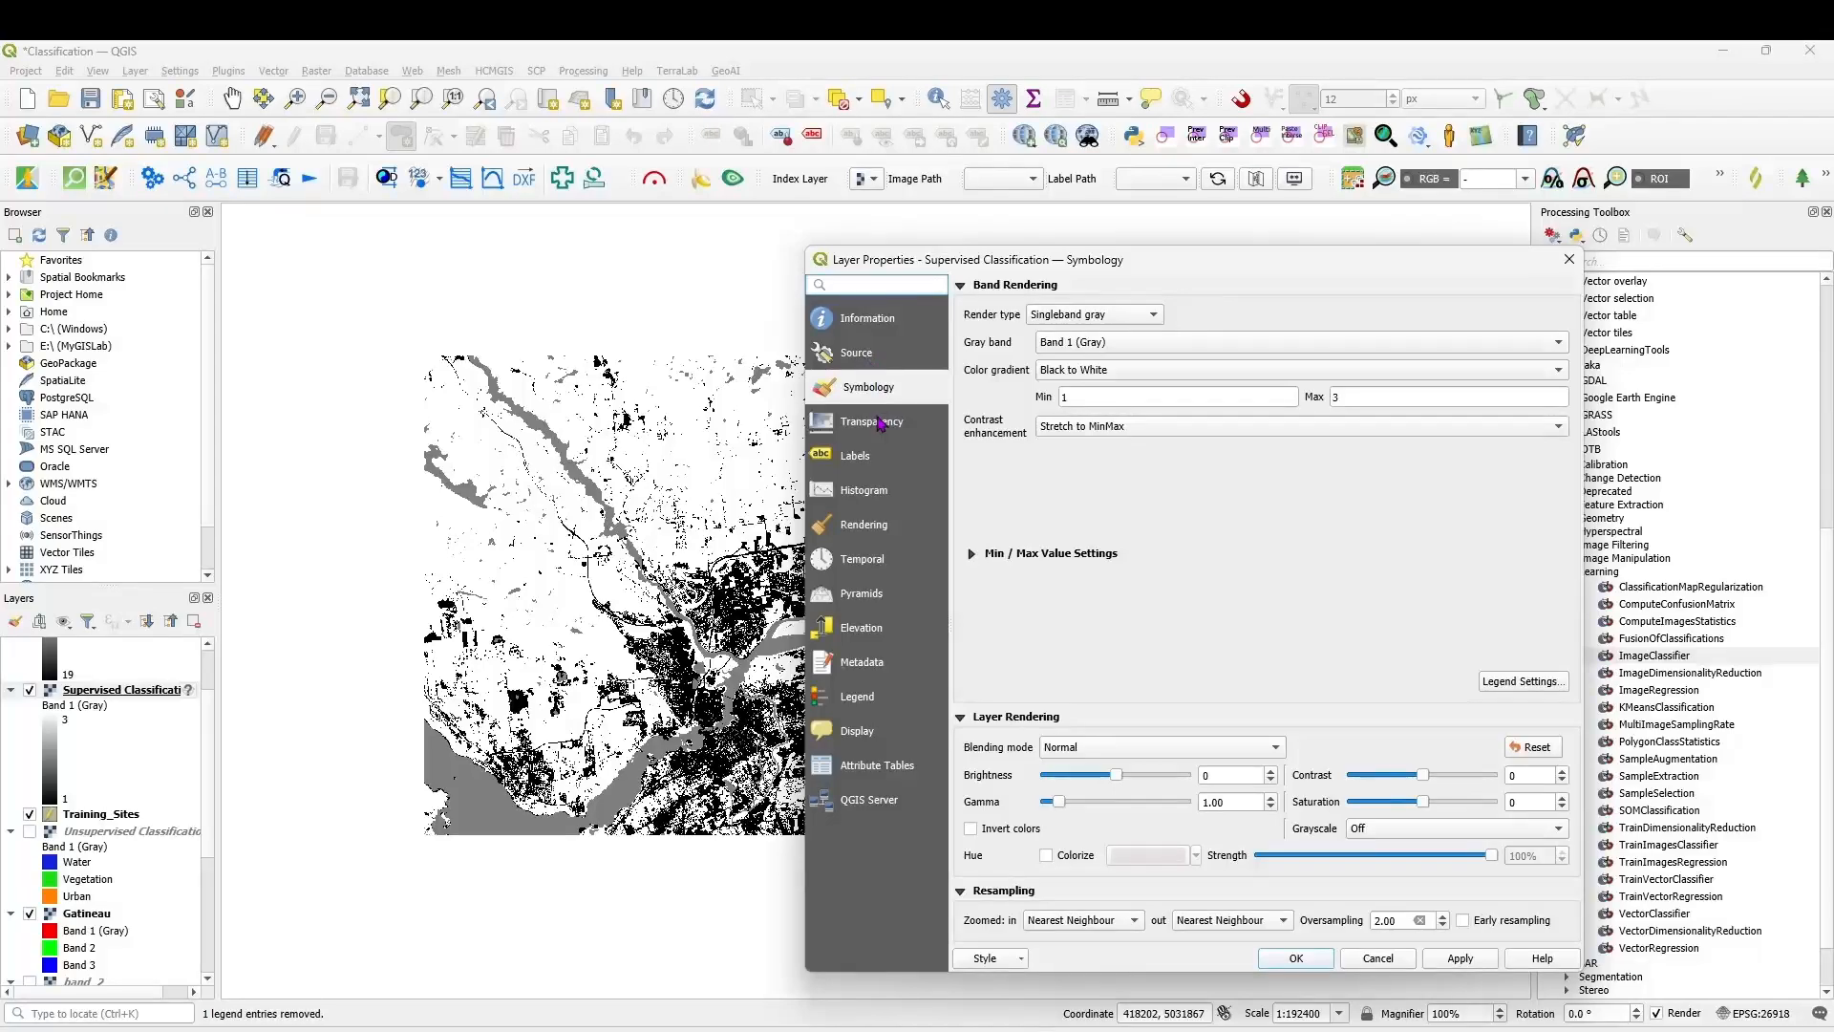
pyautogui.click(859, 355)
pyautogui.click(1158, 351)
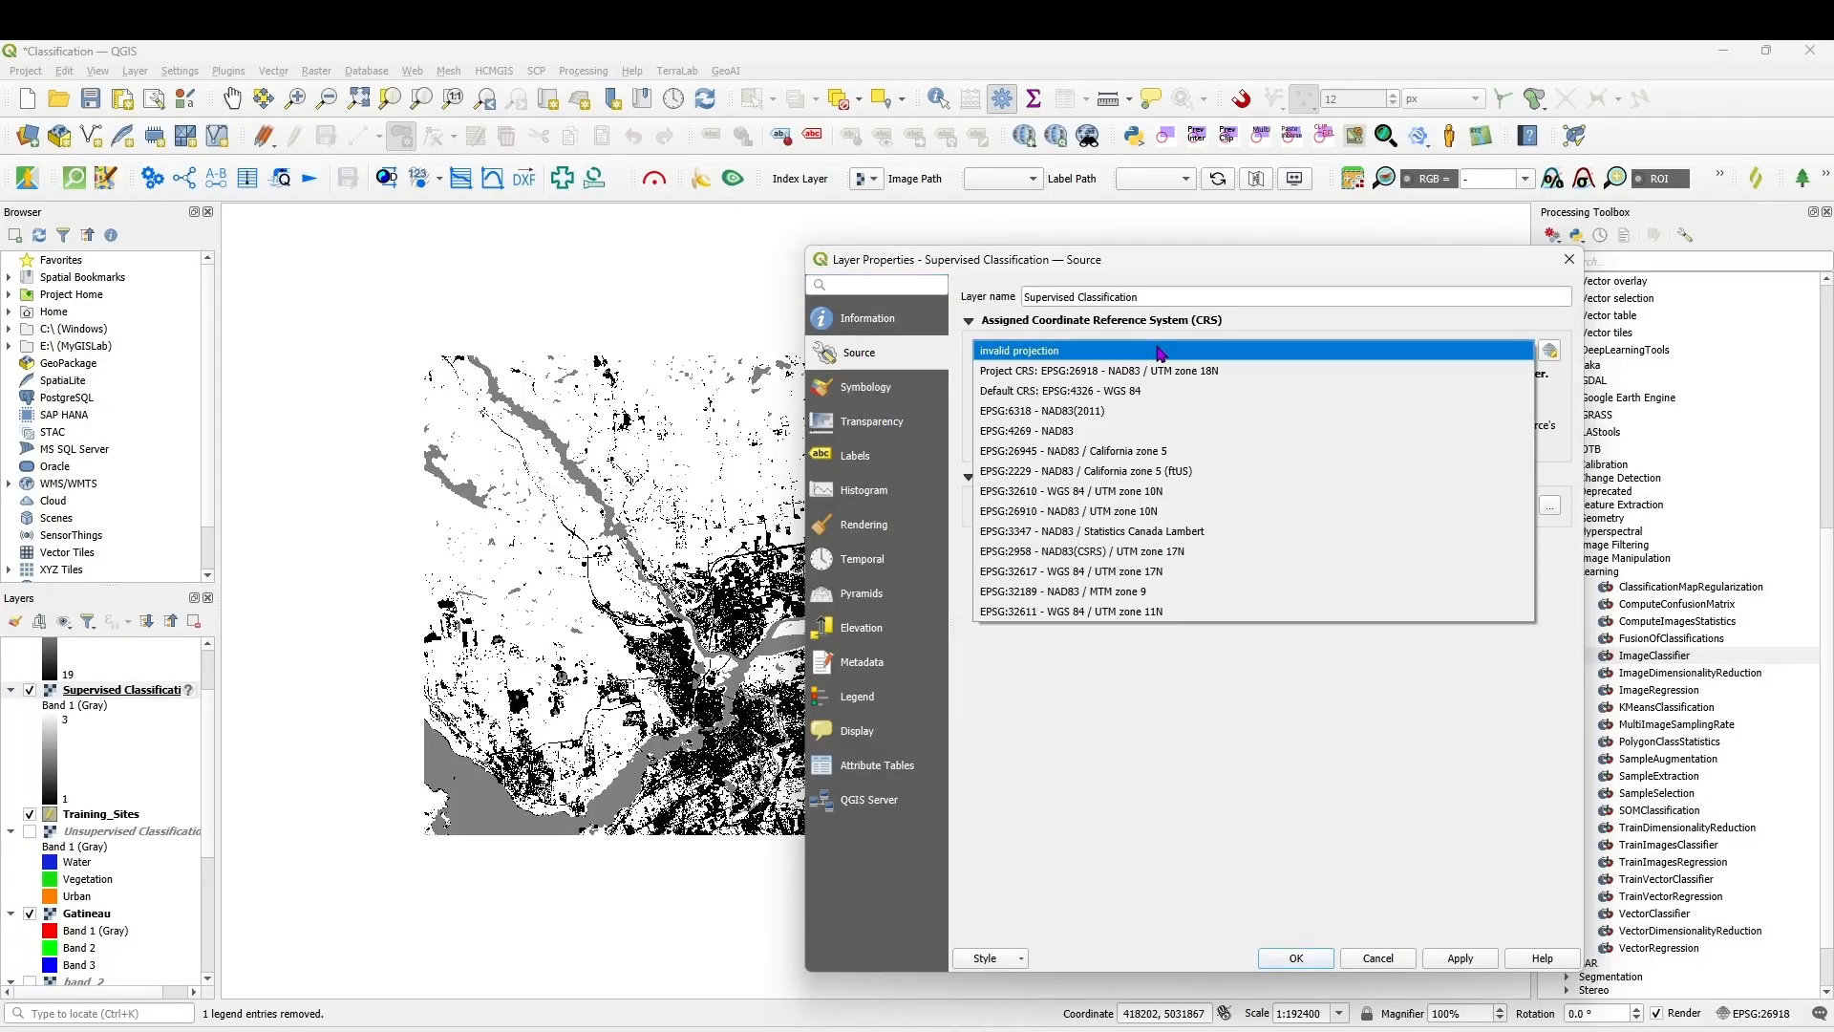
pyautogui.click(1100, 373)
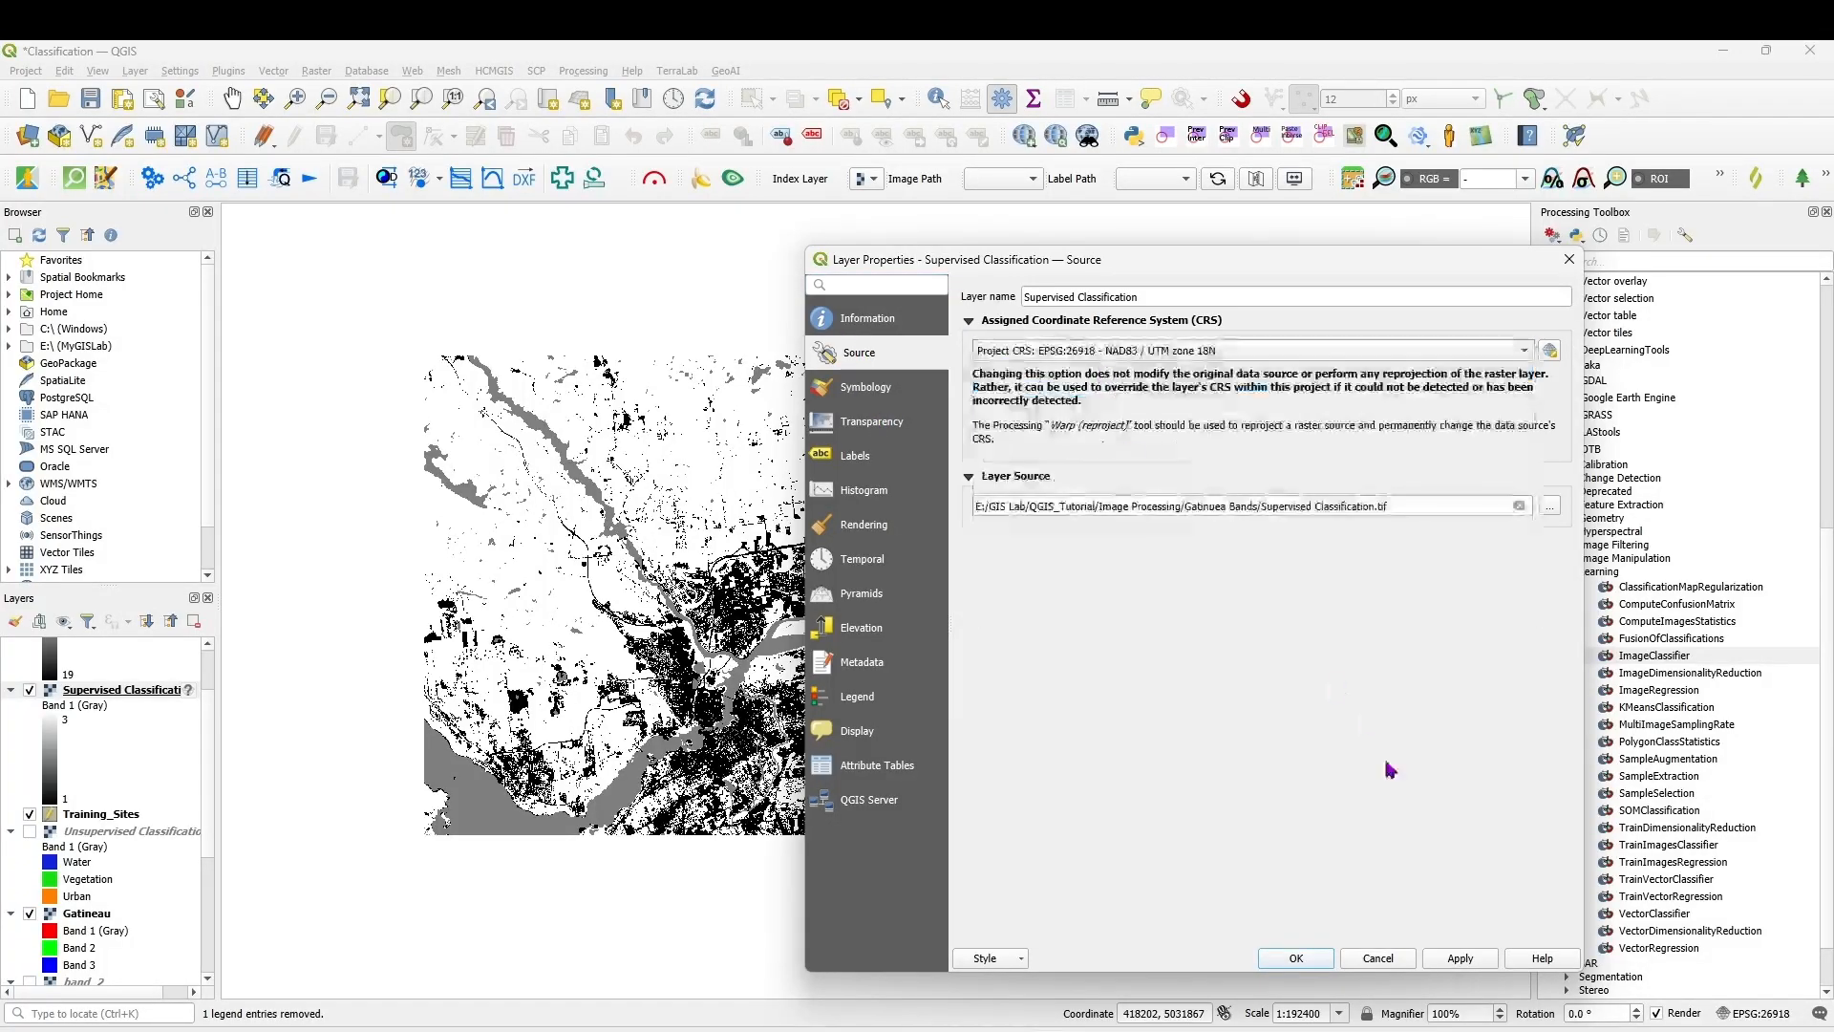
pyautogui.click(1456, 958)
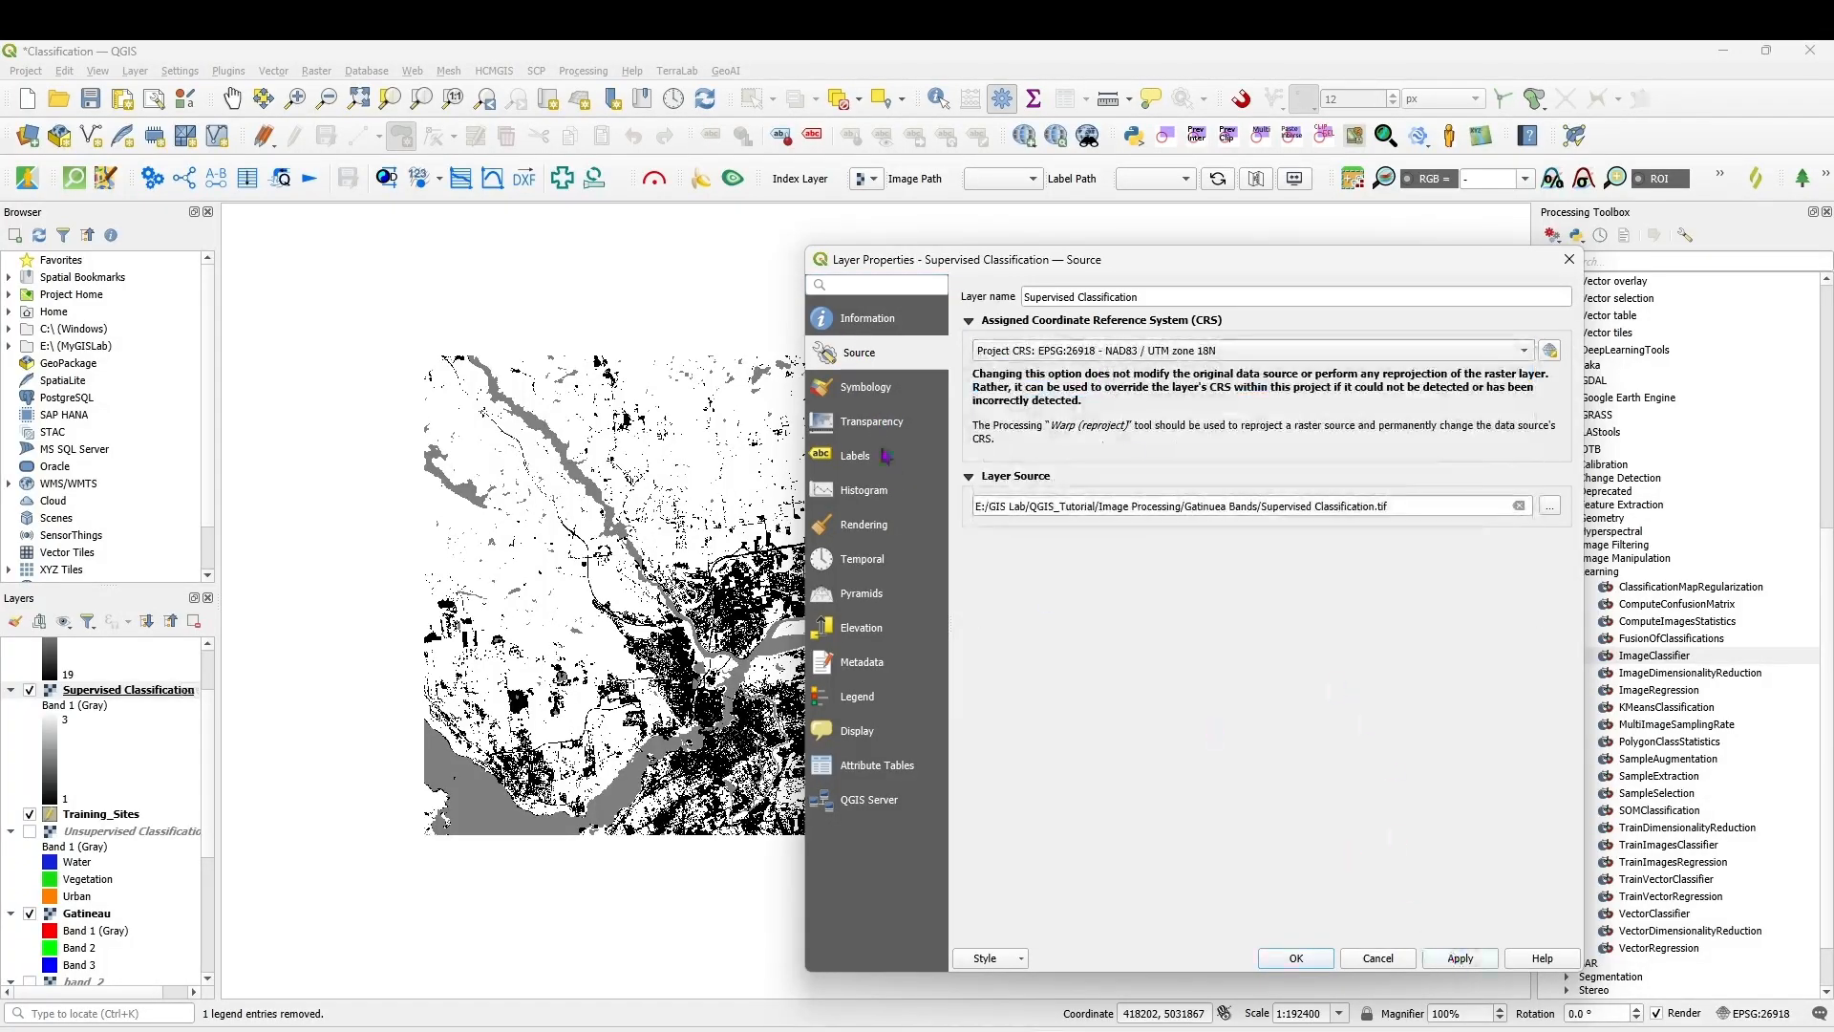
# - Render the Supervised Classification layer as Paletted/Unique values, classify it with random colors and apply the style
pyautogui.click(858, 390)
pyautogui.click(1116, 323)
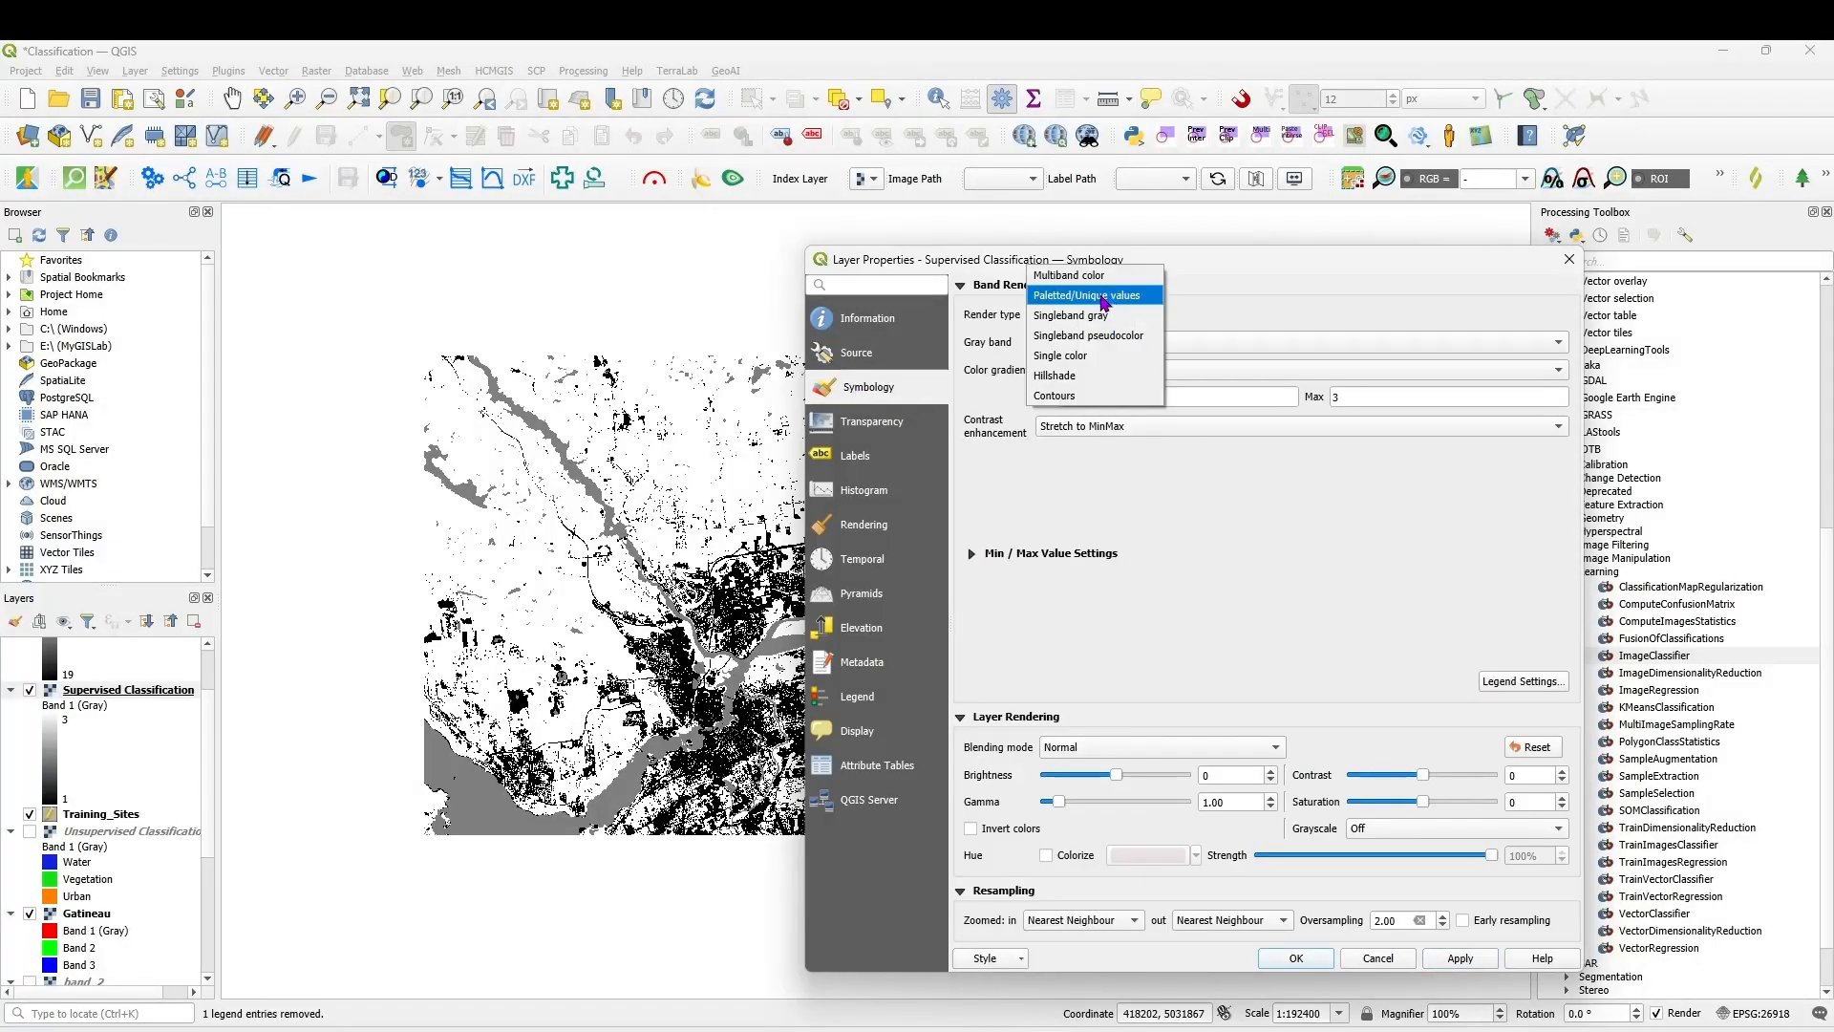
pyautogui.click(1103, 295)
pyautogui.click(1060, 680)
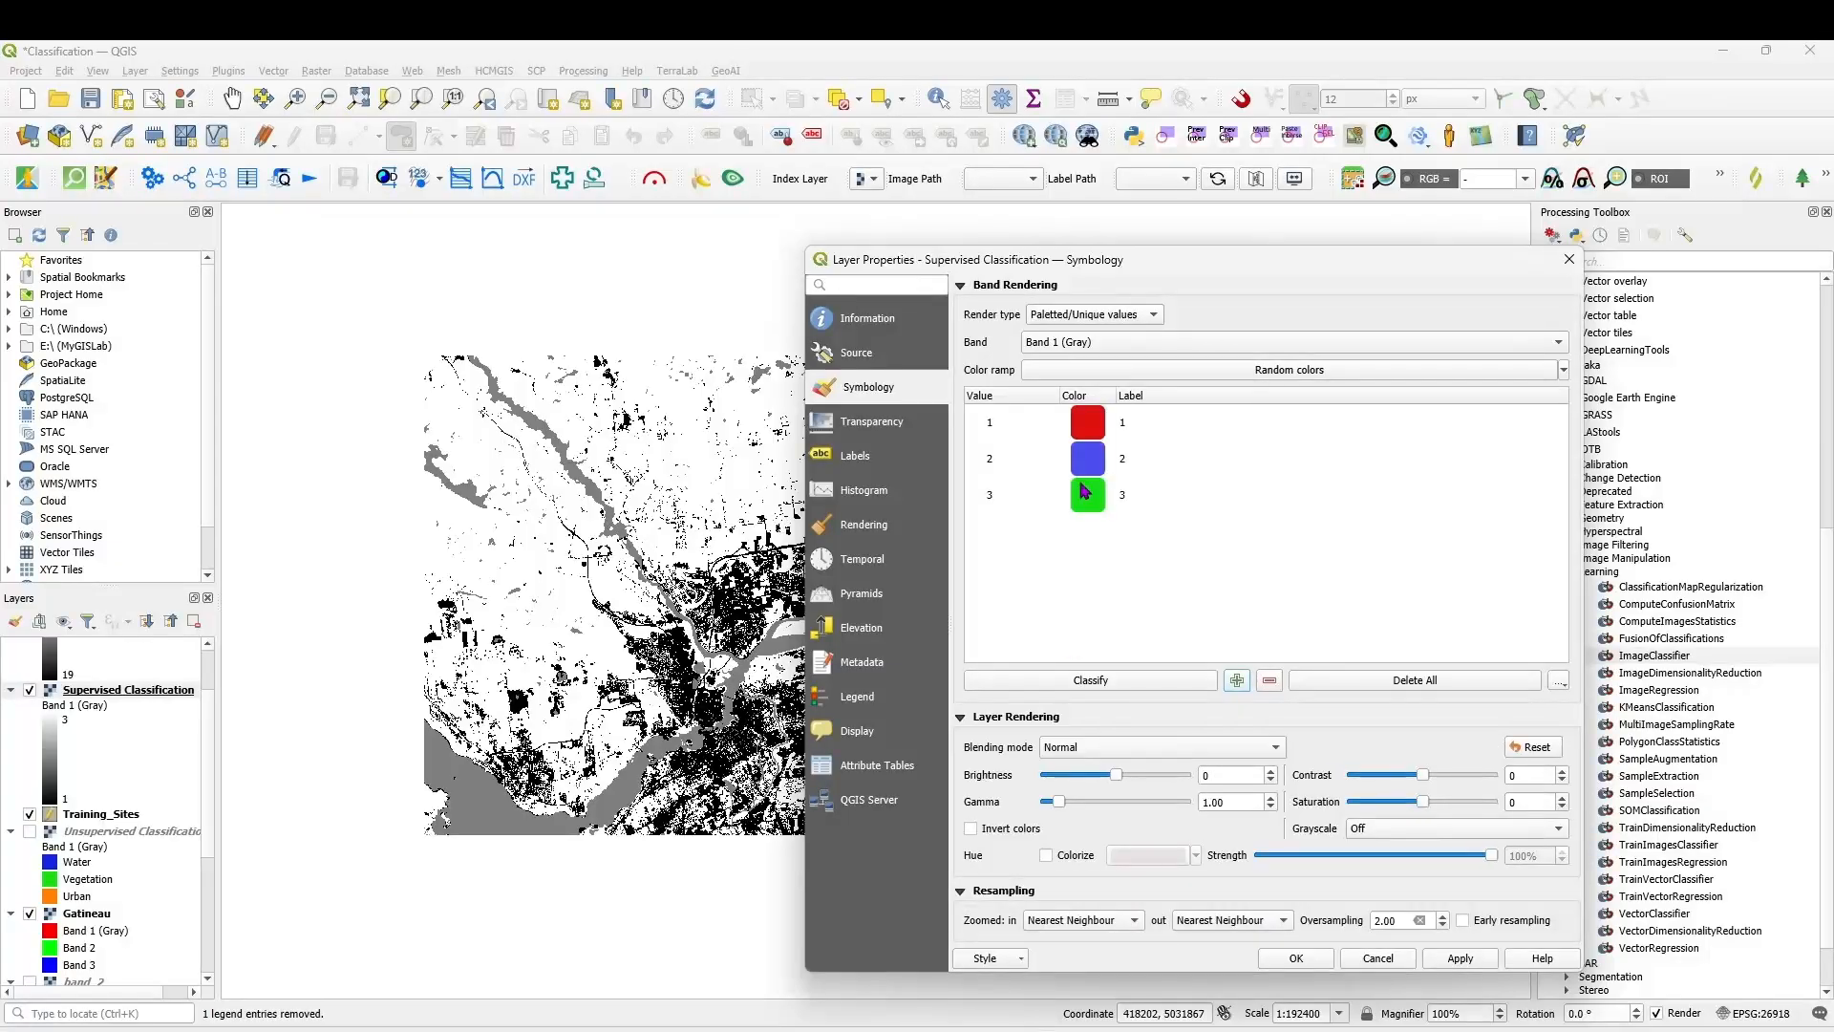
pyautogui.click(1442, 959)
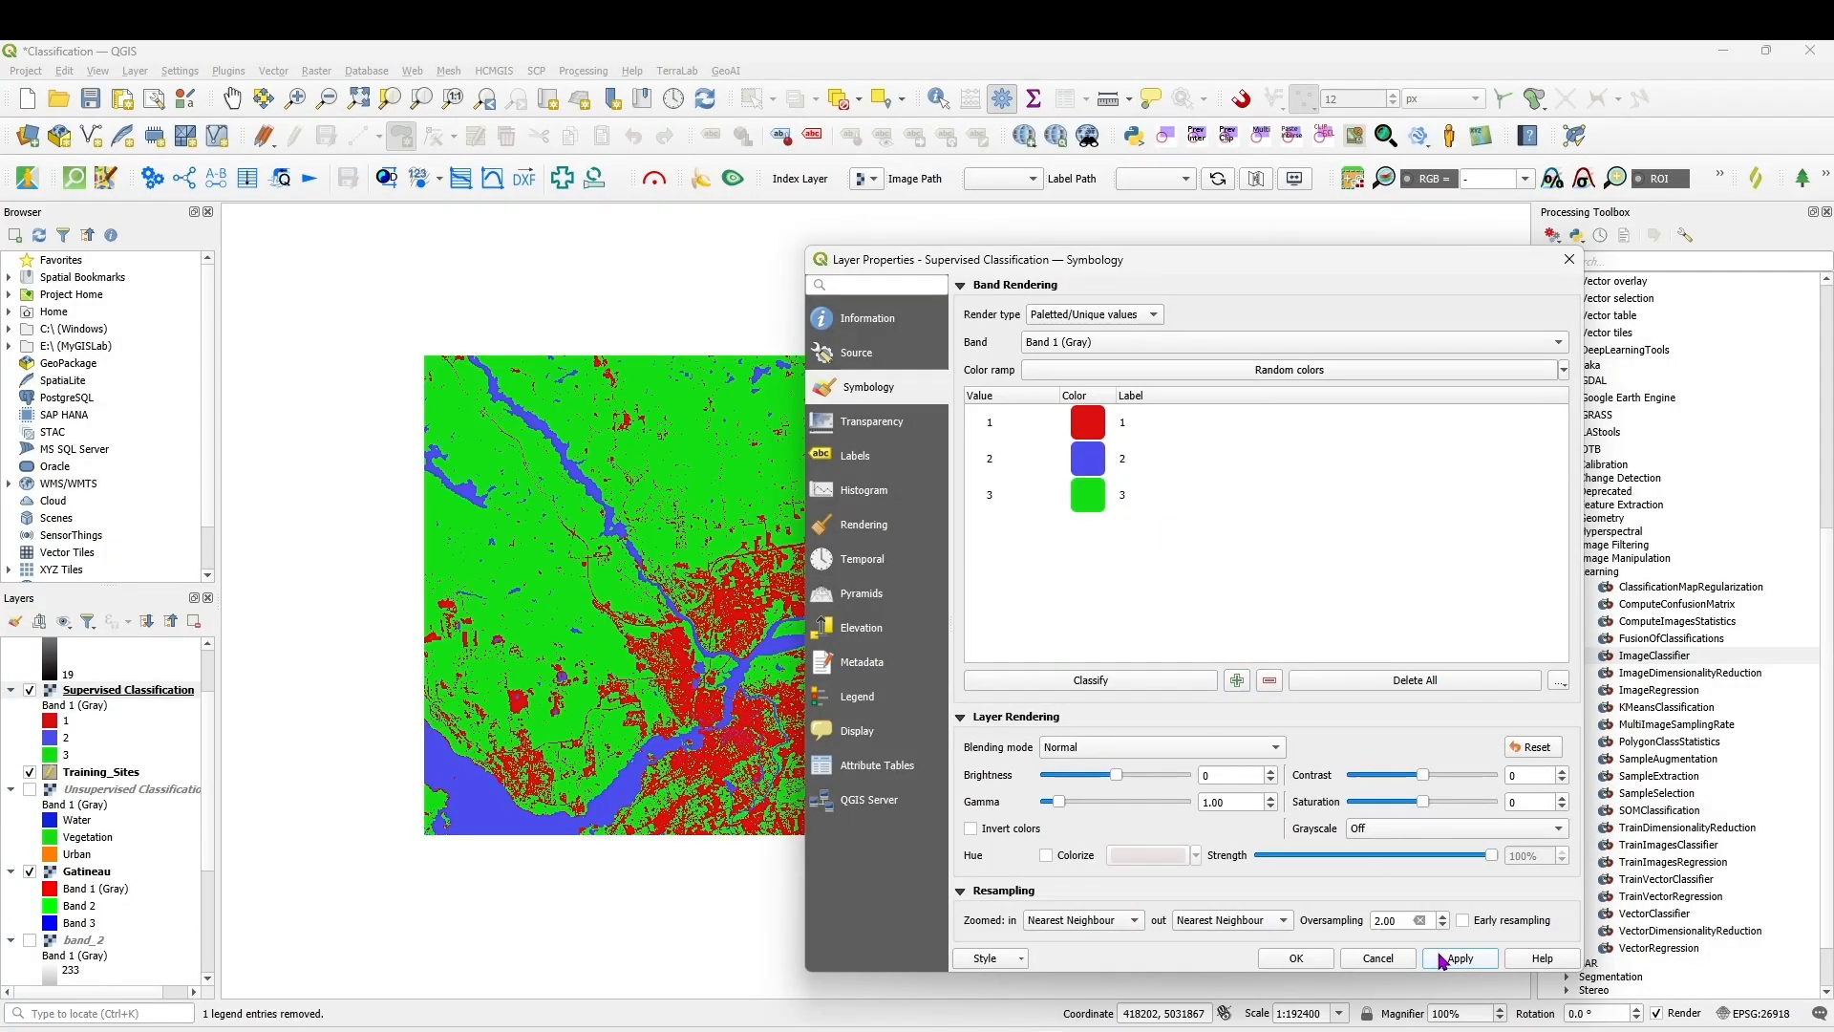
# - Label class value 2 as Water and class value 3 as Vegetation in the Supervised Classification symbology
pyautogui.moveTo(1055, 265); pyautogui.dragTo(1305, 304)
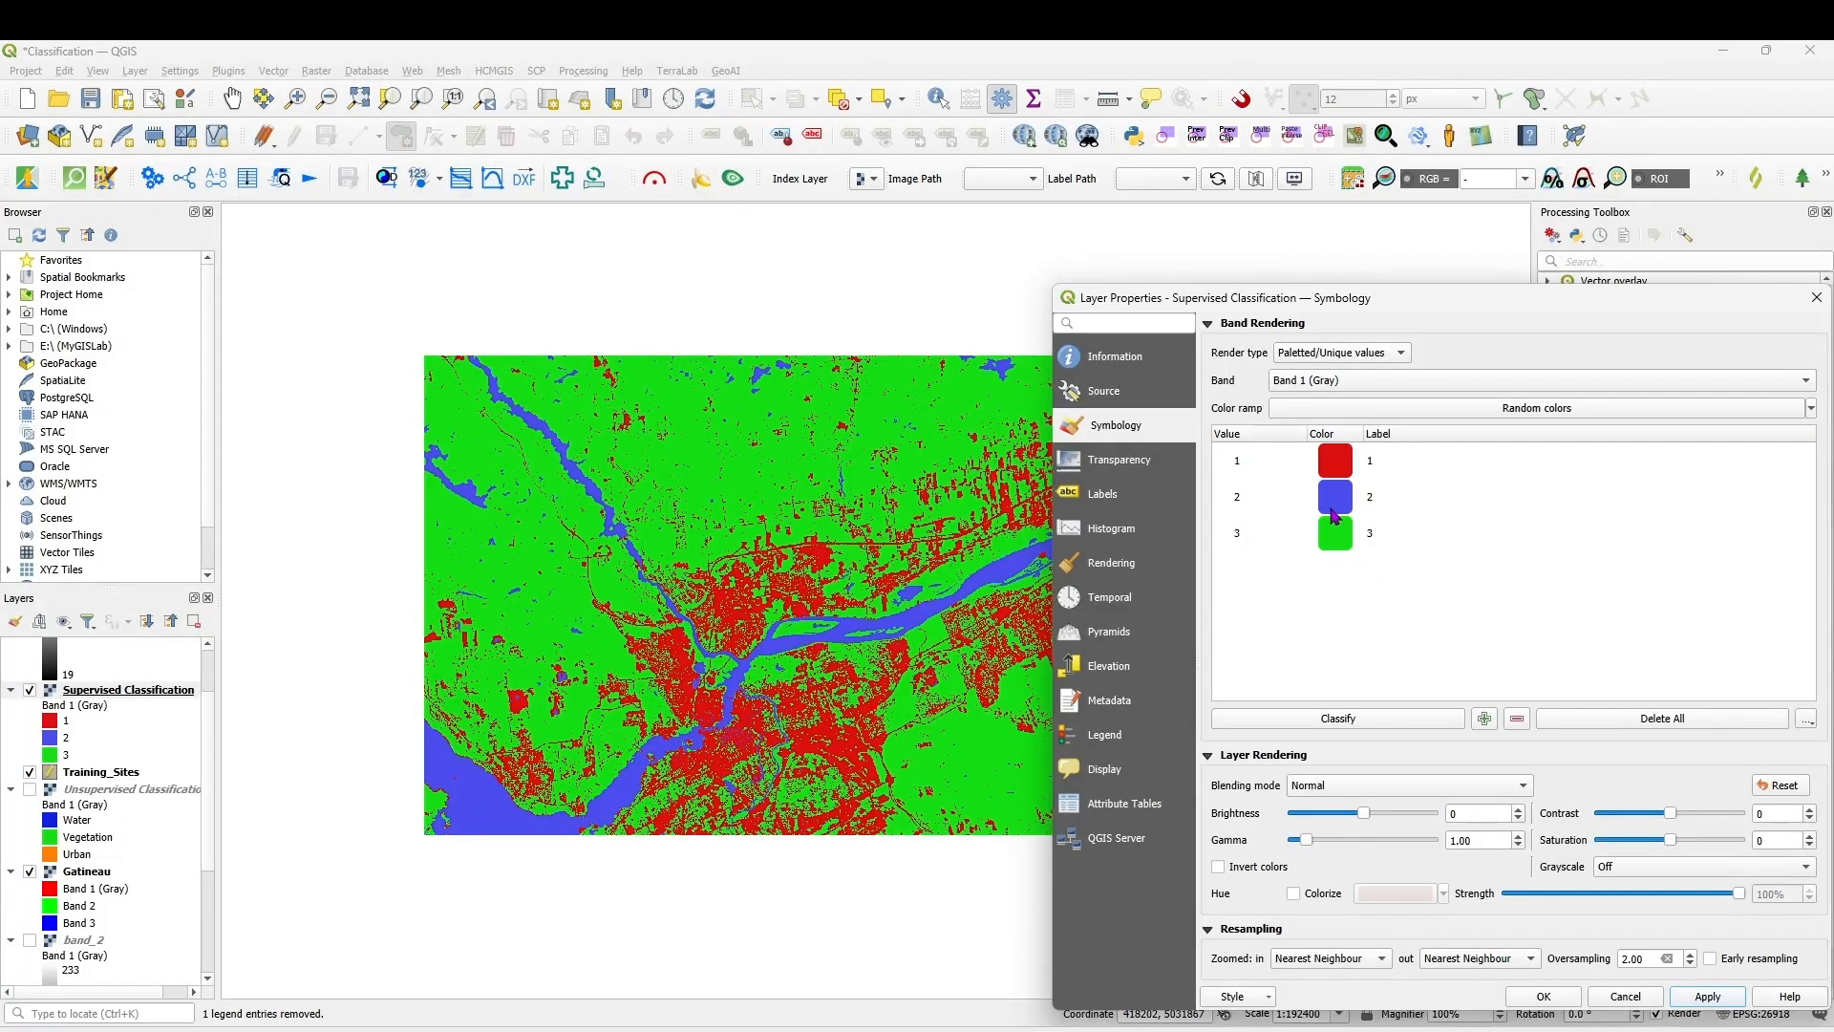
pyautogui.click(1368, 502)
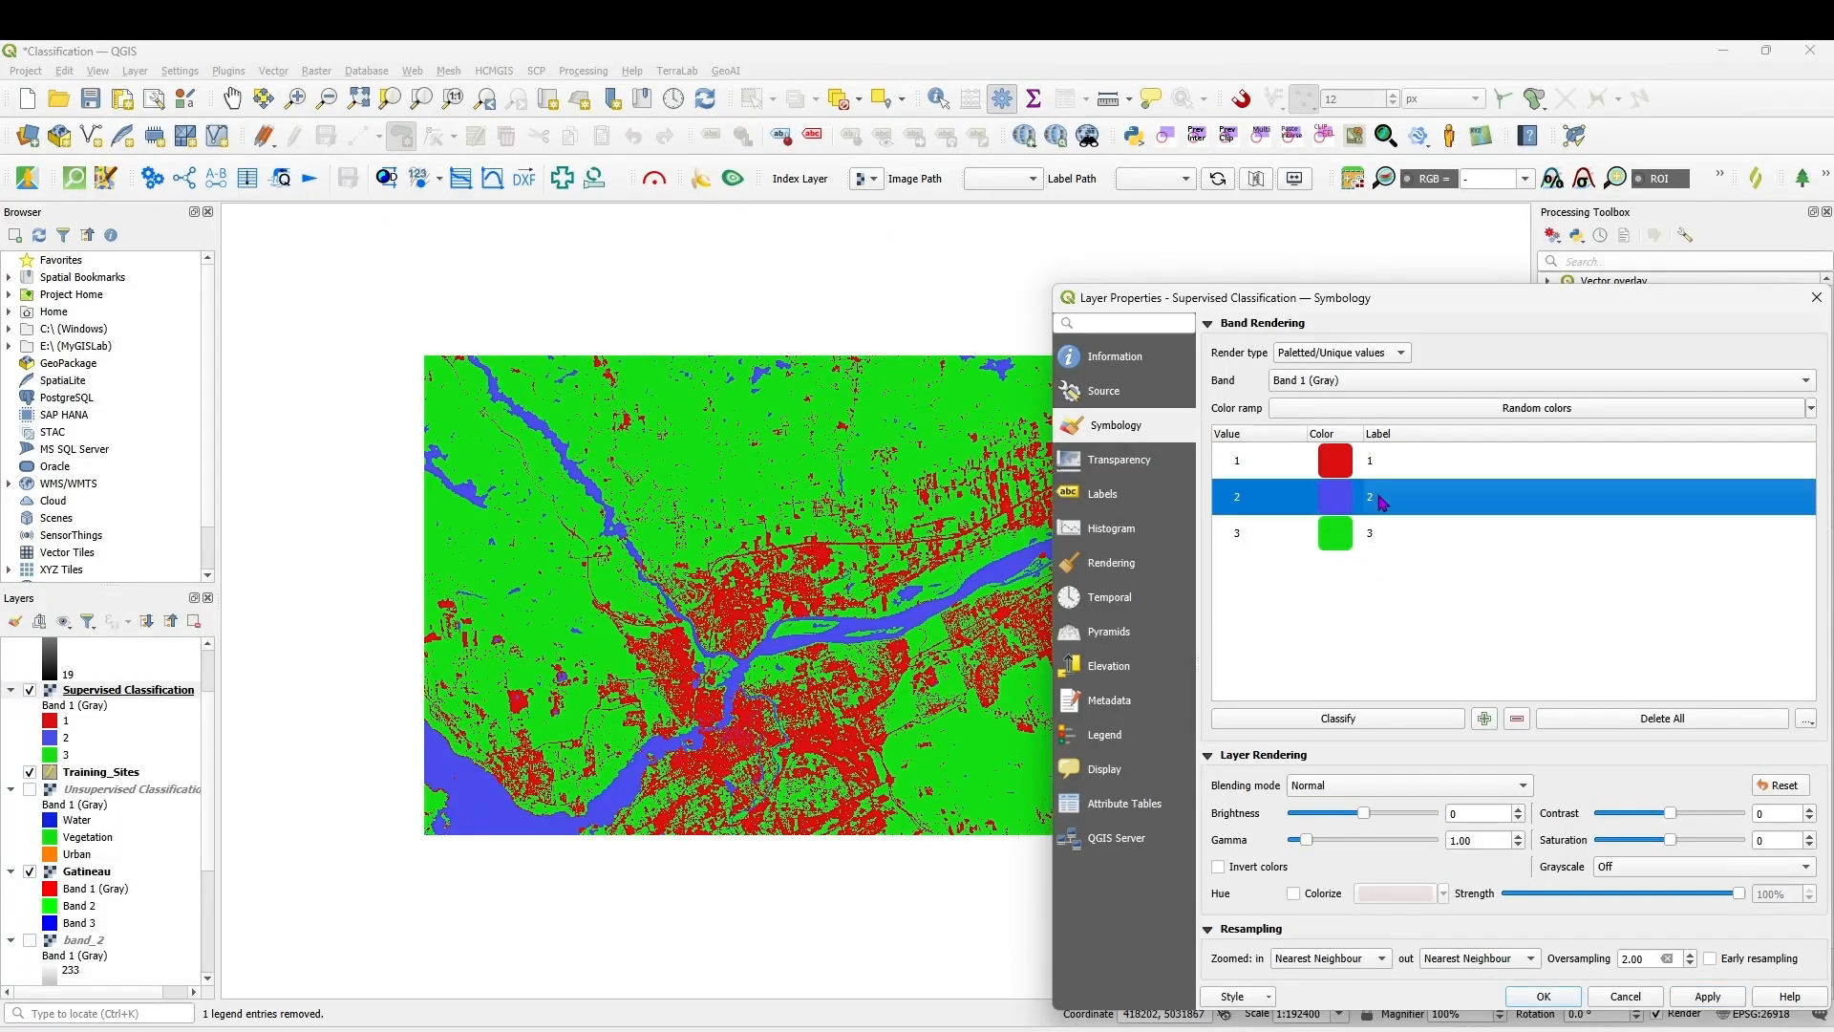
pyautogui.doubleClick(1375, 497)
pyautogui.write('W')
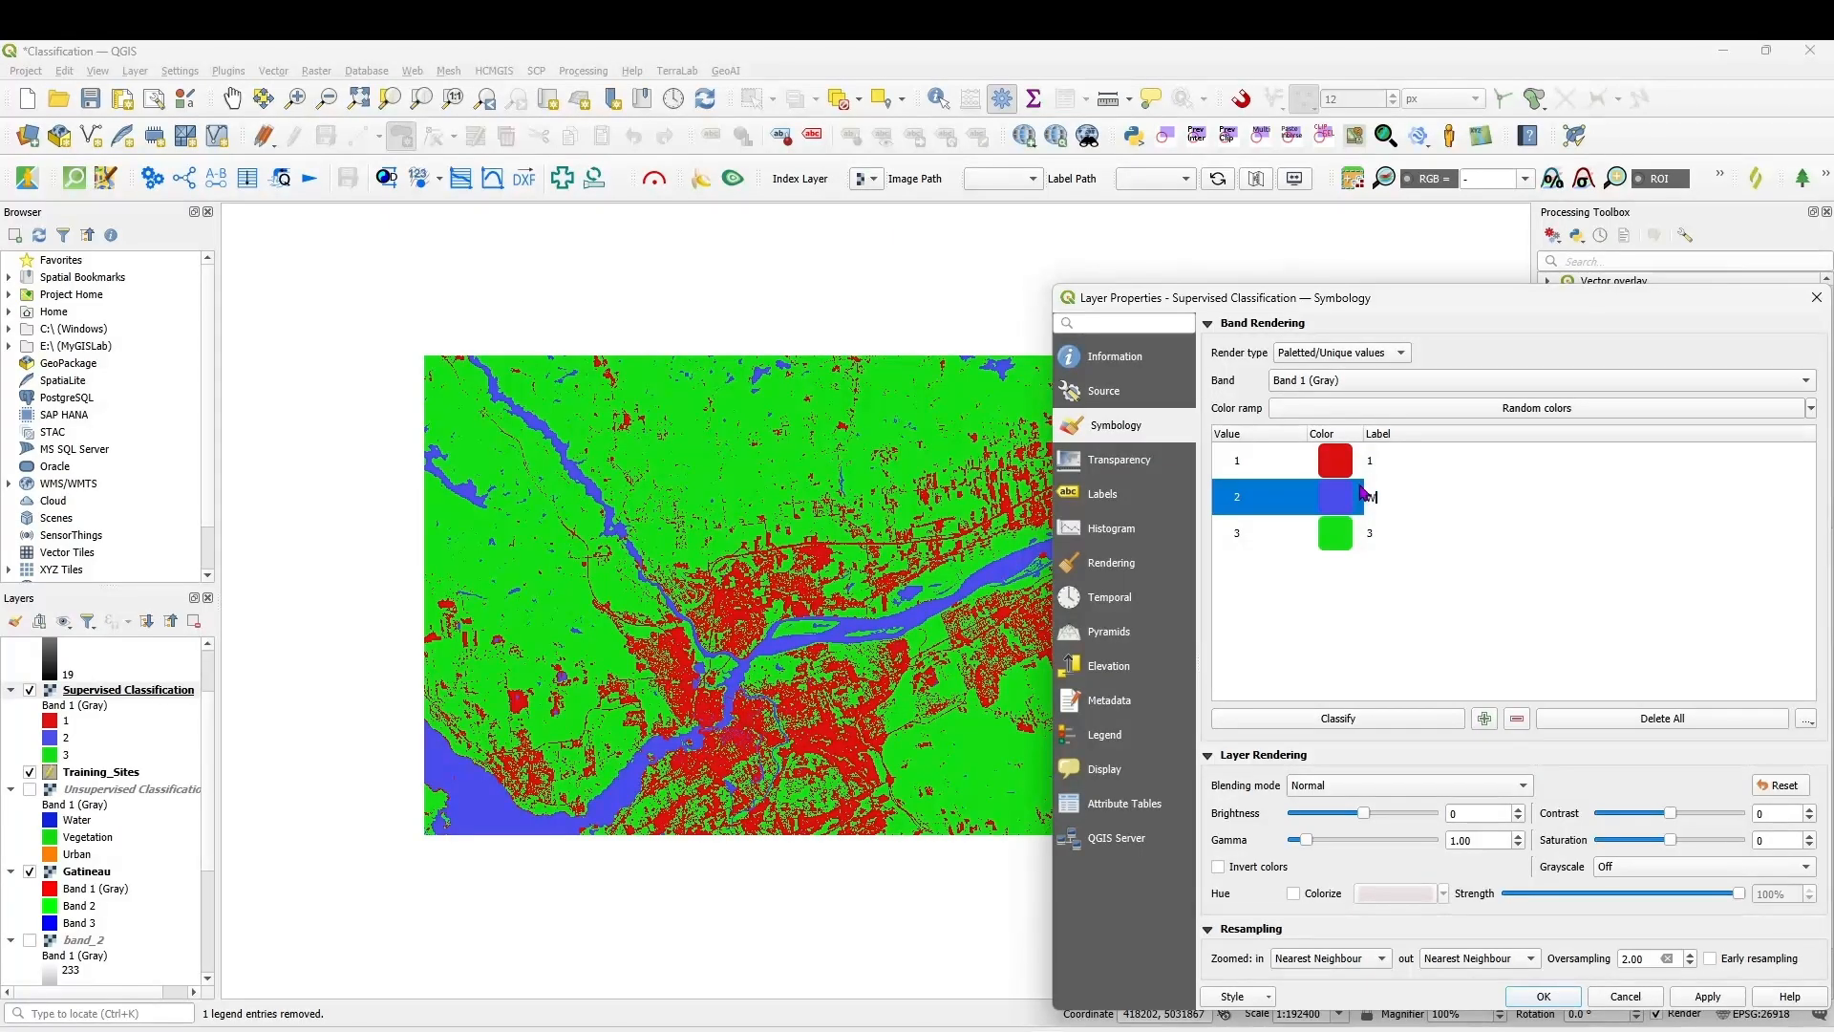
pyautogui.write('ater')
pyautogui.click(1376, 531)
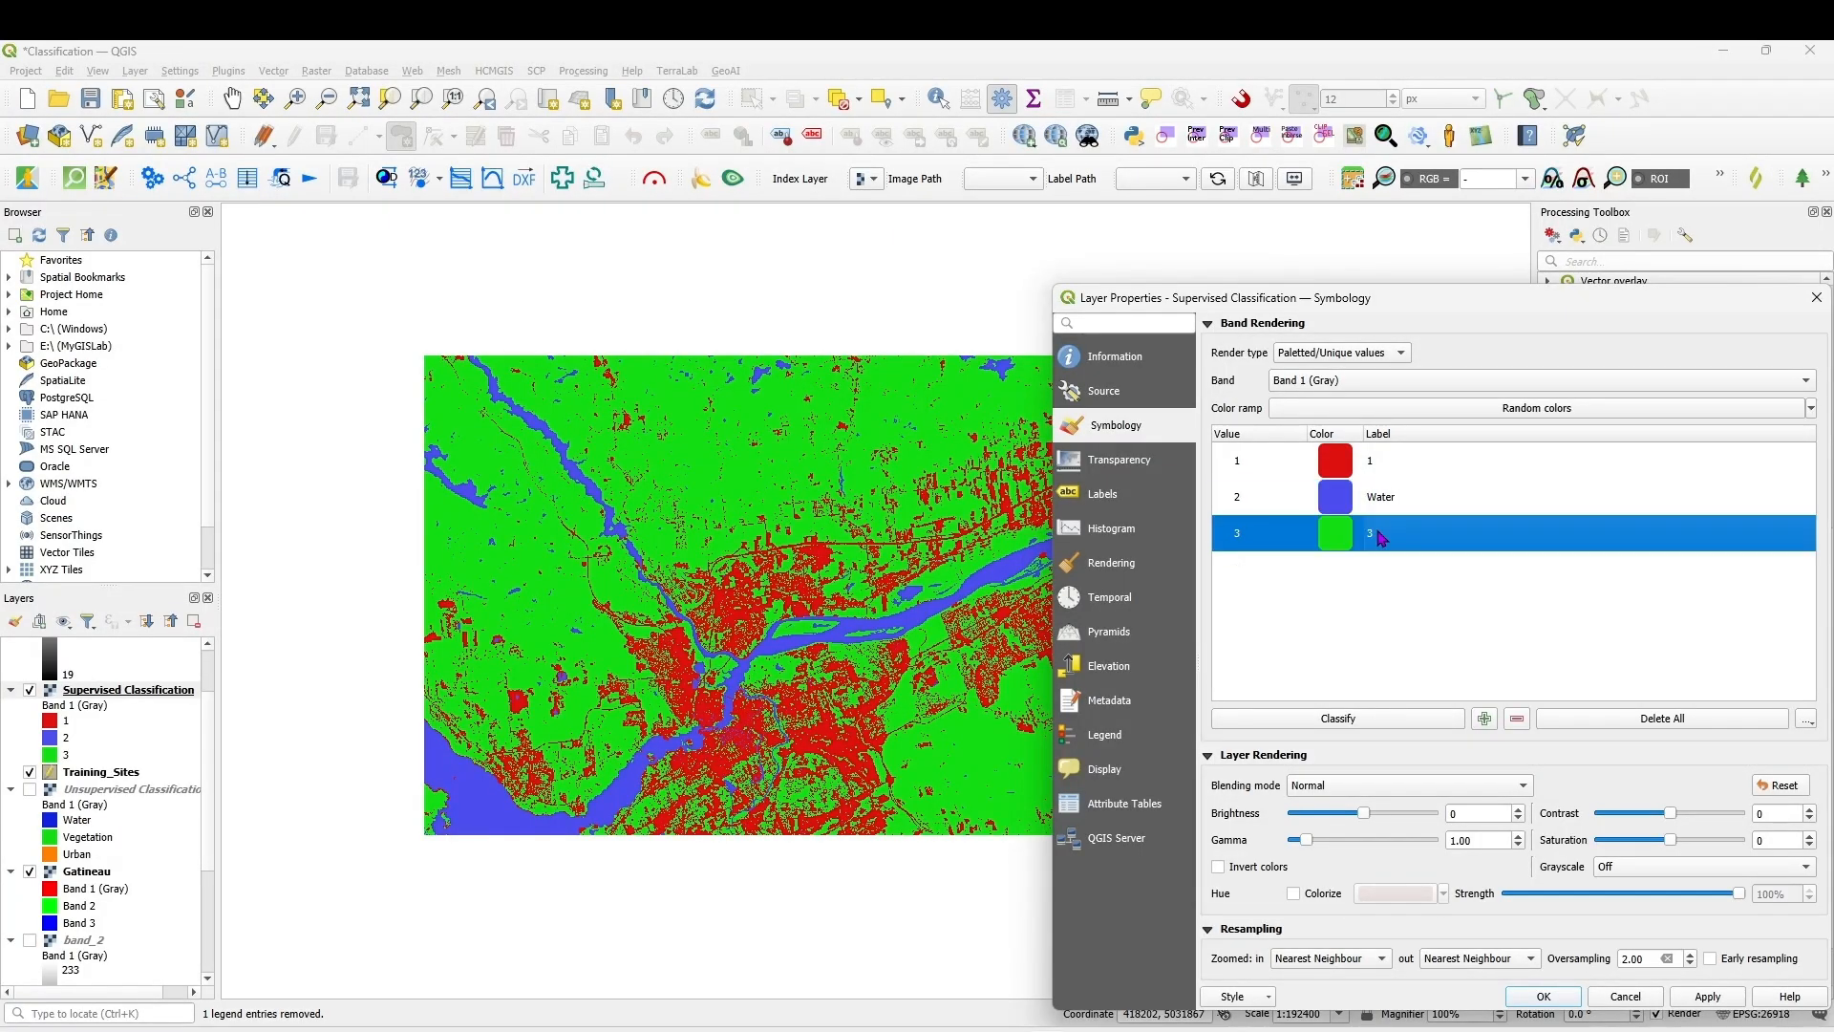
pyautogui.click(1377, 530)
pyautogui.write('V')
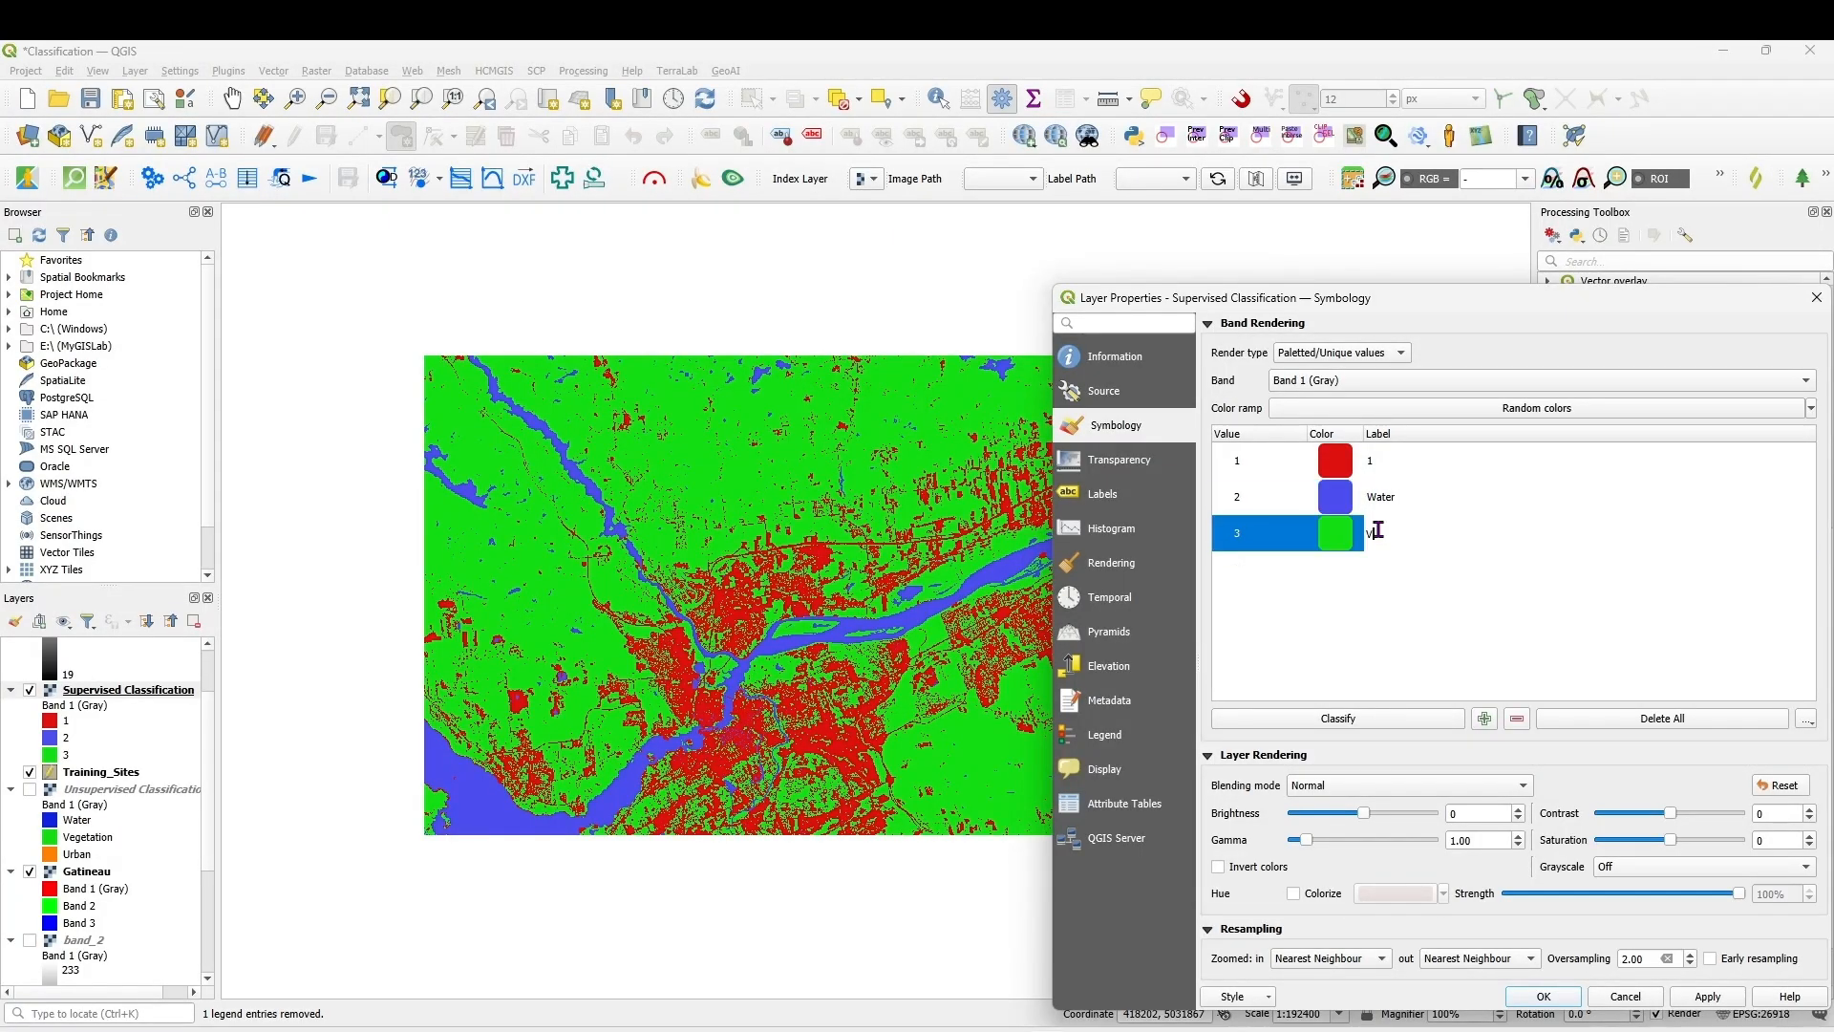
pyautogui.write('egetation')
# - Color class value 1 orange (#ff7f00), label it Urban, and apply and accept the Supervised Classification symbology
pyautogui.click(1347, 465)
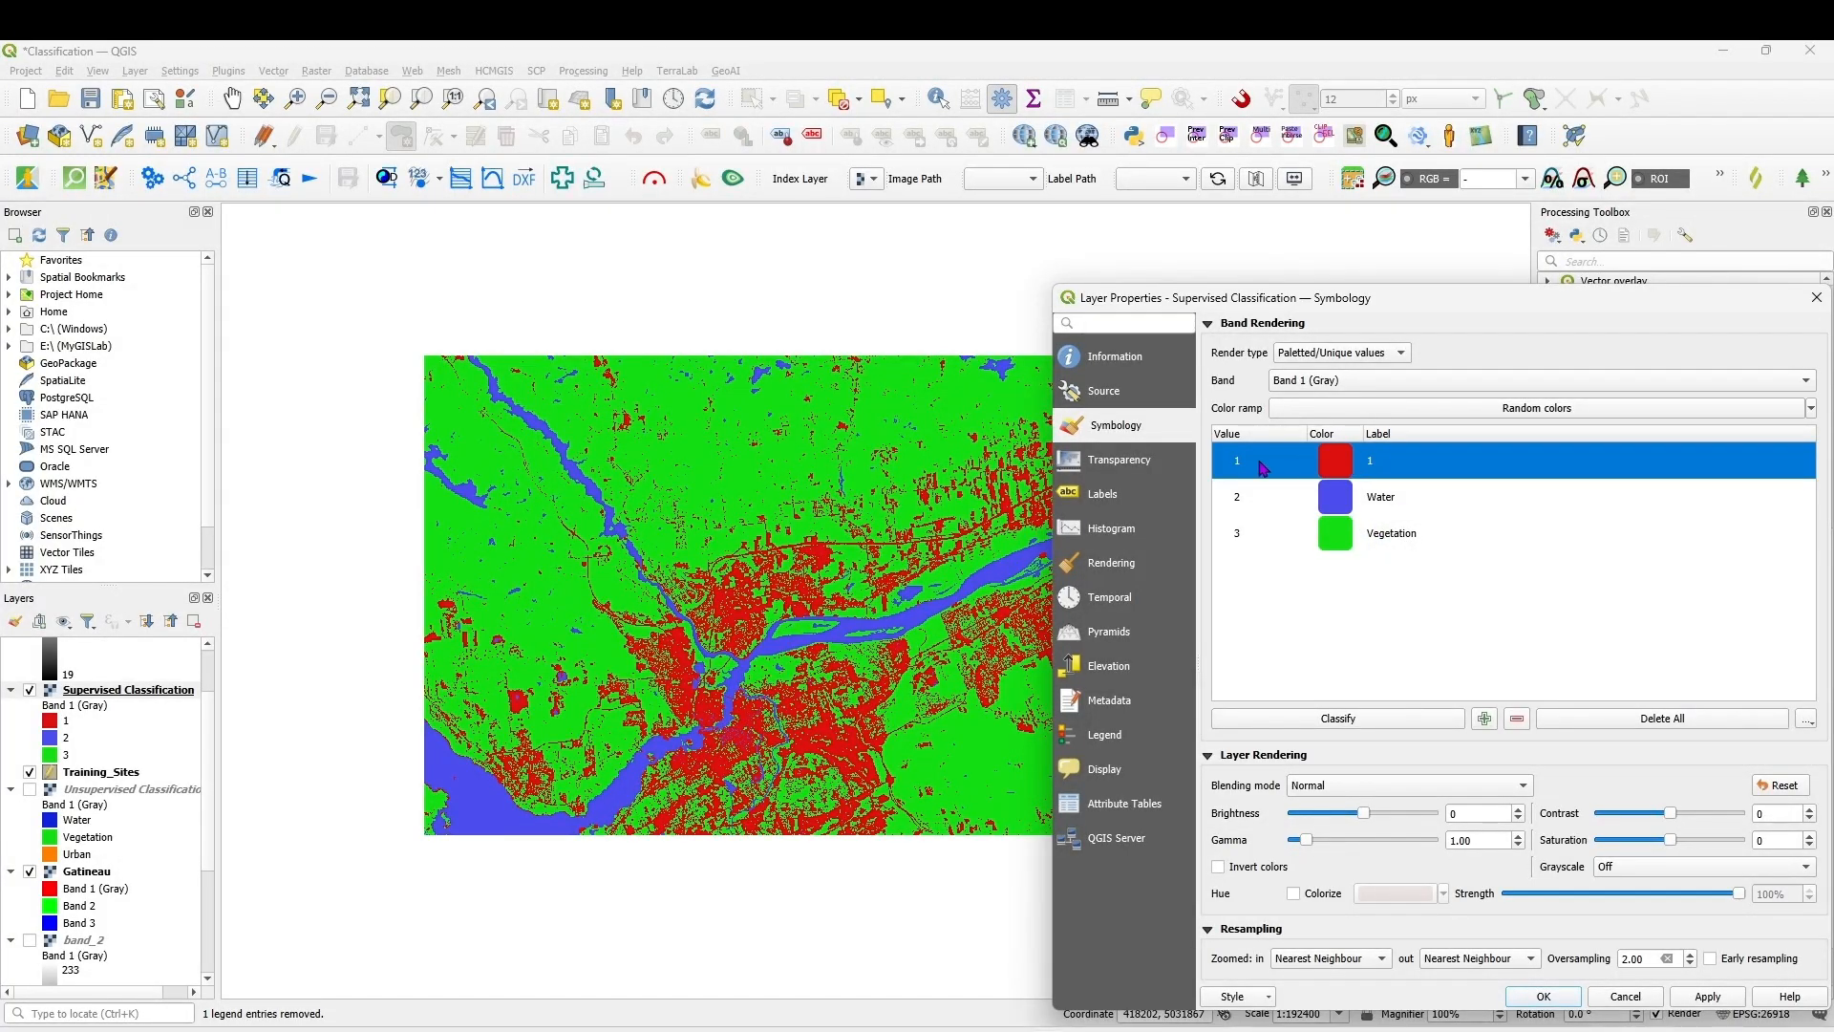
pyautogui.doubleClick(1338, 465)
pyautogui.click(697, 232)
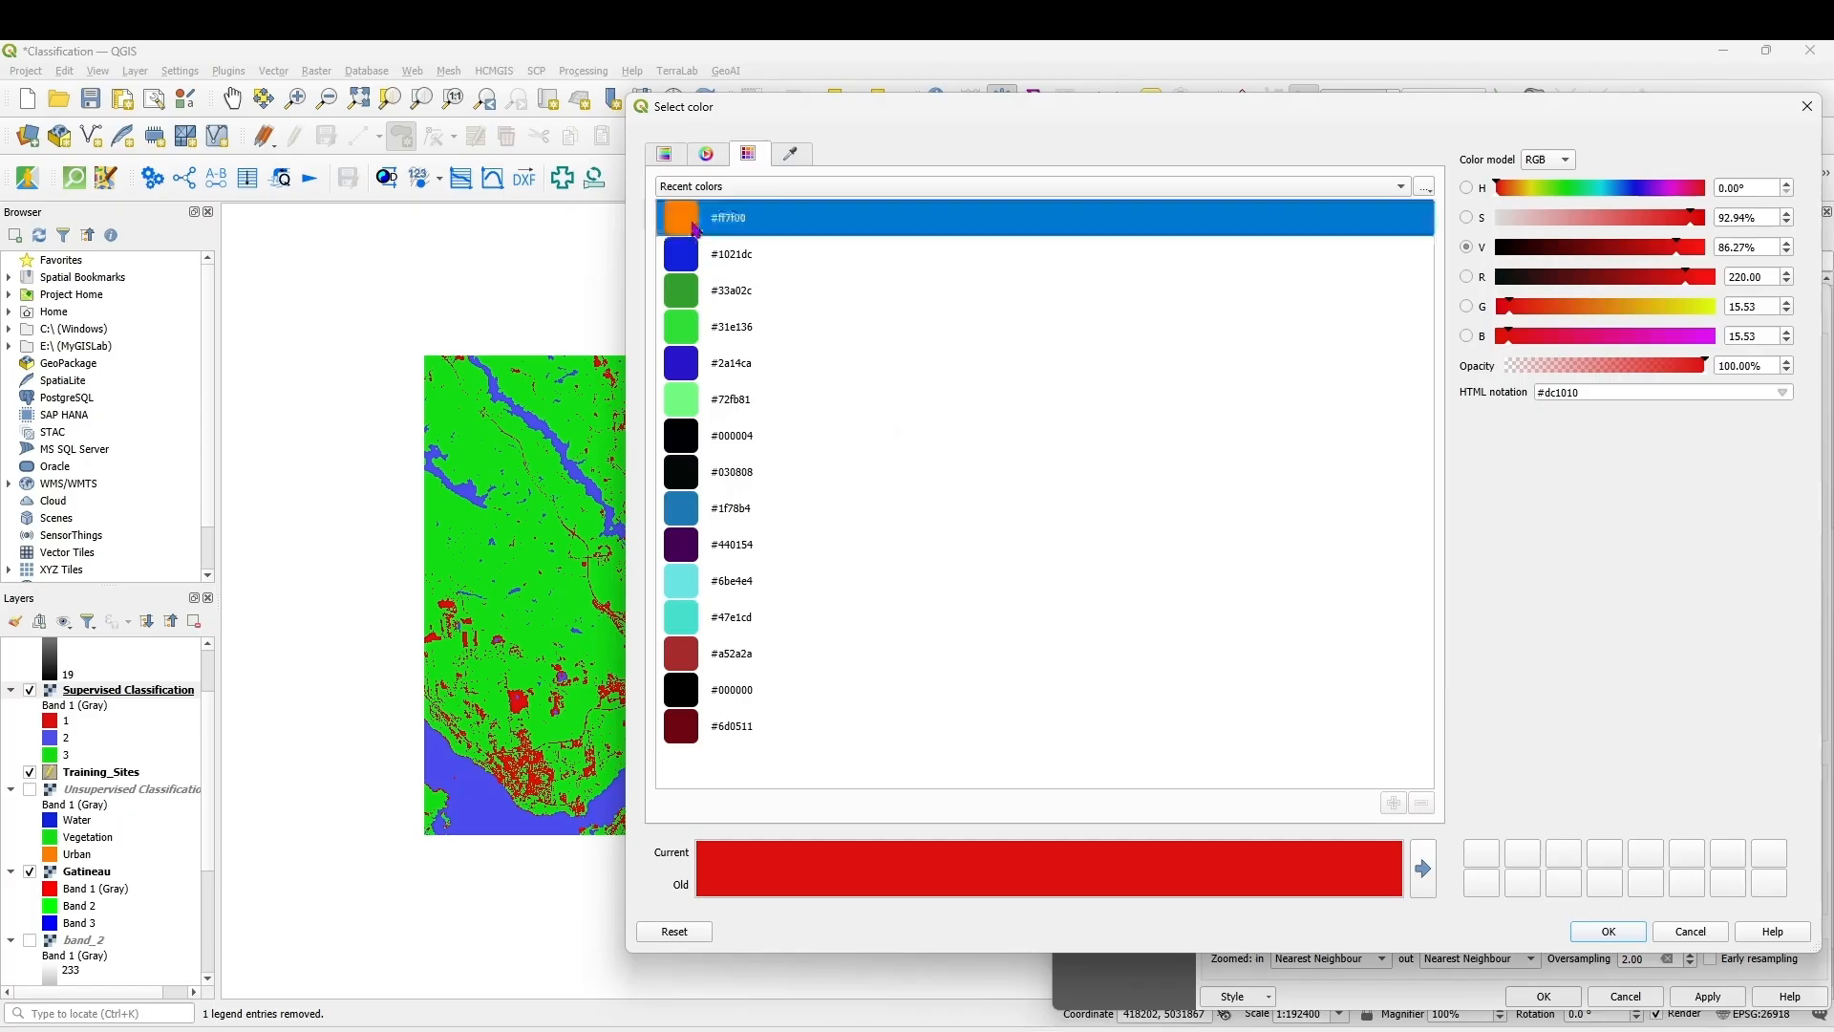
pyautogui.click(1612, 933)
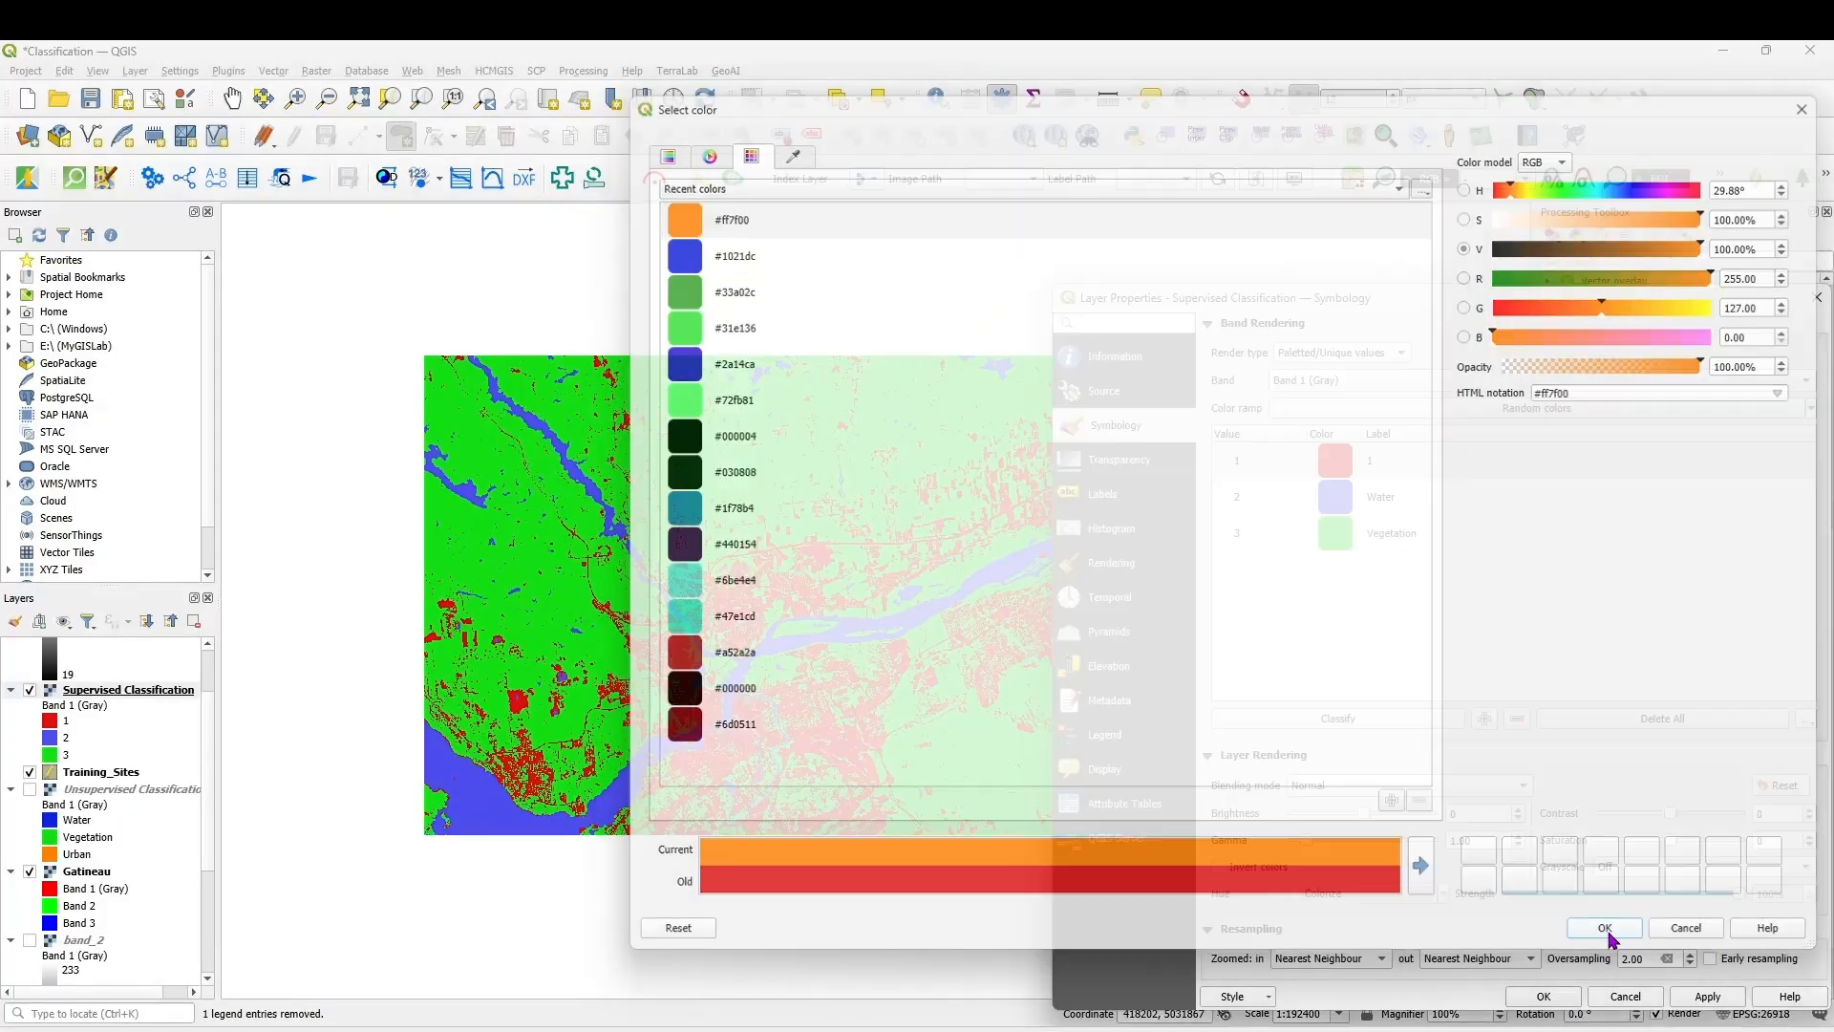
pyautogui.doubleClick(1385, 469)
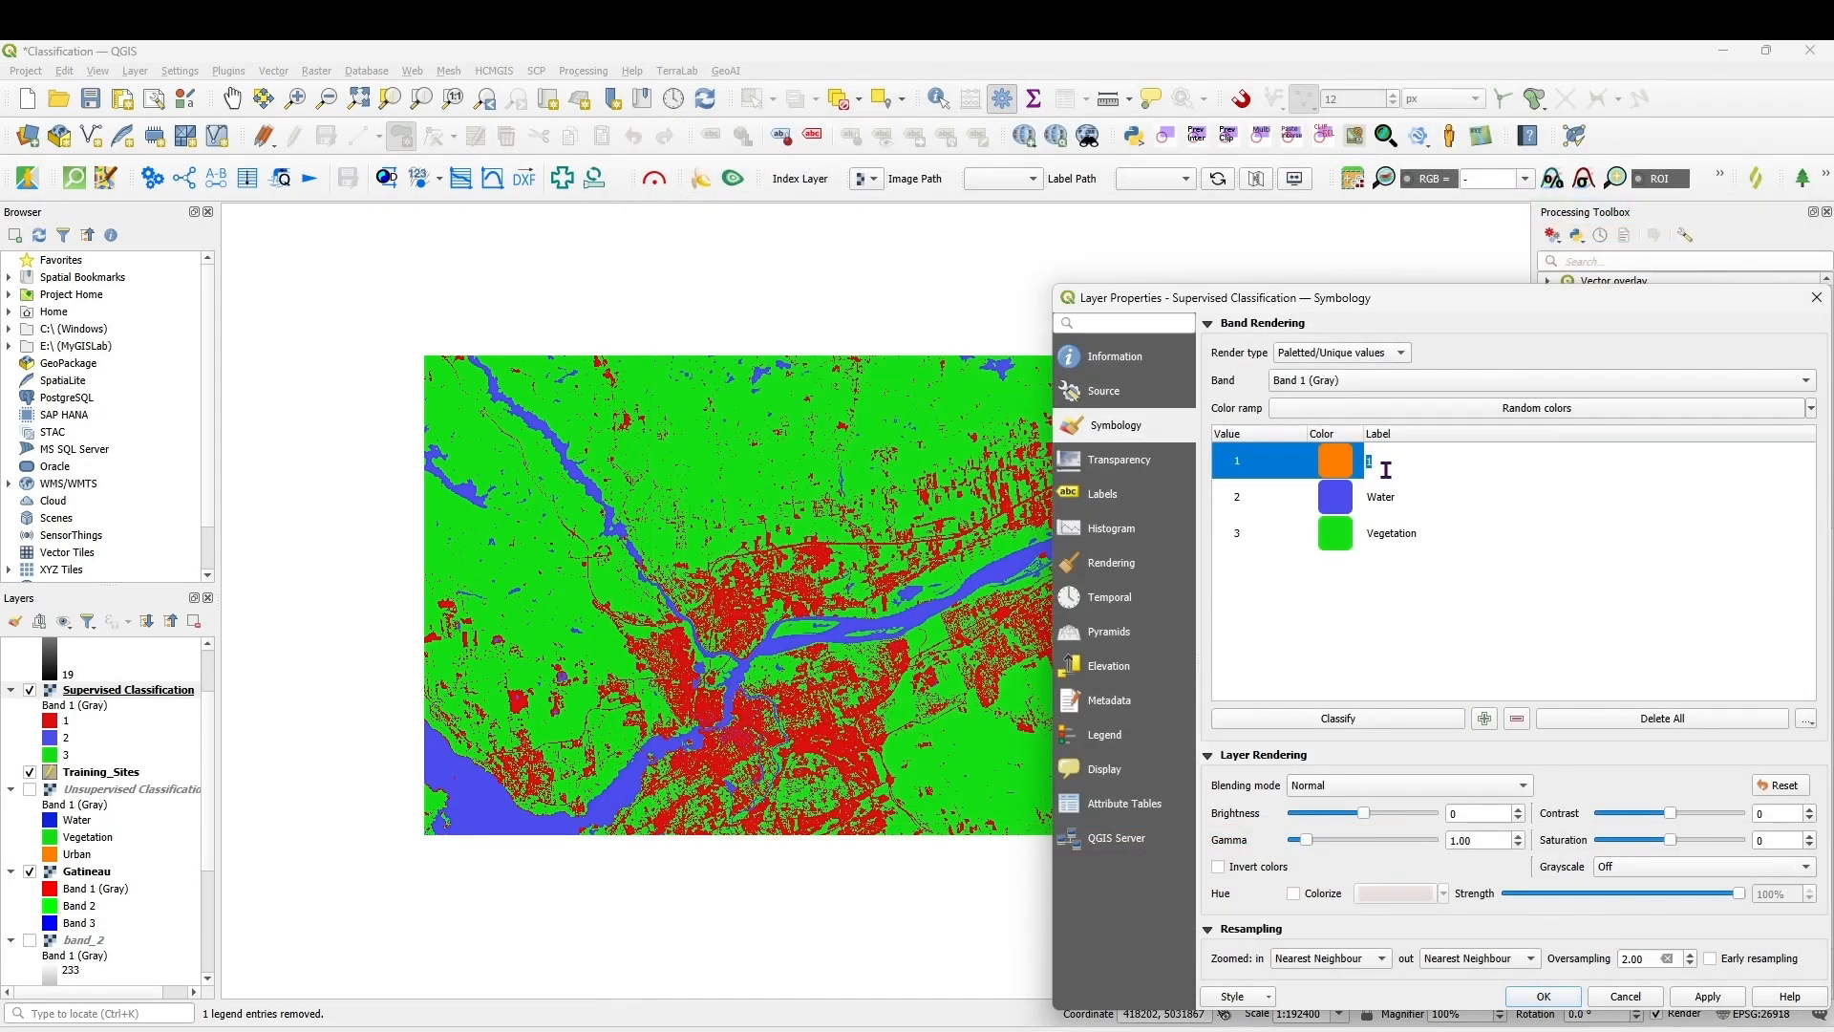
pyautogui.write('Urban')
pyautogui.click(1706, 996)
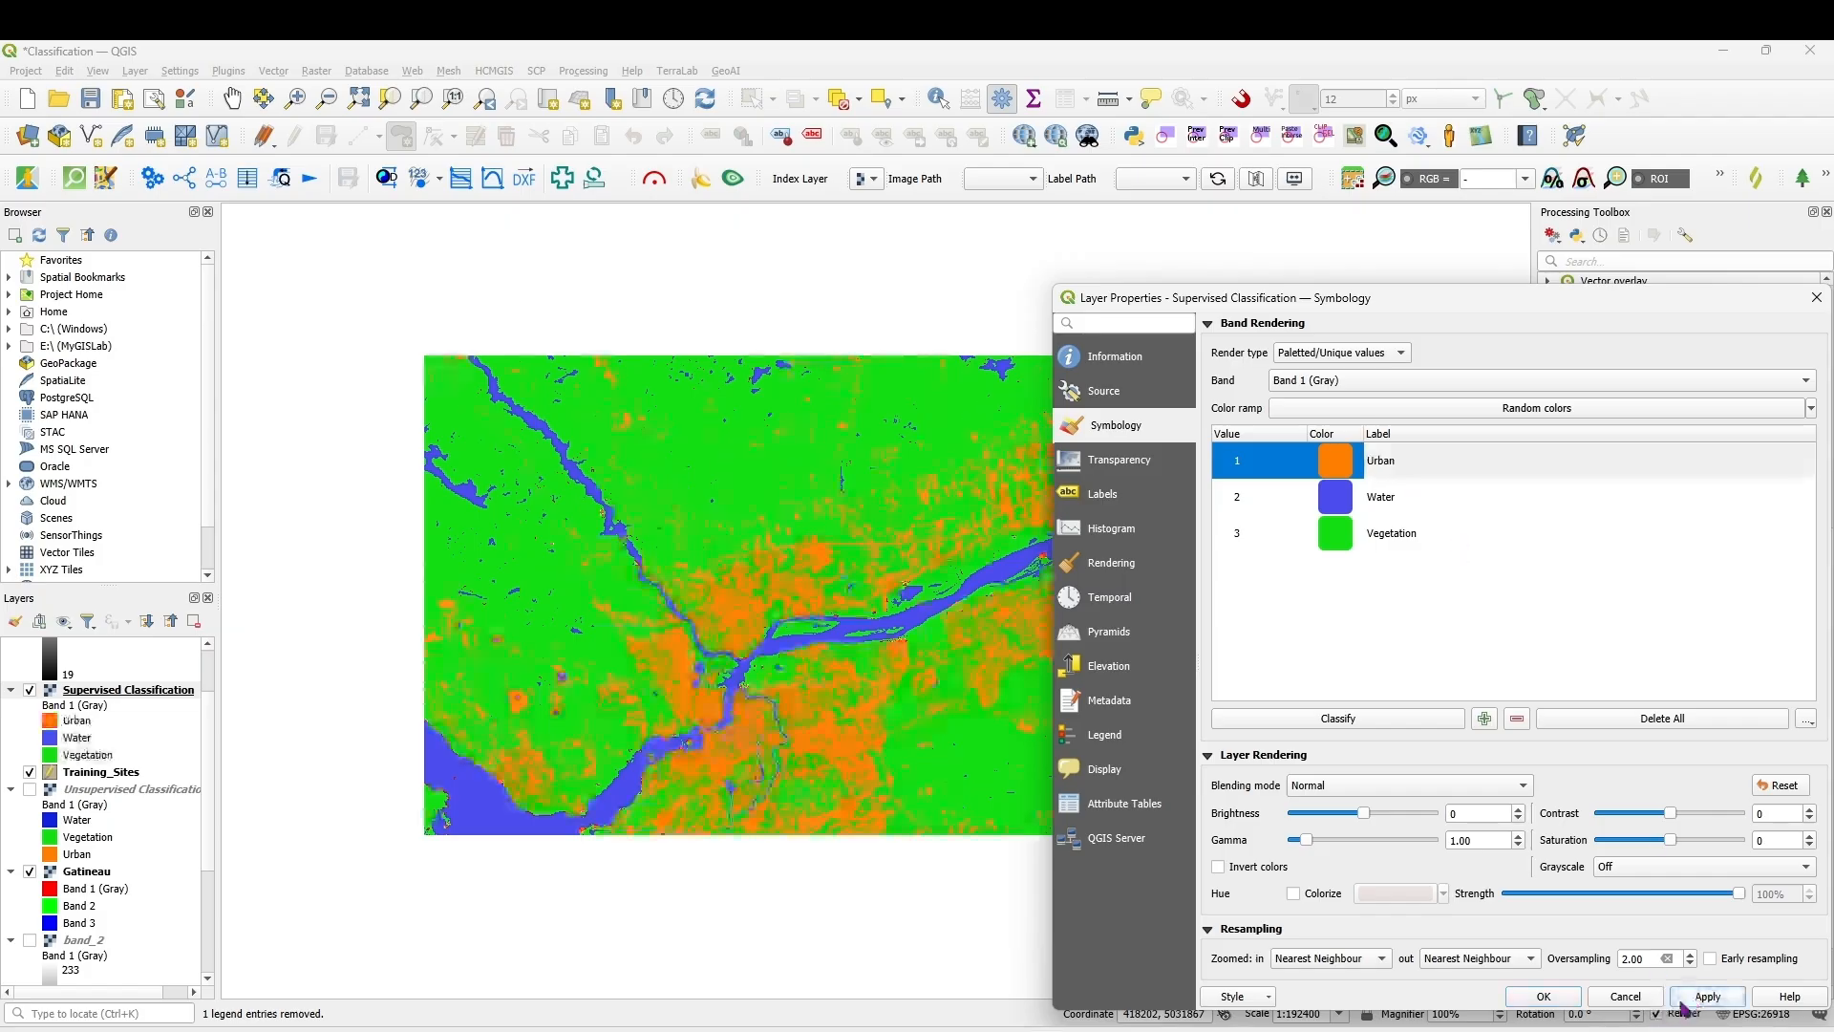
pyautogui.click(1543, 998)
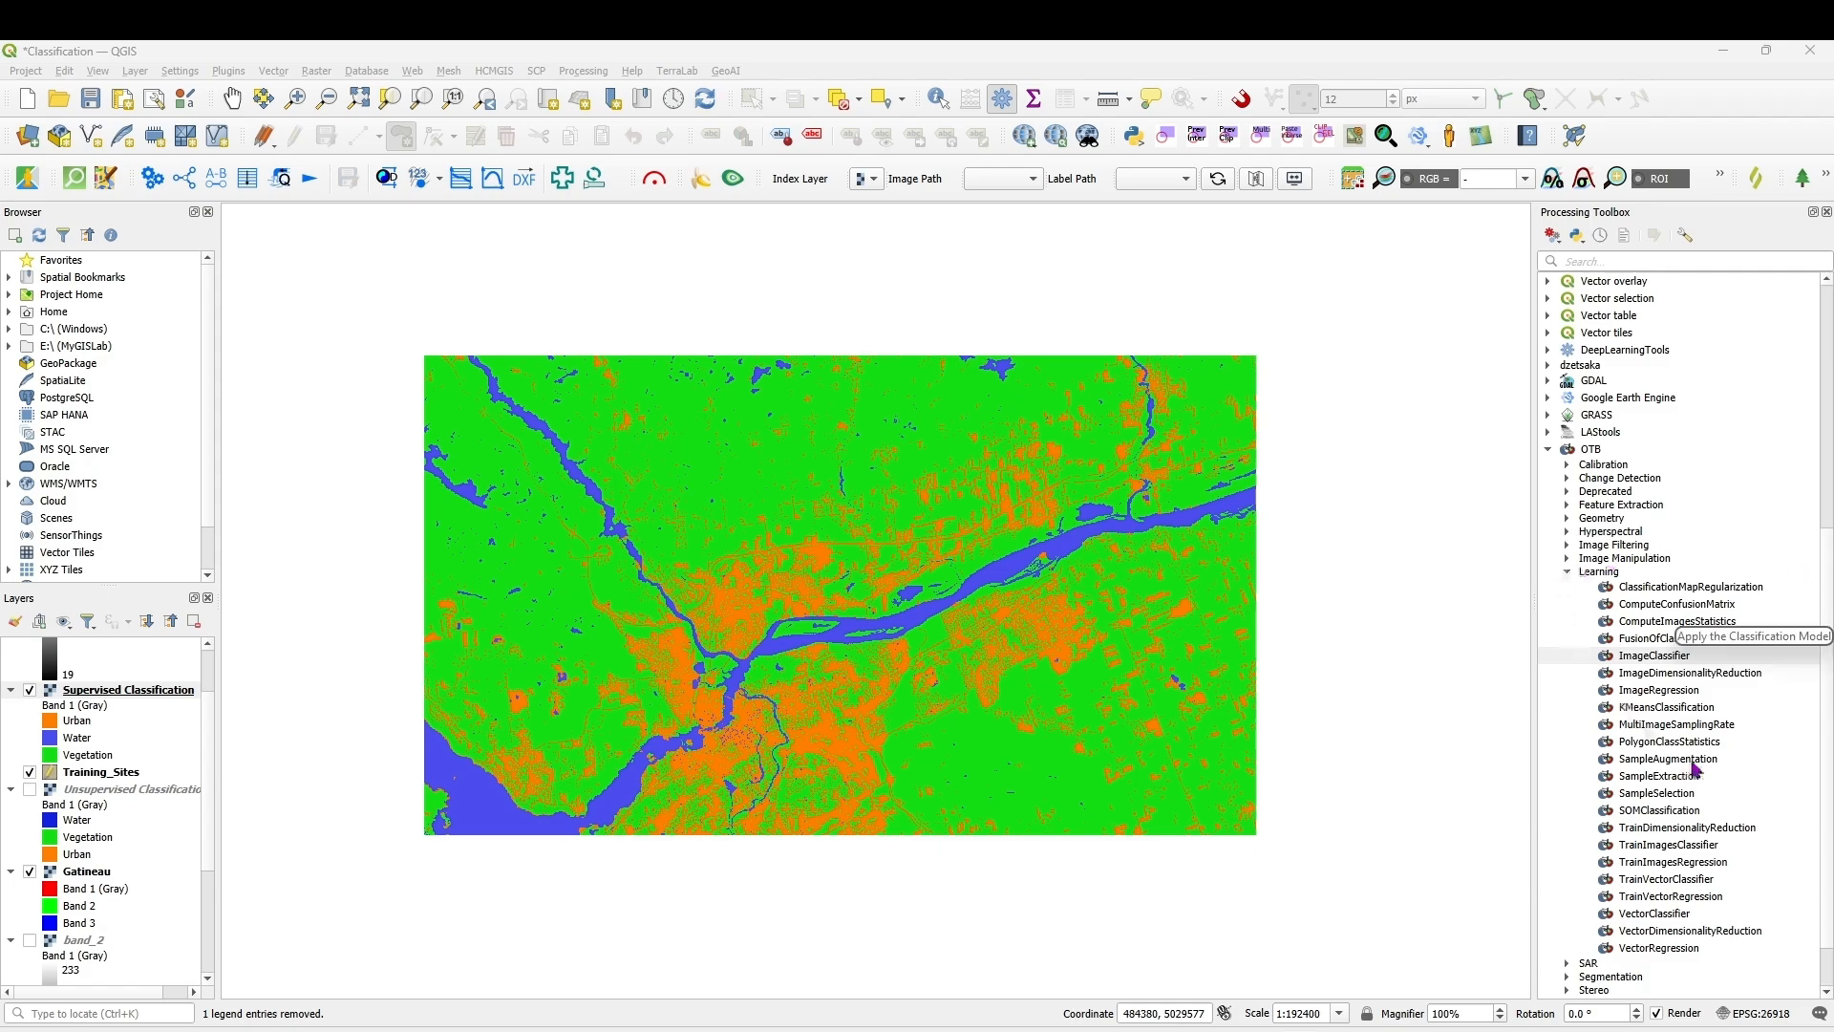
# - Examine the OTB ComputeConfusionMatrix parameters with the ground truth set to vector, and close the tool without running it
pyautogui.click(1593, 573)
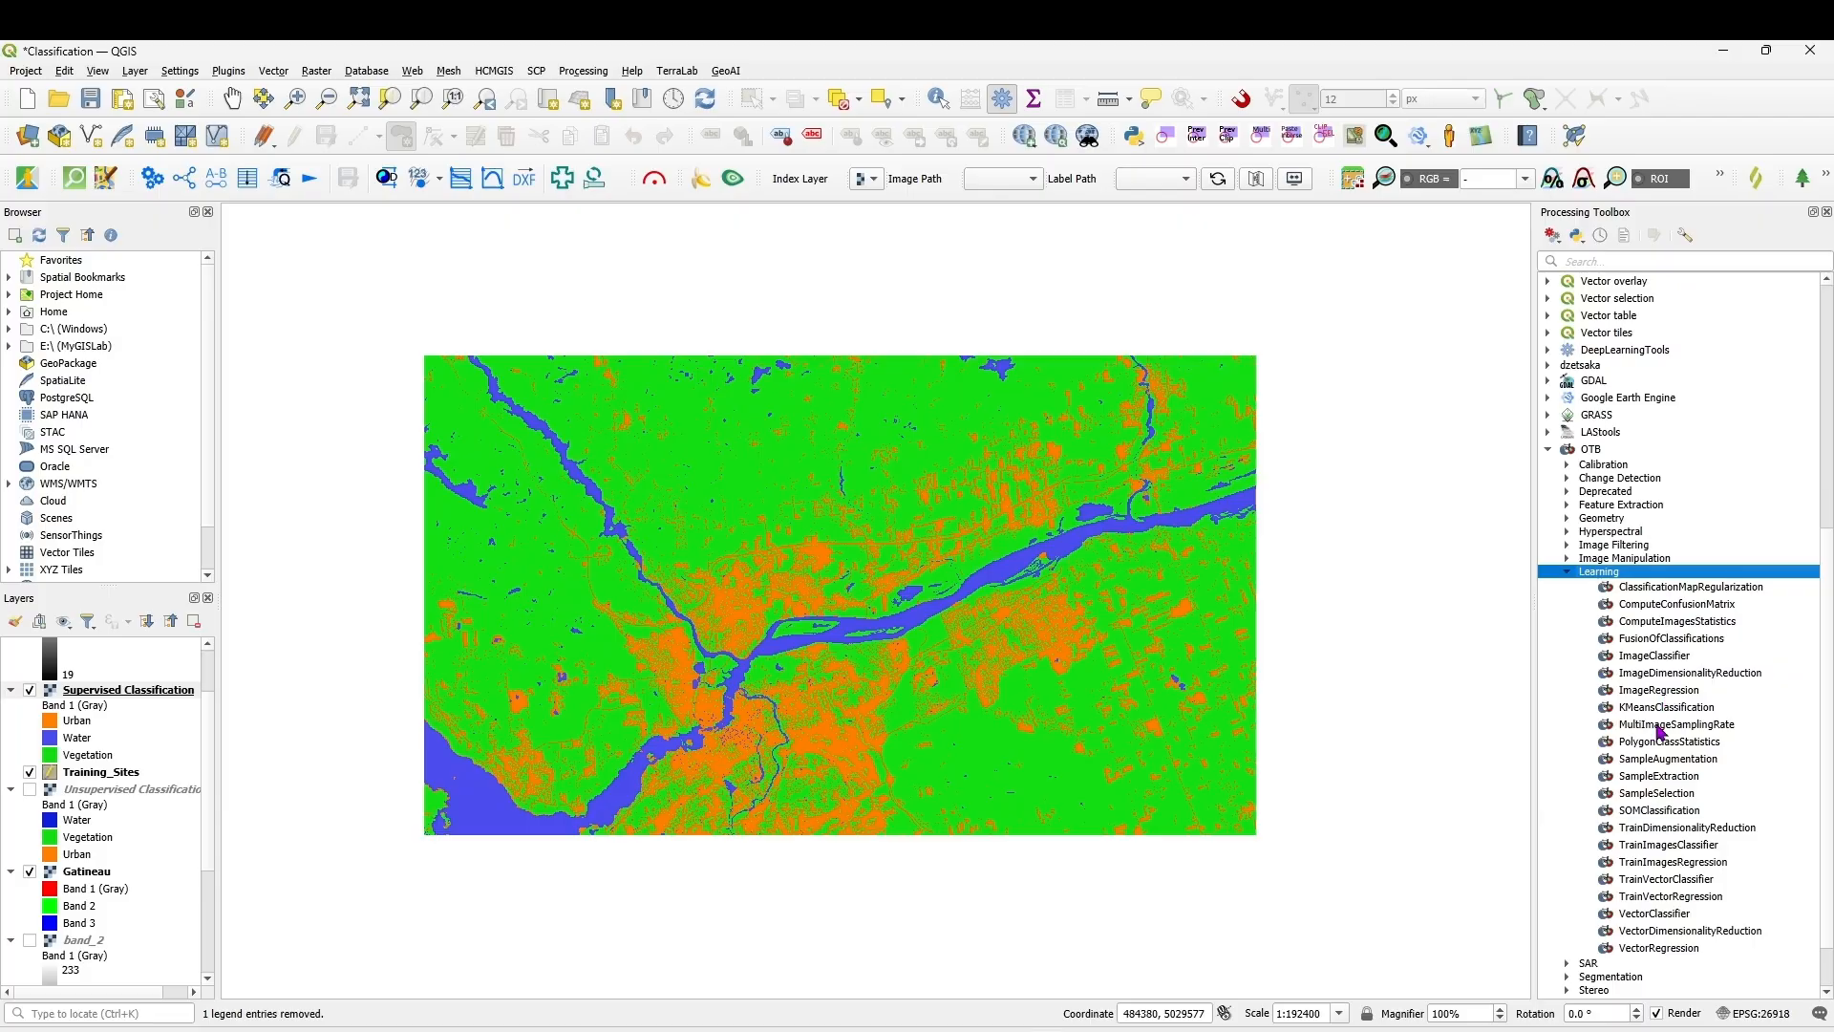
pyautogui.click(1662, 623)
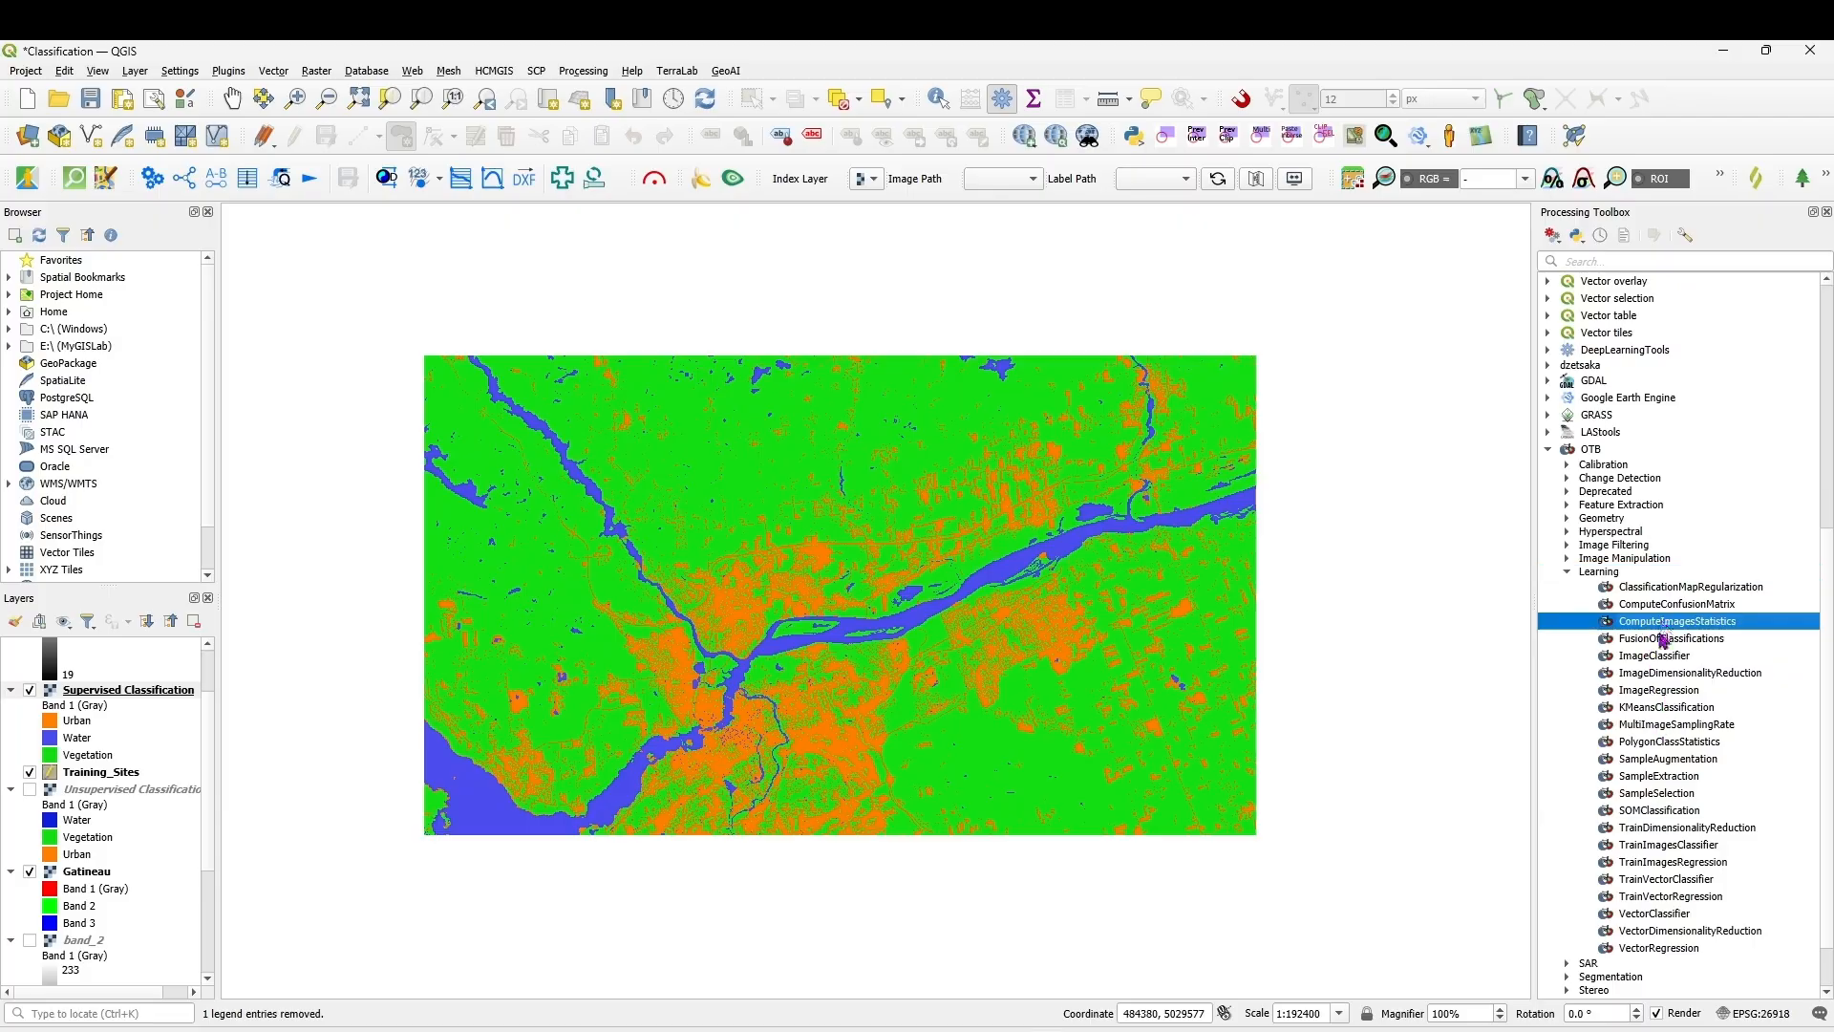
pyautogui.doubleClick(1663, 604)
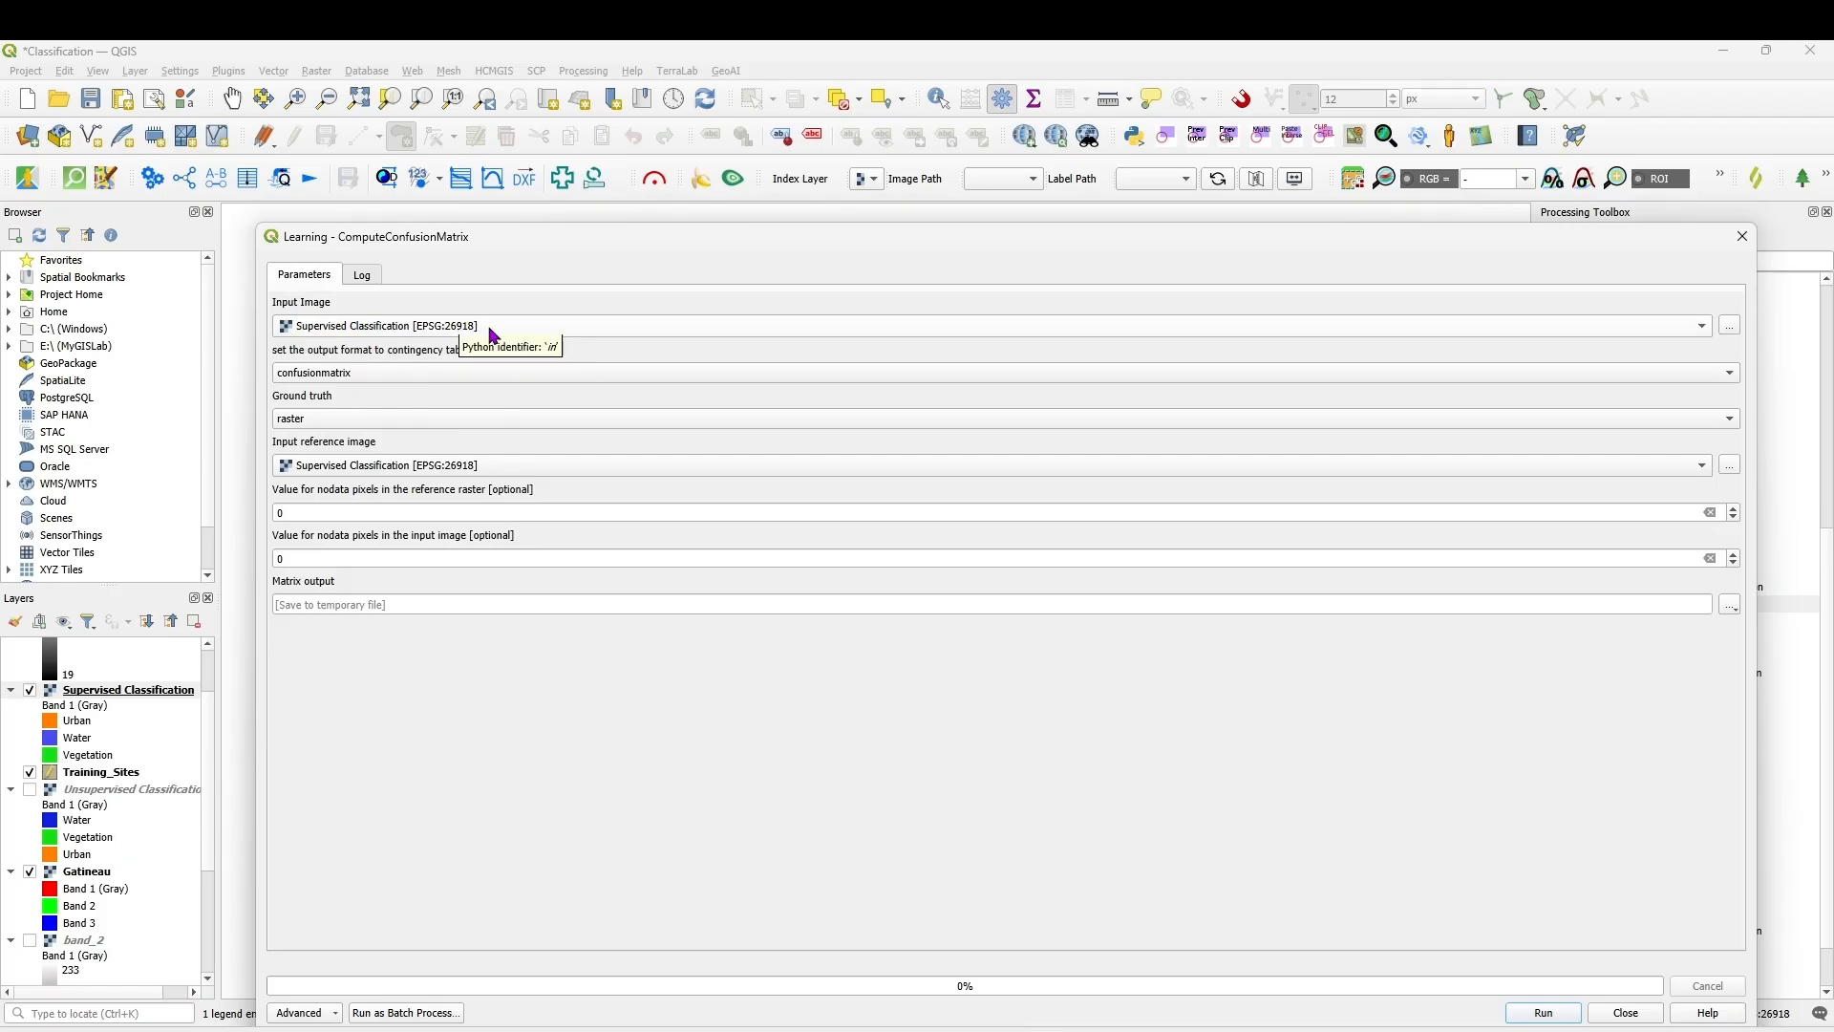
pyautogui.click(355, 421)
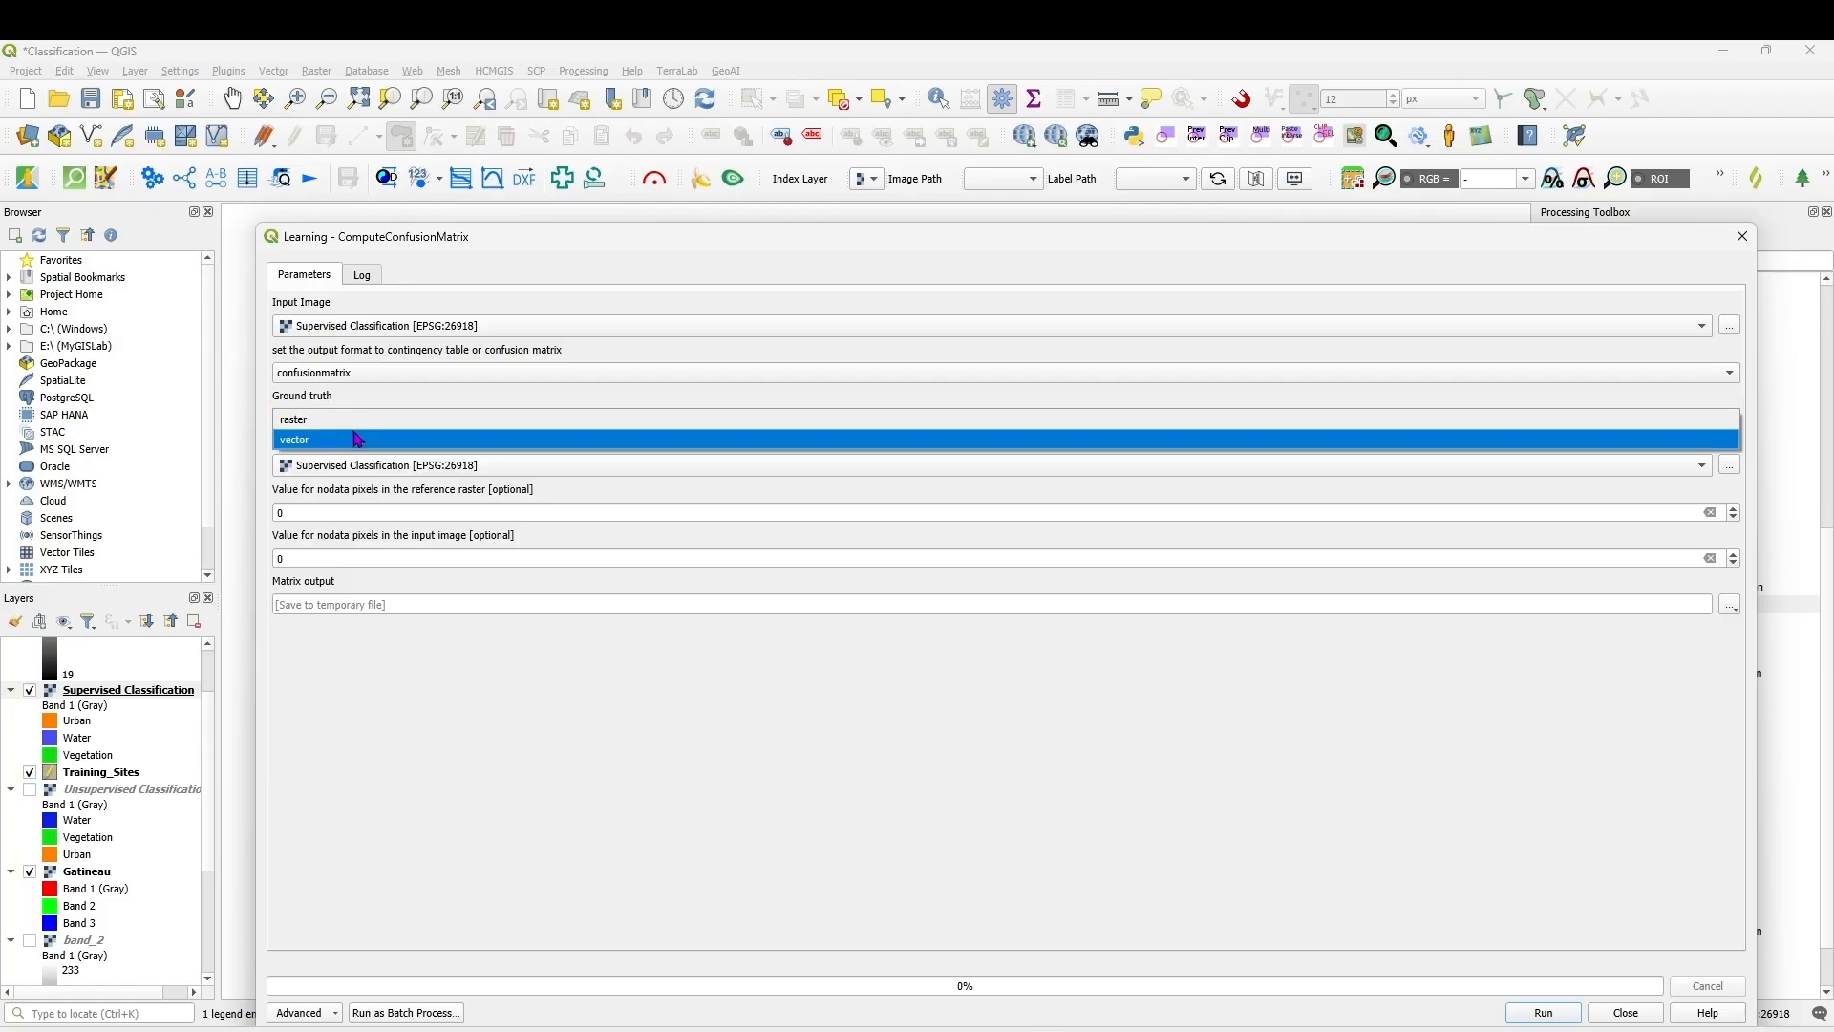
pyautogui.click(355, 439)
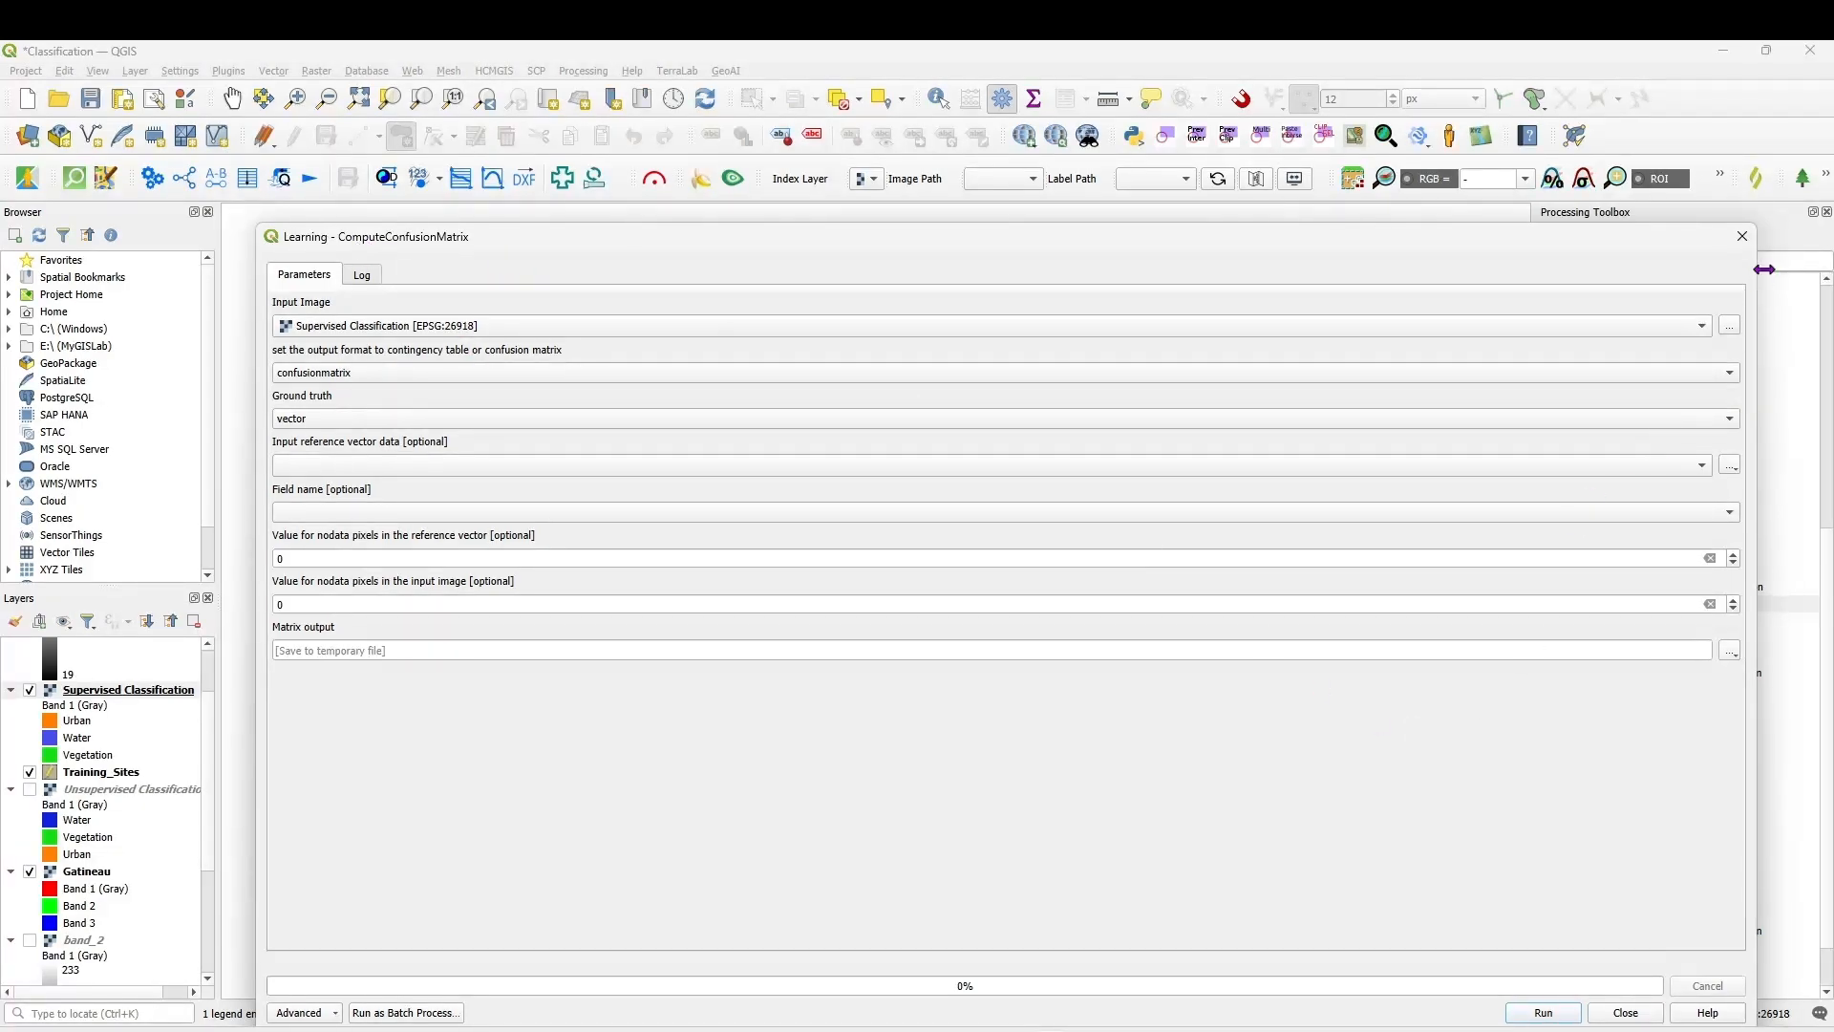
pyautogui.click(1742, 236)
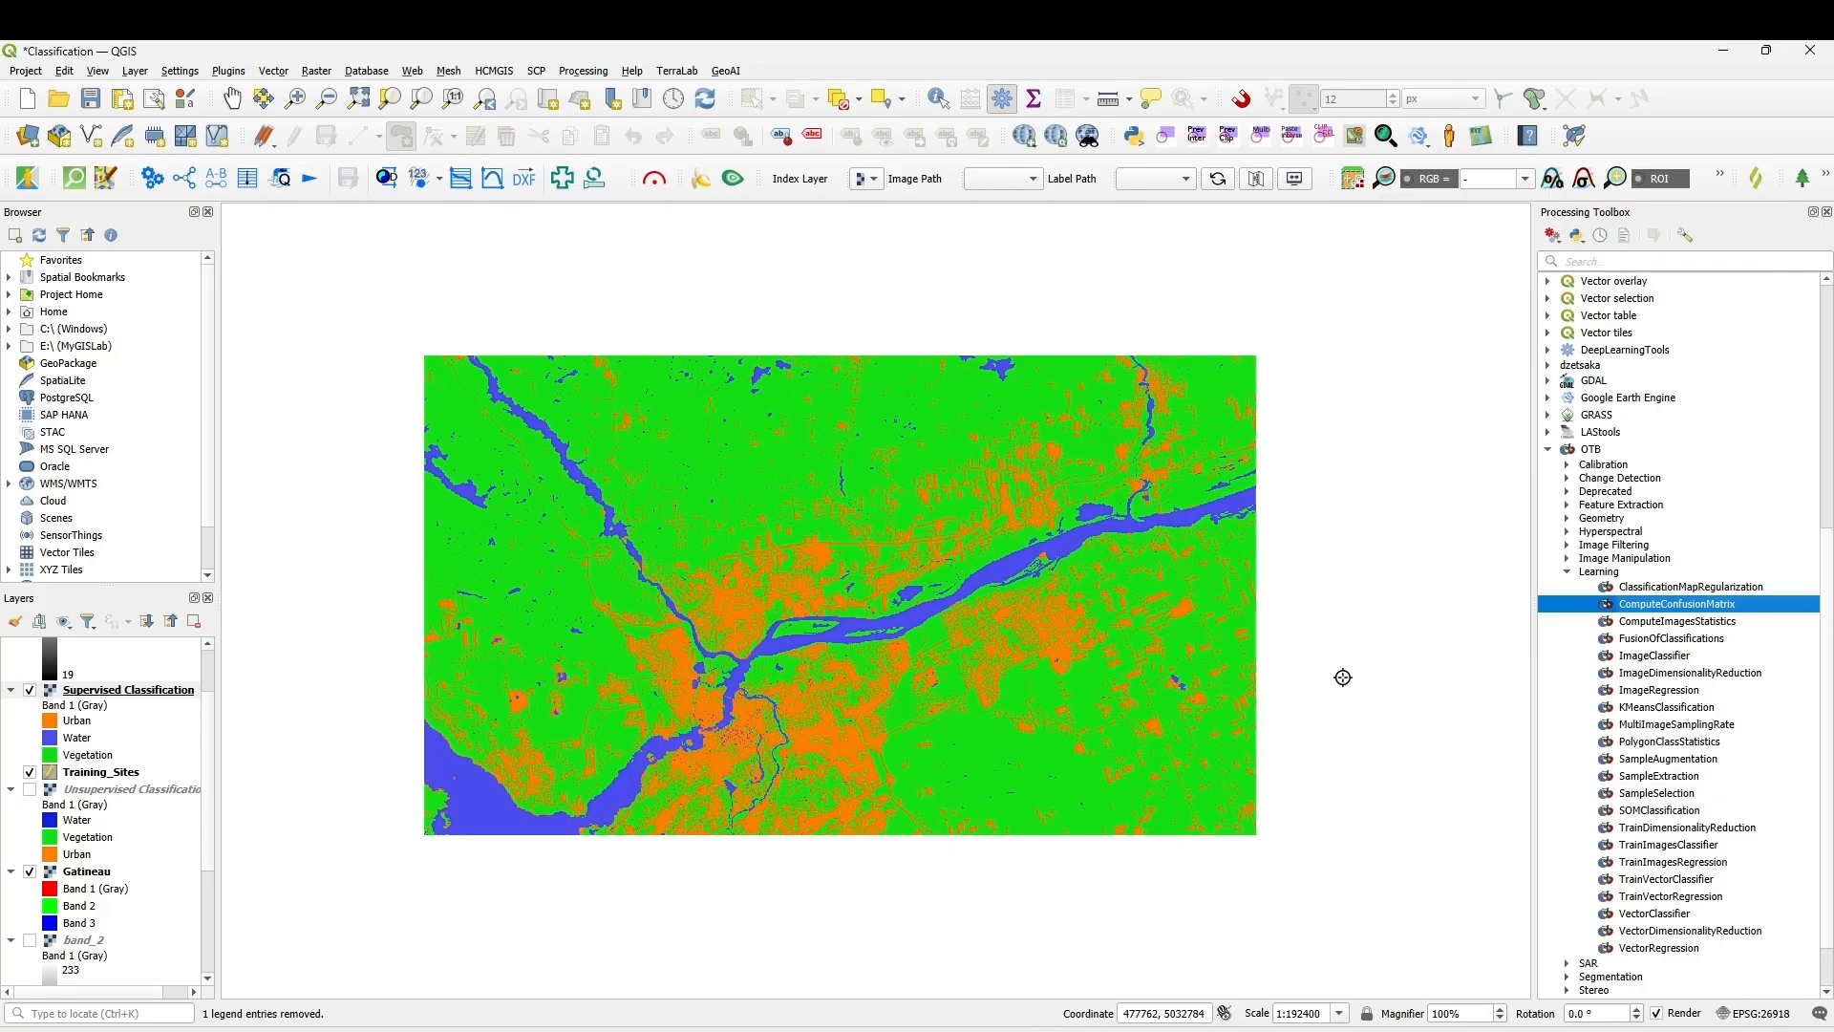